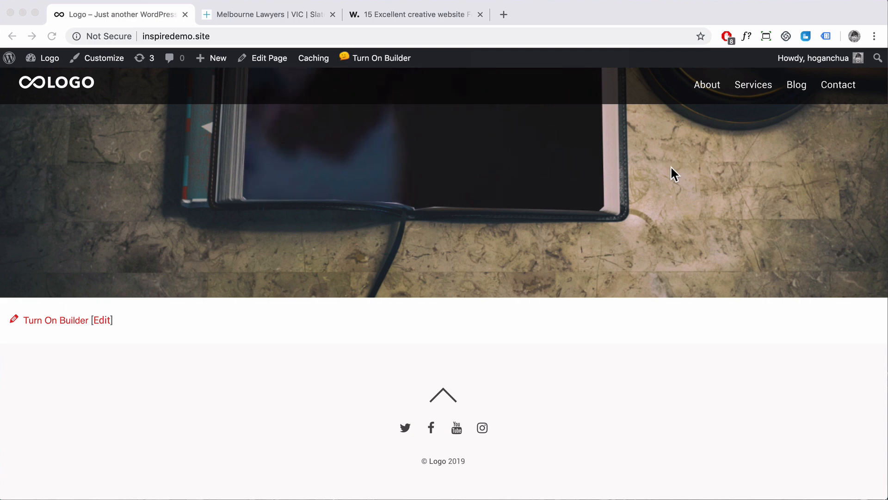
- Compare the demo site's footer with the Slater Gordon page footer and the examples in the Awwwards creative footers article
{"action": "left_click", "coordinate": [300, 21]}
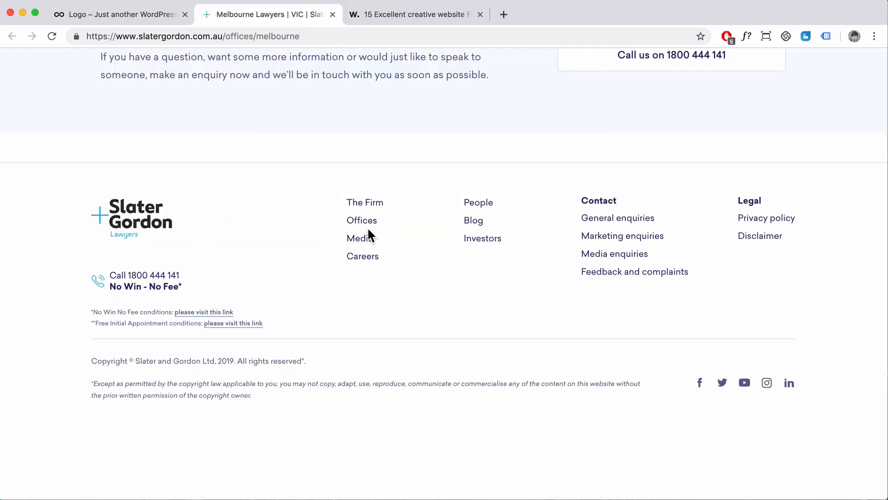
{"action": "left_click", "coordinate": [155, 14]}
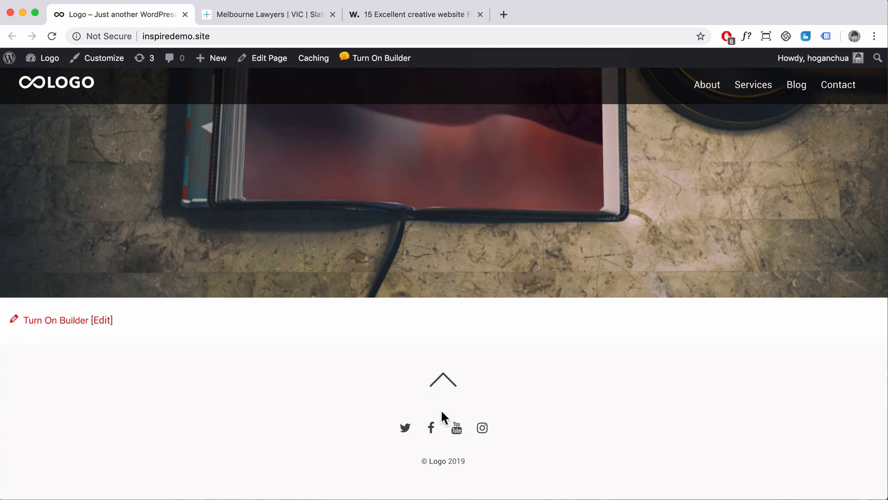
{"action": "left_click", "coordinate": [299, 23]}
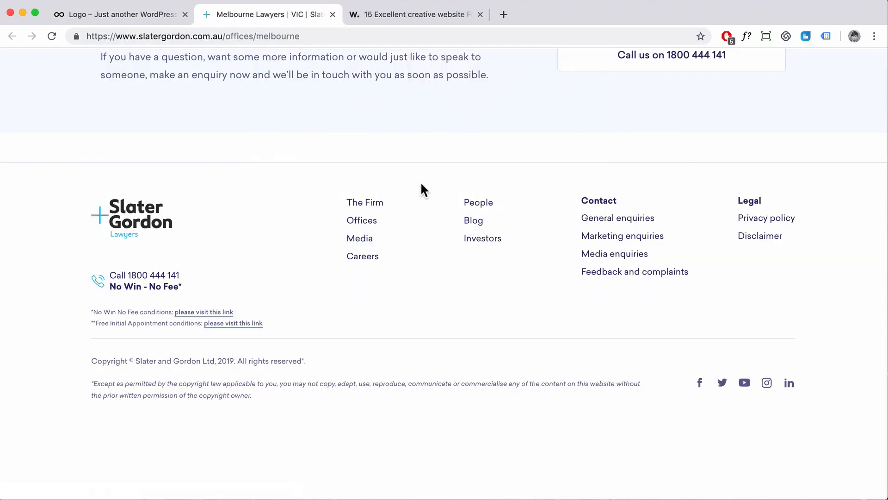
{"action": "left_click", "coordinate": [425, 16]}
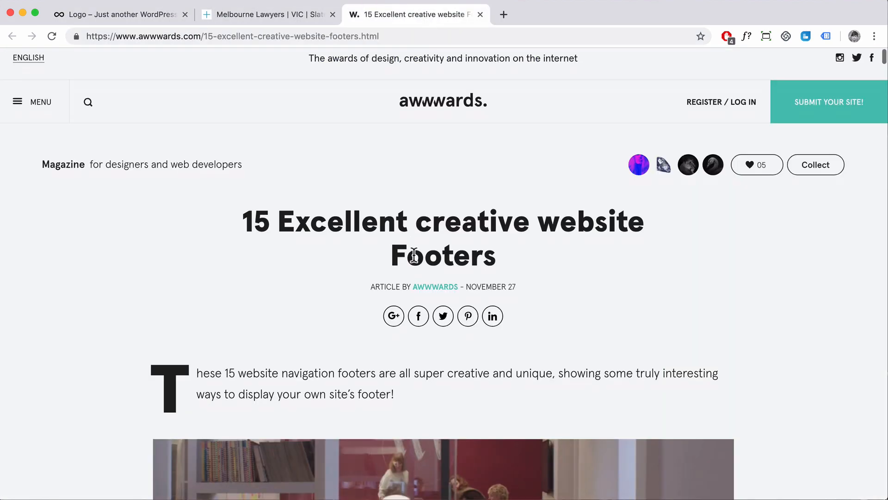
{"action": "scroll", "coordinate": [415, 261], "scroll_direction": "down", "scroll_amount": 5}
{"action": "scroll", "coordinate": [416, 261], "scroll_direction": "down", "scroll_amount": 3}
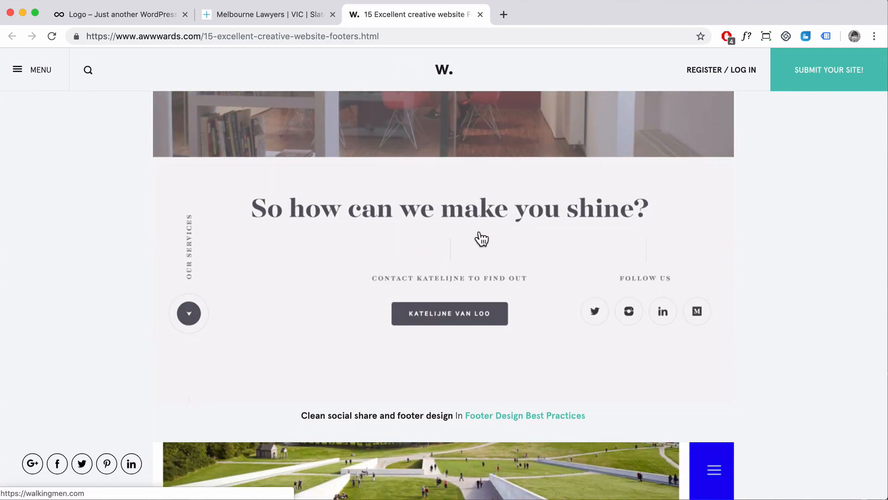
{"action": "scroll", "coordinate": [530, 257], "scroll_direction": "down", "scroll_amount": 10}
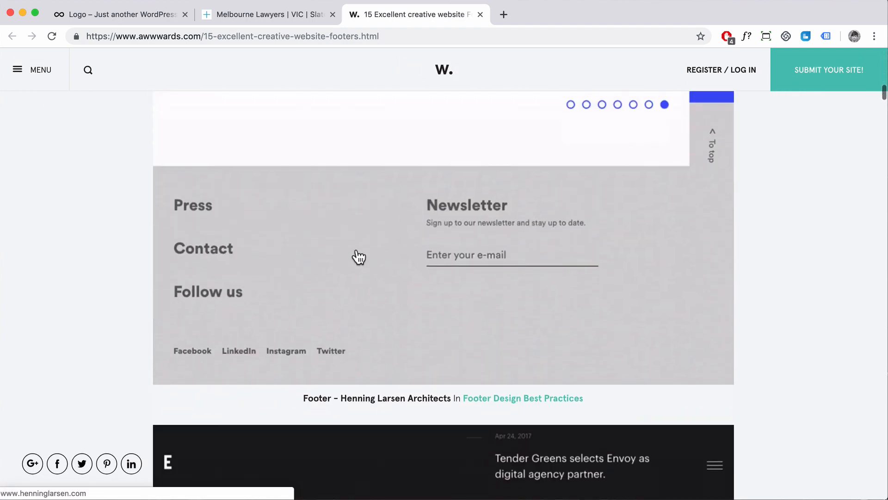
{"action": "scroll", "coordinate": [427, 288], "scroll_direction": "down", "scroll_amount": 9}
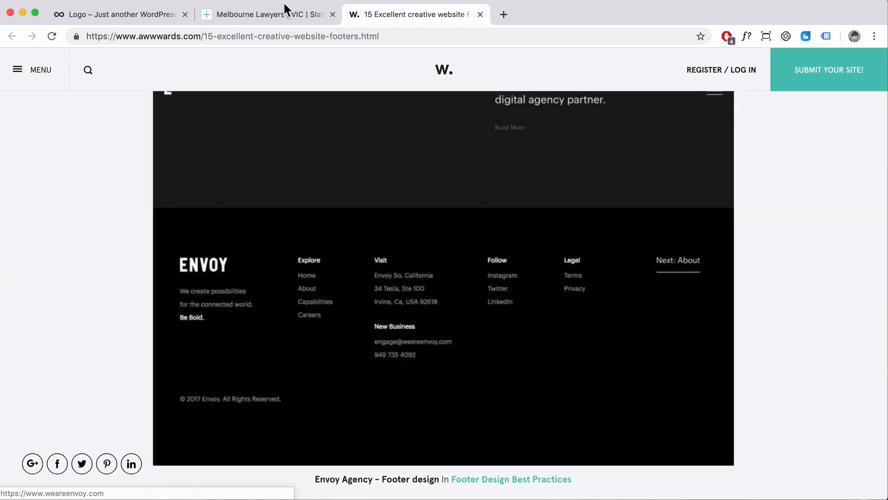
{"action": "left_click", "coordinate": [284, 16]}
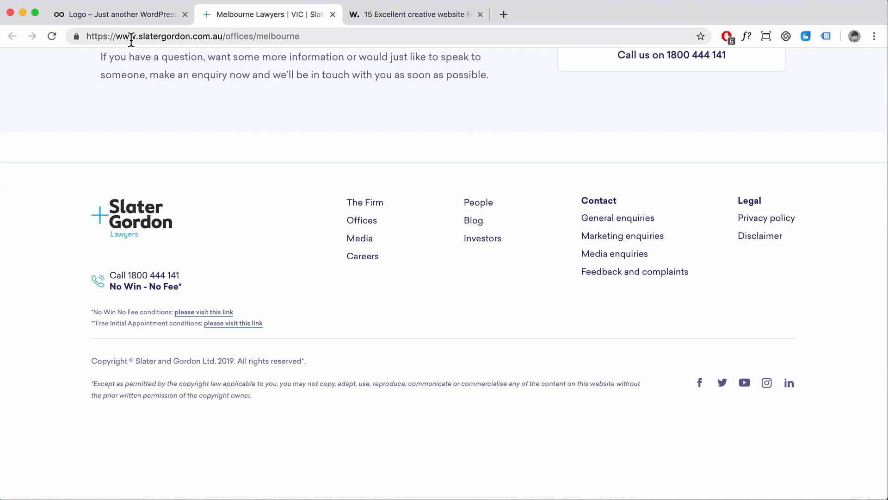
- Return to the demo site, open its WordPress dashboard, decline saving the password, and open Themify Settings
{"action": "left_click", "coordinate": [135, 17]}
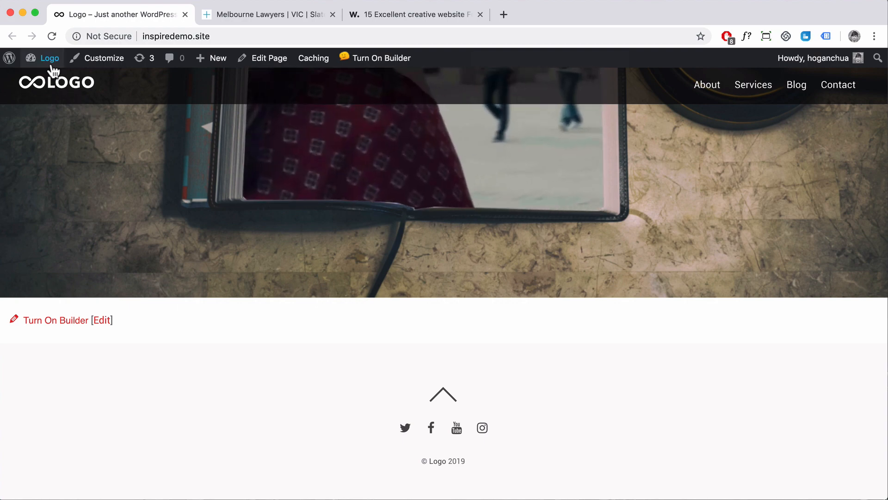
{"action": "left_click", "coordinate": [44, 79]}
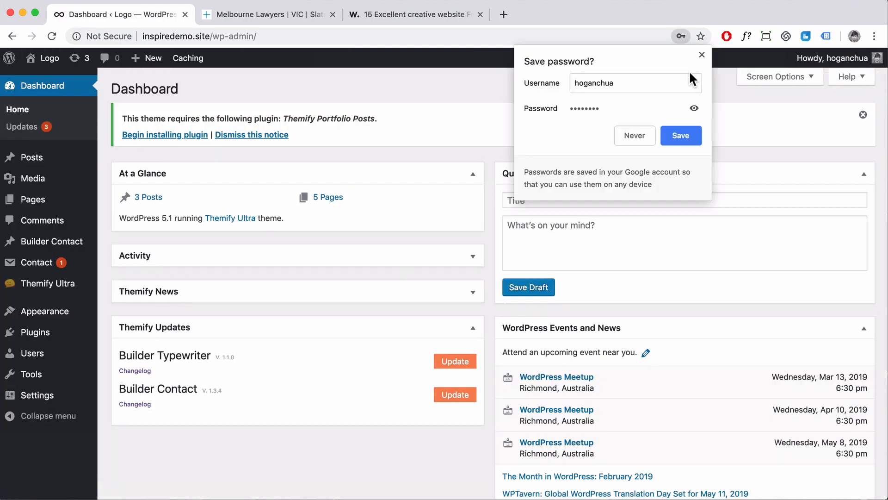
{"action": "left_click", "coordinate": [701, 56]}
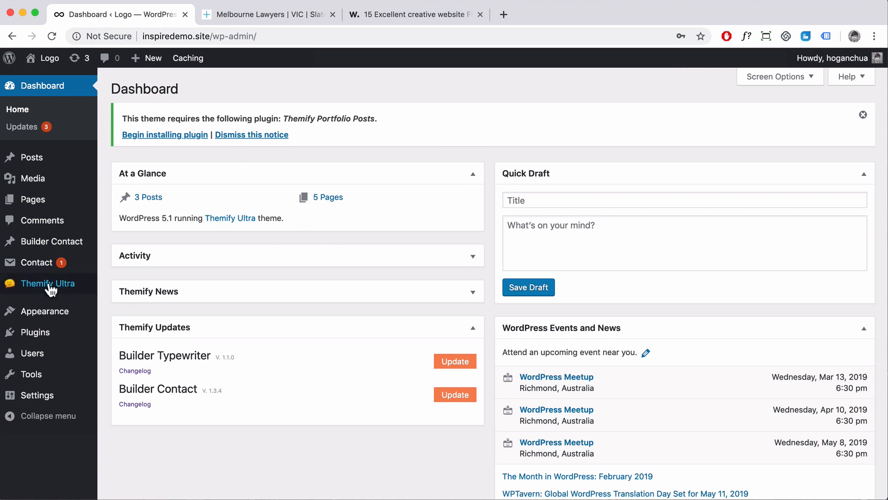
{"action": "mouse_move", "coordinate": [32, 290]}
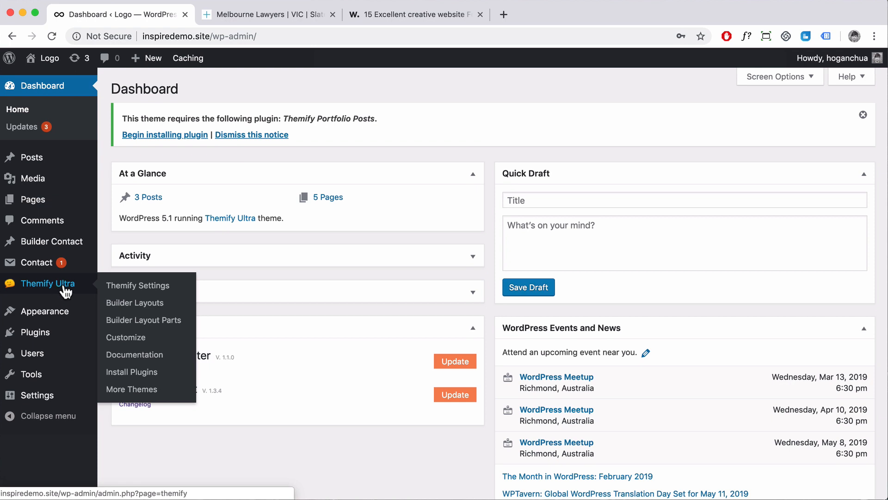
{"action": "left_click", "coordinate": [137, 289]}
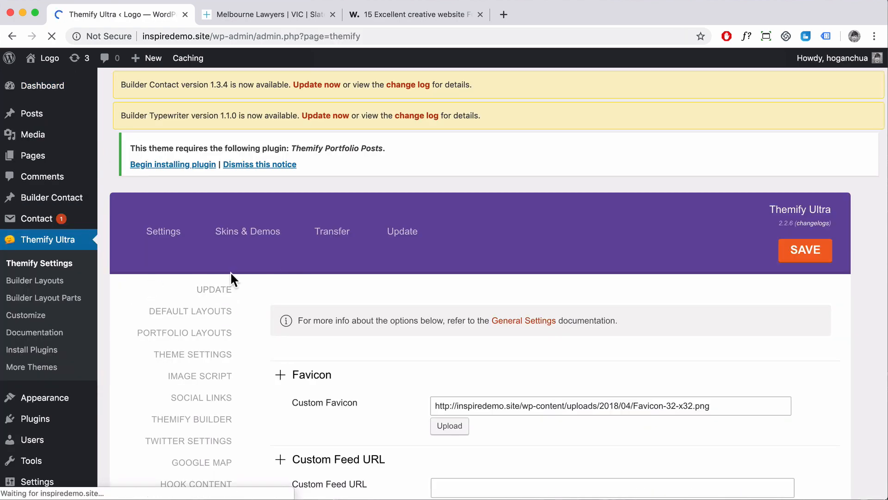
- Expand Theme Appearance within the theme settings and bring up the Footer Design options
{"action": "scroll", "coordinate": [228, 279], "scroll_direction": "down", "scroll_amount": 3}
{"action": "scroll", "coordinate": [228, 278], "scroll_direction": "down", "scroll_amount": 4}
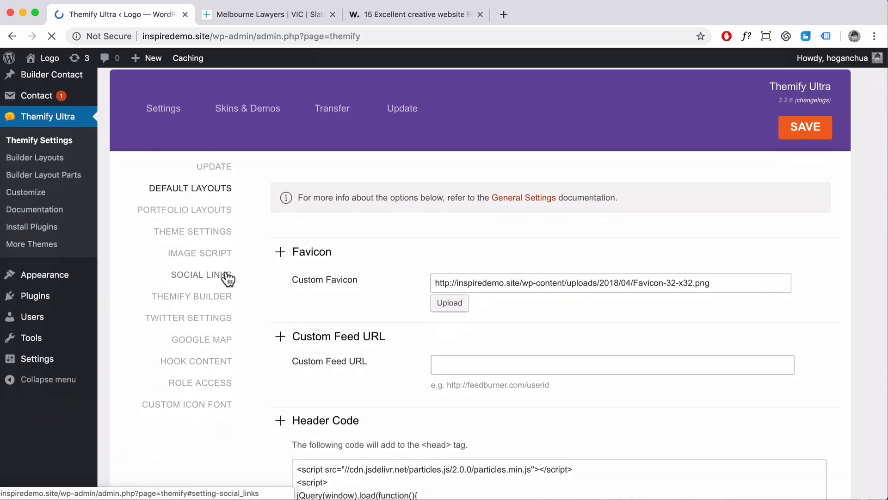
{"action": "left_click", "coordinate": [204, 232]}
{"action": "scroll", "coordinate": [202, 231], "scroll_direction": "up", "scroll_amount": 20}
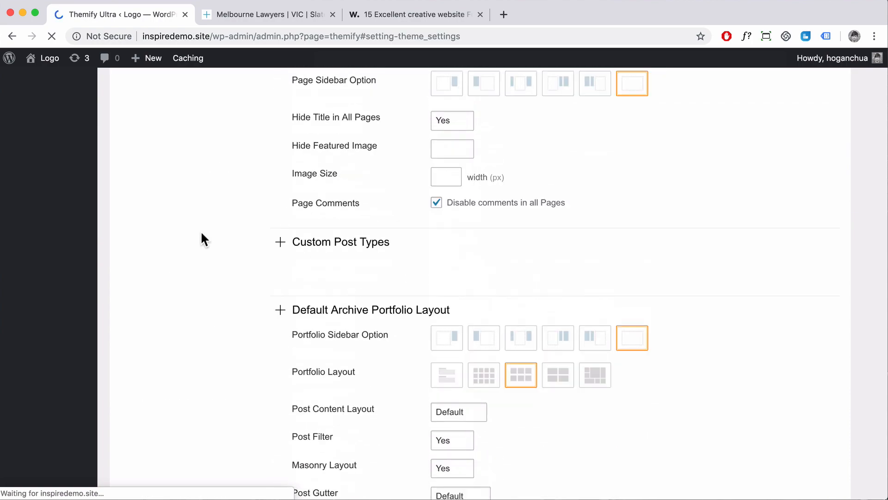
{"action": "scroll", "coordinate": [201, 231], "scroll_direction": "up", "scroll_amount": 20}
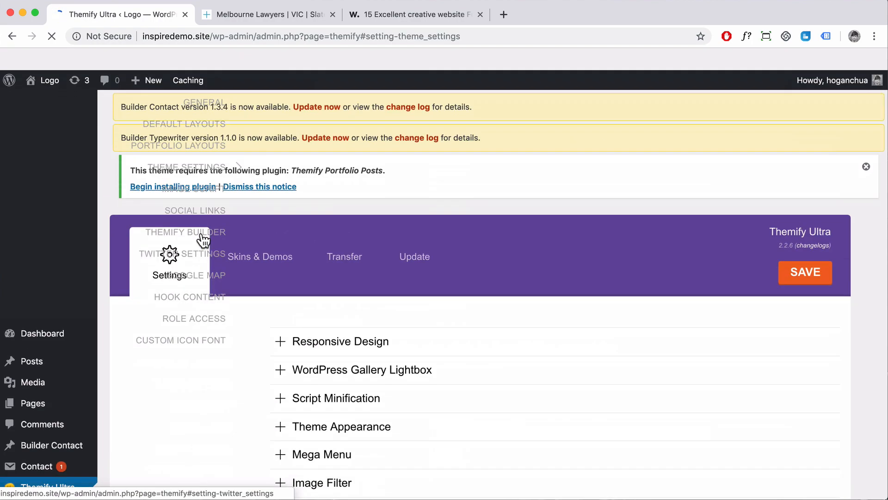
{"action": "scroll", "coordinate": [251, 366], "scroll_direction": "down", "scroll_amount": 3}
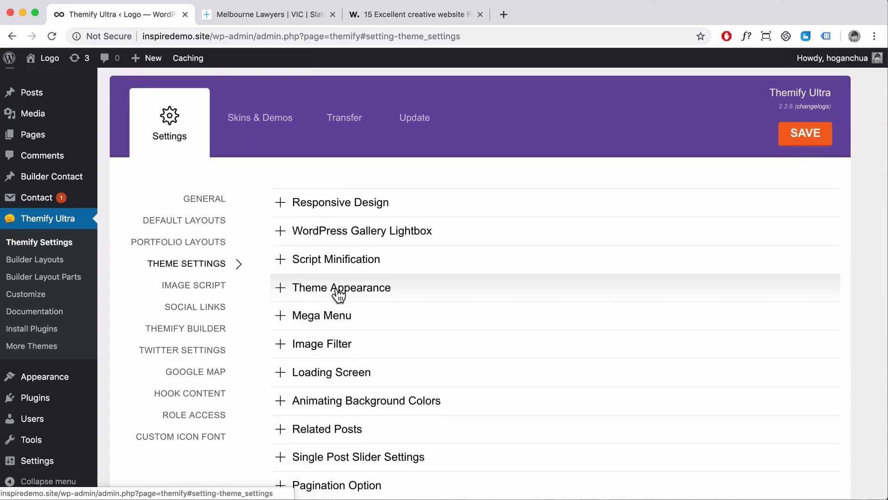
{"action": "left_click", "coordinate": [339, 292]}
{"action": "scroll", "coordinate": [337, 294], "scroll_direction": "down", "scroll_amount": 2}
{"action": "scroll", "coordinate": [332, 287], "scroll_direction": "down", "scroll_amount": 3}
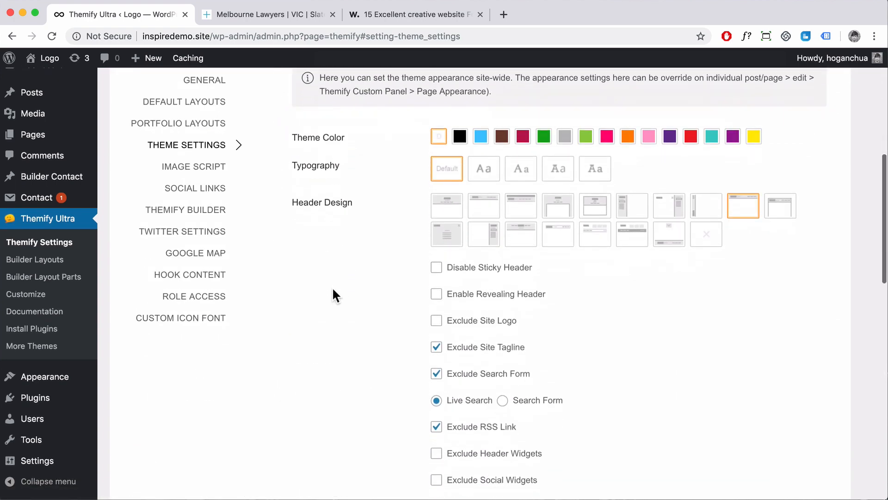
{"action": "scroll", "coordinate": [333, 290], "scroll_direction": "down", "scroll_amount": 5}
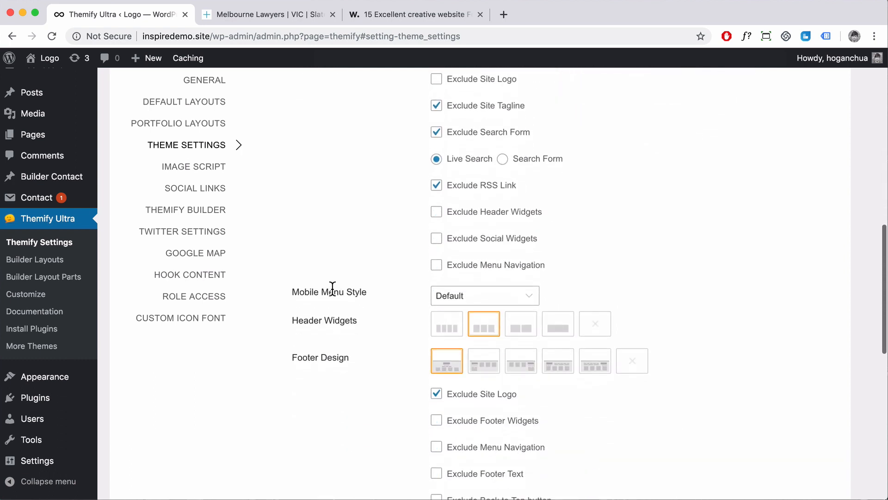
{"action": "scroll", "coordinate": [333, 290], "scroll_direction": "down", "scroll_amount": 2}
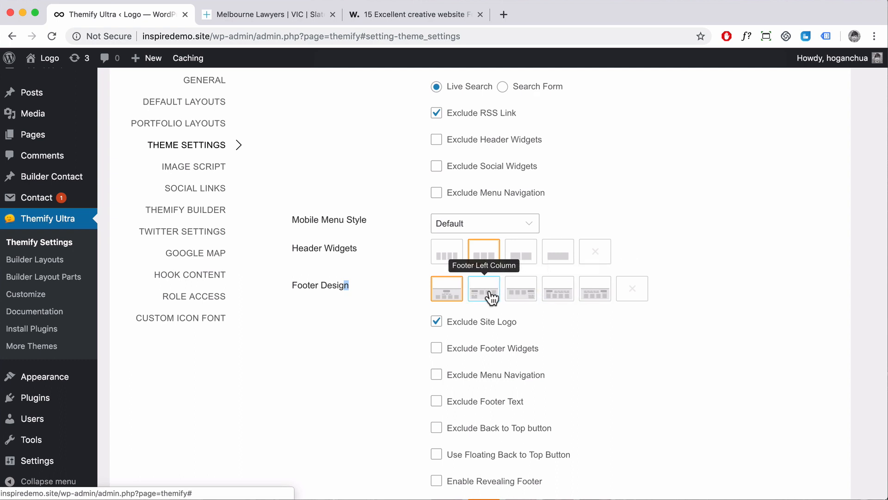
- Revisit the Awwwards footer example, set the theme's Footer Design to the no-footer option, and save the settings
{"action": "left_click", "coordinate": [412, 16]}
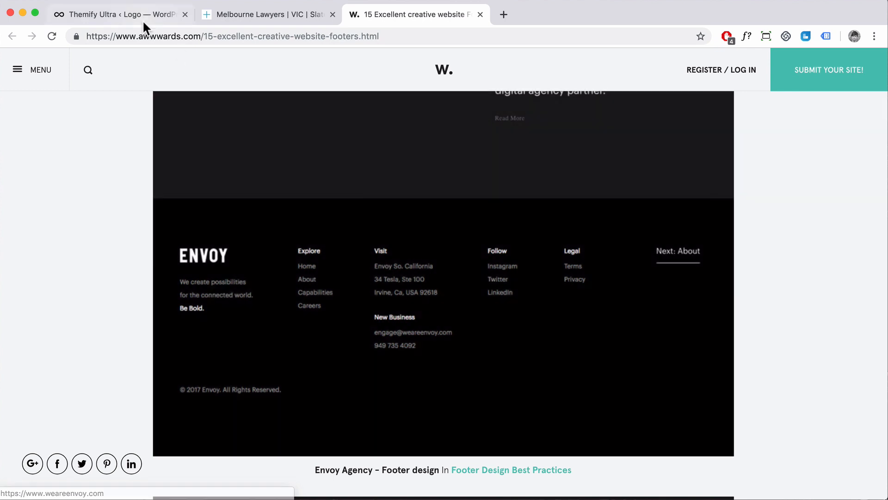
{"action": "left_click", "coordinate": [143, 19]}
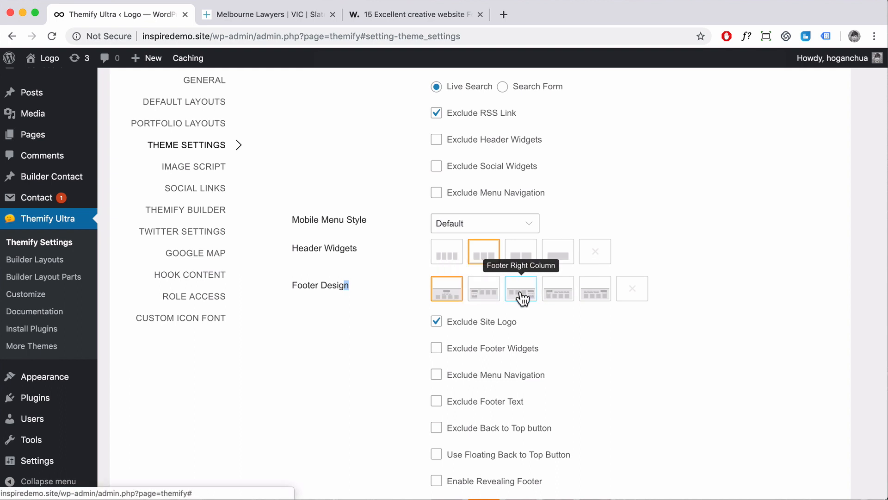
{"action": "left_click", "coordinate": [630, 296]}
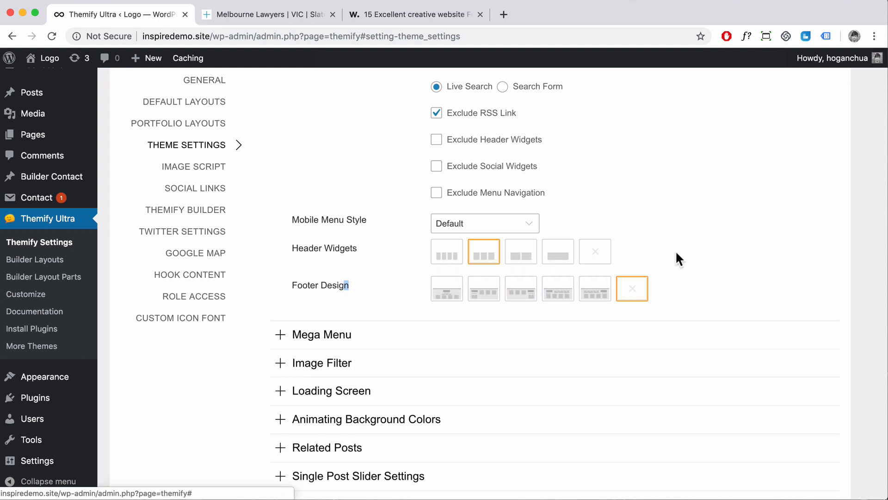
{"action": "scroll", "coordinate": [707, 253], "scroll_direction": "up", "scroll_amount": 5}
{"action": "left_click", "coordinate": [806, 254]}
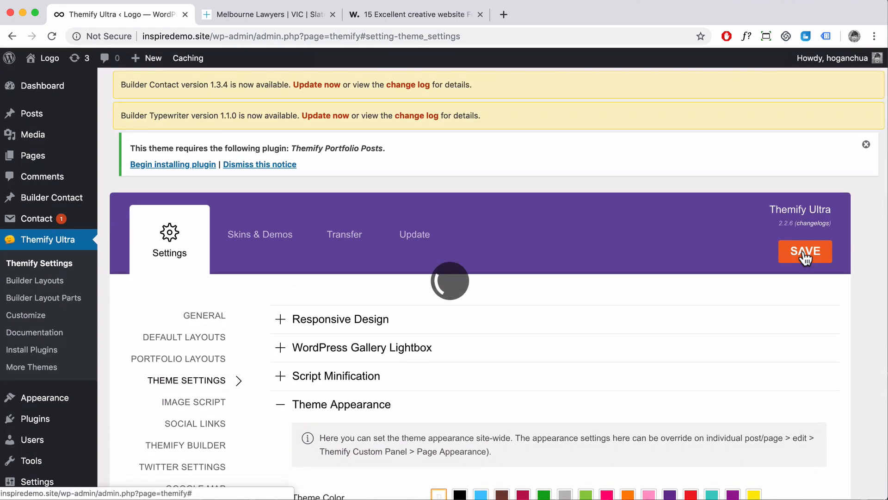
- Visit the live site and check the end of the home page for the default footer
{"action": "mouse_move", "coordinate": [28, 69]}
{"action": "left_click", "coordinate": [39, 82]}
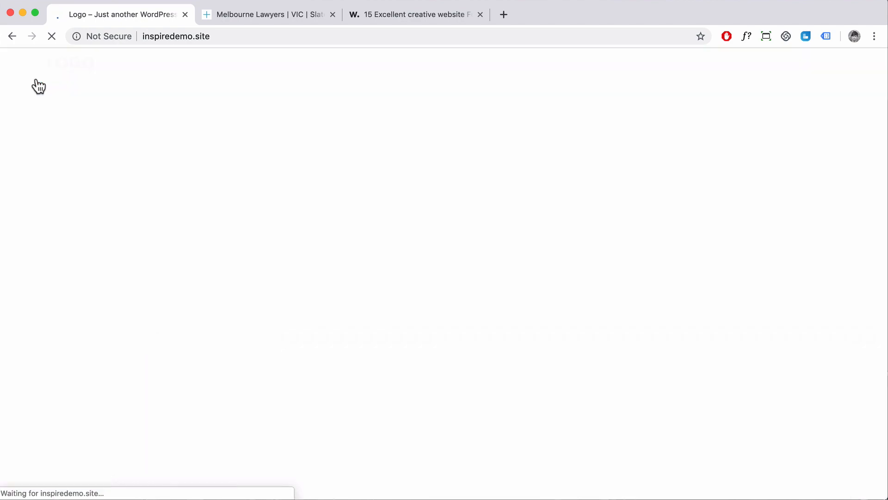
{"action": "scroll", "coordinate": [609, 202], "scroll_direction": "down", "scroll_amount": 15}
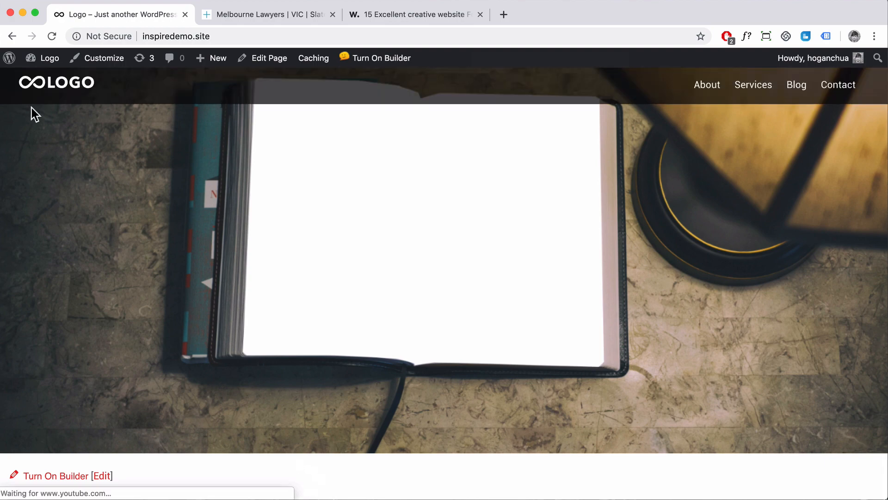
- Create a new Builder Layout Part titled "Custom Footer" from the WordPress dashboard and publish it
{"action": "mouse_move", "coordinate": [40, 64]}
{"action": "left_click", "coordinate": [44, 83]}
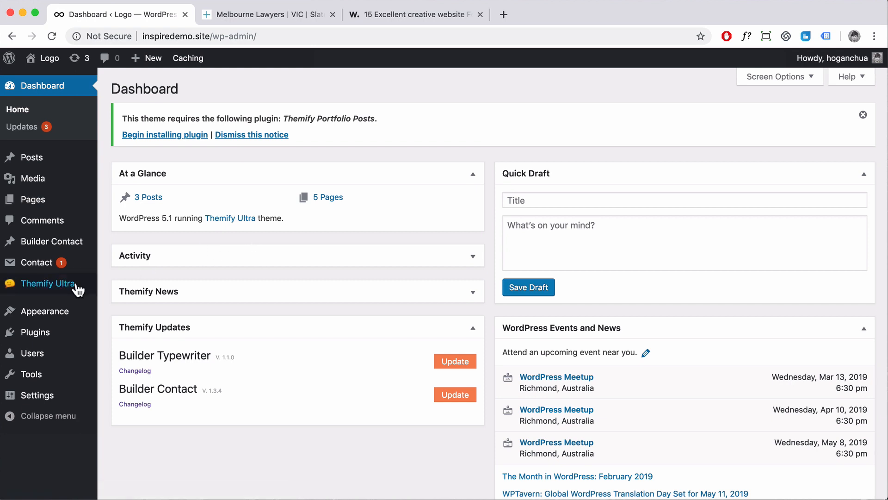
{"action": "mouse_move", "coordinate": [58, 288]}
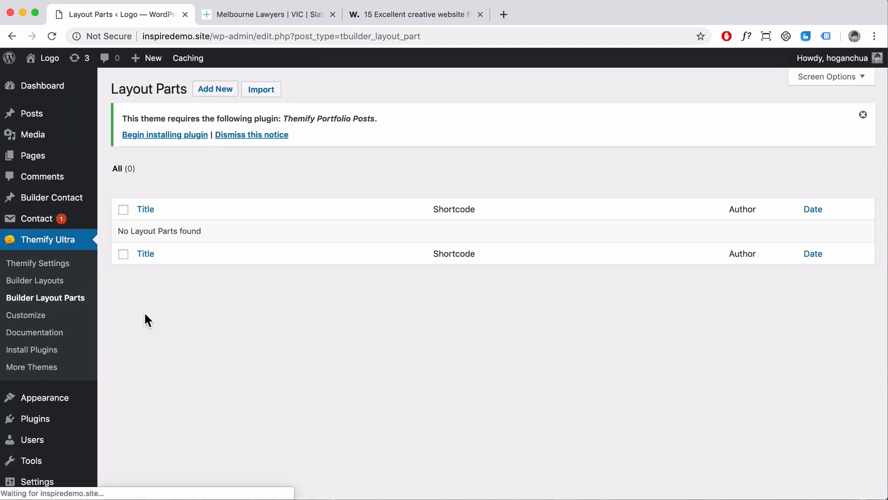
{"action": "left_click", "coordinate": [212, 95]}
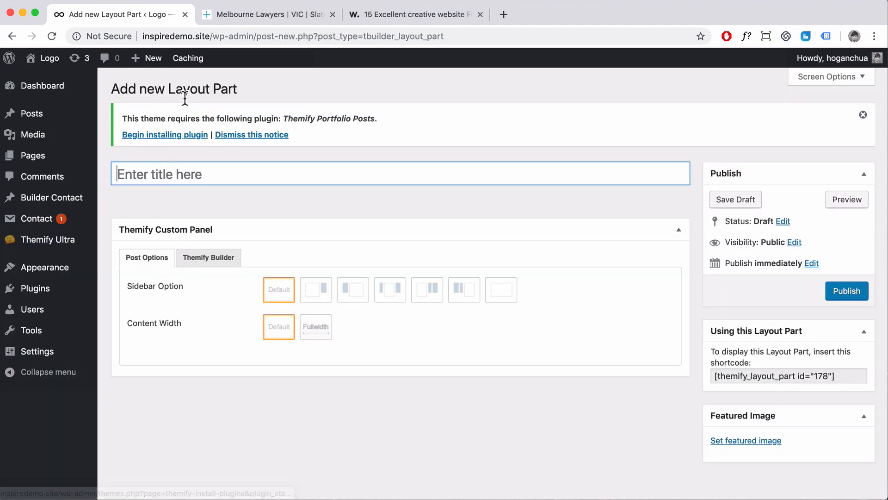
{"action": "left_click", "coordinate": [162, 175]}
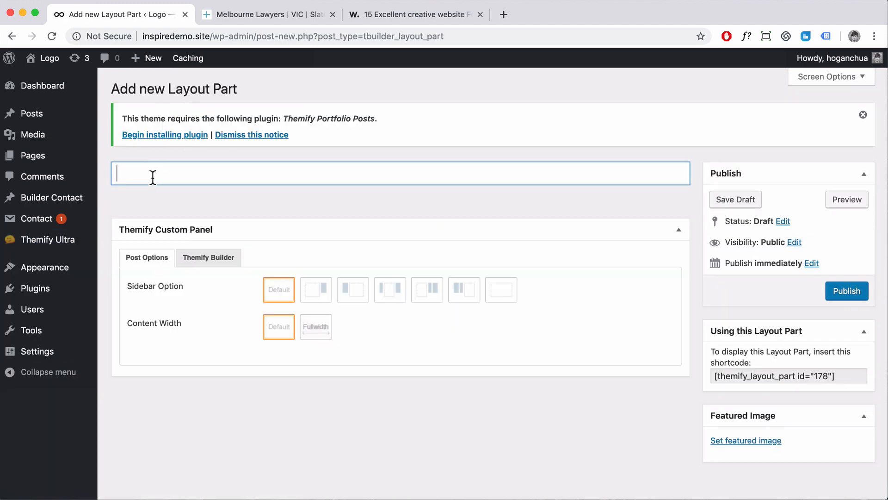
{"action": "type", "text": "Custom Footer"}
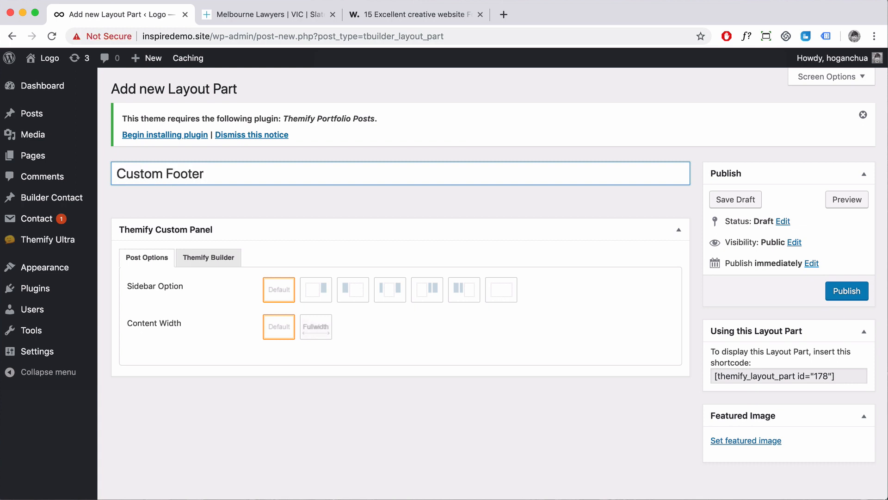
{"action": "left_click", "coordinate": [840, 294]}
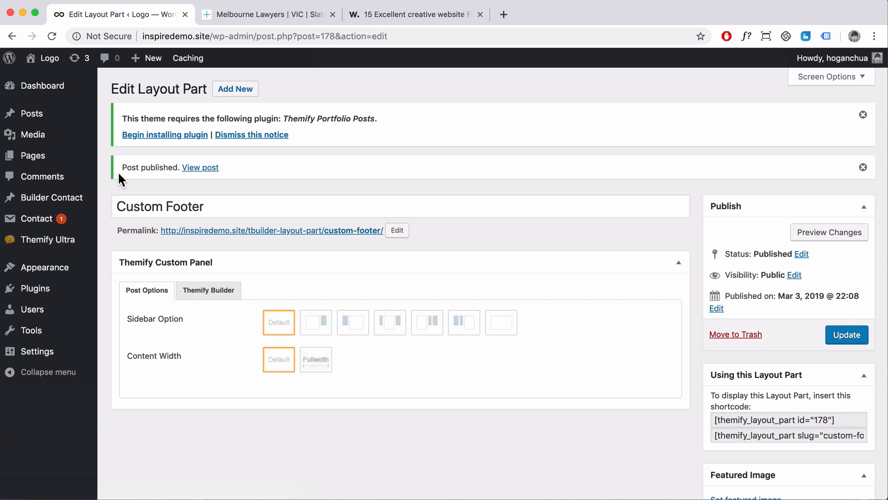
- View the published Custom Footer layout part on the site and turn on the Themify Builder for it
{"action": "left_click_drag", "start_coordinate": [121, 167], "coordinate": [177, 167]}
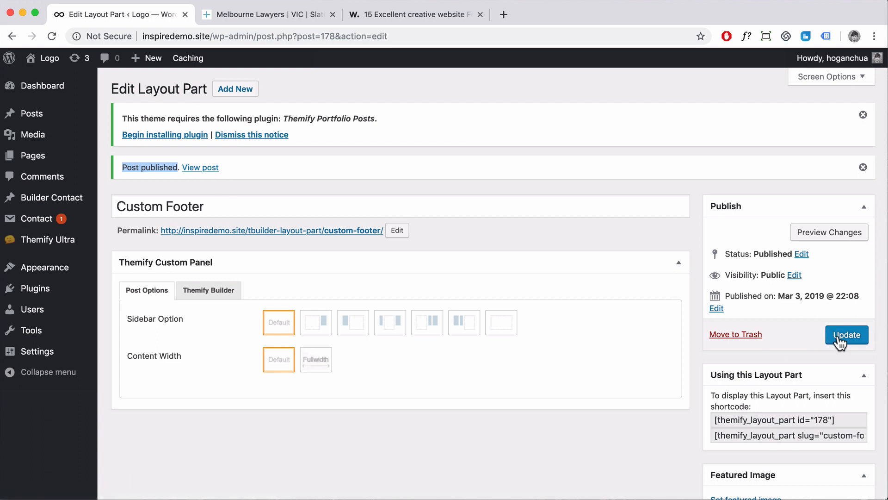
{"action": "left_click", "coordinate": [204, 175]}
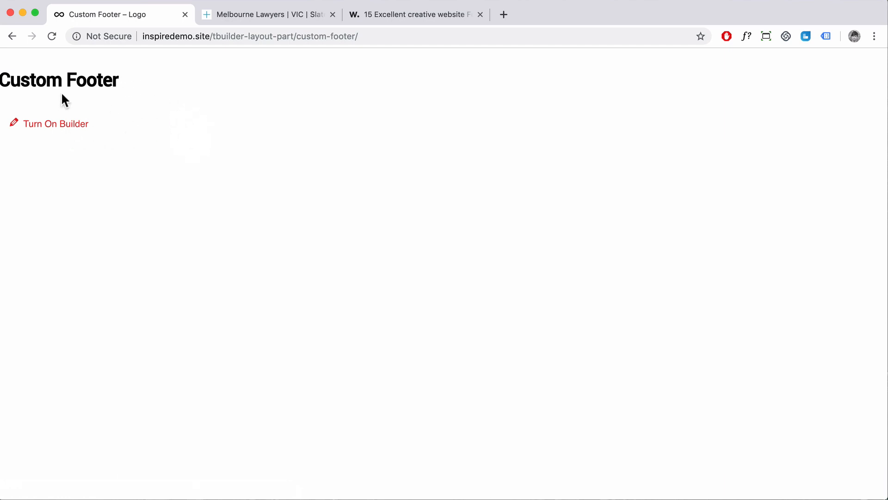
{"action": "left_click", "coordinate": [82, 133]}
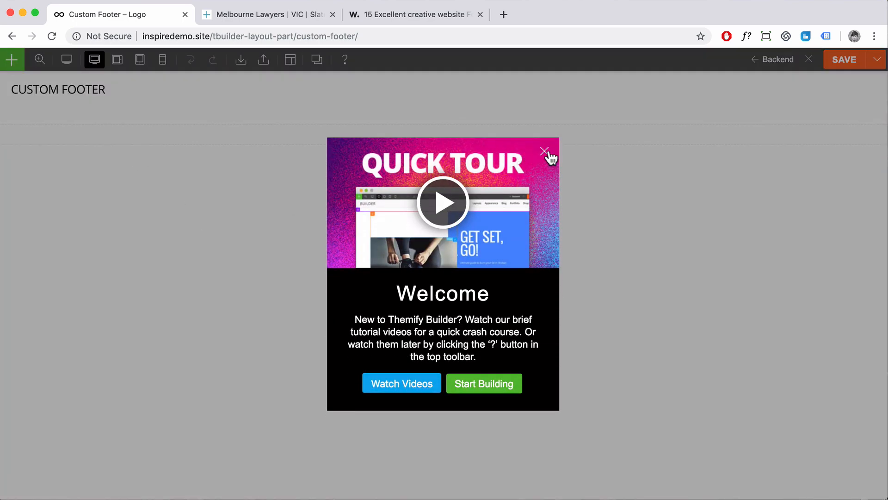
- Dismiss the welcome tour, check the Slater and Gordon footer for its column arrangement, and set the footer row to five equal columns
{"action": "left_click", "coordinate": [544, 150]}
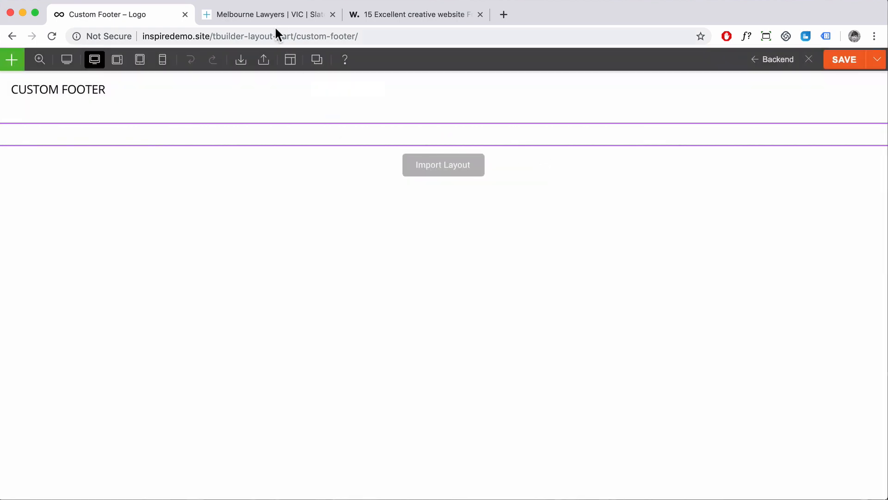
{"action": "left_click", "coordinate": [277, 14]}
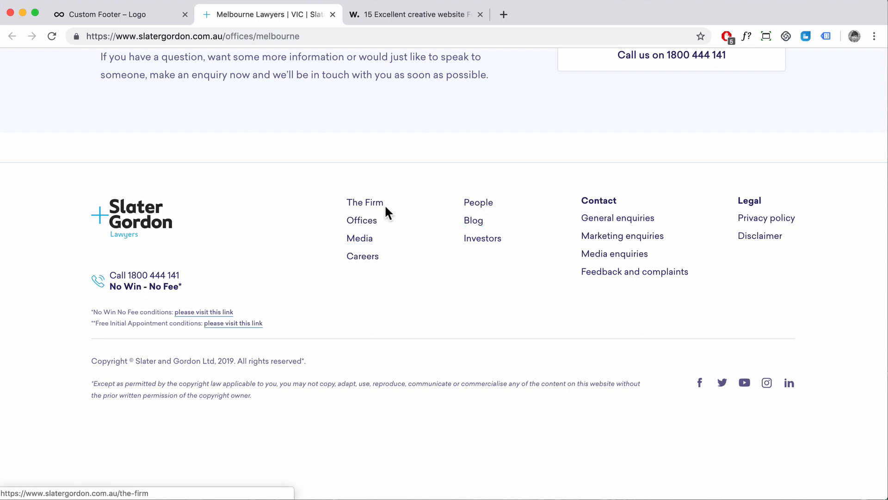
{"action": "left_click", "coordinate": [150, 16]}
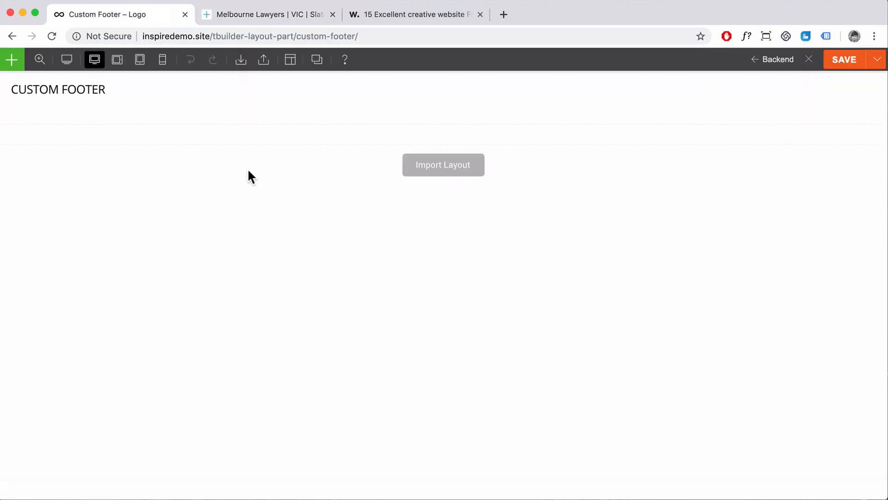
{"action": "mouse_move", "coordinate": [9, 118]}
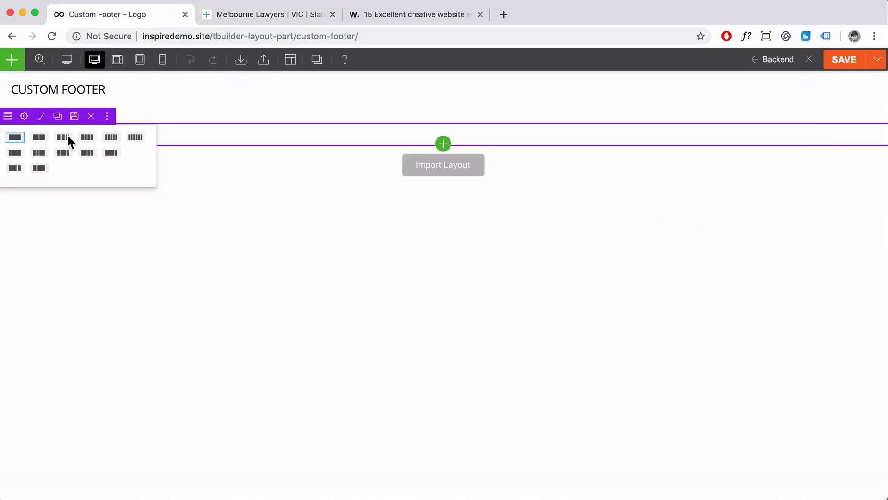
{"action": "left_click", "coordinate": [111, 137]}
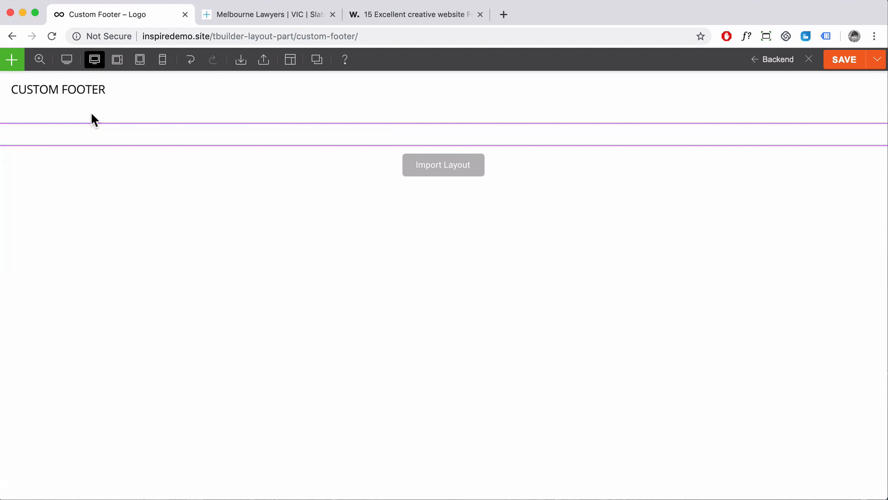
- Add an Image module to the first column of the footer row
{"action": "mouse_move", "coordinate": [11, 59]}
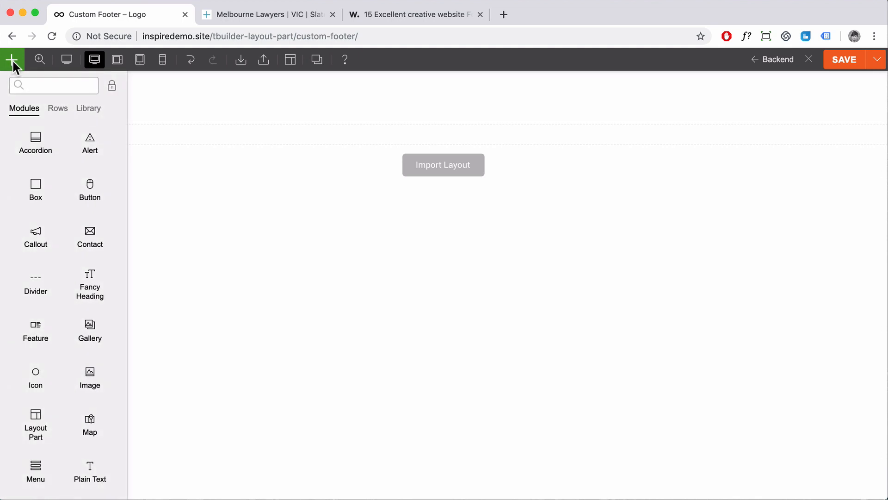
{"action": "left_click", "coordinate": [11, 59]}
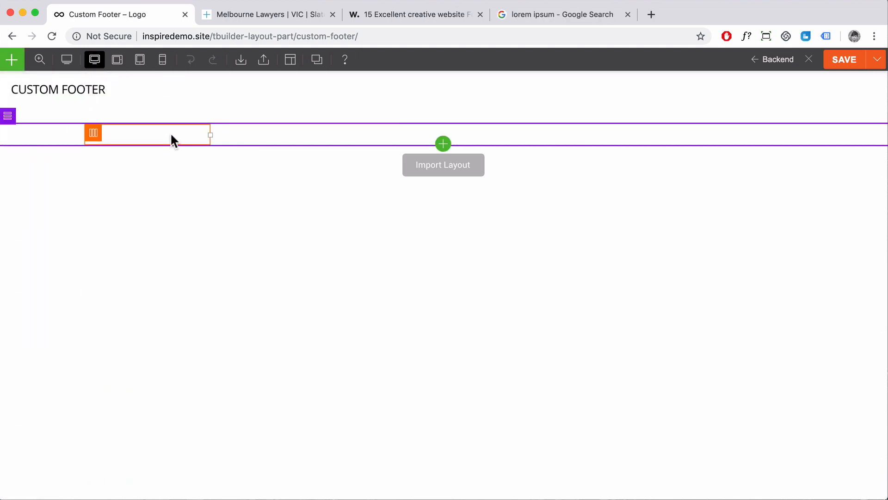
{"action": "left_click", "coordinate": [13, 61]}
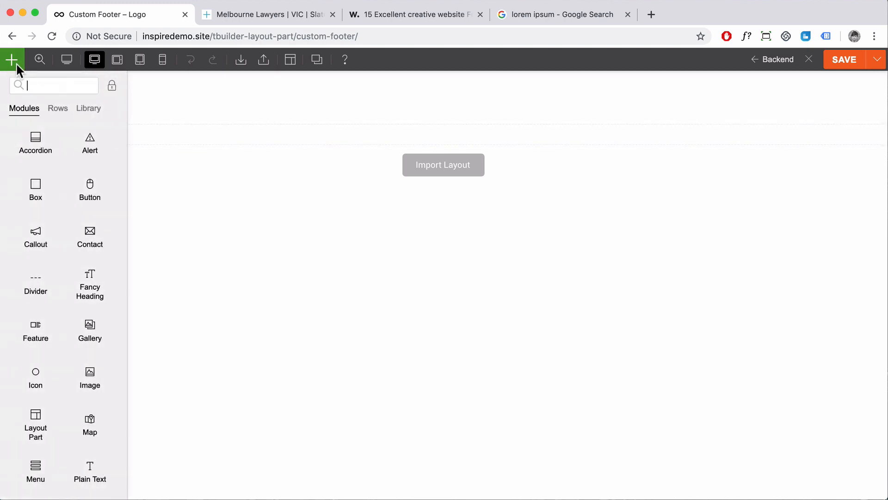
{"action": "left_click", "coordinate": [12, 60]}
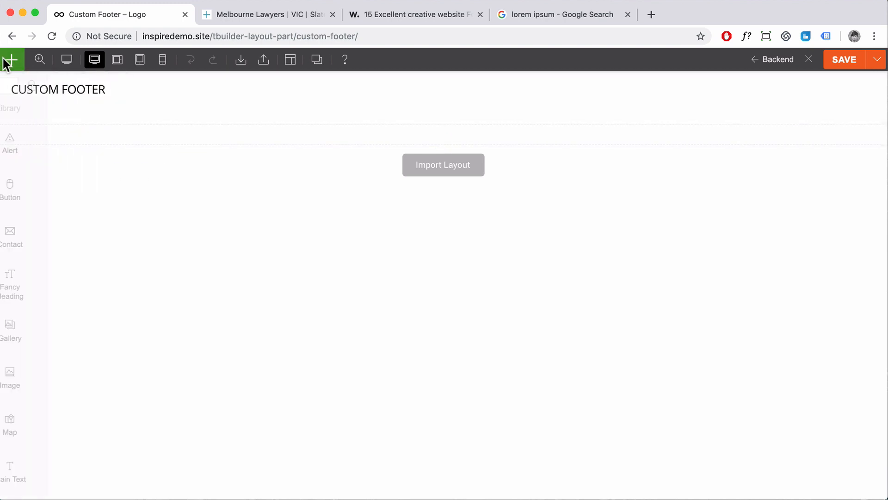
{"action": "left_click", "coordinate": [8, 61]}
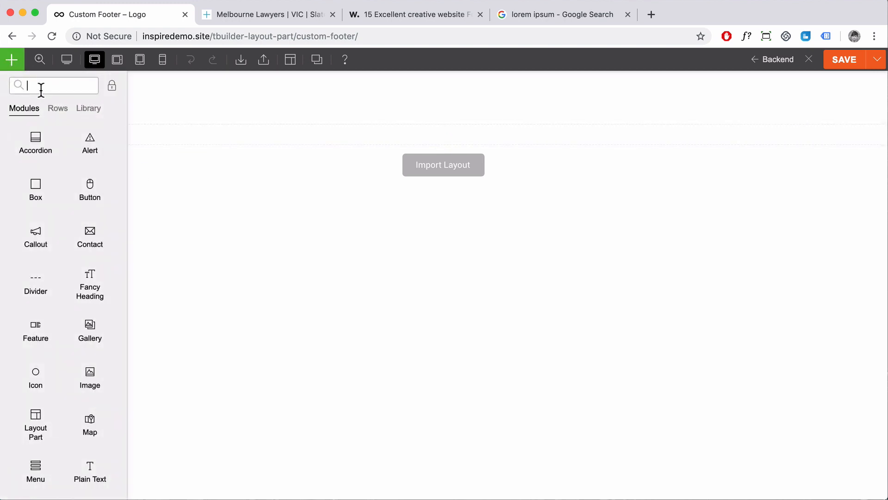
{"action": "left_click", "coordinate": [112, 87]}
{"action": "left_click", "coordinate": [15, 60]}
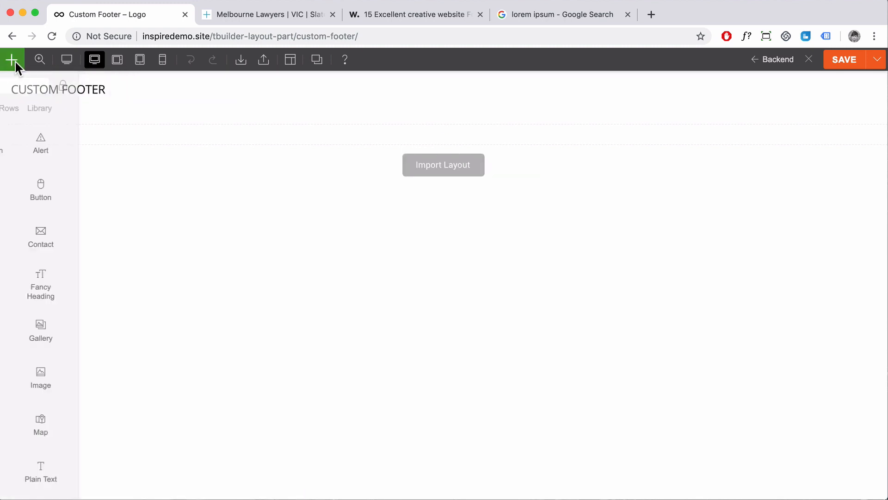
{"action": "scroll", "coordinate": [61, 255], "scroll_direction": "down", "scroll_amount": 2}
{"action": "scroll", "coordinate": [60, 256], "scroll_direction": "down", "scroll_amount": 2}
{"action": "left_click_drag", "start_coordinate": [87, 226], "coordinate": [145, 141]}
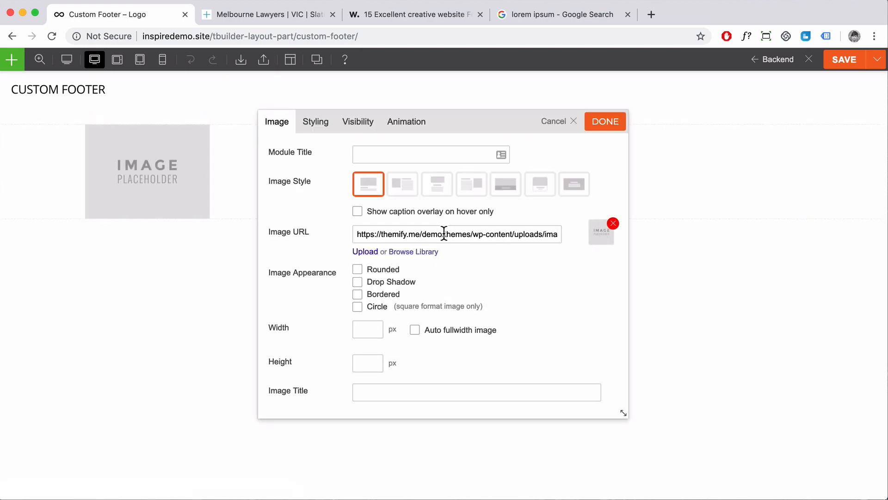
- Remove the placeholder image from the Image module and upload Logo.png from the Desktop folder to the media library
{"action": "left_click_drag", "start_coordinate": [447, 234], "coordinate": [576, 238]}
{"action": "left_click", "coordinate": [612, 225]}
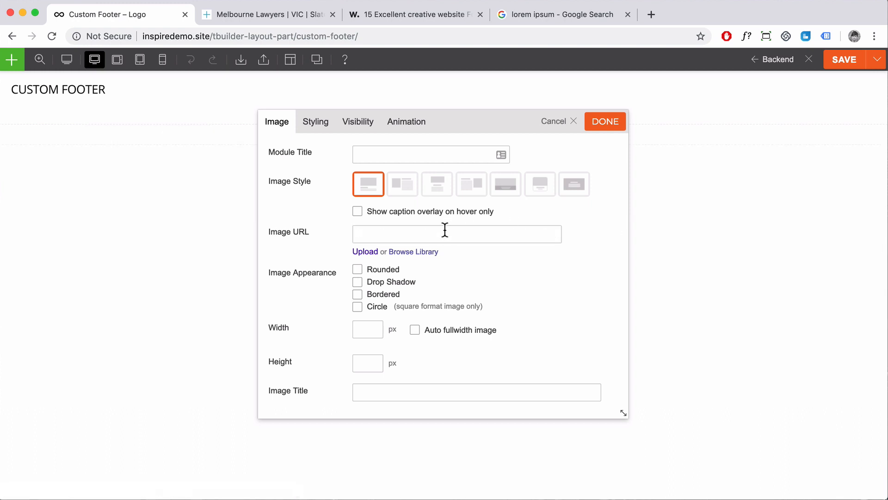
{"action": "left_click", "coordinate": [414, 251]}
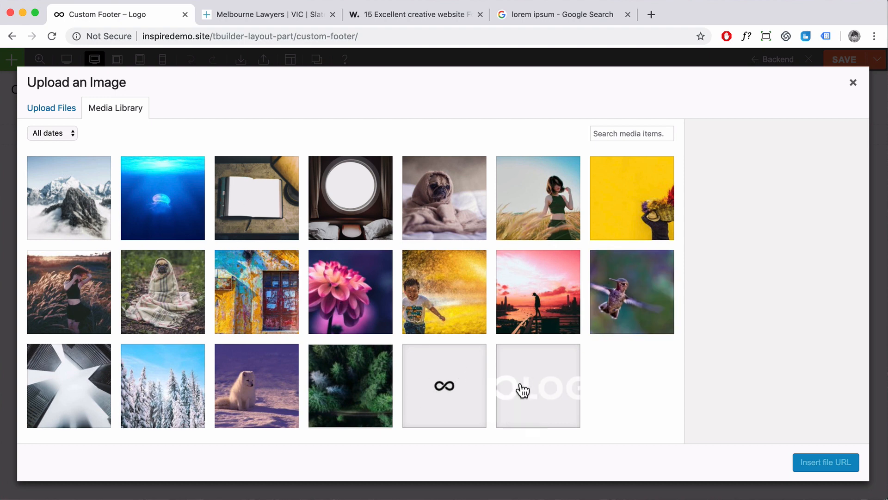
{"action": "left_click", "coordinate": [53, 113]}
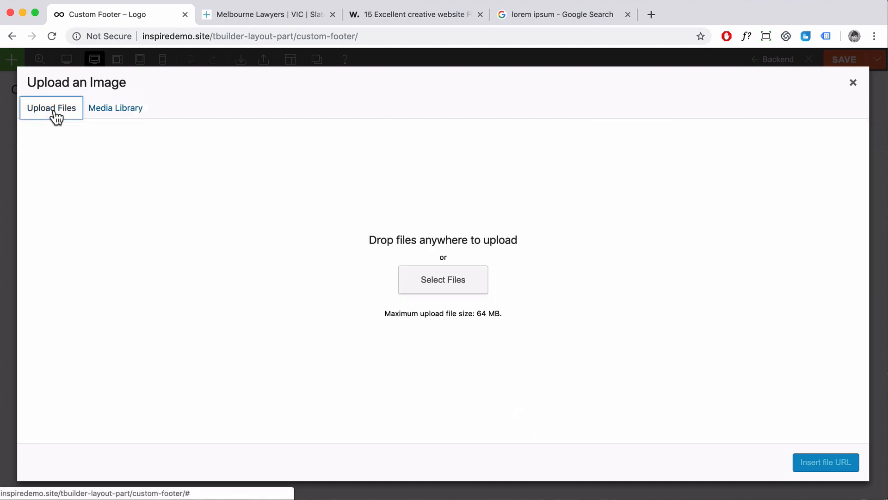
{"action": "left_click", "coordinate": [448, 281]}
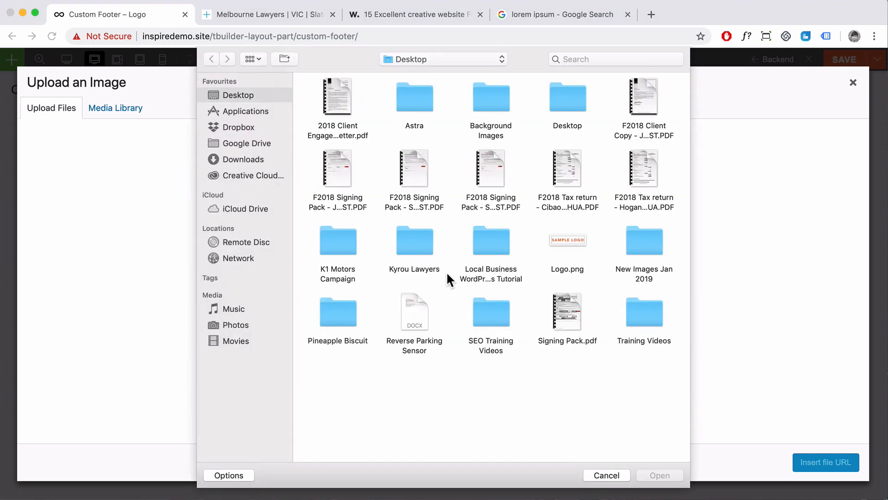
{"action": "left_click", "coordinate": [565, 242]}
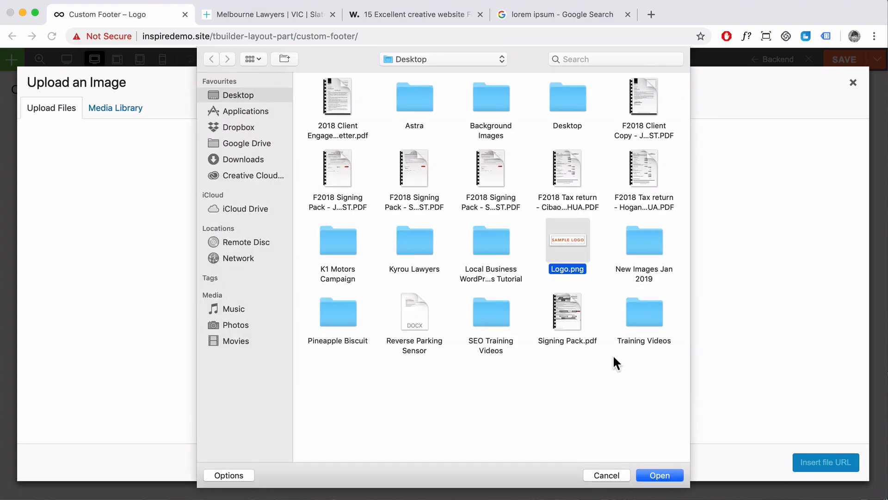
{"action": "left_click", "coordinate": [654, 478]}
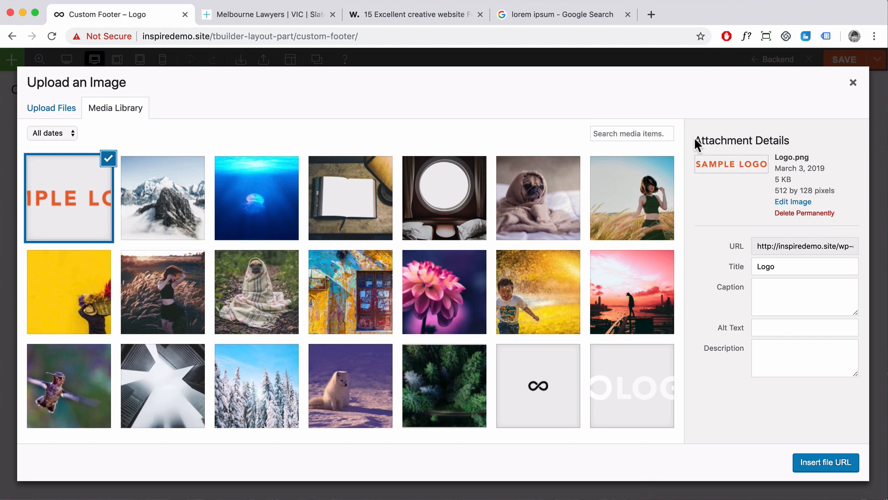
- Check the uploaded logo's file name and pixel dimensions and insert its file URL into the Image module
{"action": "left_click_drag", "start_coordinate": [809, 156], "coordinate": [795, 157]}
{"action": "left_click_drag", "start_coordinate": [775, 190], "coordinate": [833, 190]}
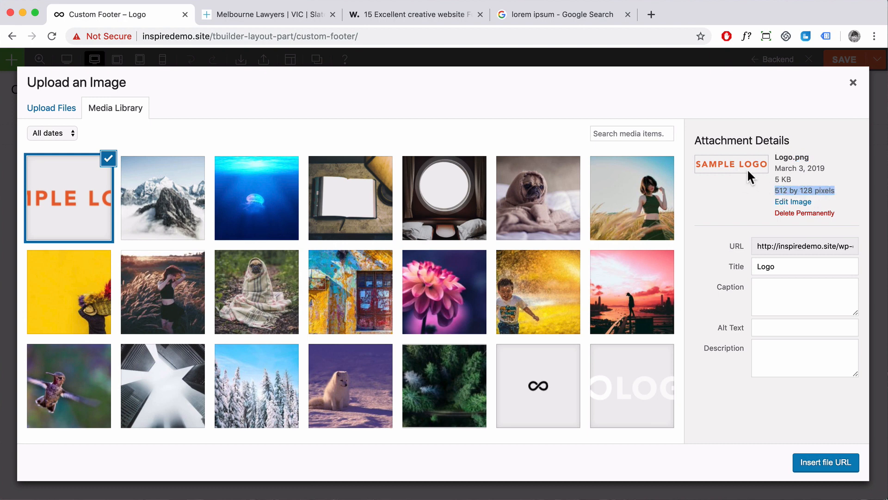
{"action": "left_click", "coordinate": [813, 464]}
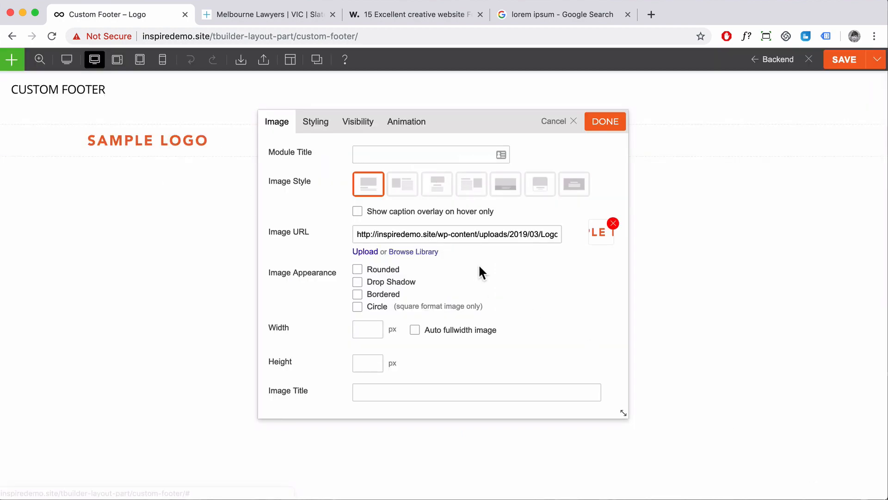
{"action": "scroll", "coordinate": [479, 268], "scroll_direction": "down", "scroll_amount": 3}
{"action": "scroll", "coordinate": [423, 250], "scroll_direction": "down", "scroll_amount": 1}
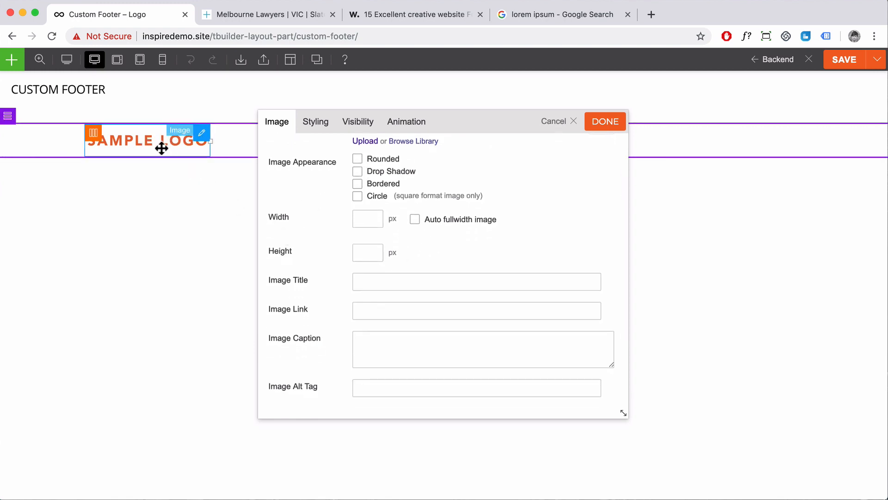
{"action": "left_click", "coordinate": [287, 15]}
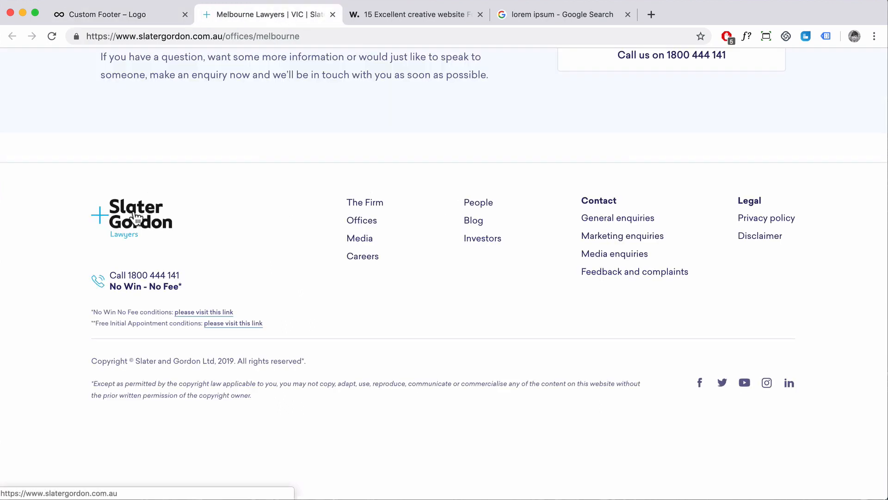
{"action": "left_click", "coordinate": [116, 14]}
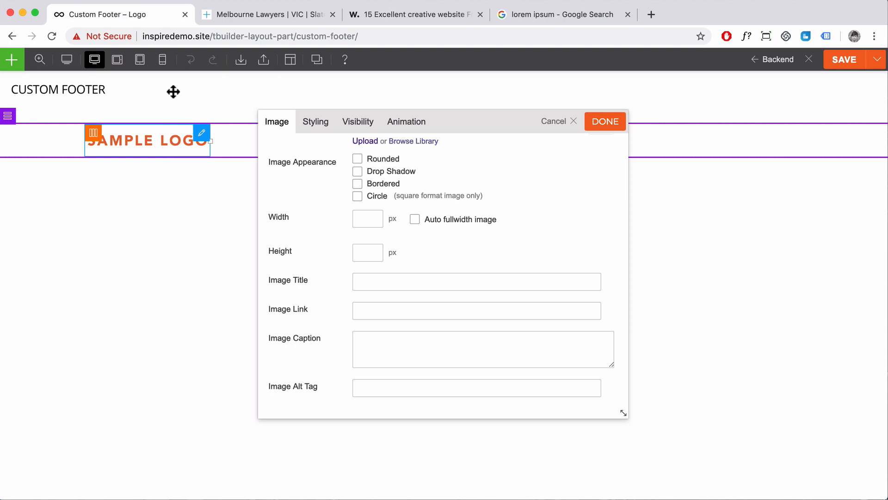
{"action": "left_click_drag", "start_coordinate": [213, 36], "coordinate": [134, 37]}
{"action": "key", "text": "super+c"}
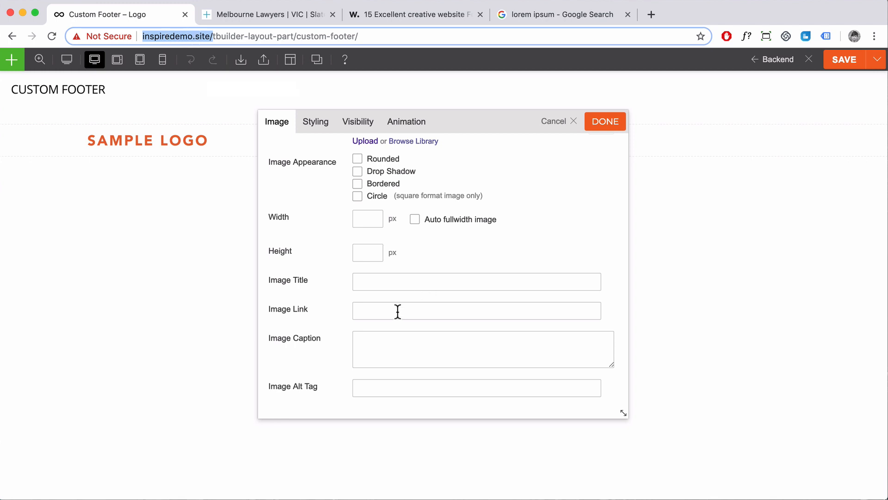
{"action": "left_click", "coordinate": [306, 316]}
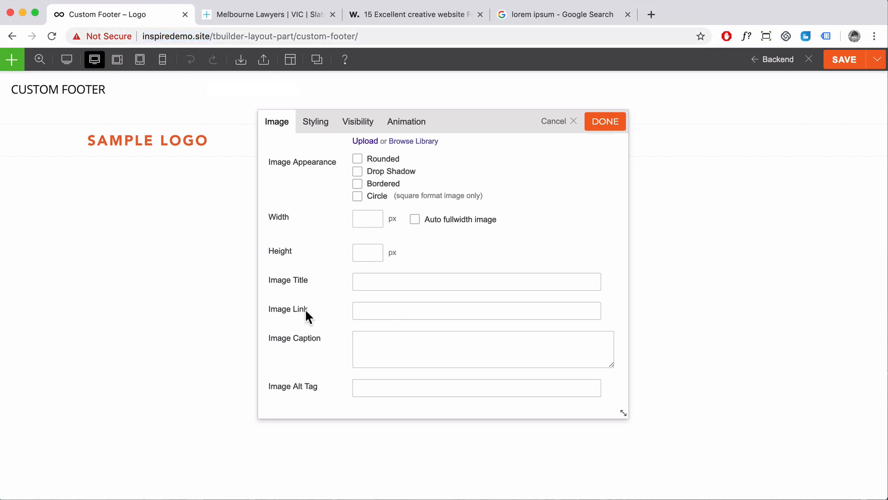
{"action": "left_click", "coordinate": [380, 310]}
{"action": "key", "text": "super+v"}
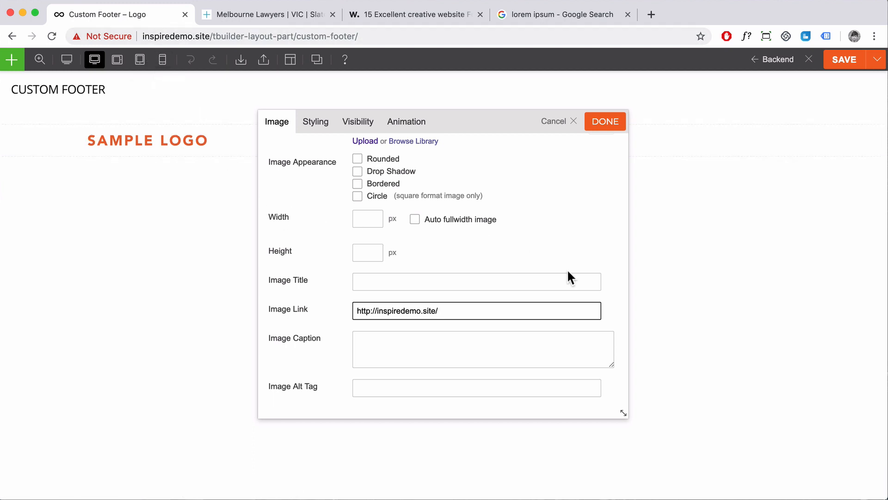
{"action": "left_click", "coordinate": [602, 126]}
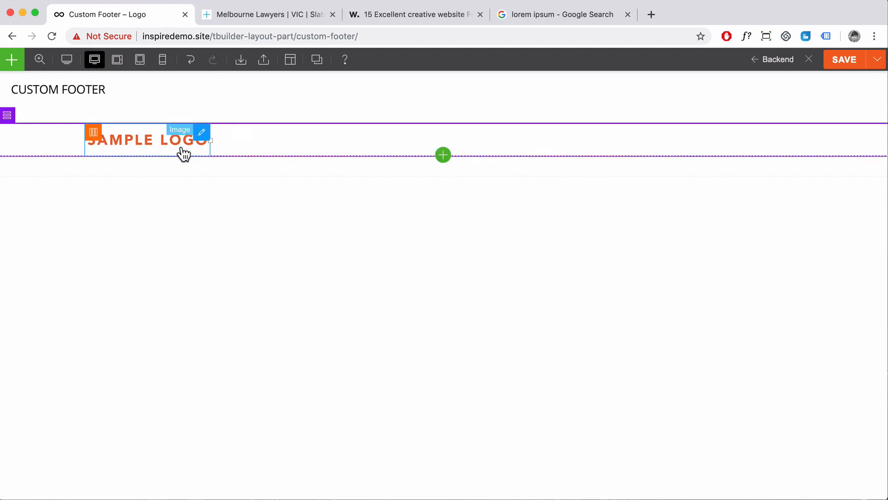
- Check the phone line in the Slater and Gordon footer and add an Icon module below the logo in the first column
{"action": "left_click", "coordinate": [284, 14]}
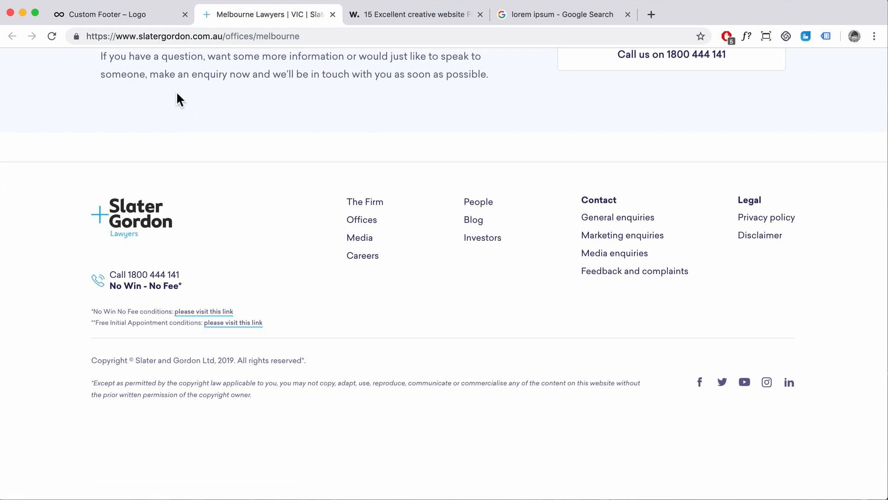
{"action": "left_click", "coordinate": [144, 18]}
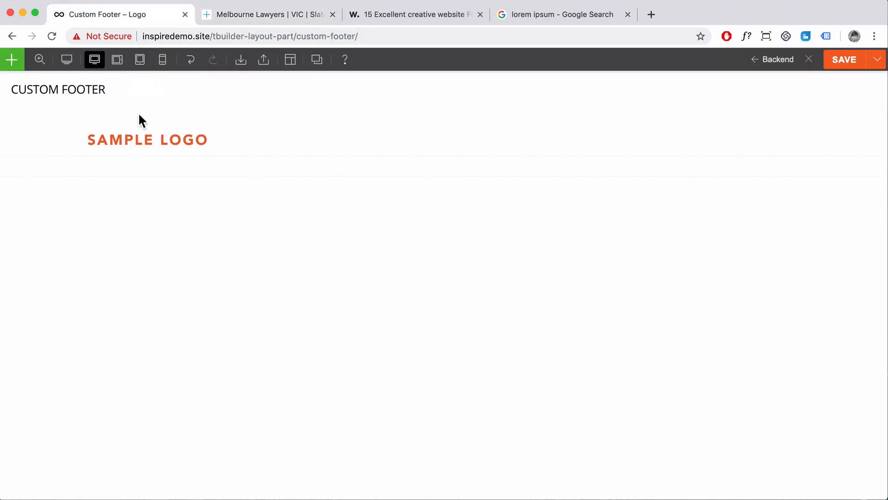
{"action": "left_click", "coordinate": [12, 60]}
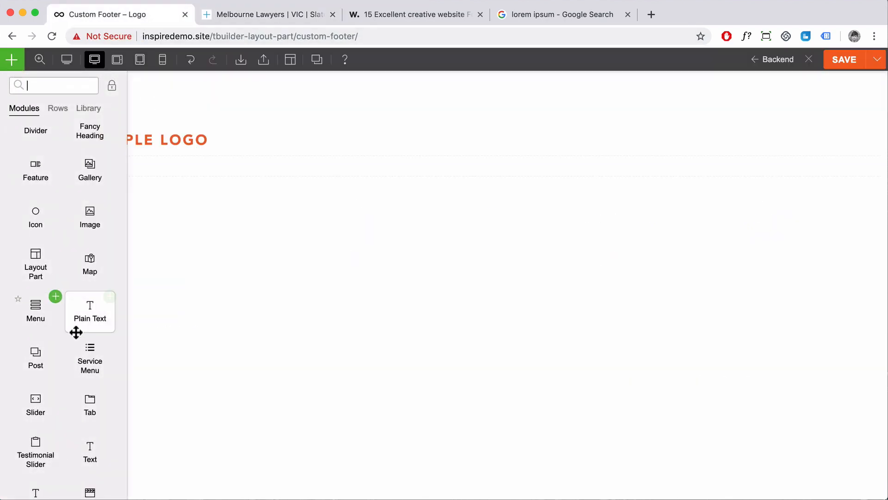
{"action": "scroll", "coordinate": [76, 332], "scroll_direction": "down", "scroll_amount": 2}
{"action": "scroll", "coordinate": [76, 332], "scroll_direction": "up", "scroll_amount": 5}
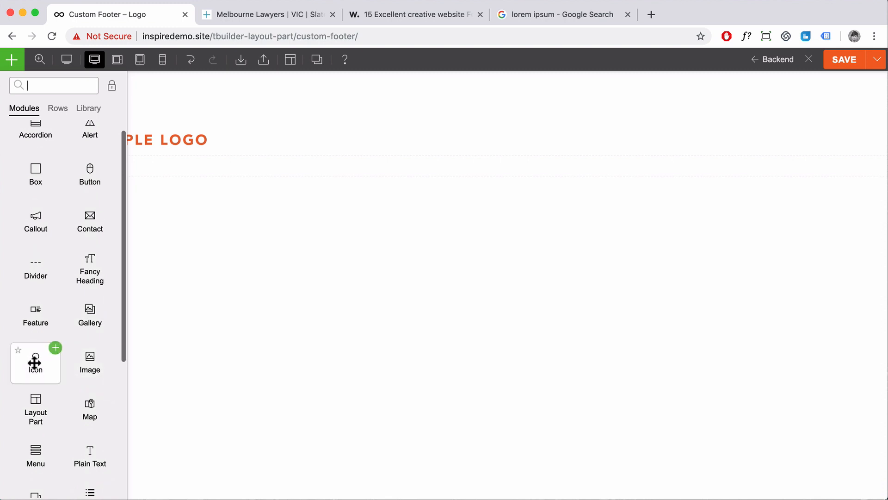
{"action": "left_click_drag", "start_coordinate": [33, 361], "coordinate": [150, 153]}
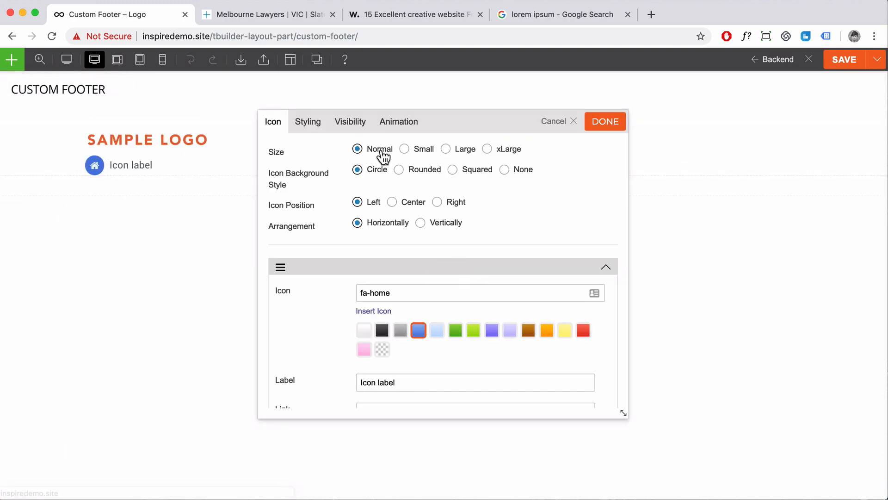
- Try the Small and Large sizes on the Icon module and return the size to Normal
{"action": "left_click", "coordinate": [405, 149]}
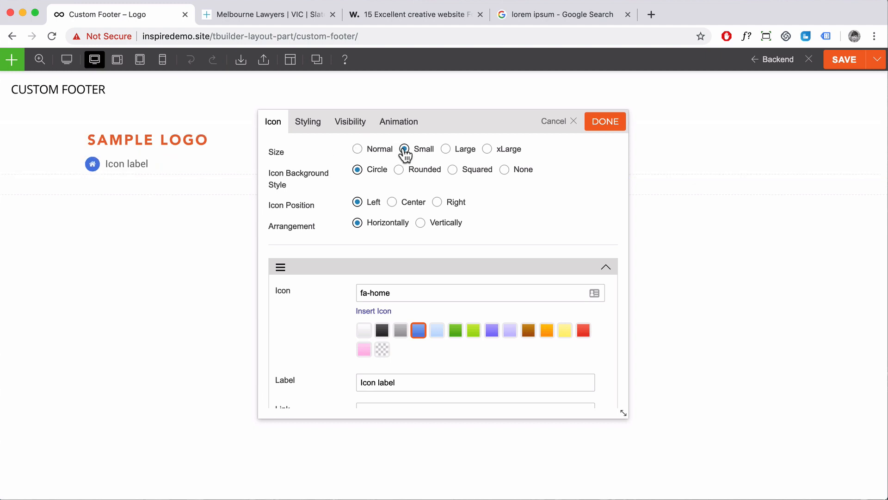
{"action": "left_click", "coordinate": [447, 150]}
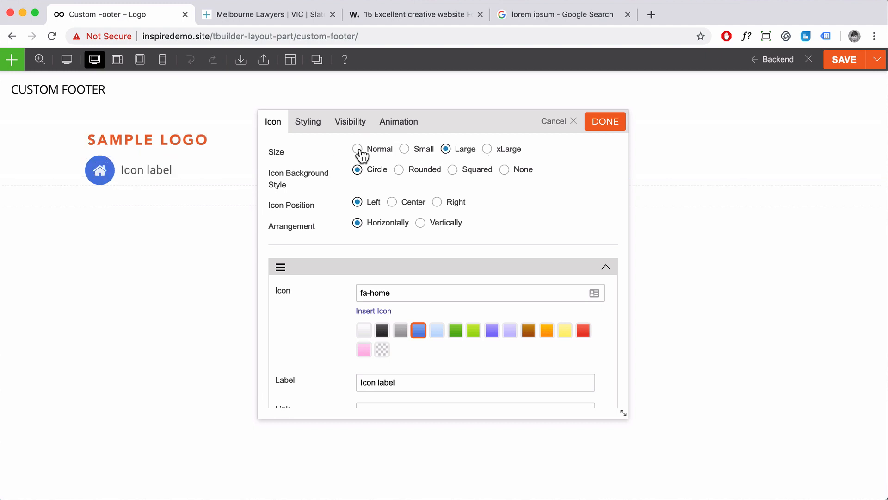
{"action": "left_click", "coordinate": [359, 149]}
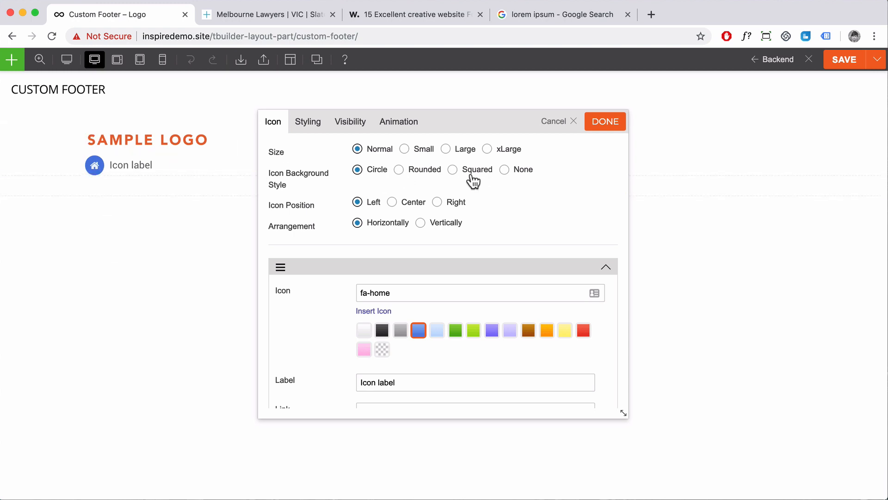
- Remove the icon's background style and replace the home icon with the FontAwesome phone icon, found by searching for "phone"
{"action": "left_click", "coordinate": [504, 170]}
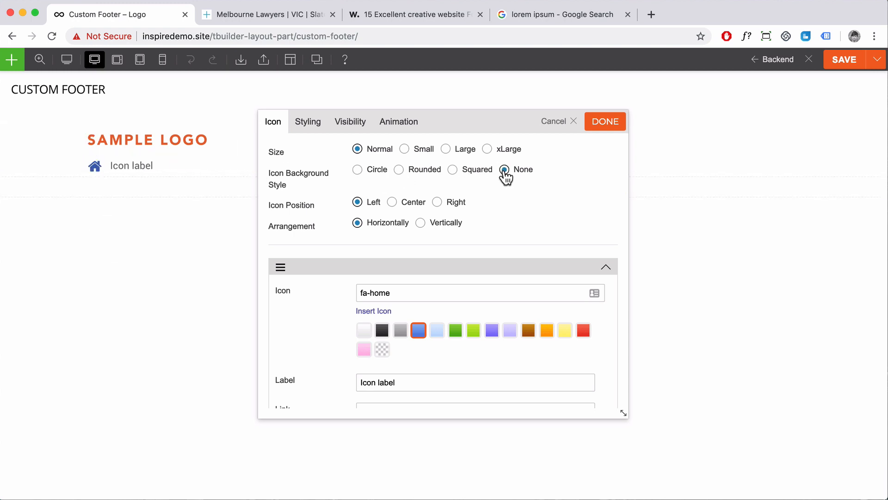
{"action": "scroll", "coordinate": [387, 341], "scroll_direction": "down", "scroll_amount": 1}
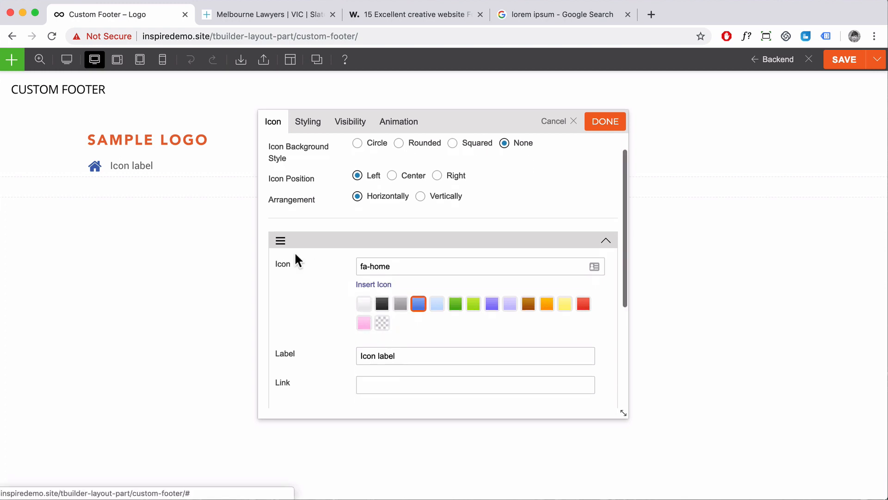
{"action": "left_click", "coordinate": [379, 284]}
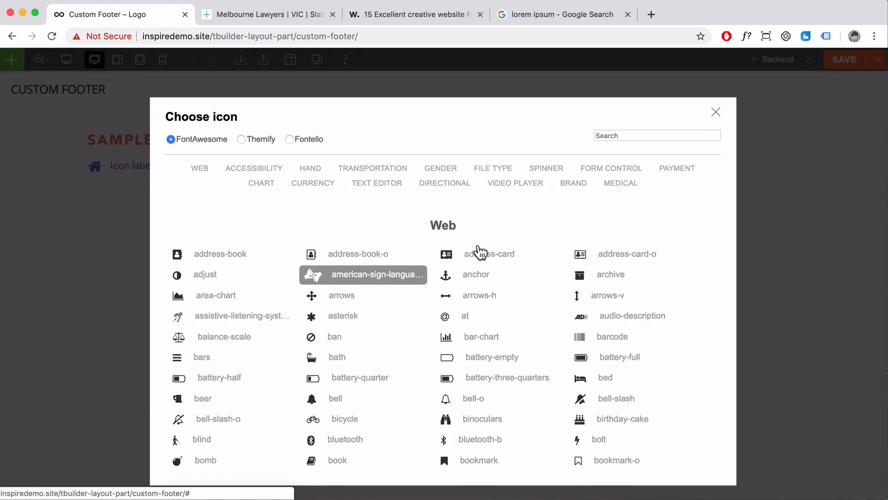
{"action": "left_click", "coordinate": [625, 135]}
{"action": "type", "text": "phone"}
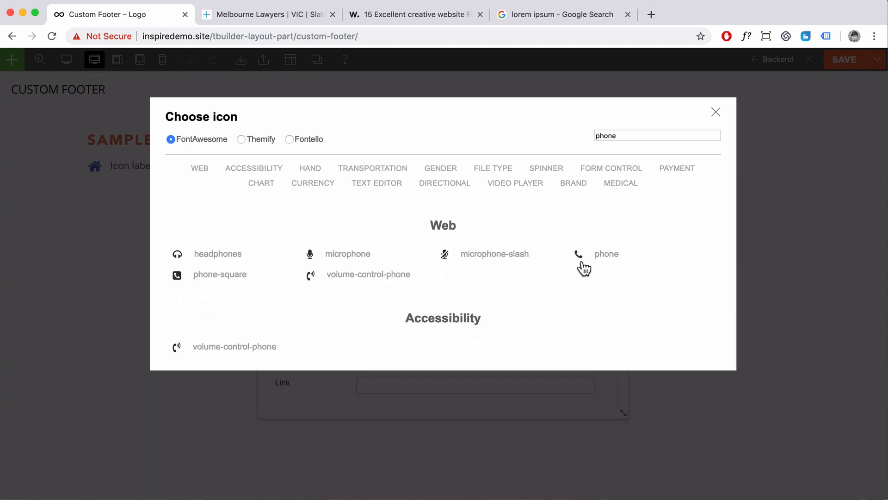
{"action": "left_click", "coordinate": [582, 261]}
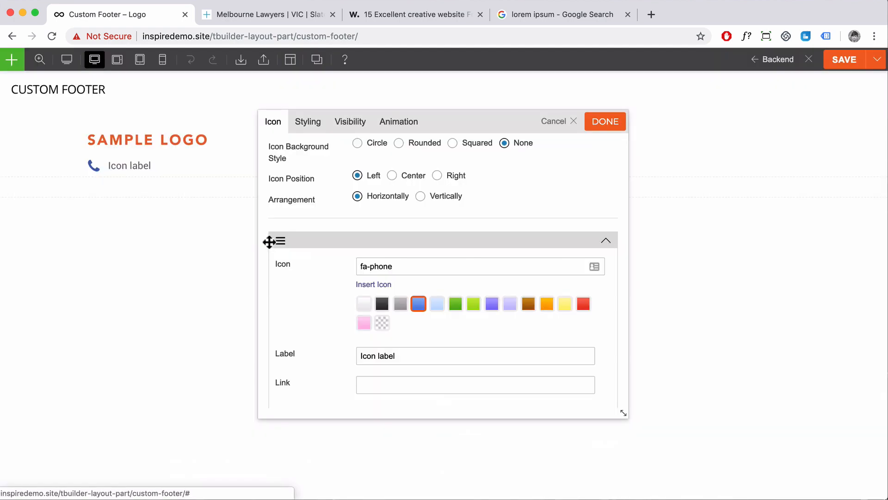
- Replace the phone icon's label with "Call us on" followed by the sample phone number
{"action": "scroll", "coordinate": [434, 329], "scroll_direction": "down", "scroll_amount": 2}
{"action": "left_click_drag", "start_coordinate": [397, 308], "coordinate": [347, 310]}
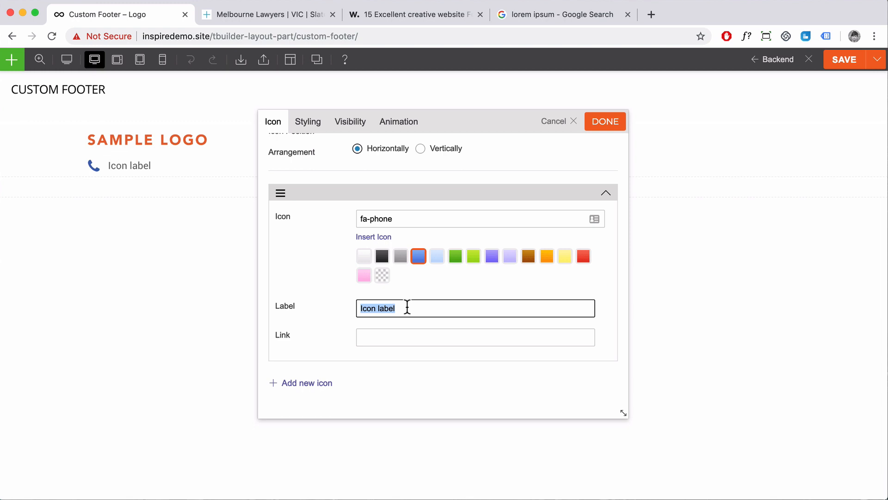
{"action": "type", "text": "Call us on 95"}
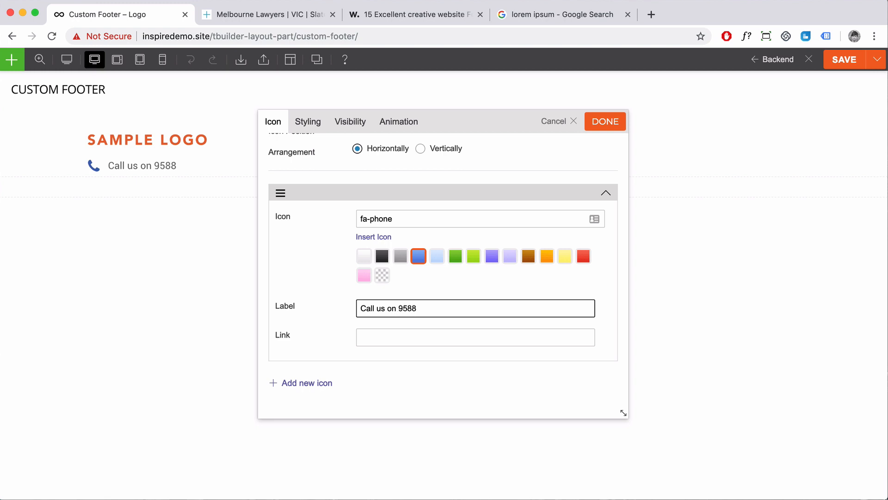
{"action": "type", "text": "8888"}
{"action": "left_click_drag", "start_coordinate": [438, 308], "coordinate": [339, 305]}
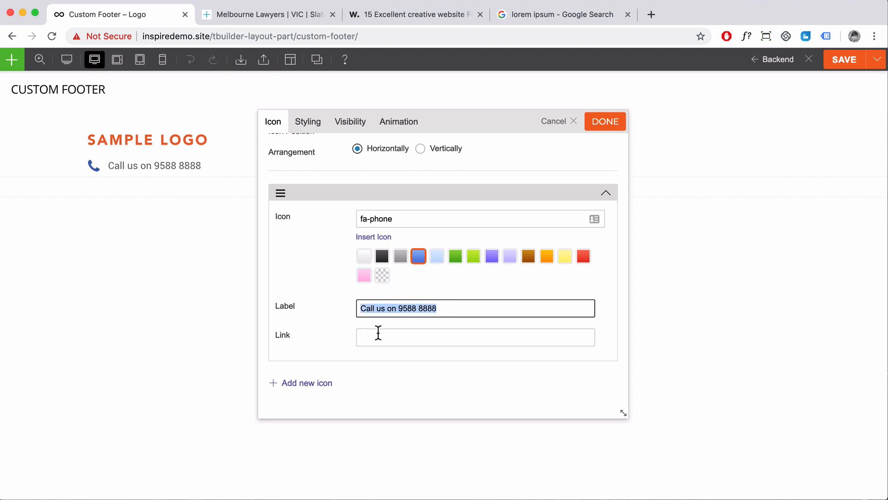
- Link the phone icon to a "tel:" address using the phone number from the label, without the space
{"action": "left_click", "coordinate": [362, 336]}
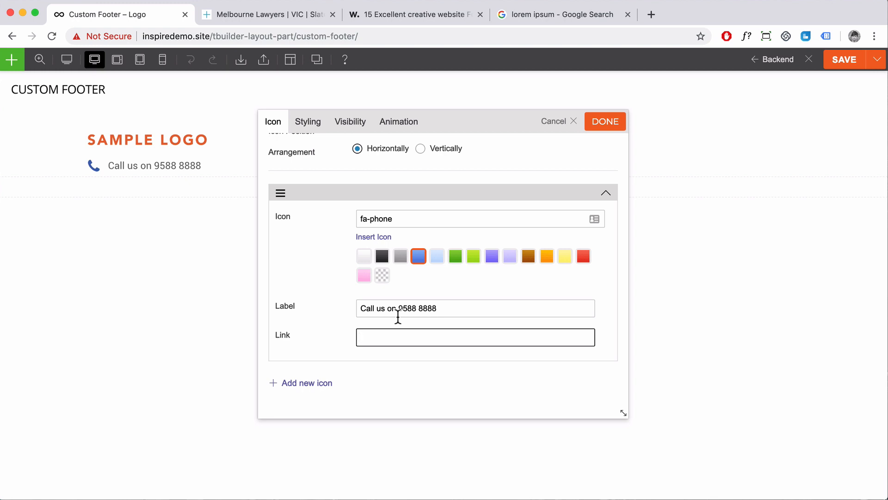
{"action": "type", "text": "tel:"}
{"action": "left_click_drag", "start_coordinate": [437, 309], "coordinate": [393, 308]}
{"action": "key", "text": "super+c"}
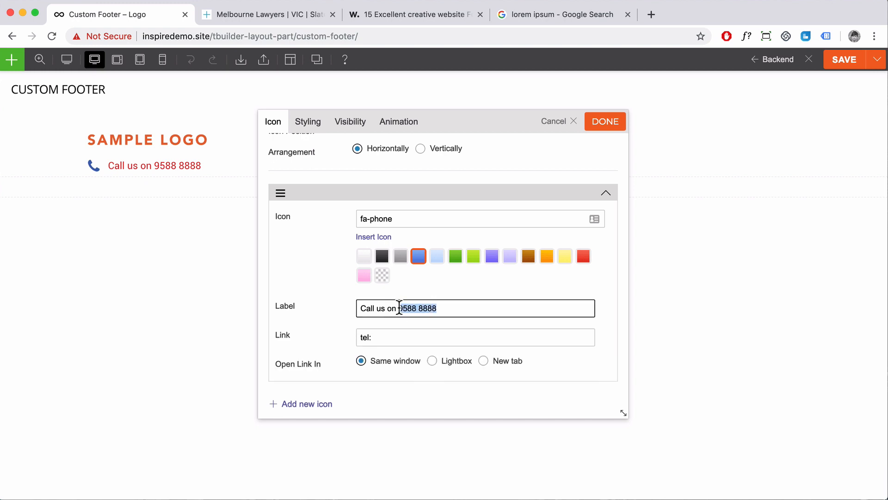
{"action": "left_click", "coordinate": [385, 338]}
{"action": "key", "text": "super+v"}
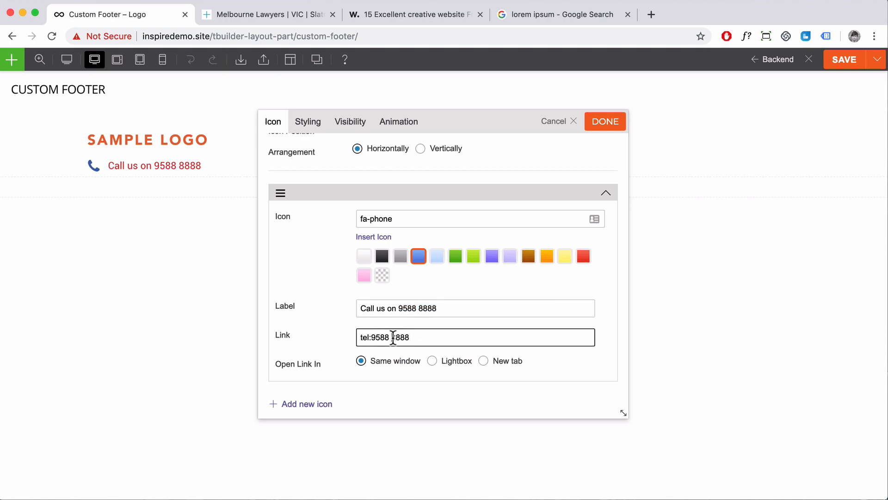
{"action": "left_click", "coordinate": [393, 336]}
{"action": "key", "text": "BackSpace"}
- Try an orange and a near-black link color in the Icon module's styling, and set the link color to #222222
{"action": "scroll", "coordinate": [409, 365], "scroll_direction": "down", "scroll_amount": 3}
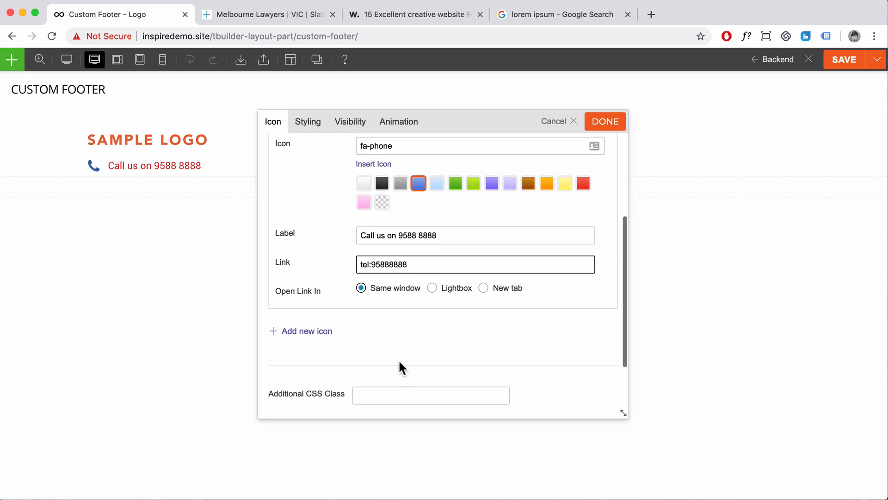
{"action": "scroll", "coordinate": [410, 279], "scroll_direction": "down", "scroll_amount": 3}
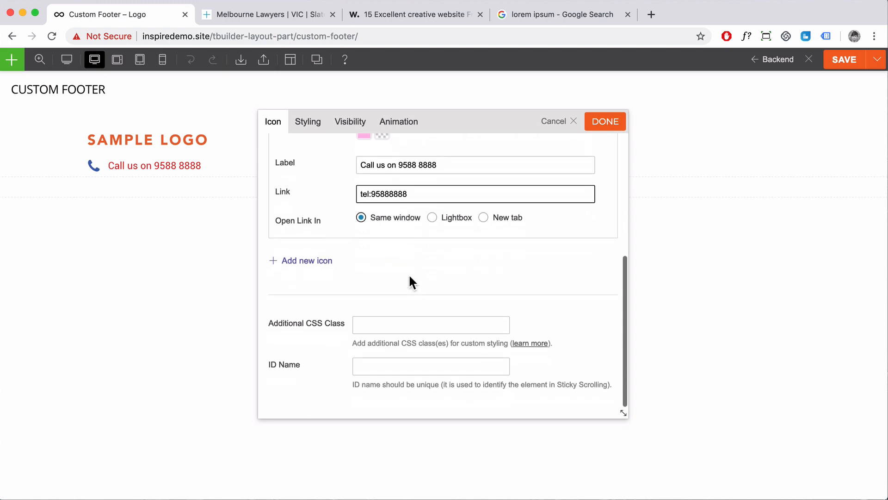
{"action": "scroll", "coordinate": [408, 274], "scroll_direction": "up", "scroll_amount": 7}
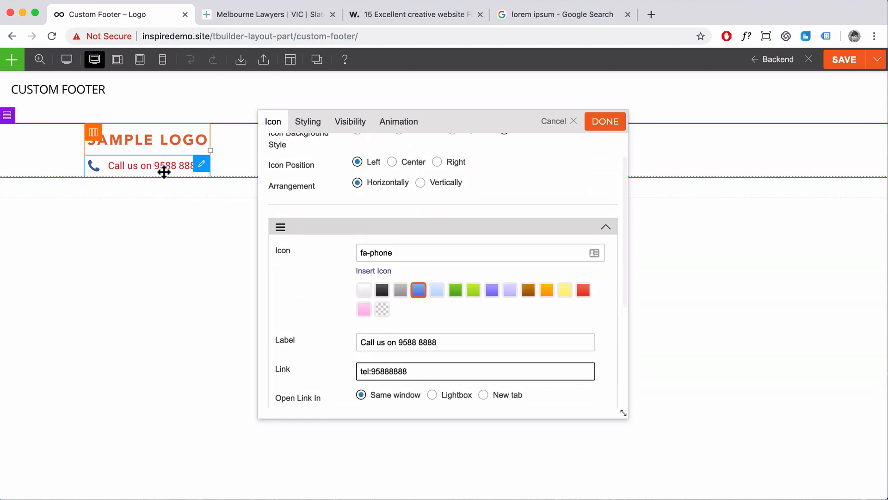
{"action": "left_click", "coordinate": [304, 126]}
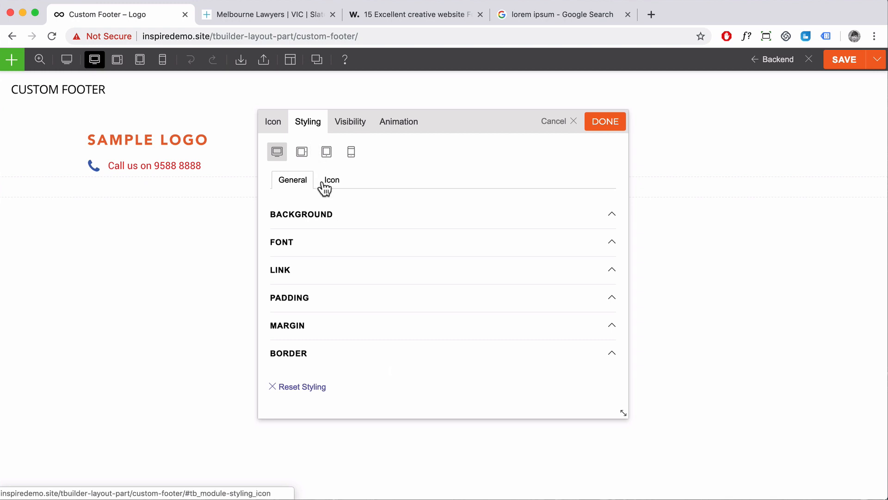
{"action": "left_click", "coordinate": [323, 279]}
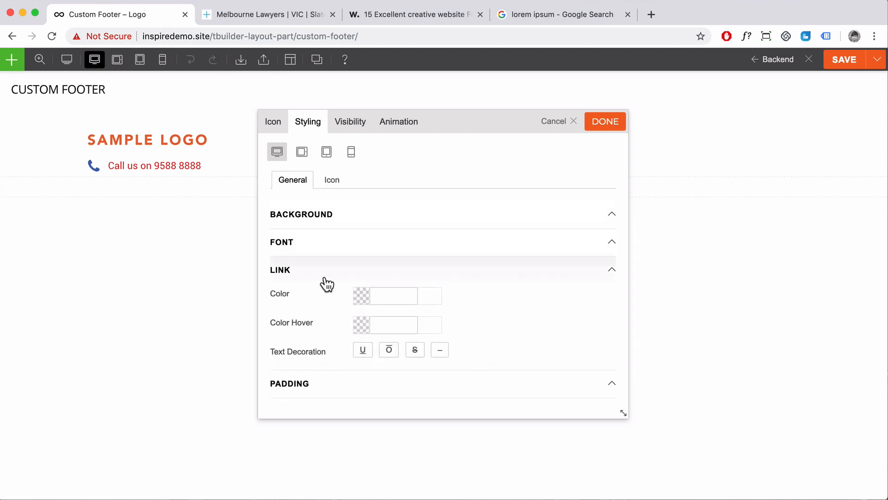
{"action": "left_click", "coordinate": [371, 295]}
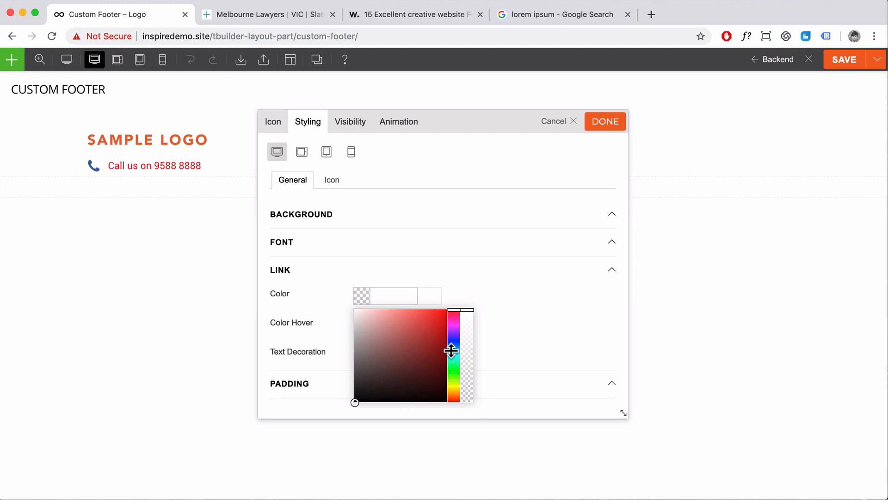
{"action": "left_click", "coordinate": [454, 392]}
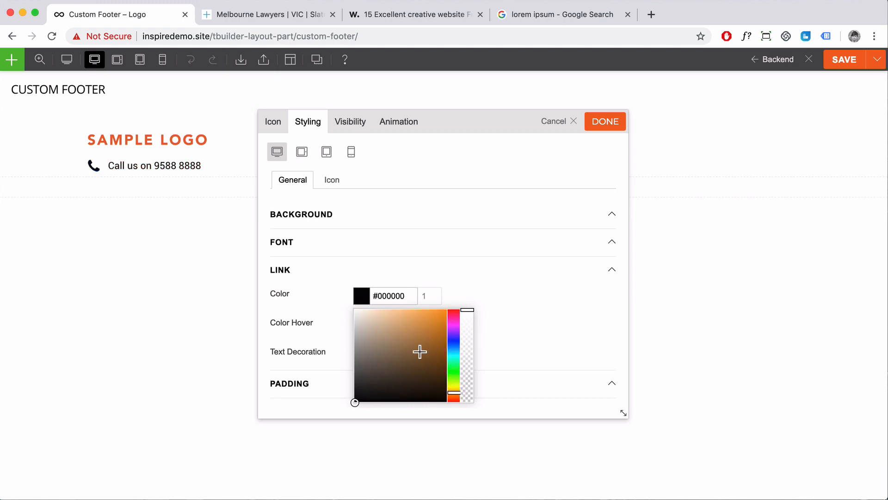
{"action": "left_click", "coordinate": [433, 319]}
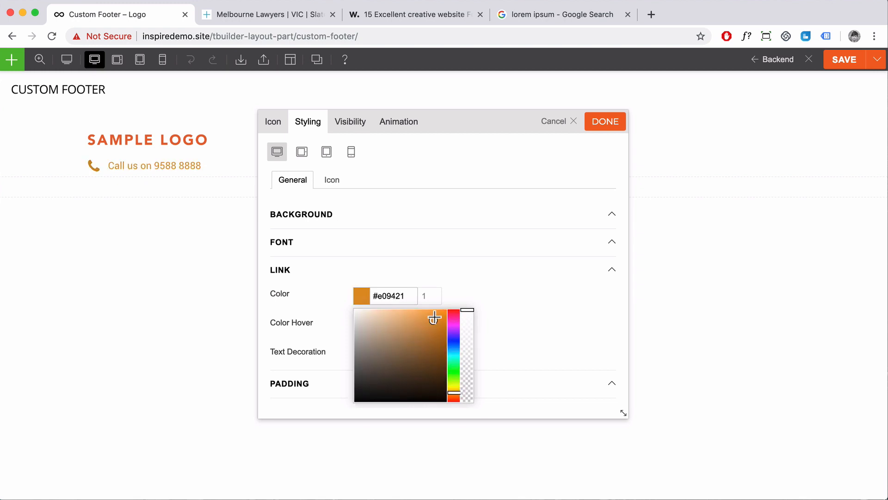
{"action": "mouse_move", "coordinate": [430, 357]}
{"action": "left_mouse_down"}
{"action": "mouse_move", "coordinate": [376, 368]}
{"action": "mouse_move", "coordinate": [387, 361]}
{"action": "mouse_move", "coordinate": [370, 388]}
{"action": "mouse_move", "coordinate": [345, 404]}
{"action": "left_mouse_up"}
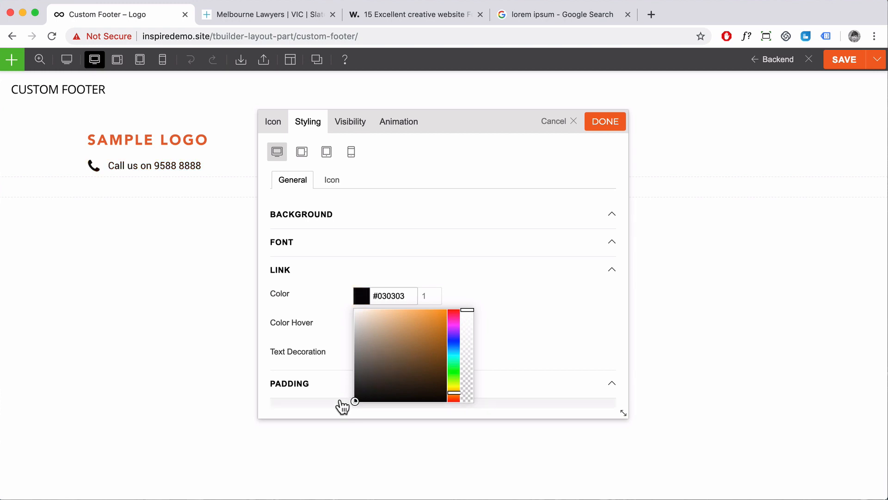
{"action": "left_click_drag", "start_coordinate": [414, 293], "coordinate": [385, 296]}
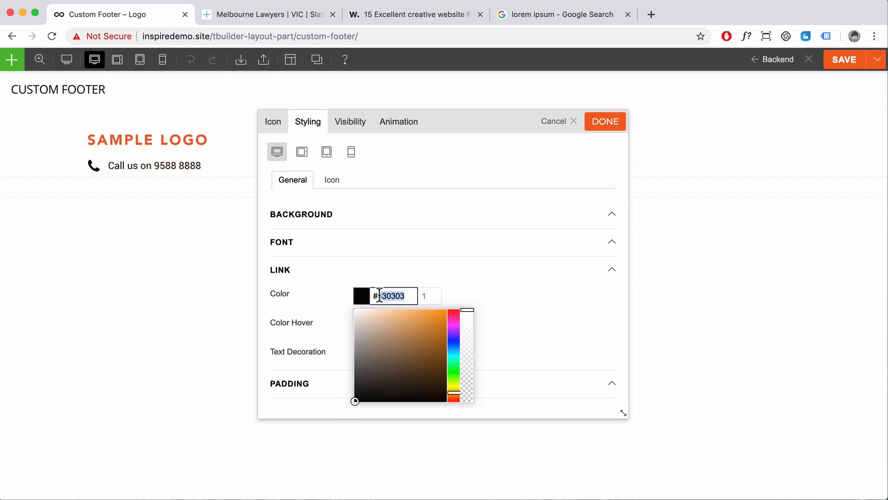
{"action": "type", "text": "222222"}
{"action": "left_click", "coordinate": [457, 288]}
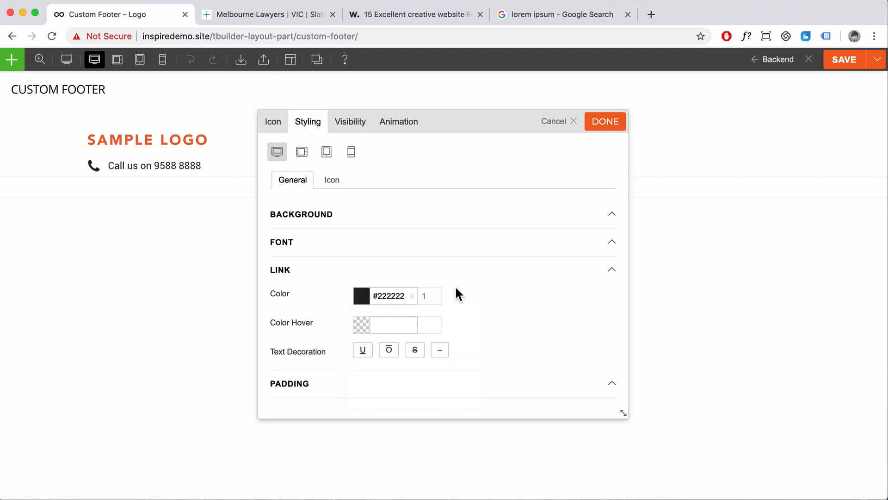
- Set the Icon module's link hover color to #444444
{"action": "left_click", "coordinate": [379, 324]}
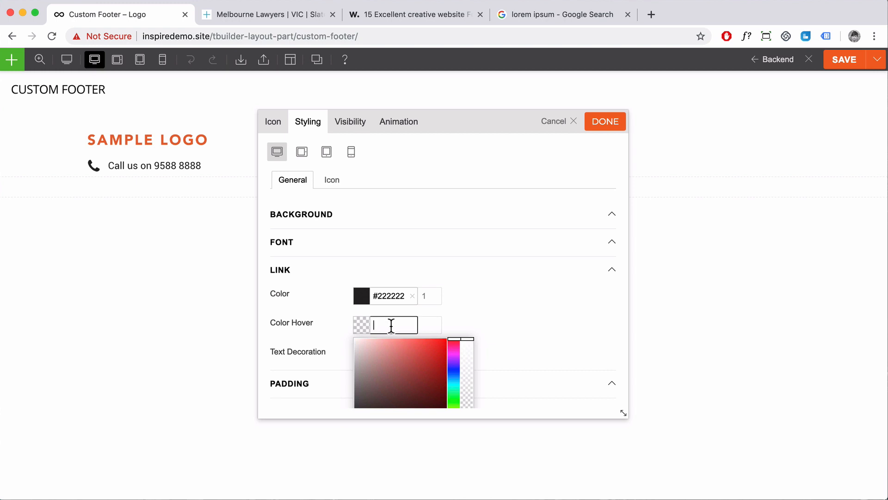
{"action": "type", "text": "444"}
{"action": "left_click", "coordinate": [465, 320]}
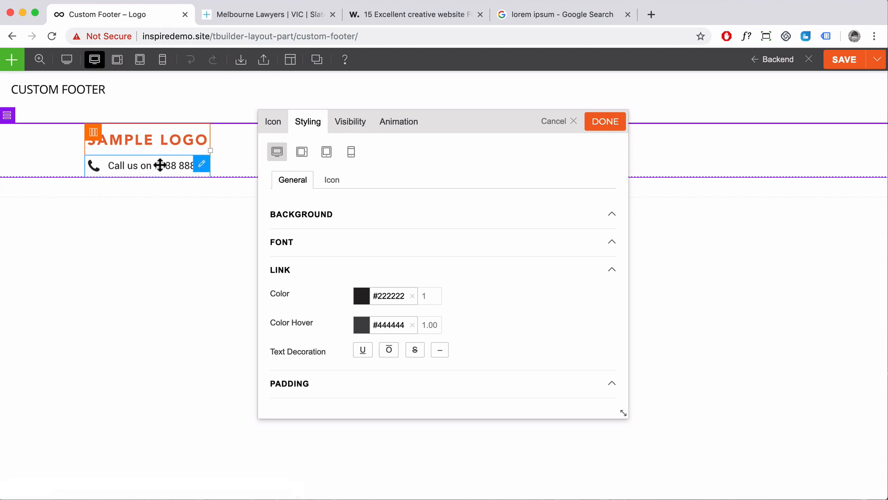
- Give the Icon module a top padding of 10% and finish the module
{"action": "scroll", "coordinate": [345, 301], "scroll_direction": "down", "scroll_amount": 3}
{"action": "left_click", "coordinate": [340, 319]}
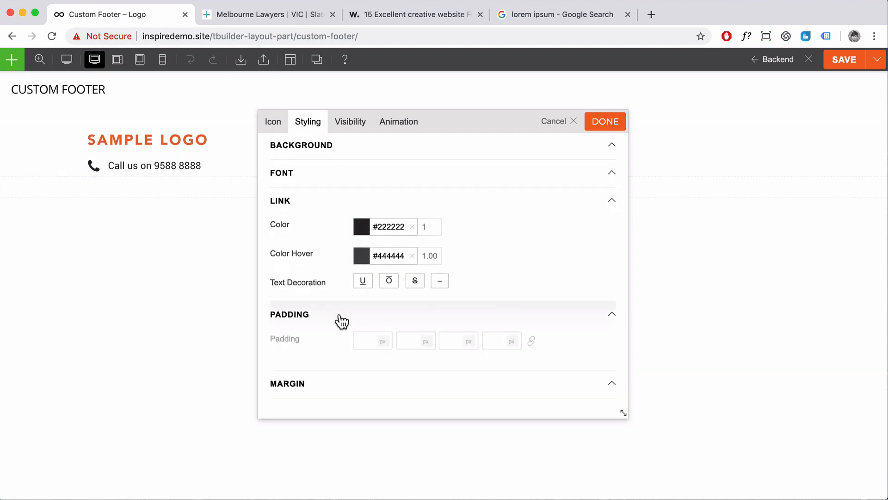
{"action": "scroll", "coordinate": [344, 321], "scroll_direction": "down", "scroll_amount": 3}
{"action": "left_click", "coordinate": [454, 276]}
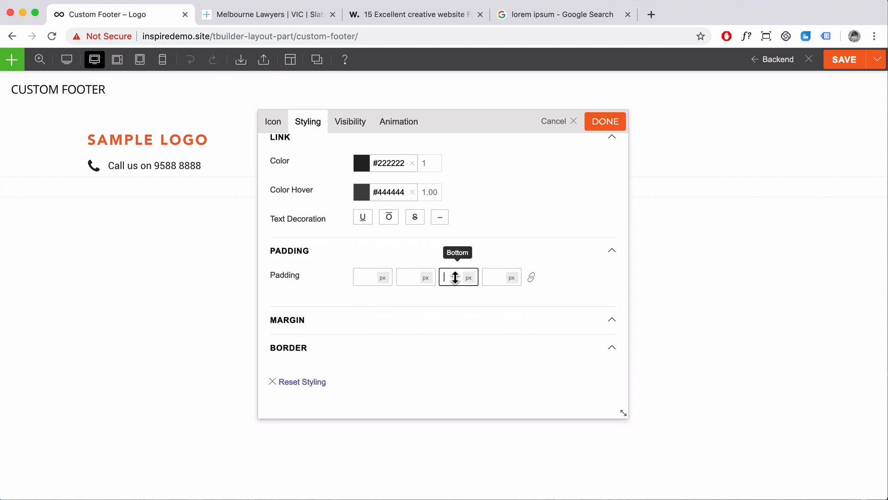
{"action": "left_click", "coordinate": [371, 277]}
{"action": "type", "text": "5"}
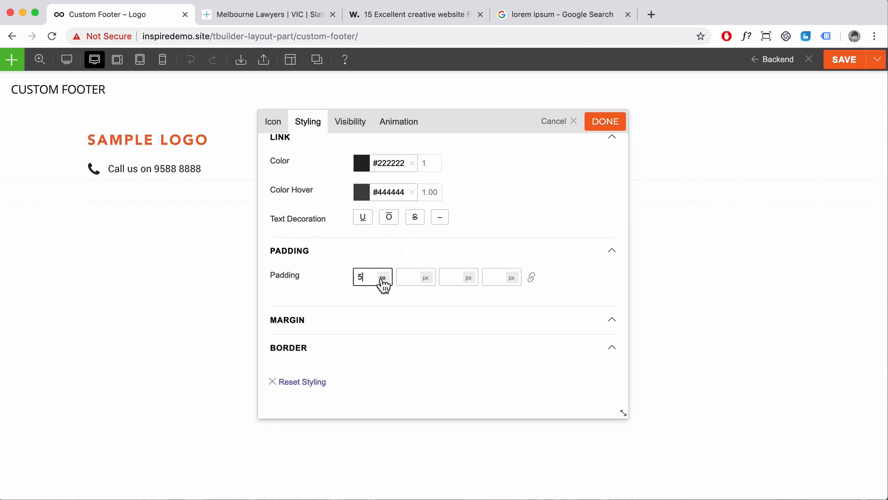
{"action": "left_click", "coordinate": [382, 279]}
{"action": "left_click", "coordinate": [384, 300]}
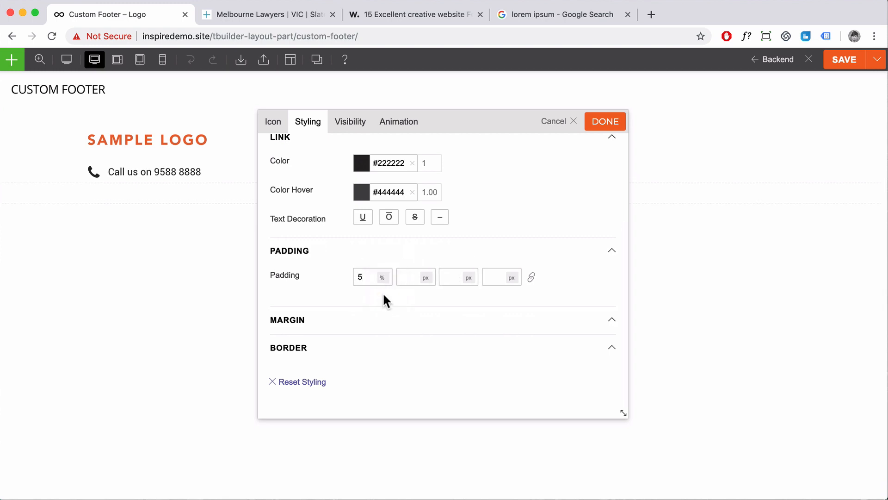
{"action": "left_click", "coordinate": [370, 277]}
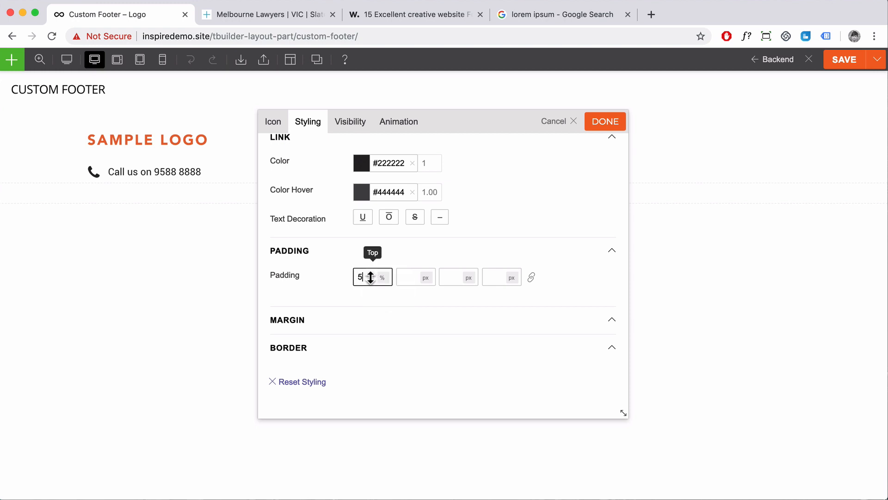
{"action": "left_click_drag", "start_coordinate": [371, 277], "coordinate": [370, 275]}
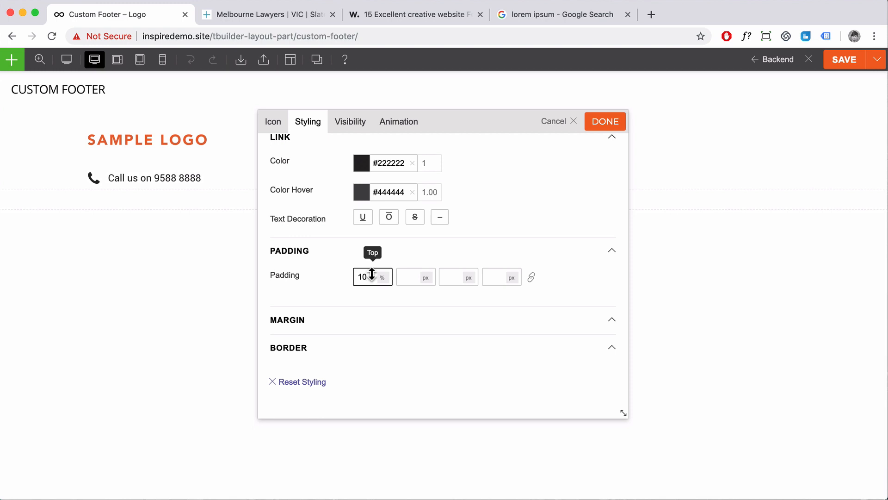
{"action": "left_click", "coordinate": [606, 128]}
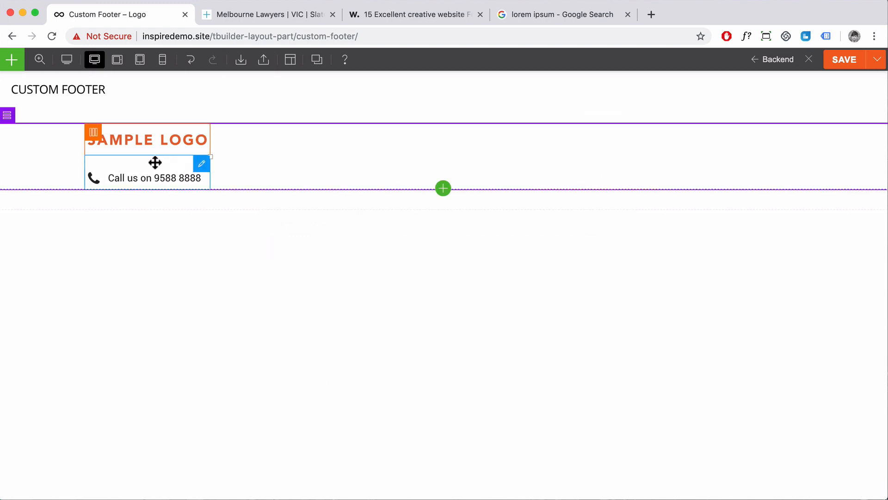
- Check the conditions text under the phone line in the Slater and Gordon footer and add a Text module below the Icon module
{"action": "left_click", "coordinate": [266, 14]}
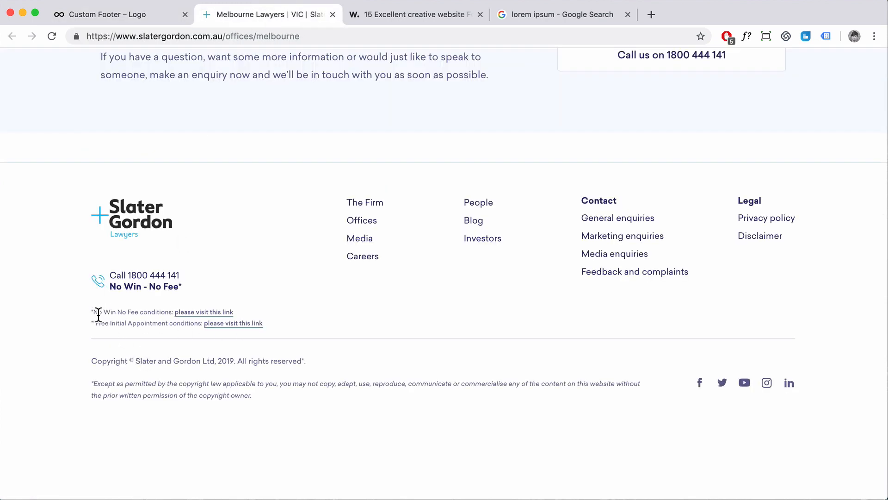
{"action": "left_click", "coordinate": [154, 16]}
{"action": "left_click", "coordinate": [20, 68]}
{"action": "scroll", "coordinate": [73, 298], "scroll_direction": "down", "scroll_amount": 5}
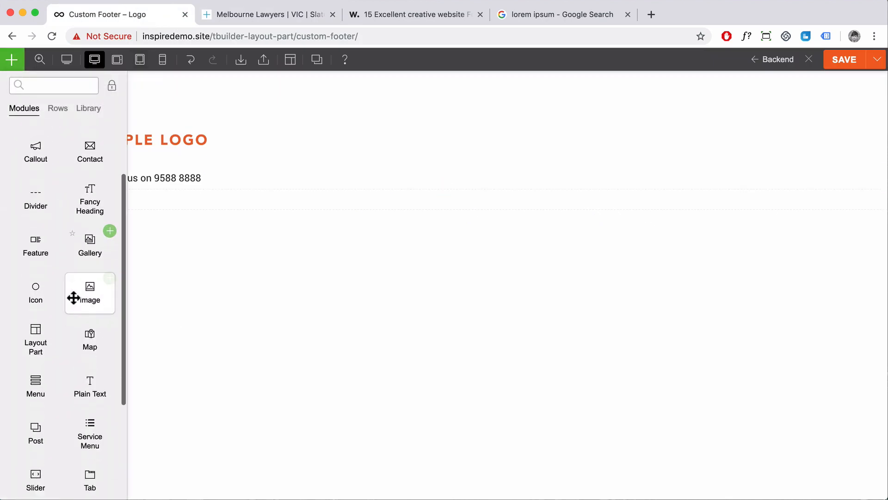
{"action": "left_click_drag", "start_coordinate": [87, 373], "coordinate": [162, 207]}
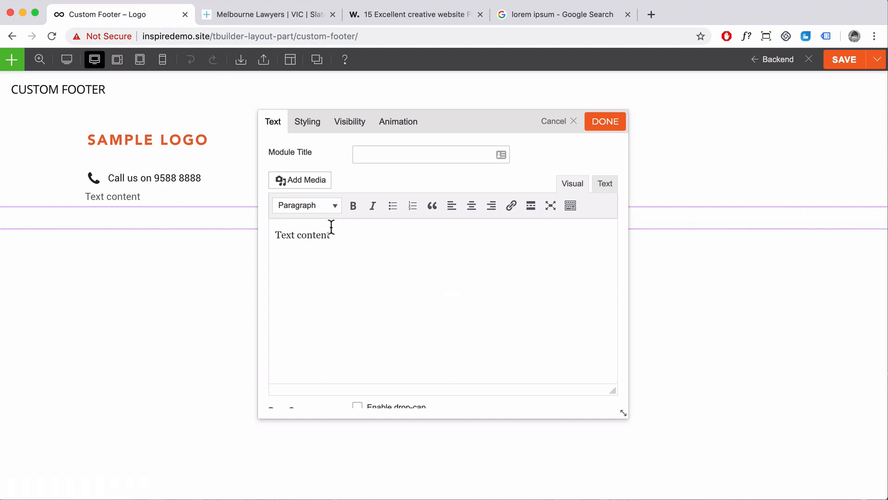
- Replace the new Text module's placeholder with "Lorem ipsum dolor sit amet, consectetur adipiscing elit." copied from text generated on lipsum.com
{"action": "left_click_drag", "start_coordinate": [331, 231], "coordinate": [260, 231]}
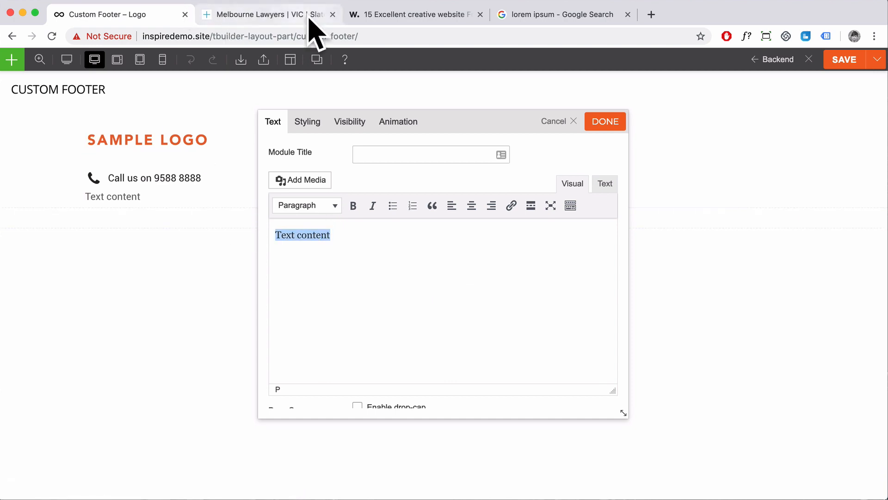
{"action": "left_click", "coordinate": [548, 15]}
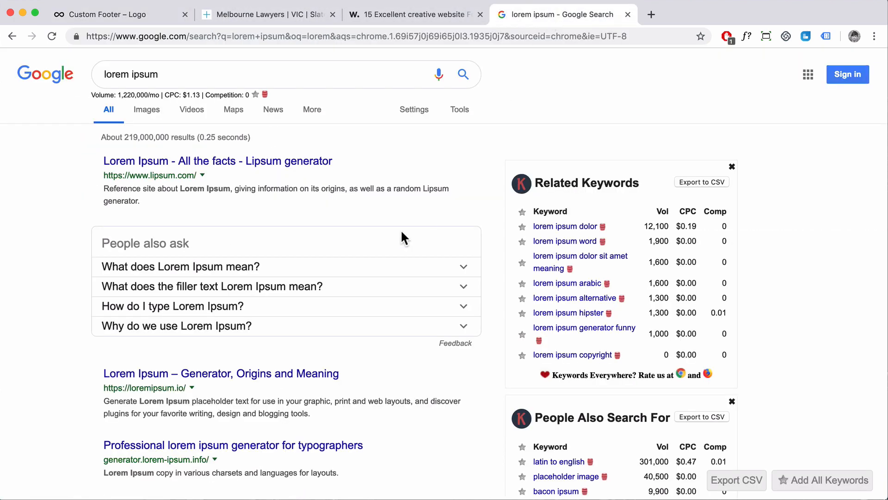
{"action": "left_click", "coordinate": [251, 166]}
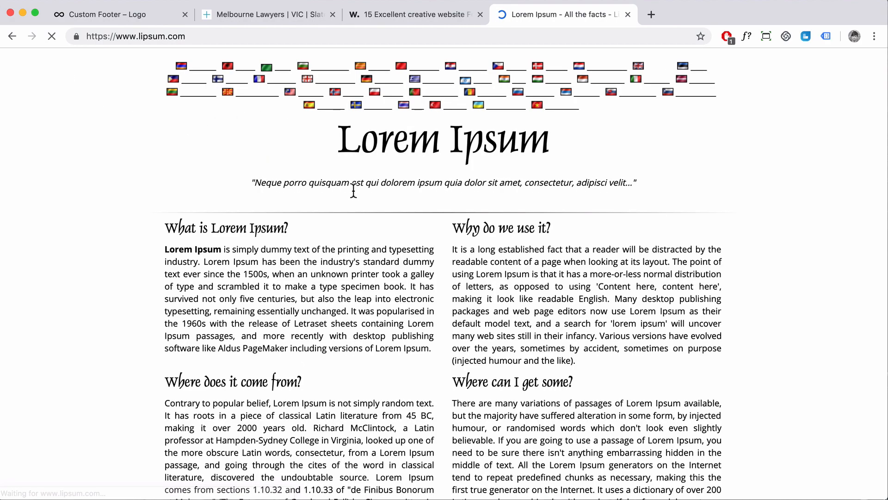
{"action": "scroll", "coordinate": [463, 235], "scroll_direction": "down", "scroll_amount": 5}
{"action": "left_click", "coordinate": [623, 348]}
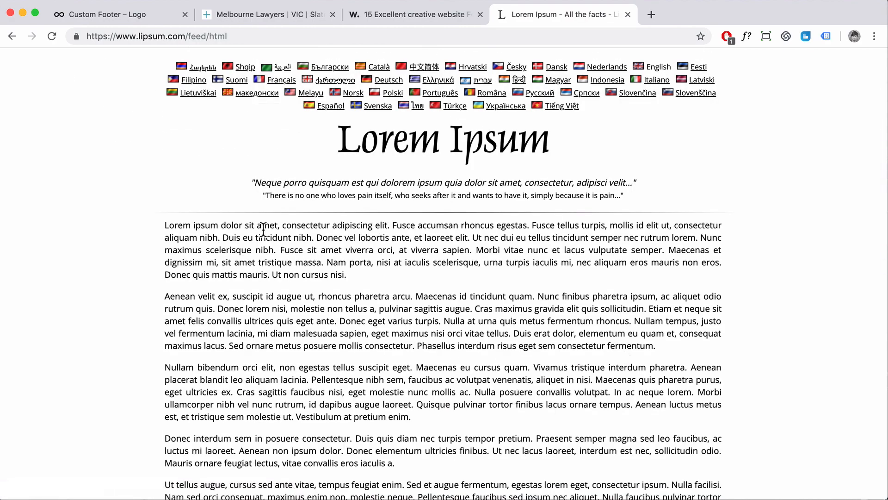
{"action": "left_click_drag", "start_coordinate": [168, 224], "coordinate": [389, 220]}
{"action": "key", "text": "super+c"}
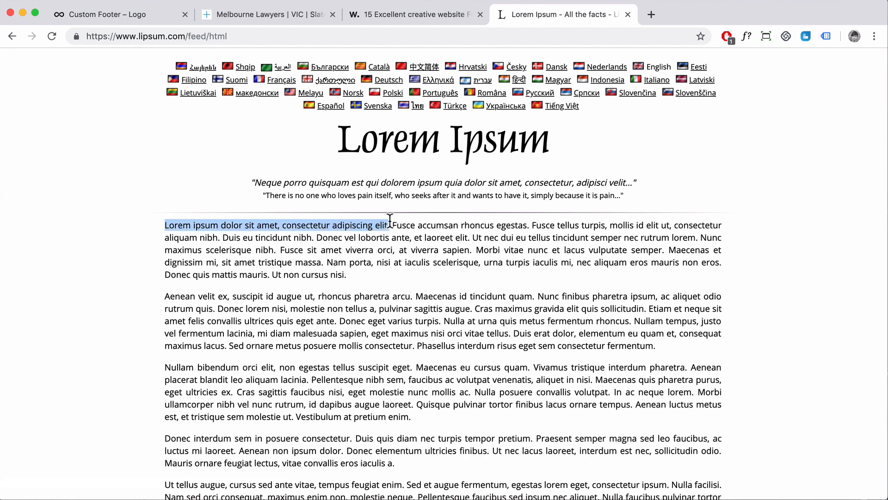
{"action": "left_click", "coordinate": [118, 15]}
{"action": "key", "text": "super+v"}
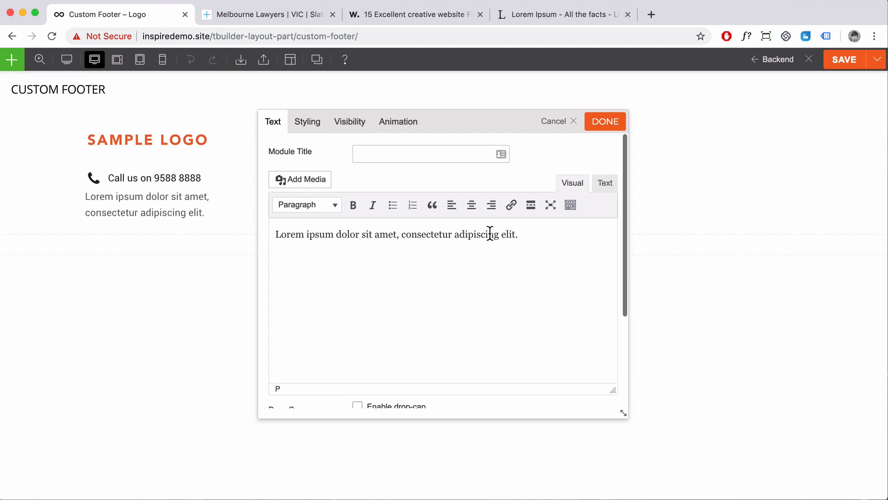
- Insert the lipsum.com sentence "Fusce accumsan rhoncus egestas." as a paragraph above the existing text and remove the trailing empty line
{"action": "left_click", "coordinate": [607, 16]}
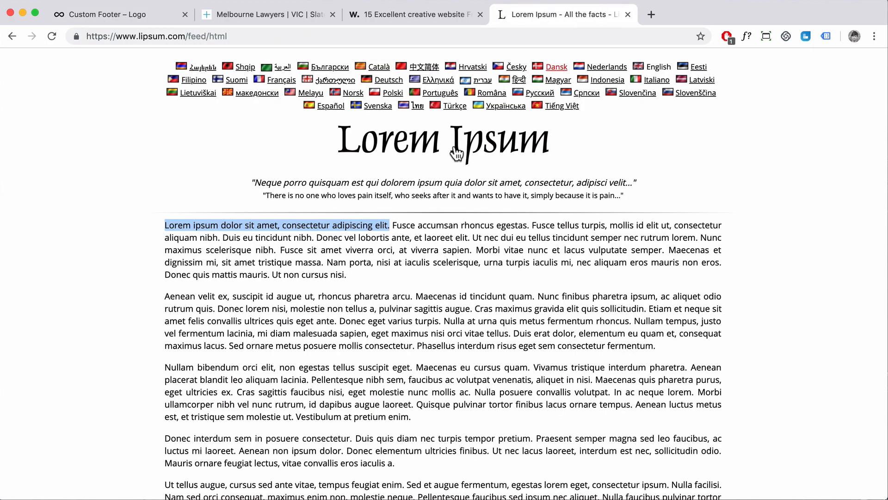
{"action": "left_click_drag", "start_coordinate": [394, 225], "coordinate": [532, 222]}
{"action": "key", "text": "super+c"}
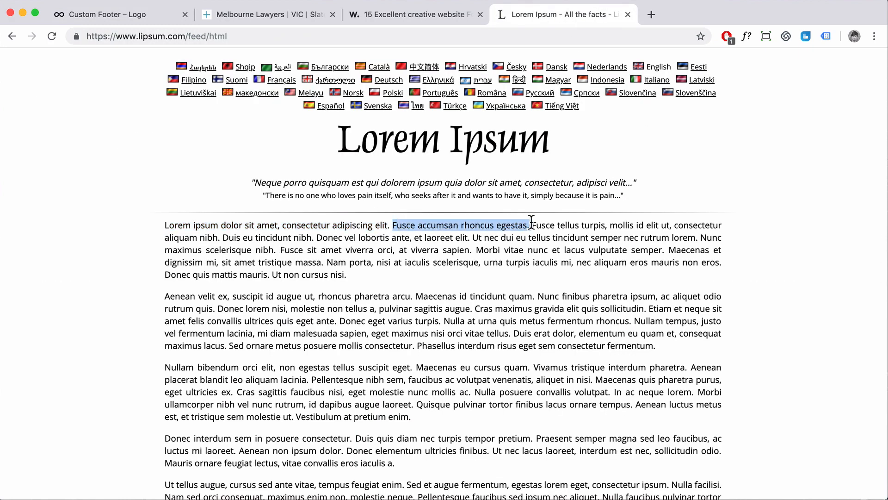
{"action": "left_click", "coordinate": [155, 16]}
{"action": "left_click", "coordinate": [277, 234]}
{"action": "key", "text": "Return"}
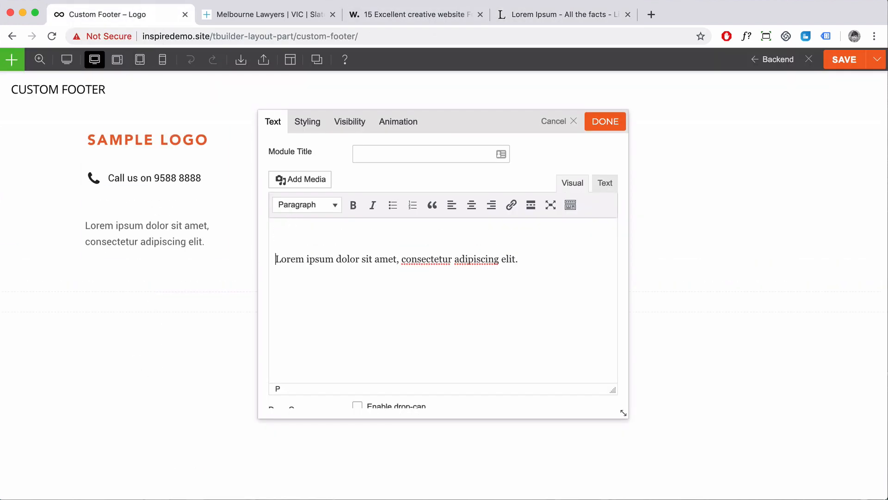
{"action": "key", "text": "super+v"}
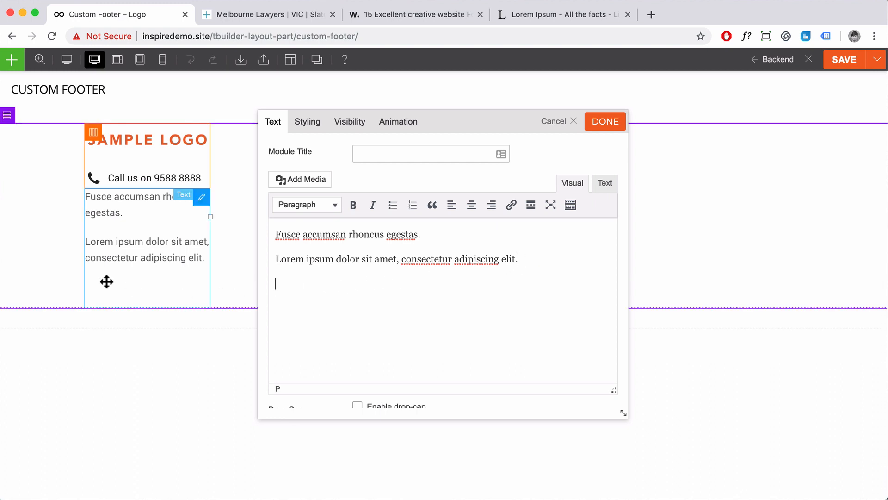
{"action": "key", "text": "BackSpace"}
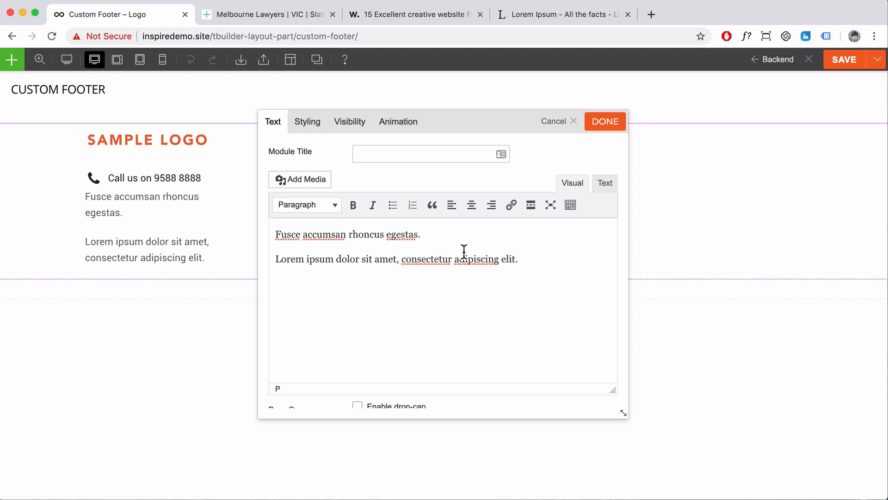
- Set the Text module's font size to 10 px and finish the module
{"action": "left_click", "coordinate": [309, 126]}
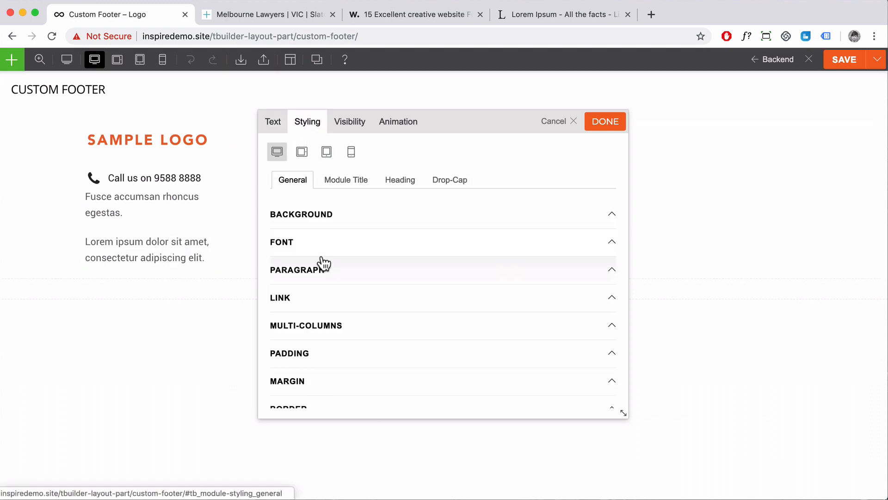
{"action": "scroll", "coordinate": [347, 271], "scroll_direction": "down", "scroll_amount": 3}
{"action": "left_click", "coordinate": [366, 250]}
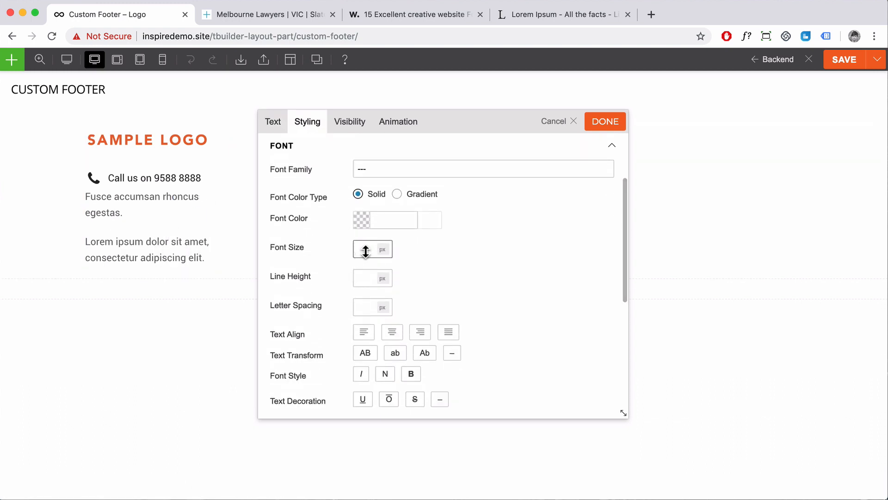
{"action": "type", "text": "10"}
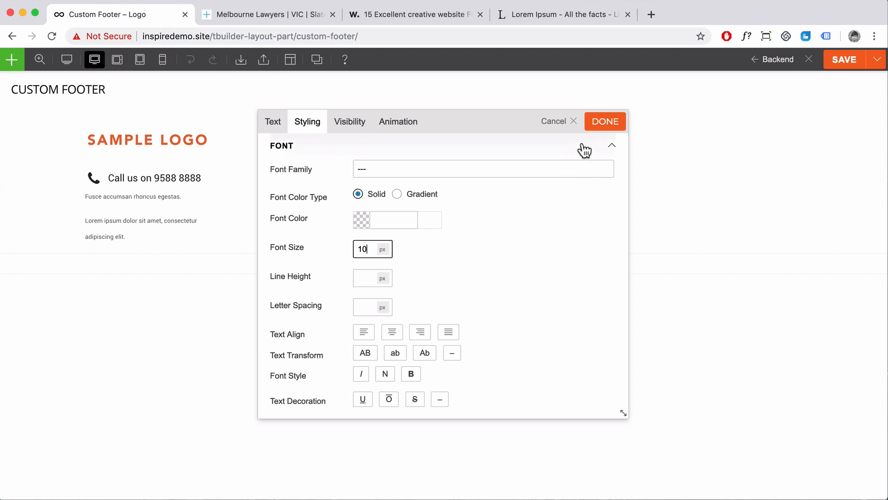
{"action": "left_click", "coordinate": [601, 123]}
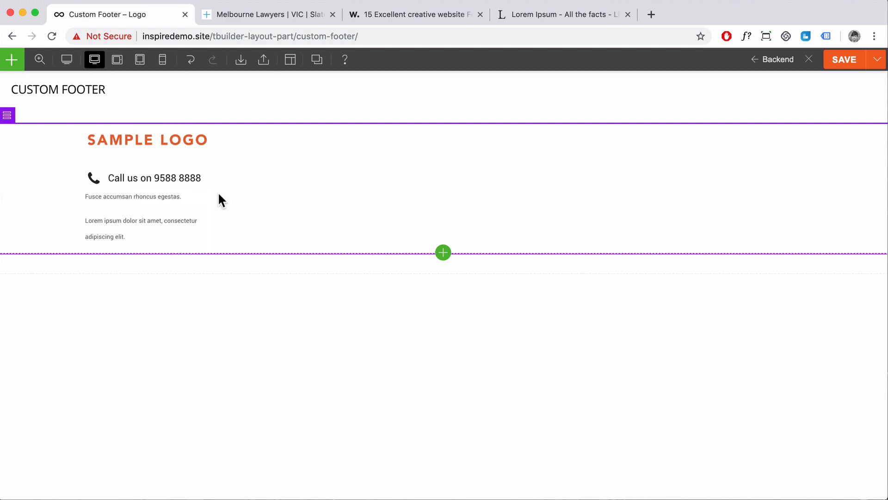
- Widen the logo column of the footer row and even out the widths of the columns beside it
{"action": "left_click_drag", "start_coordinate": [210, 190], "coordinate": [244, 192]}
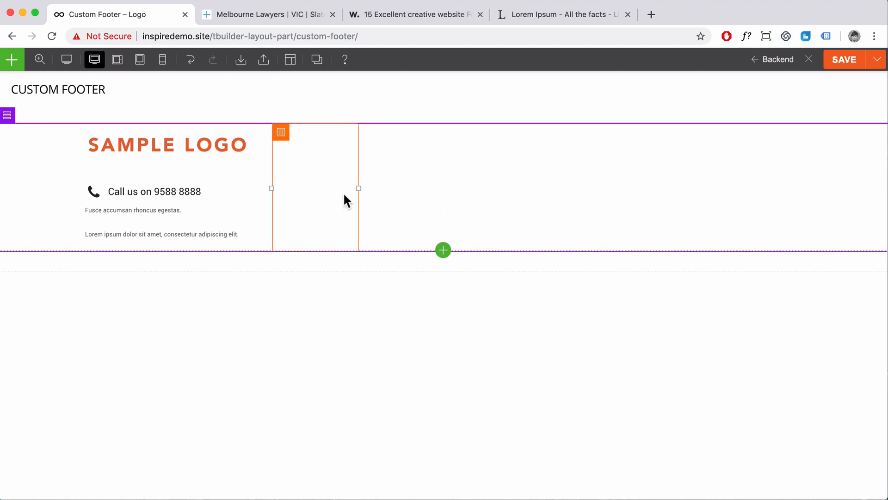
{"action": "left_click_drag", "start_coordinate": [359, 189], "coordinate": [380, 189]}
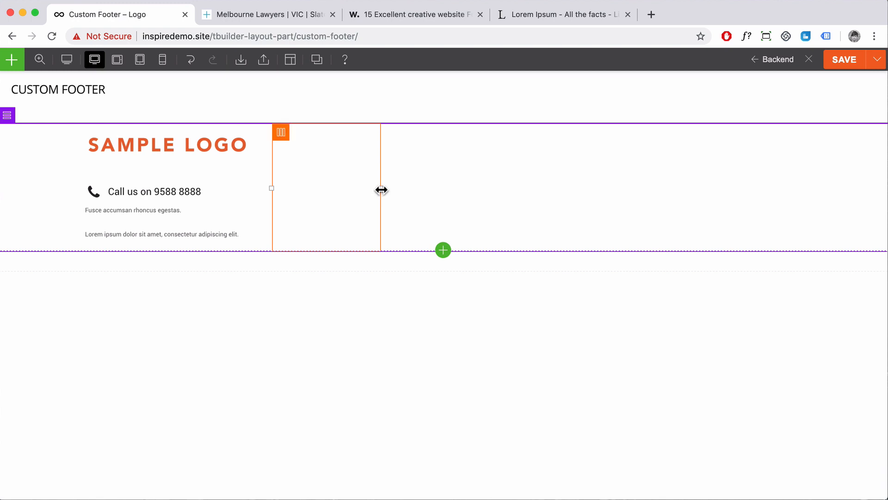
{"action": "left_click_drag", "start_coordinate": [506, 189], "coordinate": [511, 189]}
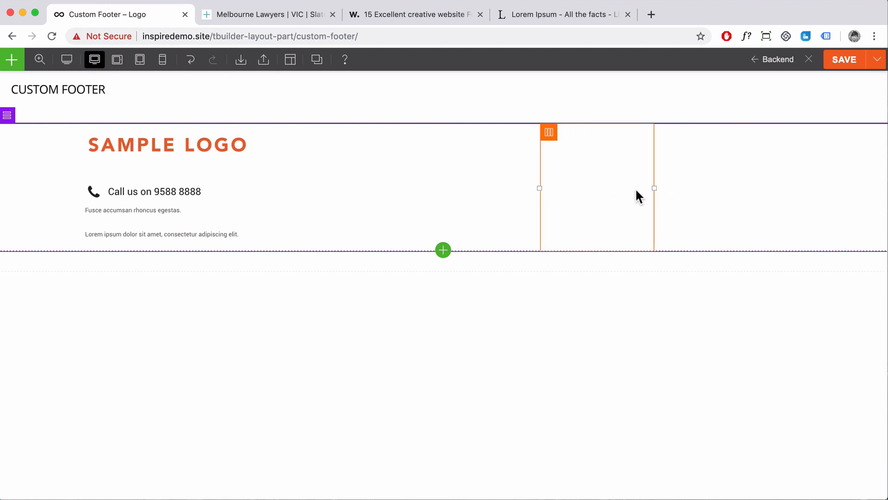
{"action": "left_click_drag", "start_coordinate": [653, 189], "coordinate": [647, 191]}
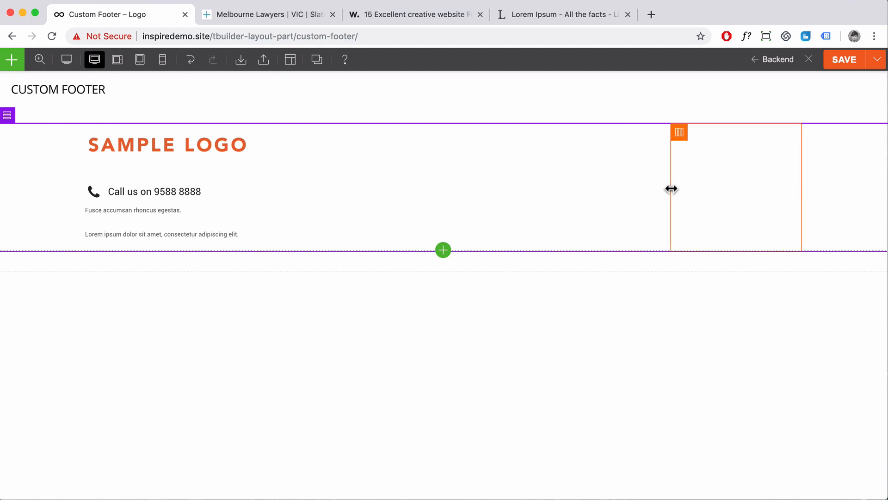
- Shift all four column dividers outward, from the last to the first, narrowing the fifth column and further widening the logo column
{"action": "left_click_drag", "start_coordinate": [671, 189], "coordinate": [694, 188]}
{"action": "left_click_drag", "start_coordinate": [542, 189], "coordinate": [566, 186]}
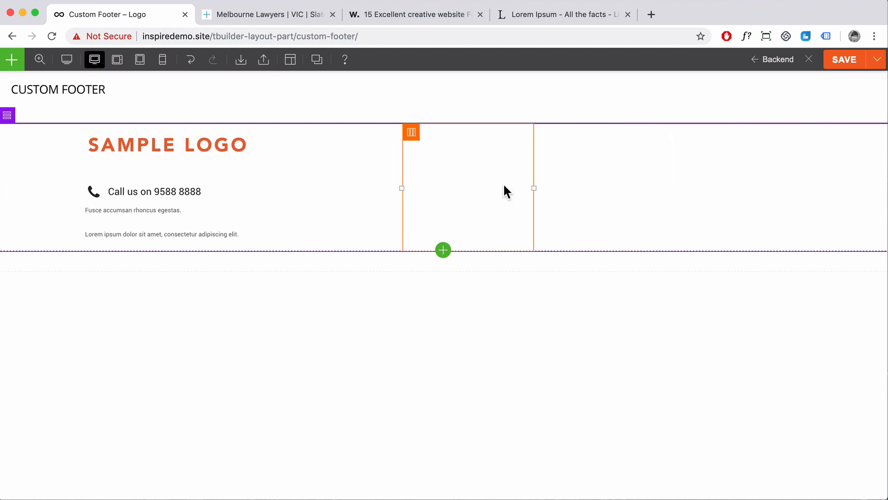
{"action": "left_click_drag", "start_coordinate": [407, 187], "coordinate": [427, 187]}
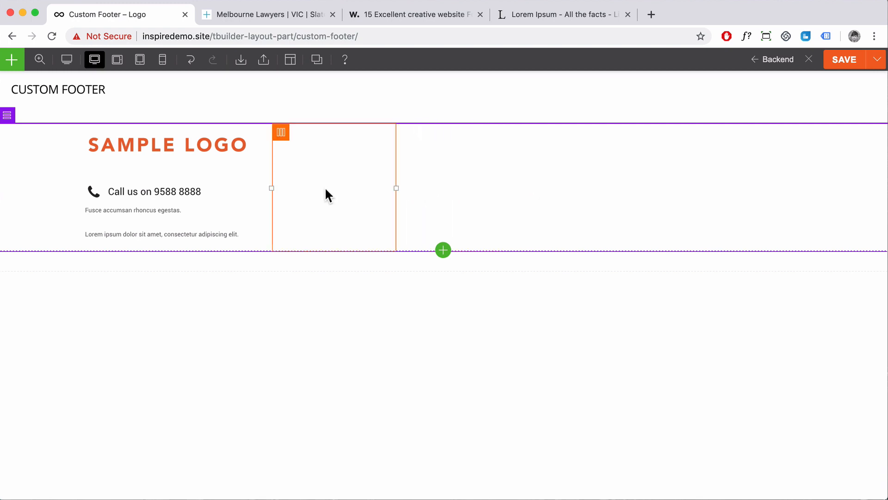
{"action": "left_click_drag", "start_coordinate": [273, 189], "coordinate": [289, 188]}
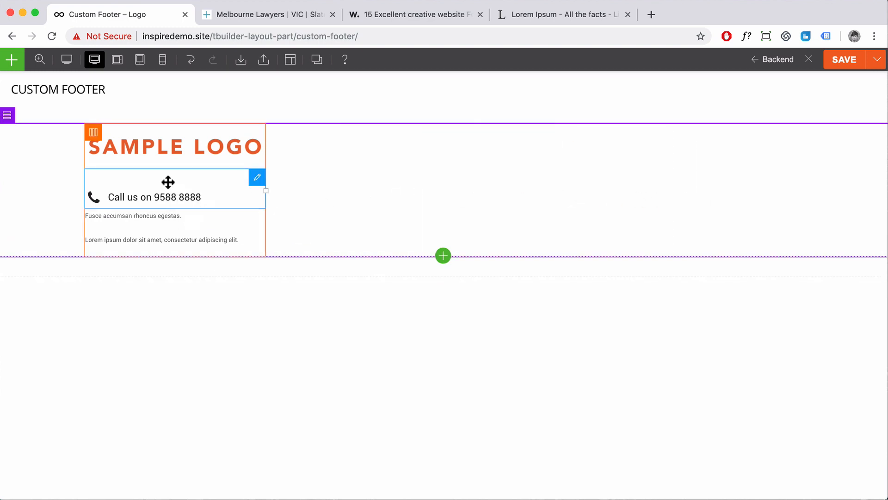
- Check the Slater and Gordon link columns and add a Text module in the second column listing About, Services, Blog and FAQ
{"action": "left_click", "coordinate": [282, 16]}
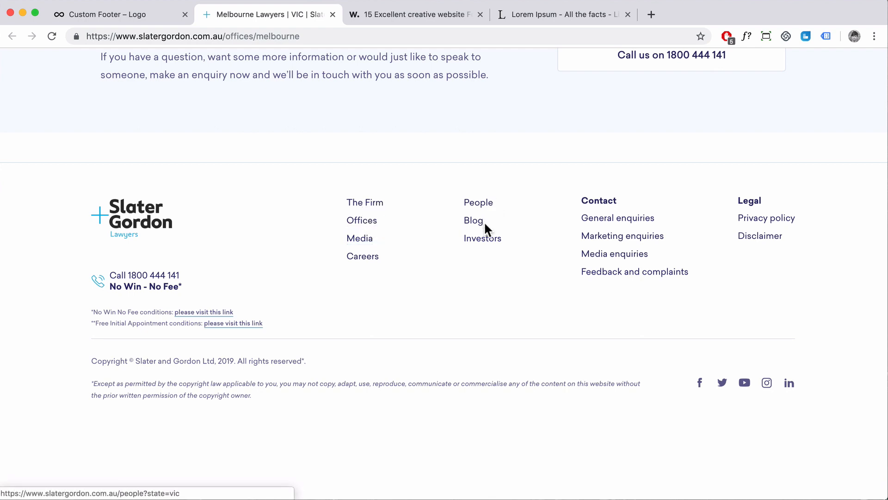
{"action": "left_click", "coordinate": [141, 15]}
{"action": "left_click", "coordinate": [14, 62]}
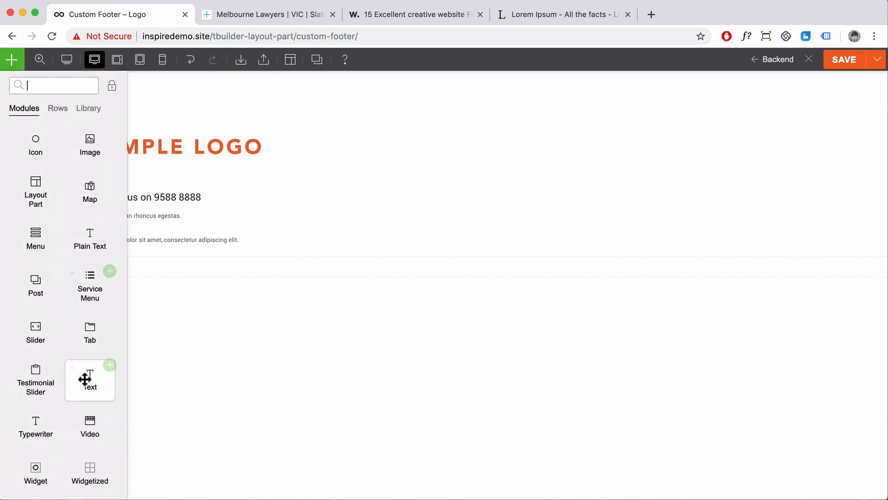
{"action": "left_click_drag", "start_coordinate": [84, 381], "coordinate": [231, 232]}
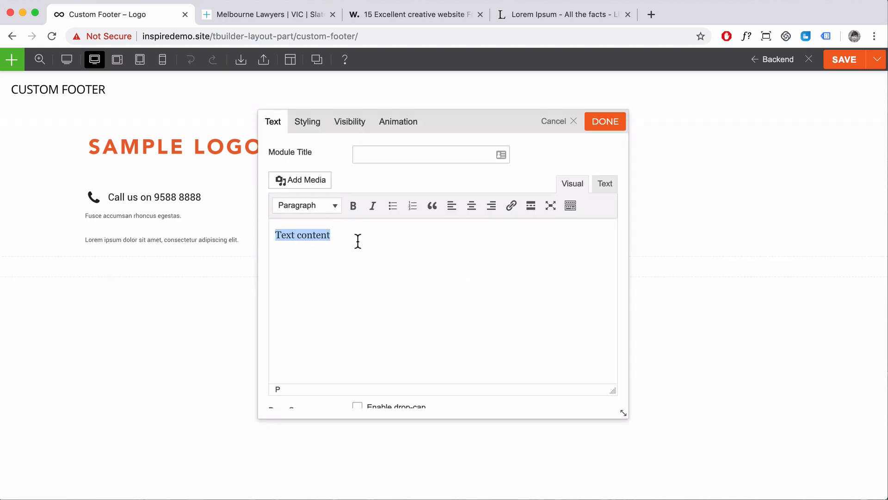
{"action": "type", "text": "About"}
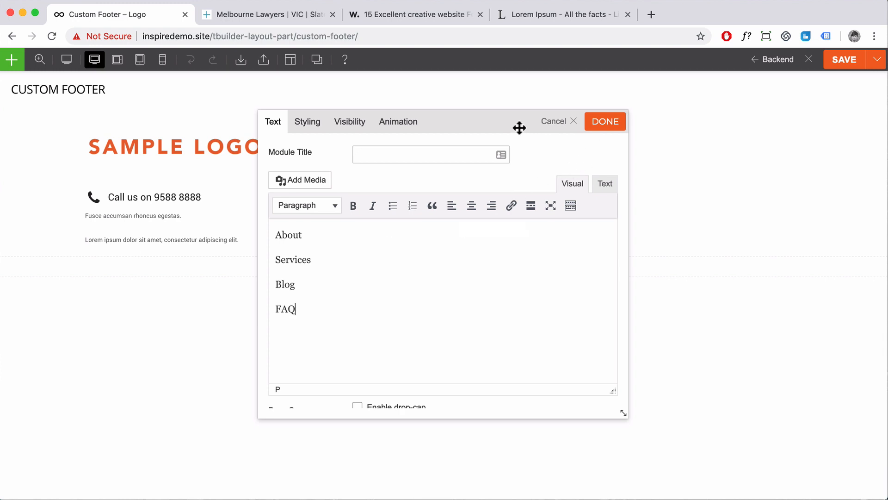
{"action": "left_click_drag", "start_coordinate": [512, 126], "coordinate": [736, 170]}
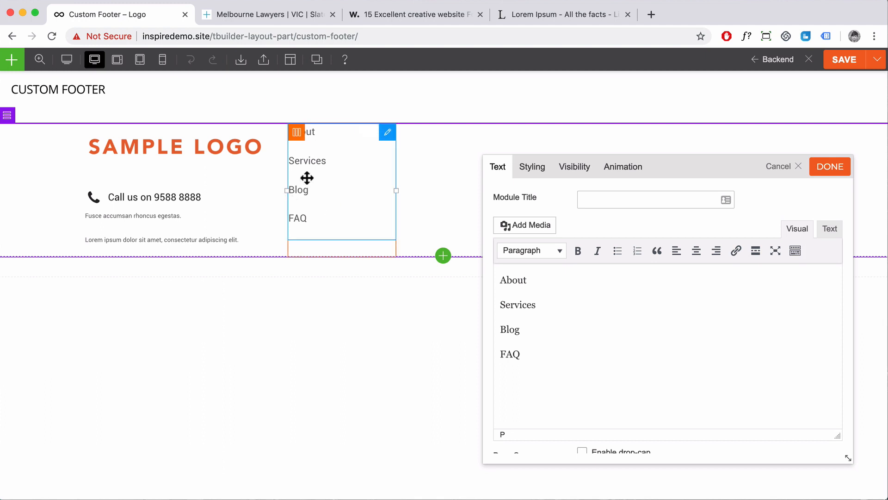
- Open the About page of inspiredemo.site in a new tab and copy its address
{"action": "left_click", "coordinate": [261, 40]}
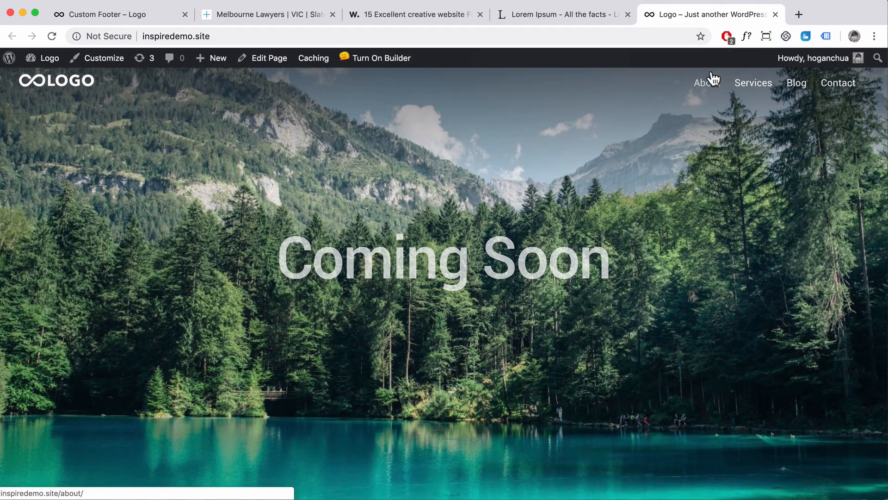
{"action": "left_click", "coordinate": [710, 92]}
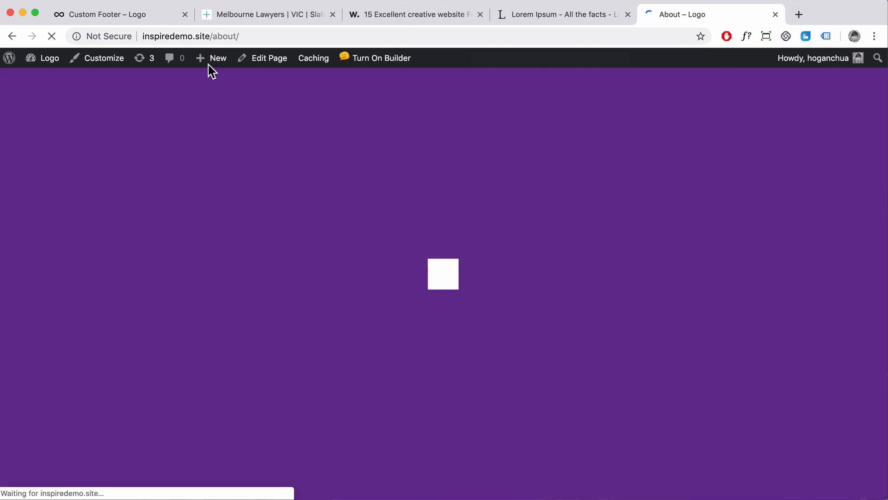
{"action": "mouse_move", "coordinate": [222, 53]}
{"action": "left_click_drag", "start_coordinate": [244, 35], "coordinate": [141, 36]}
{"action": "key", "text": "super+c"}
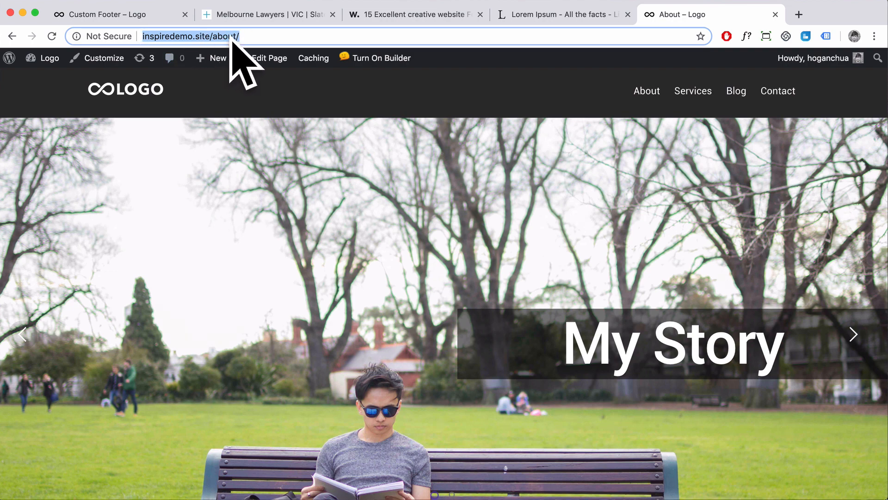
{"action": "left_click", "coordinate": [130, 21]}
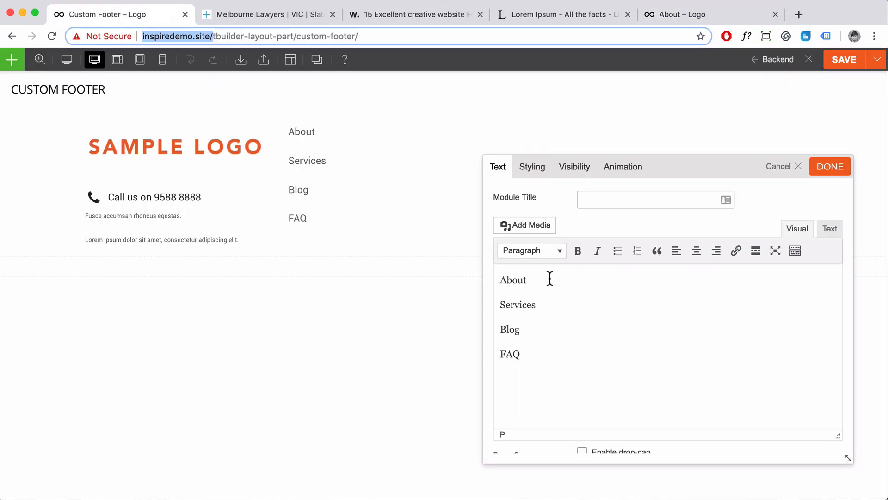
{"action": "left_click_drag", "start_coordinate": [547, 278], "coordinate": [484, 279]}
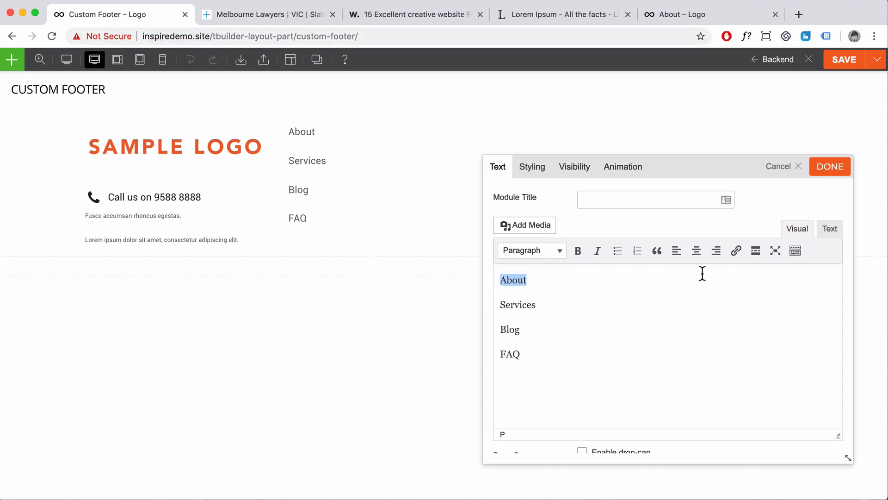
{"action": "left_click", "coordinate": [736, 255]}
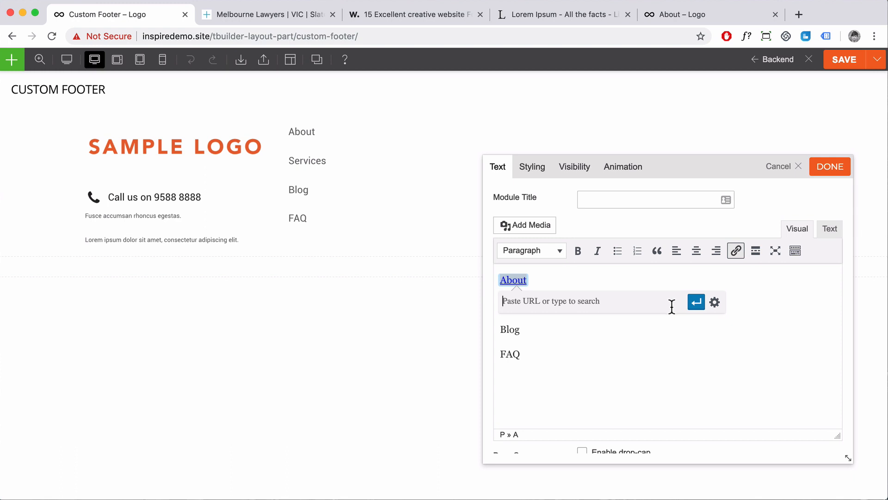
{"action": "key", "text": "super+v"}
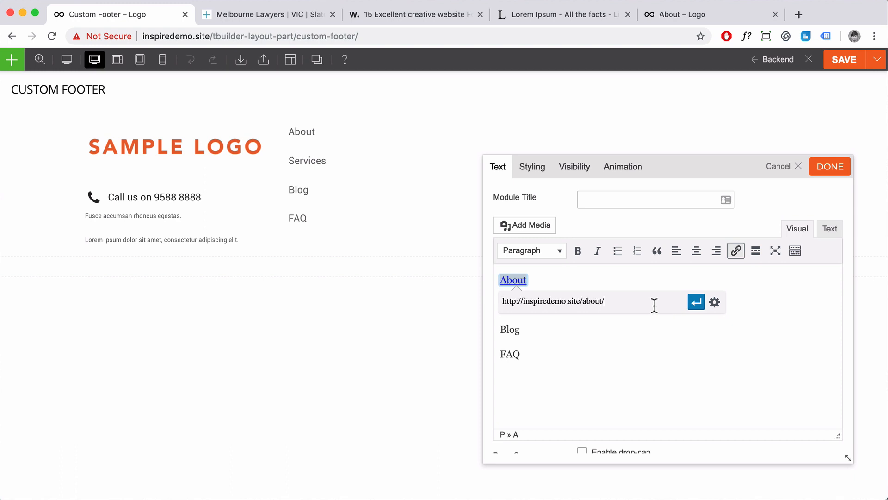
{"action": "left_click", "coordinate": [696, 303]}
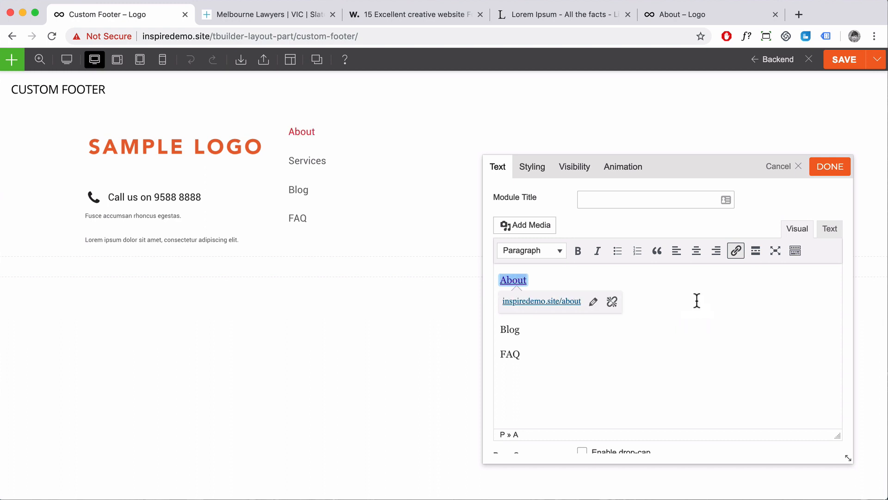
- Open the Services page of inspiredemo.site and copy its address
{"action": "left_click", "coordinate": [600, 350]}
{"action": "scroll", "coordinate": [520, 284], "scroll_direction": "down", "scroll_amount": 1}
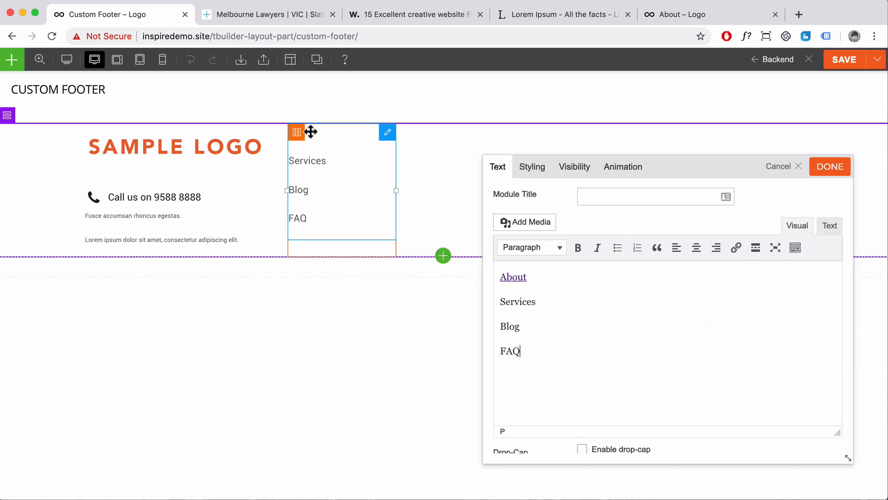
{"action": "left_click", "coordinate": [666, 14]}
{"action": "left_click", "coordinate": [701, 91]}
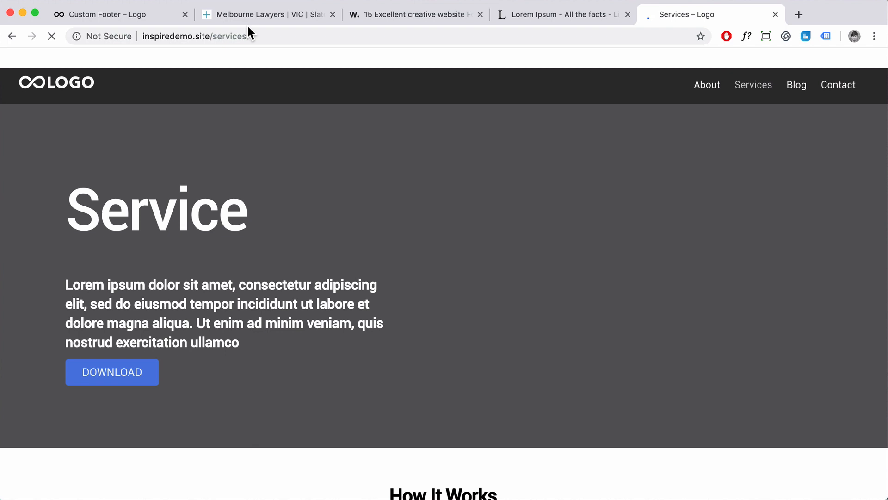
{"action": "left_click", "coordinate": [231, 36]}
{"action": "key", "text": "ctrl+c"}
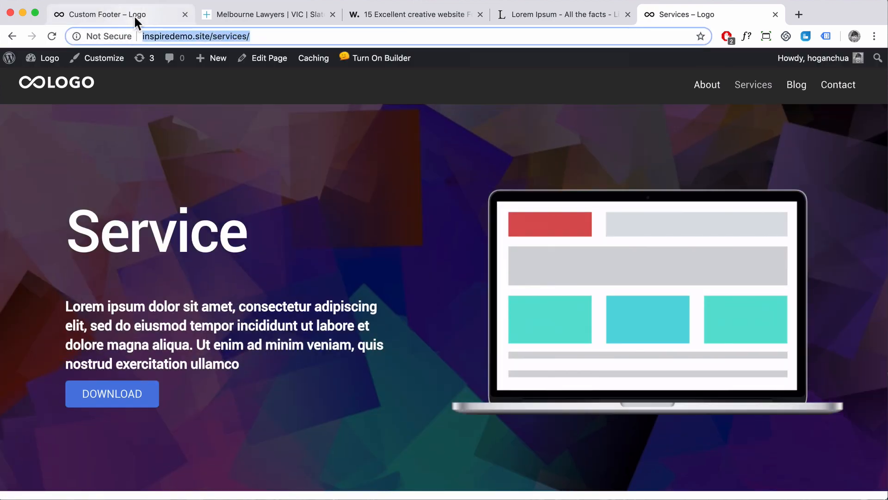
{"action": "left_click", "coordinate": [134, 15]}
{"action": "double_click", "coordinate": [528, 301]}
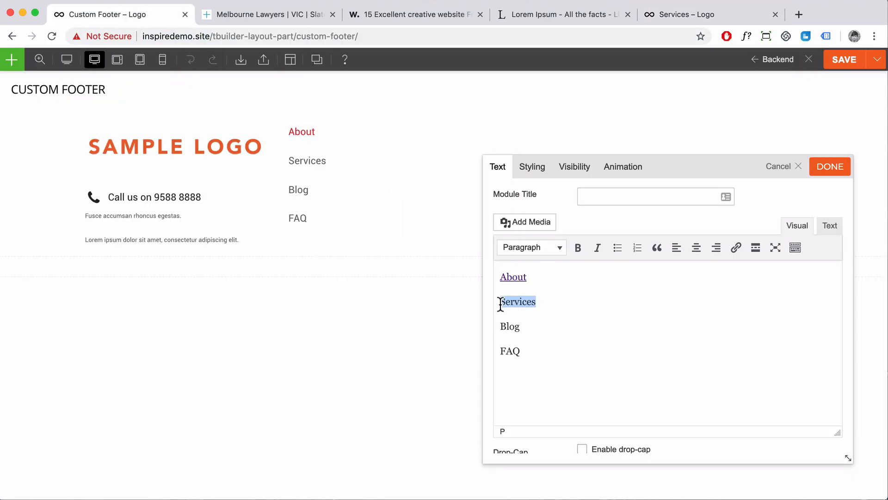
{"action": "left_click", "coordinate": [737, 248]}
{"action": "key", "text": "ctrl+v"}
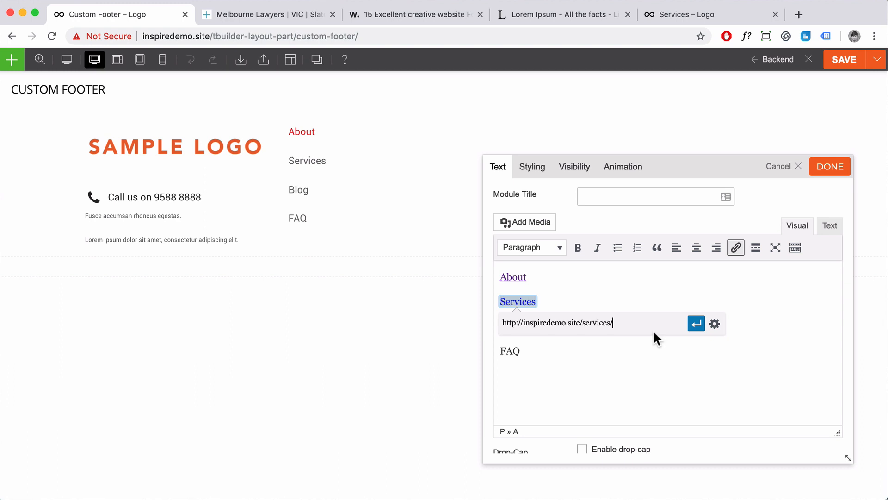
{"action": "left_click", "coordinate": [695, 323]}
{"action": "left_click", "coordinate": [557, 345]}
- Select the word Blog in the Text module and copy the address of the site's Blog page
{"action": "left_click_drag", "start_coordinate": [520, 329], "coordinate": [489, 328]}
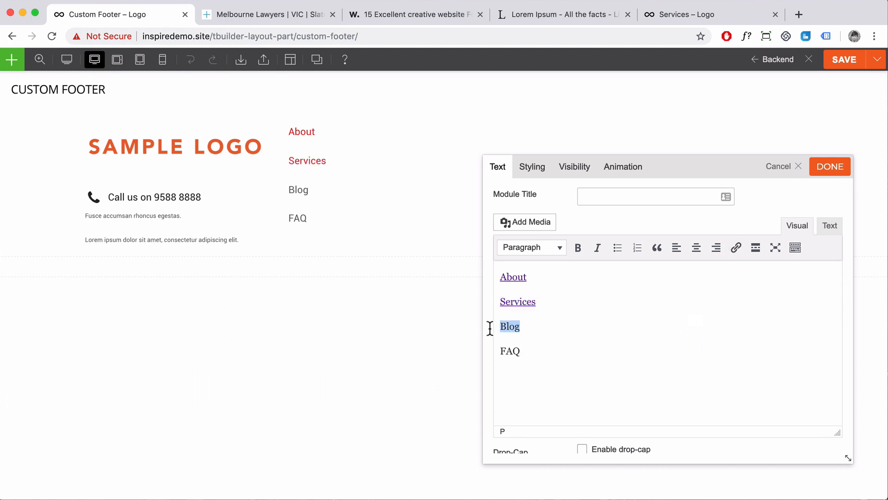
{"action": "left_click", "coordinate": [667, 13]}
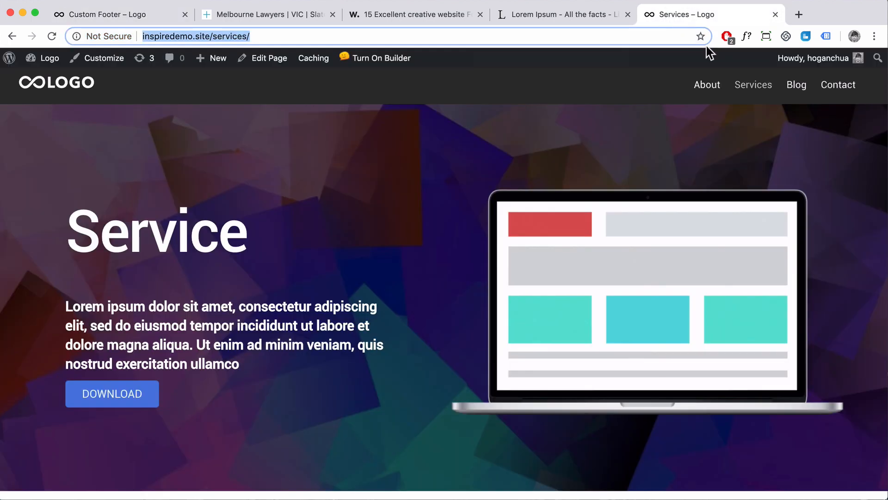
{"action": "left_click", "coordinate": [795, 86]}
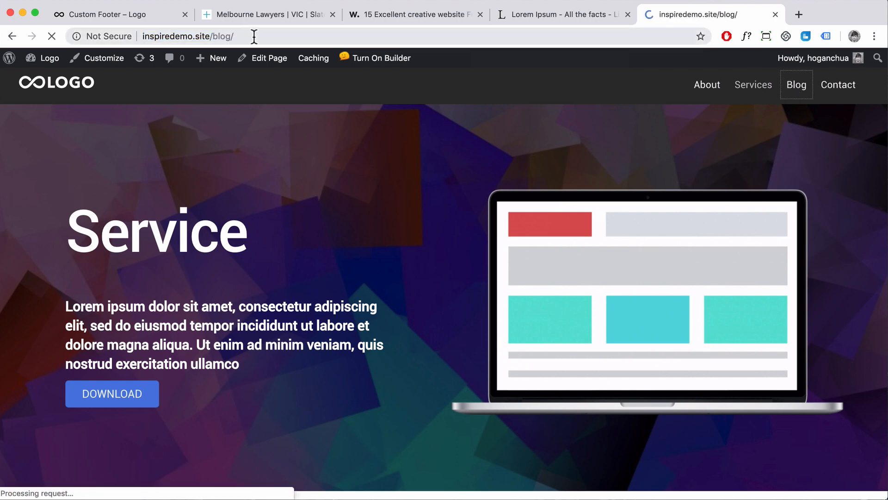
{"action": "left_click", "coordinate": [141, 36]}
{"action": "key", "text": "super+c"}
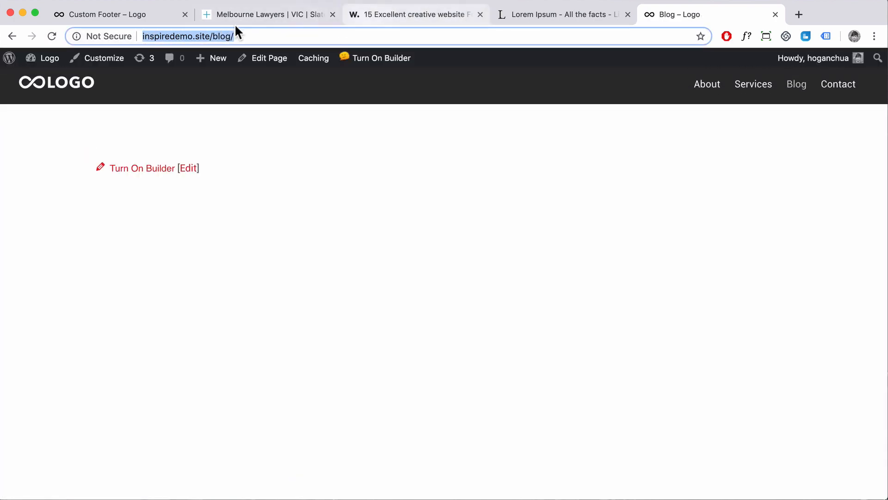
{"action": "left_click", "coordinate": [129, 18]}
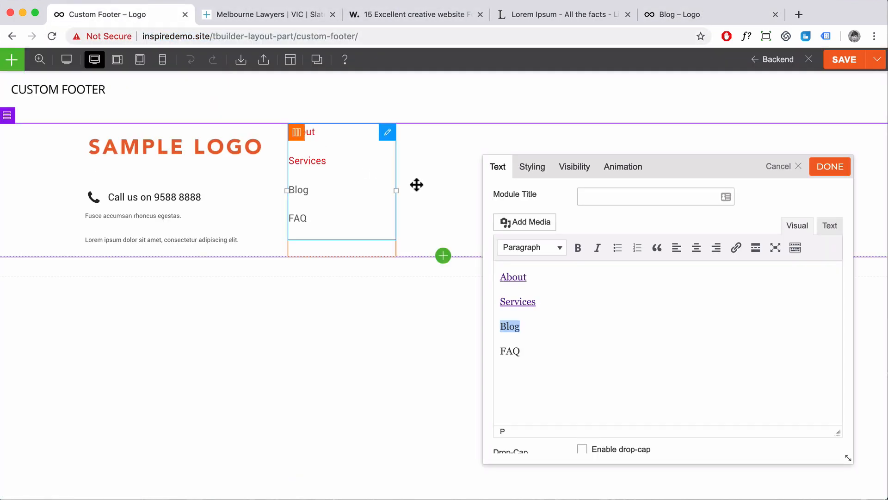
{"action": "left_click", "coordinate": [734, 247]}
{"action": "key", "text": "super+v"}
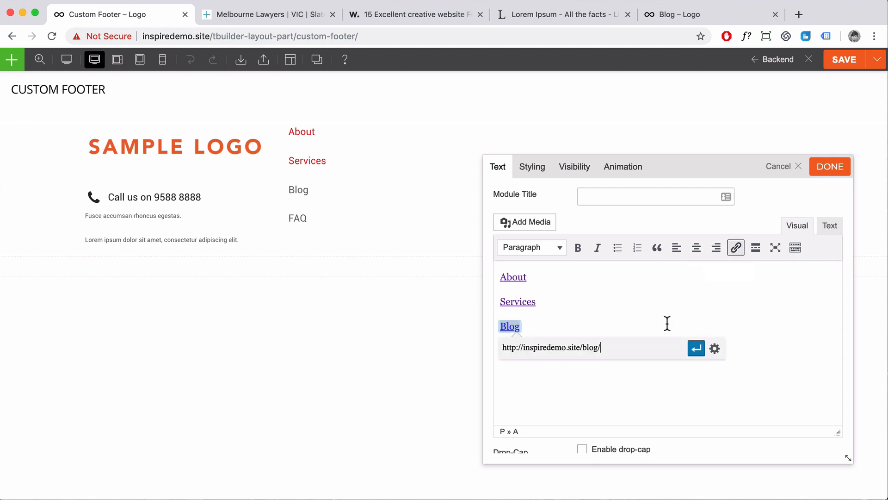
{"action": "left_click", "coordinate": [696, 347]}
{"action": "left_click", "coordinate": [542, 367]}
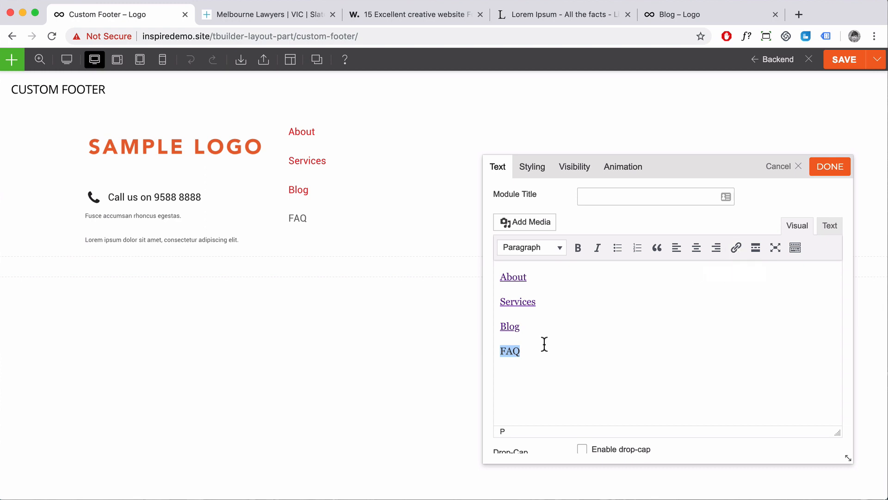
{"action": "left_click", "coordinate": [736, 250]}
{"action": "type", "text": "http://inspiredemo.site/blog"}
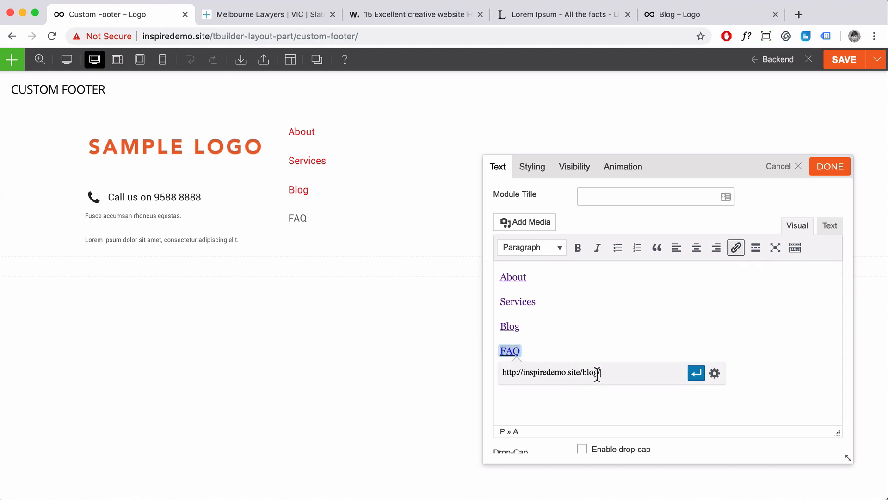
{"action": "left_click_drag", "start_coordinate": [599, 373], "coordinate": [587, 372]}
{"action": "type", "text": "faq"}
{"action": "left_click", "coordinate": [662, 19]}
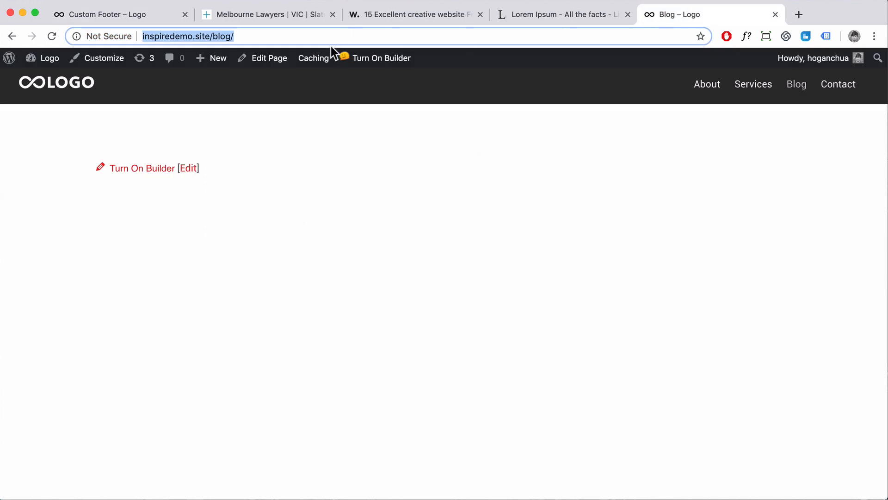
{"action": "left_click_drag", "start_coordinate": [235, 36], "coordinate": [216, 36]}
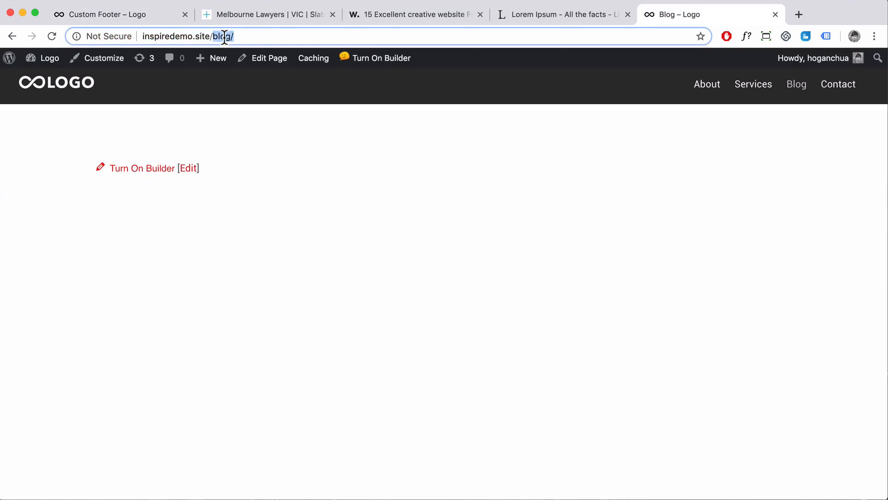
{"action": "left_click", "coordinate": [112, 13]}
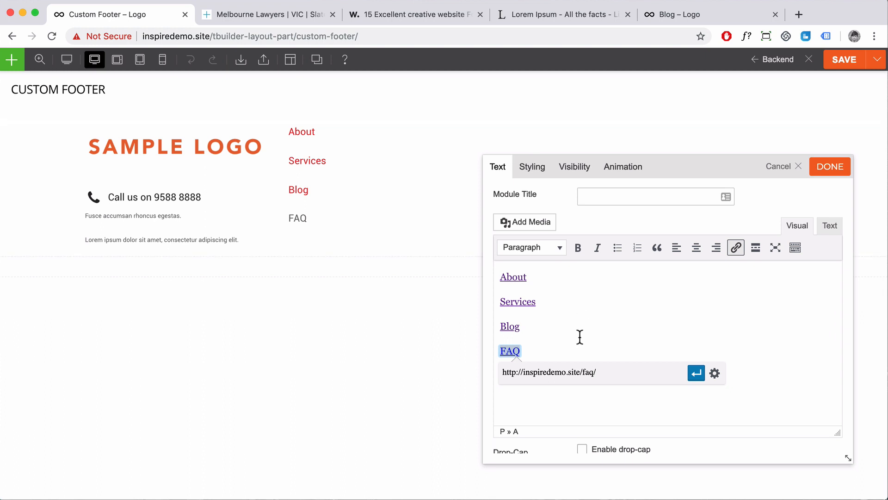
{"action": "left_click", "coordinate": [694, 372]}
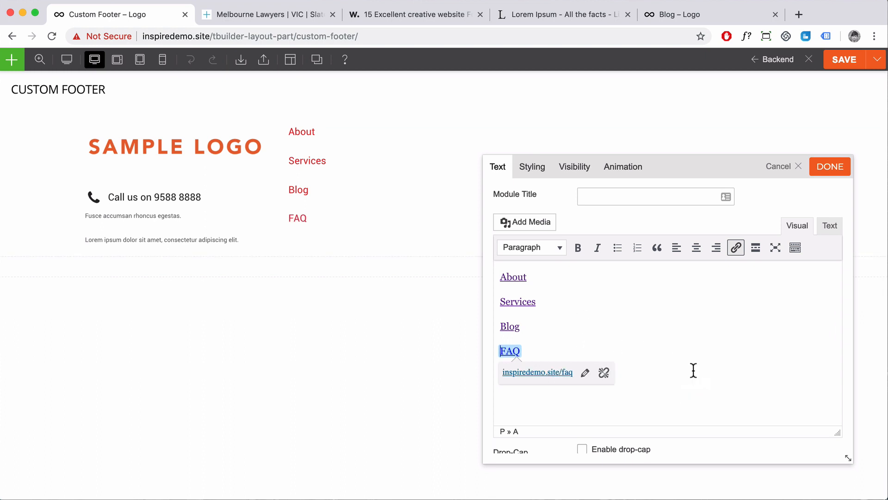
{"action": "left_click", "coordinate": [828, 175]}
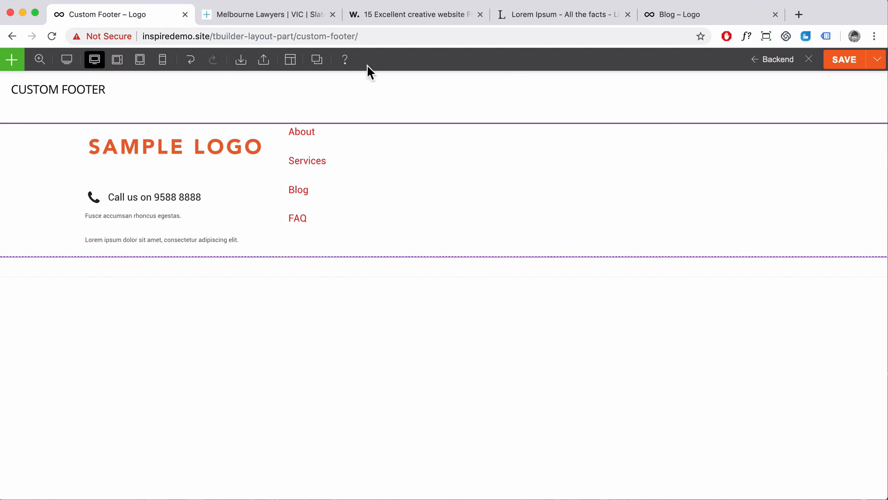
{"action": "left_click", "coordinate": [297, 14]}
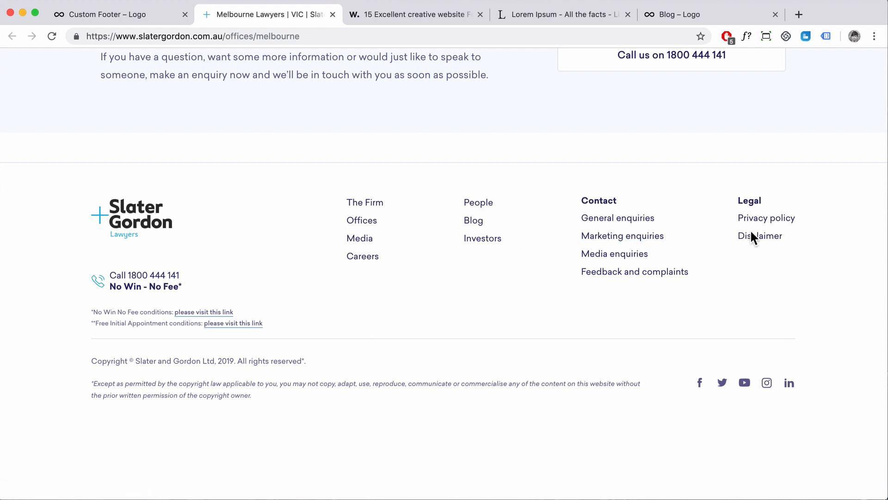
{"action": "left_click", "coordinate": [124, 15]}
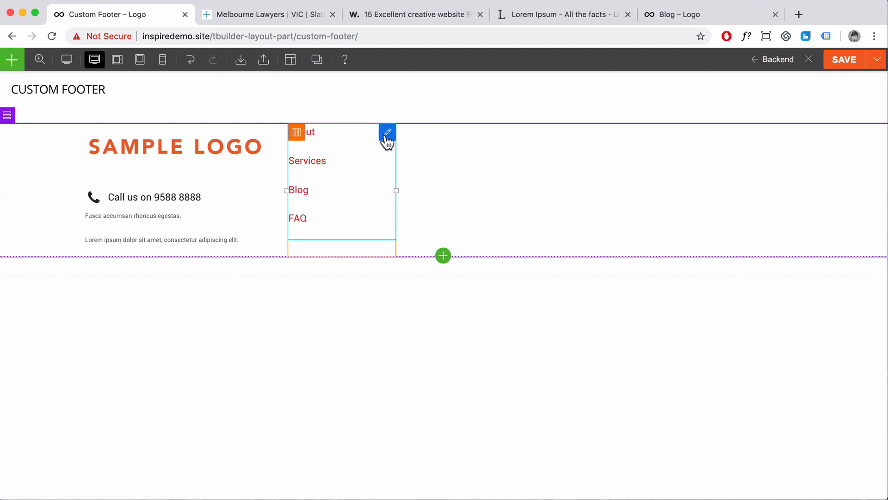
{"action": "mouse_move", "coordinate": [387, 139]}
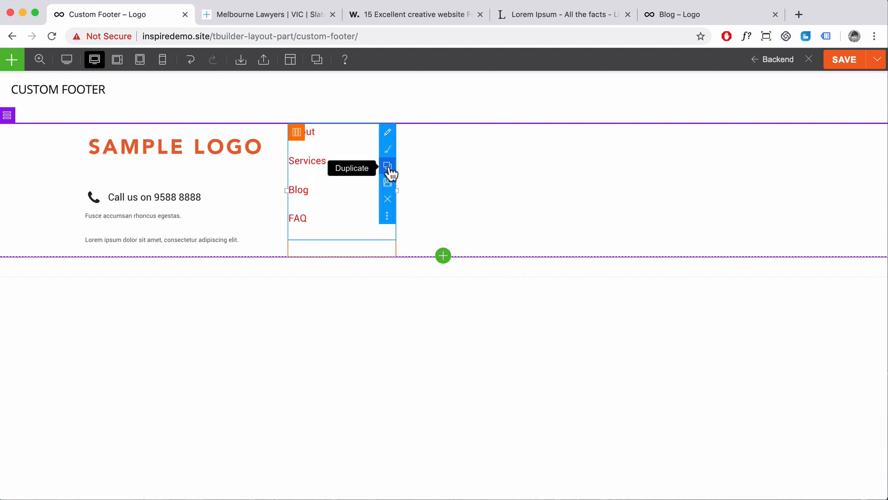
{"action": "left_click", "coordinate": [388, 170]}
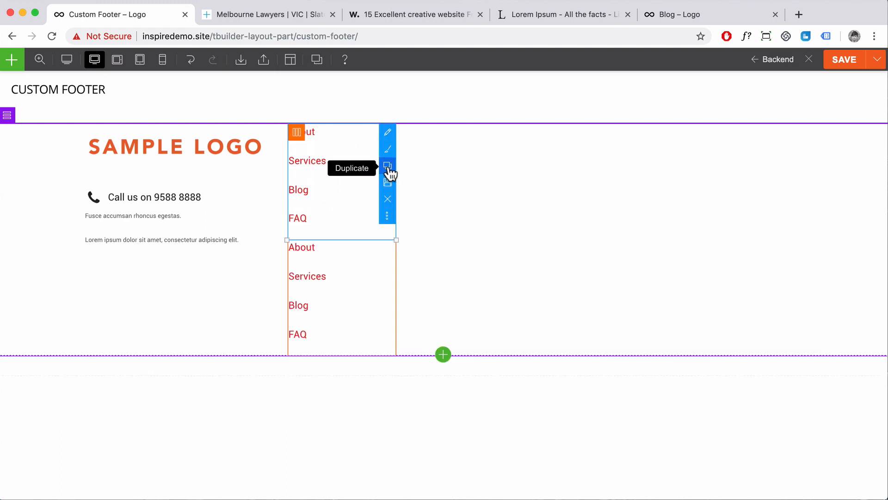
{"action": "left_click_drag", "start_coordinate": [306, 282], "coordinate": [477, 168]}
{"action": "mouse_move", "coordinate": [526, 135]}
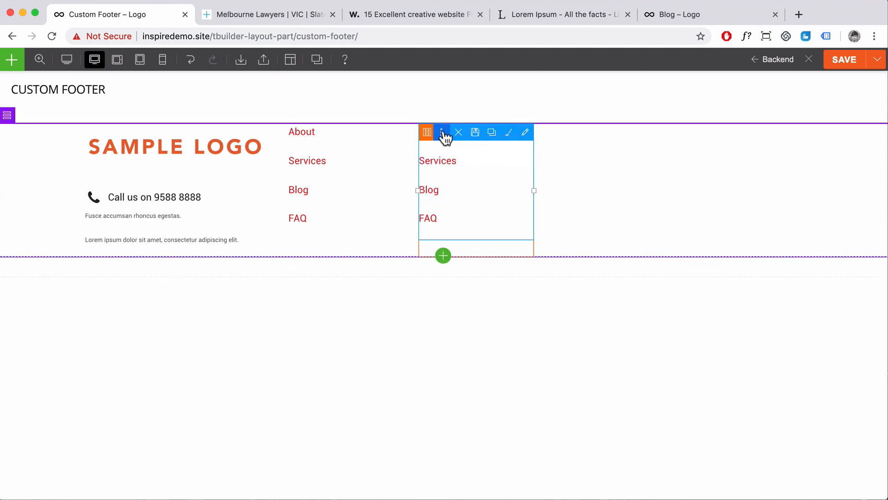
{"action": "left_click", "coordinate": [458, 132]}
{"action": "left_click", "coordinate": [549, 107]}
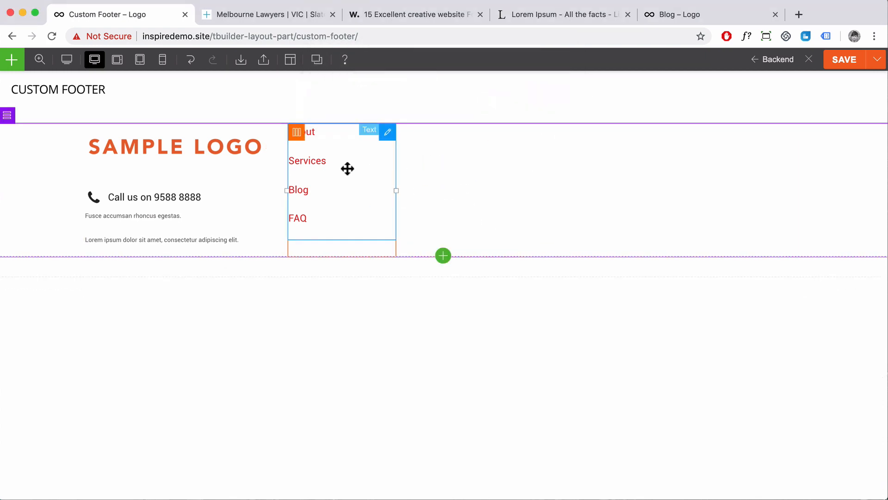
- Reopen the second column's Text module and set its font line height to 1 em in the styling options
{"action": "mouse_move", "coordinate": [385, 137]}
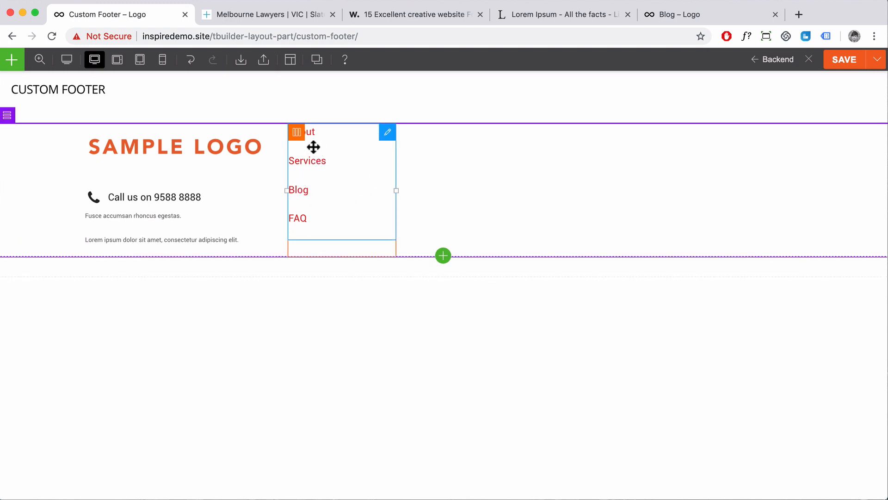
{"action": "double_click", "coordinate": [334, 186]}
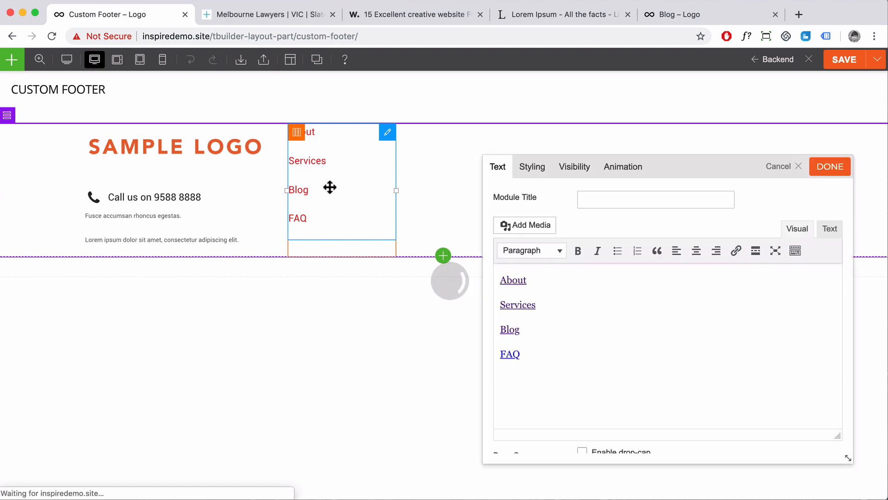
{"action": "left_click", "coordinate": [529, 171]}
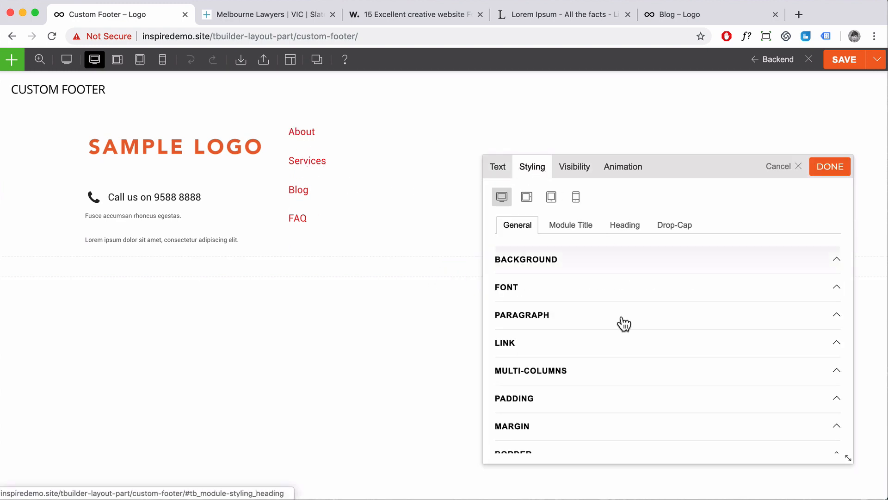
{"action": "scroll", "coordinate": [618, 324], "scroll_direction": "down", "scroll_amount": 2}
{"action": "left_click", "coordinate": [525, 241]}
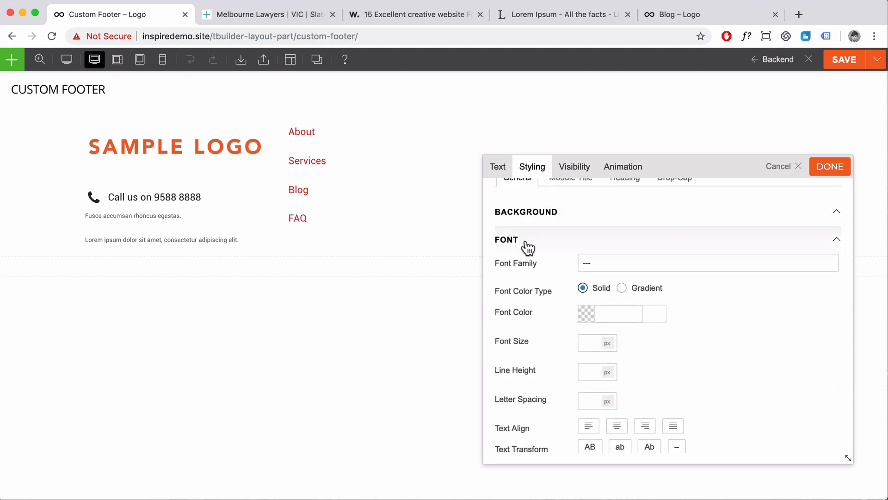
{"action": "scroll", "coordinate": [551, 331], "scroll_direction": "down", "scroll_amount": 2}
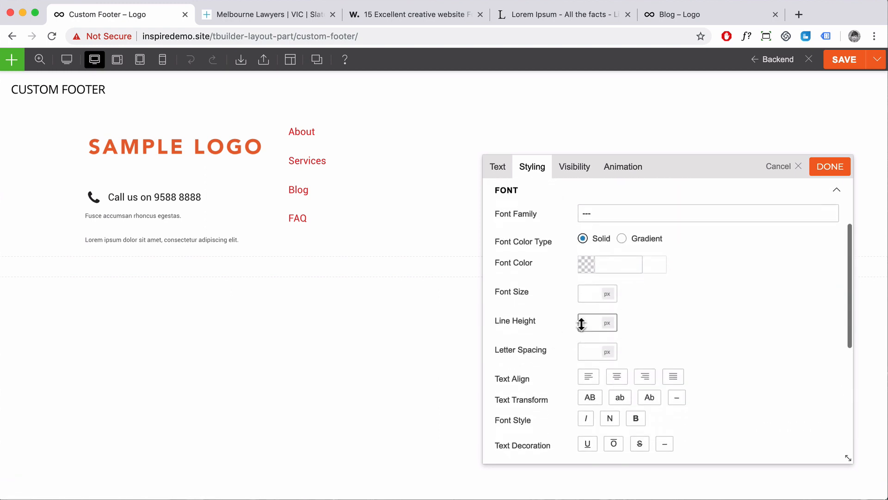
{"action": "type", "text": "1"}
{"action": "left_click", "coordinate": [606, 326]}
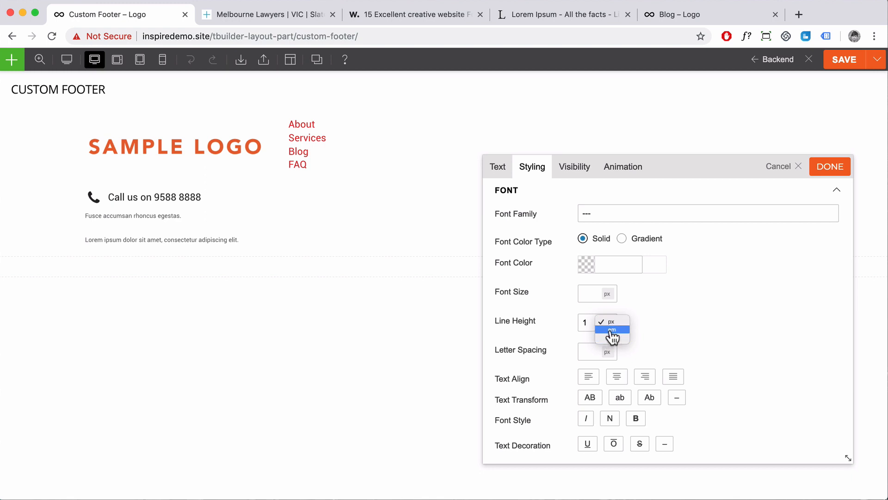
{"action": "left_click", "coordinate": [606, 330]}
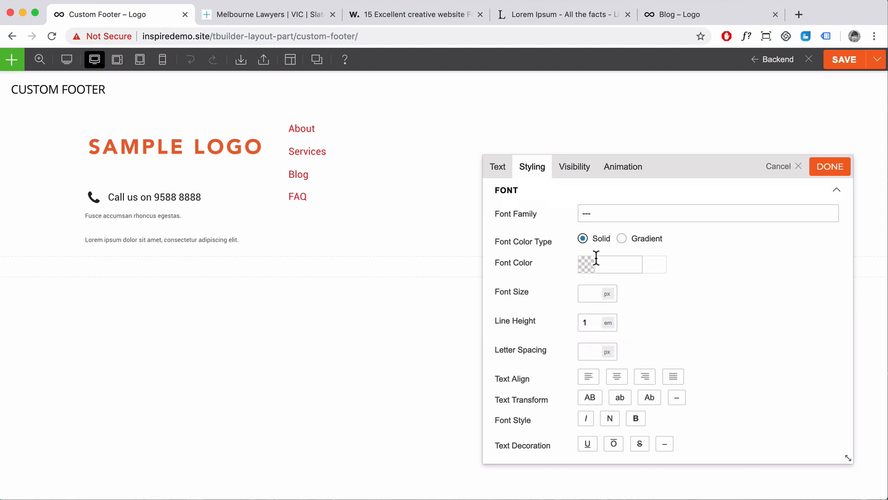
- Set the link color of the second column's Text module to #222222
{"action": "scroll", "coordinate": [596, 260], "scroll_direction": "down", "scroll_amount": 3}
{"action": "scroll", "coordinate": [594, 264], "scroll_direction": "down", "scroll_amount": 3}
{"action": "left_click", "coordinate": [571, 320]}
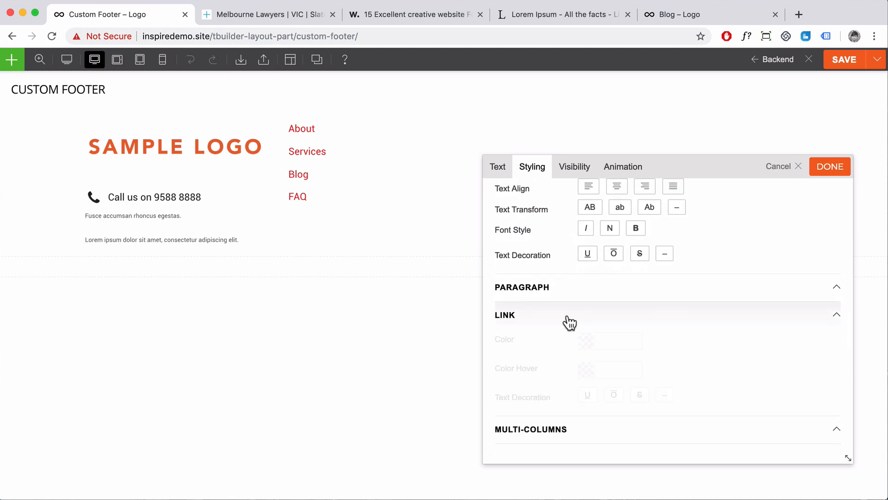
{"action": "scroll", "coordinate": [578, 326], "scroll_direction": "down", "scroll_amount": 3}
{"action": "left_click", "coordinate": [605, 283]}
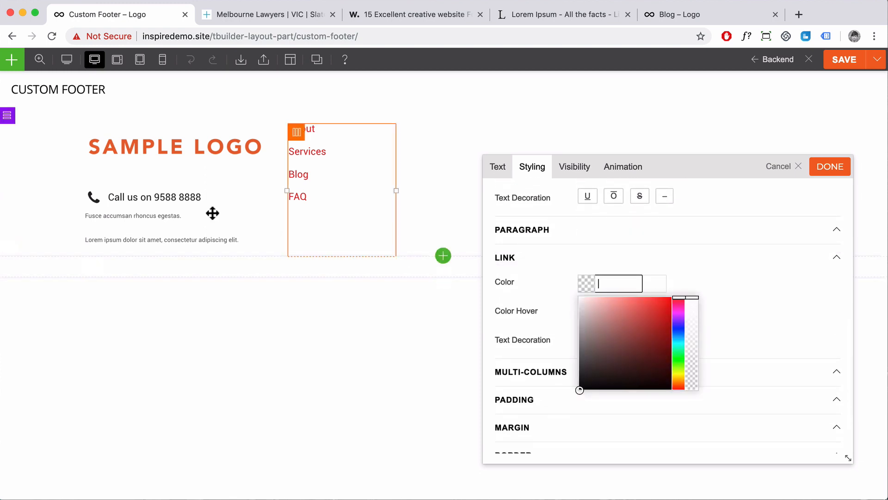
{"action": "type", "text": "222"}
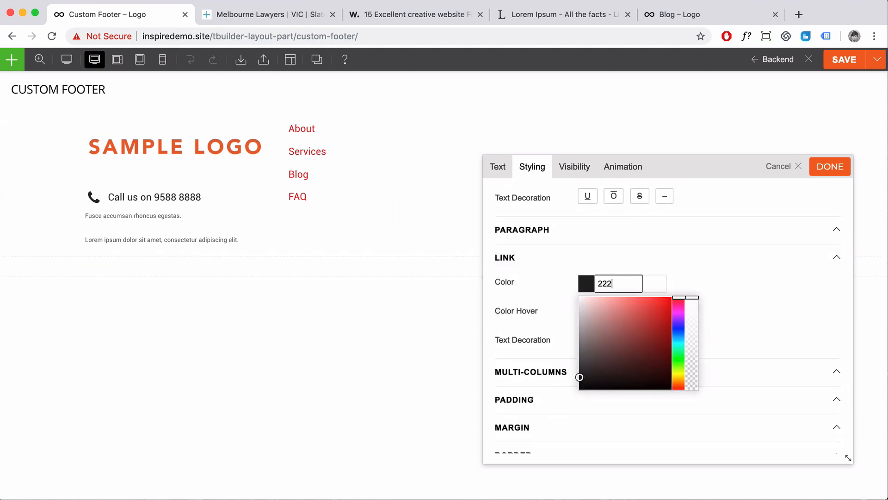
{"action": "left_click", "coordinate": [837, 202]}
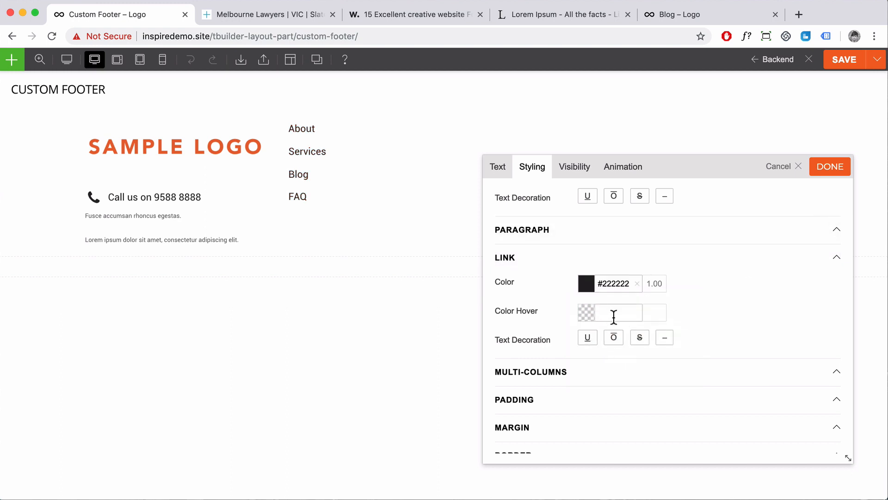
- Set the link hover color of the second column's Text module to #444444 and finish editing the module
{"action": "left_click", "coordinate": [613, 315]}
{"action": "type", "text": "4"}
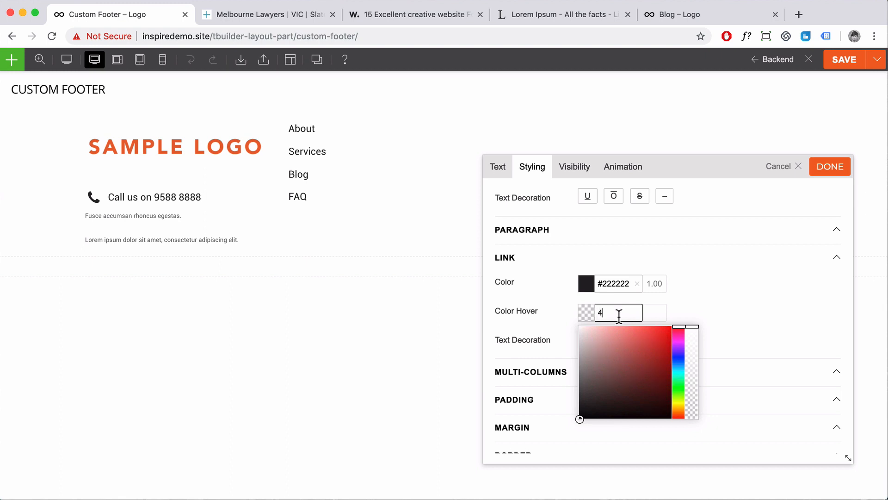
{"action": "type", "text": "44"}
{"action": "left_click", "coordinate": [841, 307]}
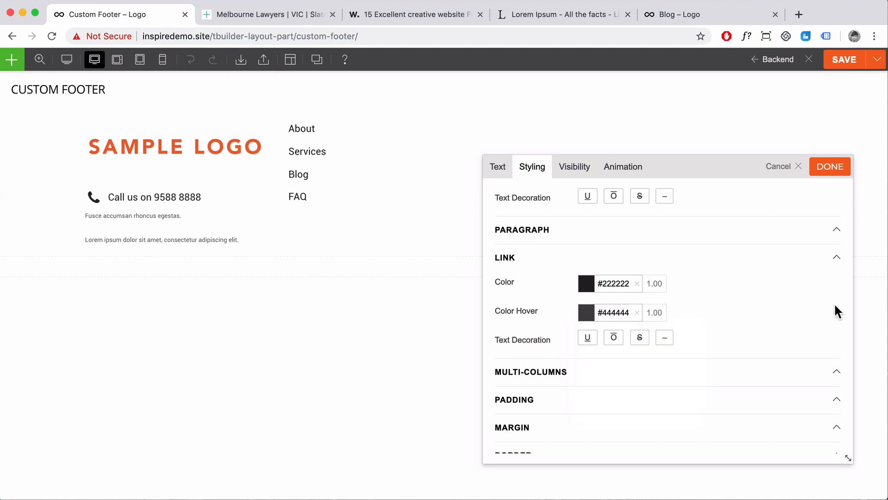
{"action": "left_click", "coordinate": [835, 172]}
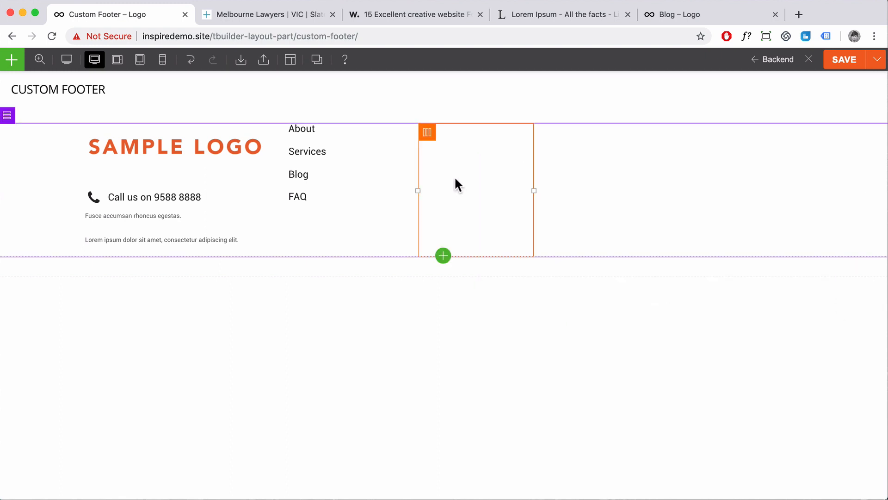
- Duplicate the second column's Text module three times
{"action": "mouse_move", "coordinate": [368, 170]}
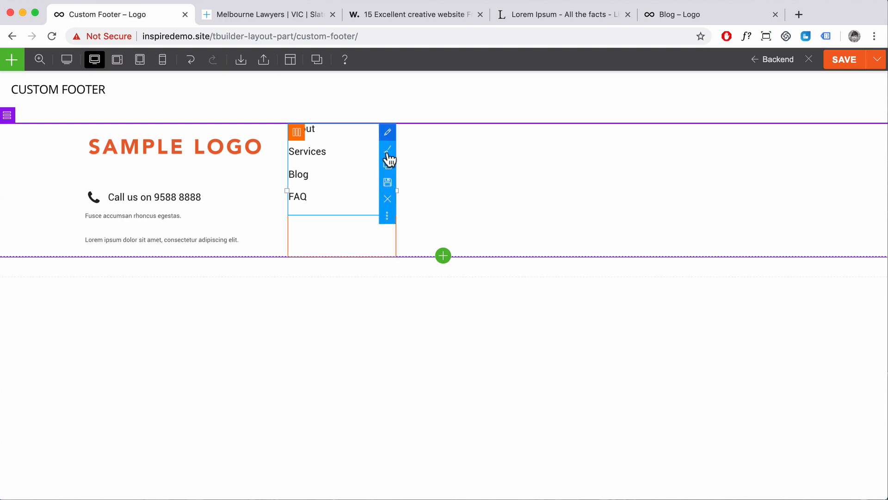
{"action": "left_click_drag", "start_coordinate": [387, 167], "coordinate": [387, 164]}
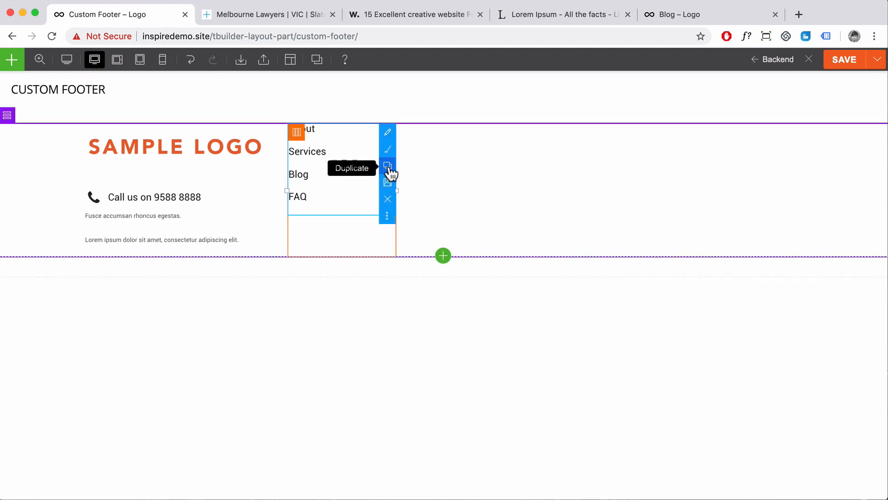
{"action": "left_click", "coordinate": [388, 168]}
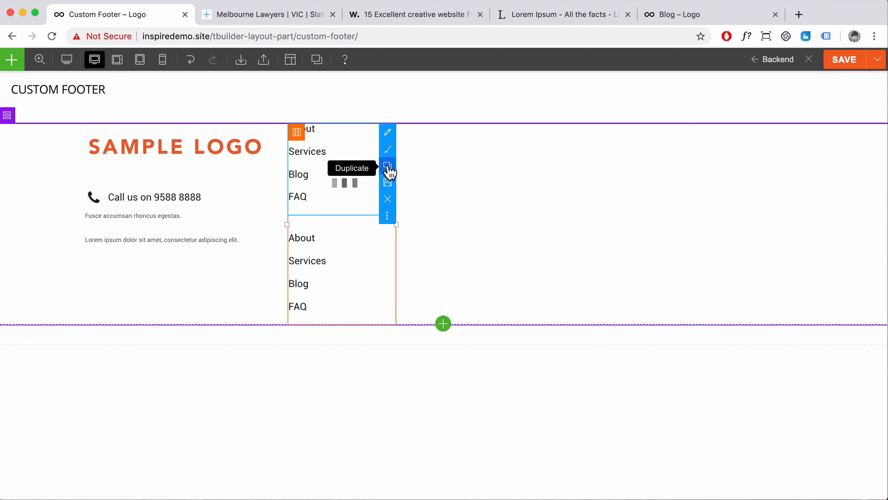
{"action": "left_click", "coordinate": [388, 167]}
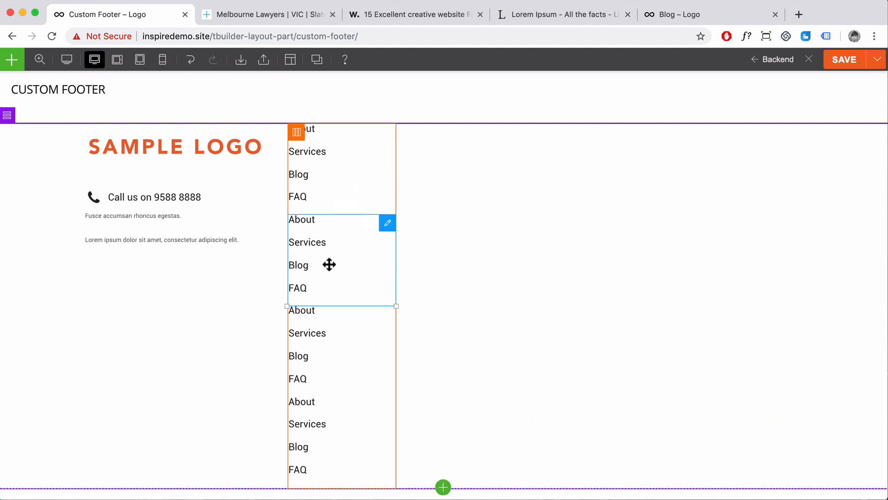
- Move the three copied Text modules into the third, fourth and fifth footer columns, one per column
{"action": "left_click_drag", "start_coordinate": [330, 264], "coordinate": [495, 150]}
{"action": "left_click_drag", "start_coordinate": [425, 185], "coordinate": [425, 185]}
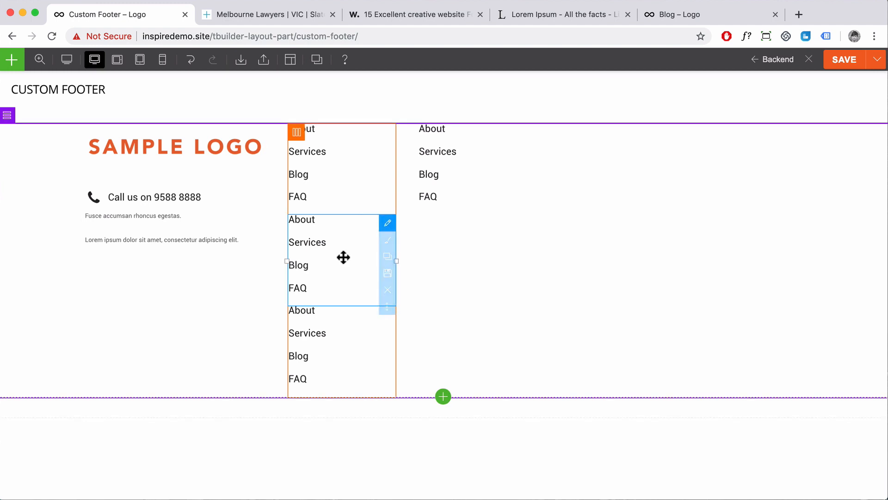
{"action": "left_click_drag", "start_coordinate": [321, 258], "coordinate": [599, 156]}
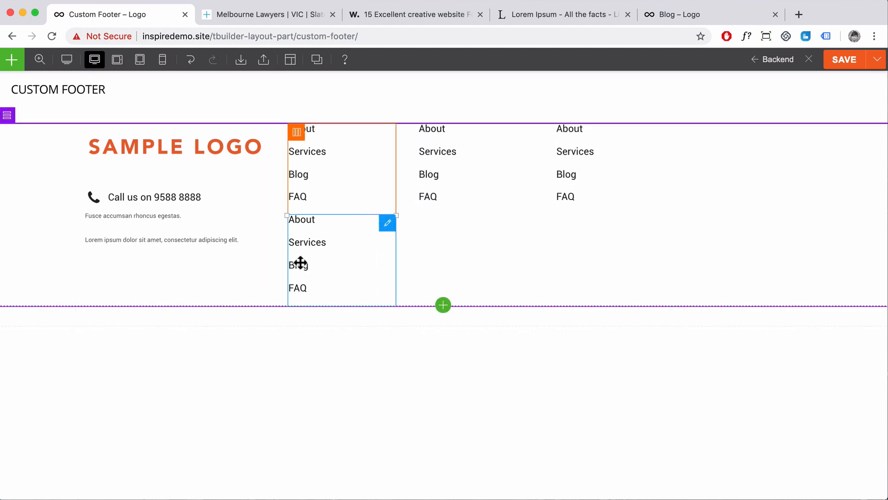
{"action": "left_click_drag", "start_coordinate": [298, 262], "coordinate": [751, 156]}
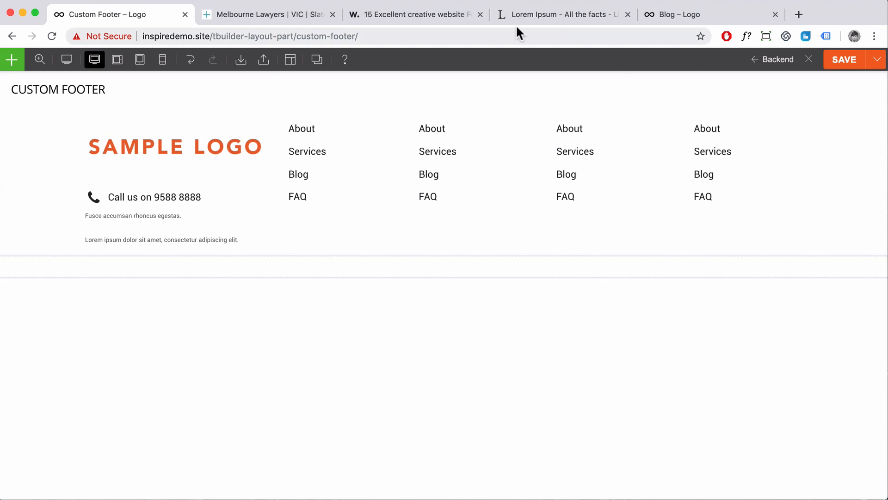
- Check the Slater and Gordon footer headings, and add a bold Contact line above the links in the fourth column's Text module
{"action": "left_click", "coordinate": [315, 18]}
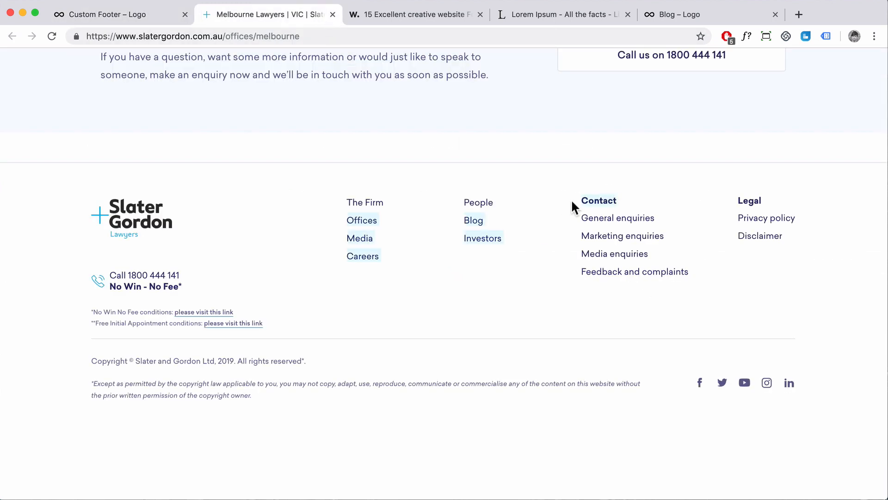
{"action": "left_click", "coordinate": [146, 19]}
{"action": "left_click", "coordinate": [616, 157]}
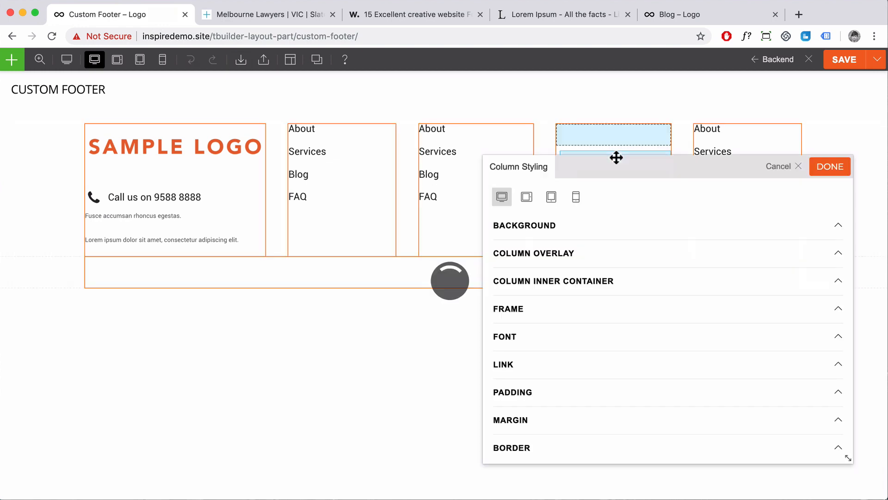
{"action": "left_click", "coordinate": [812, 175]}
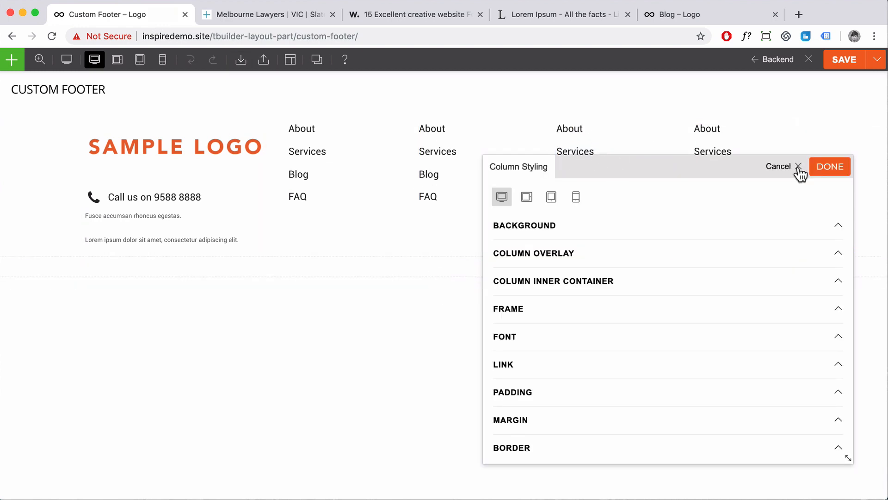
{"action": "double_click", "coordinate": [613, 149]}
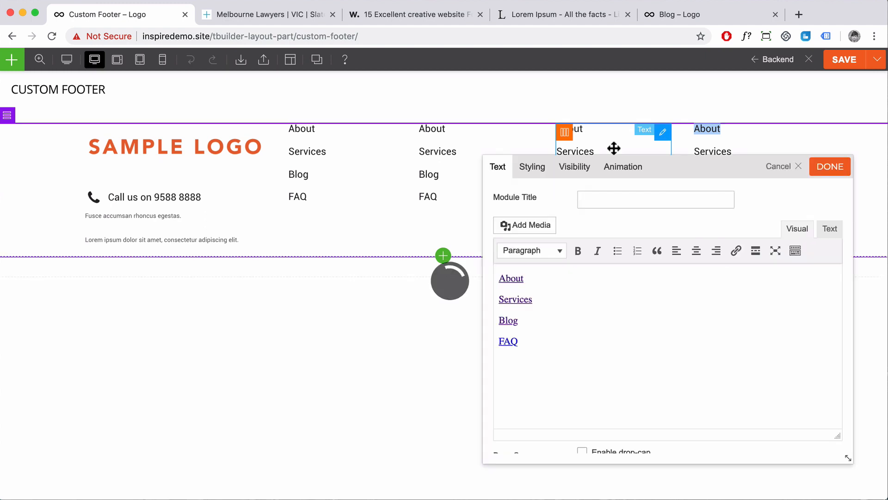
{"action": "left_click", "coordinate": [504, 277]}
{"action": "key", "text": "Return"}
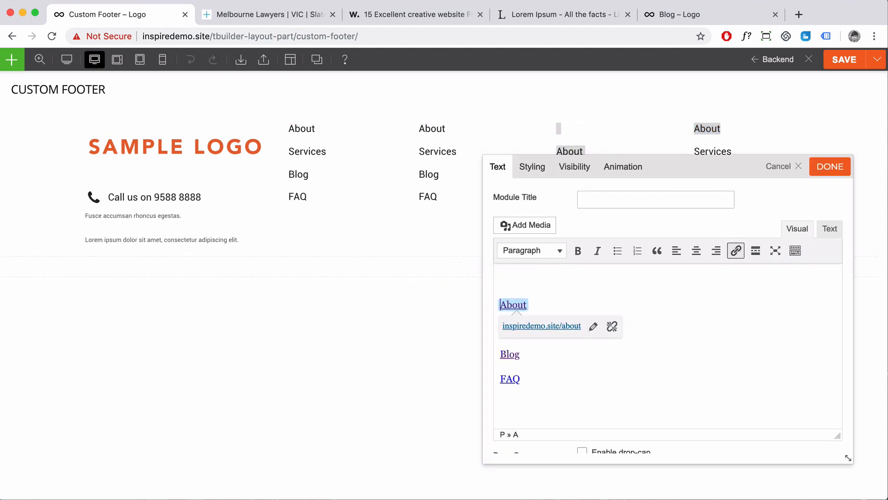
{"action": "type", "text": "Contact"}
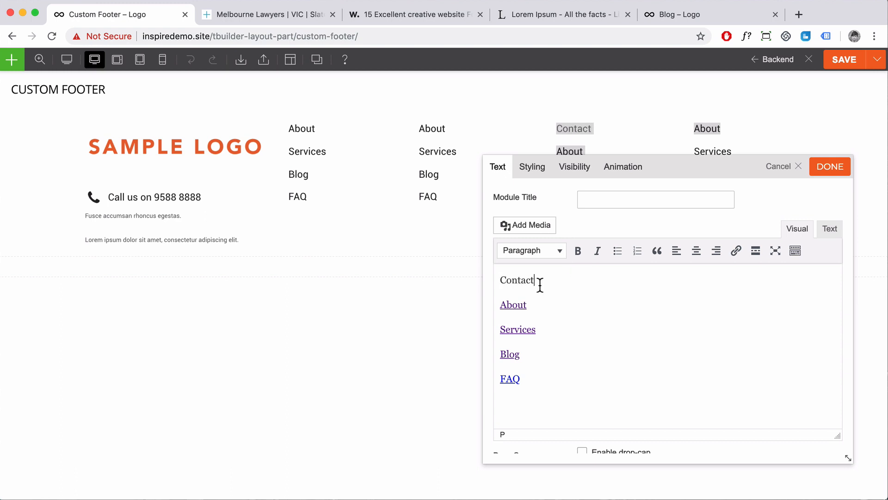
{"action": "left_click_drag", "start_coordinate": [540, 285], "coordinate": [507, 286]}
{"action": "left_click", "coordinate": [578, 251]}
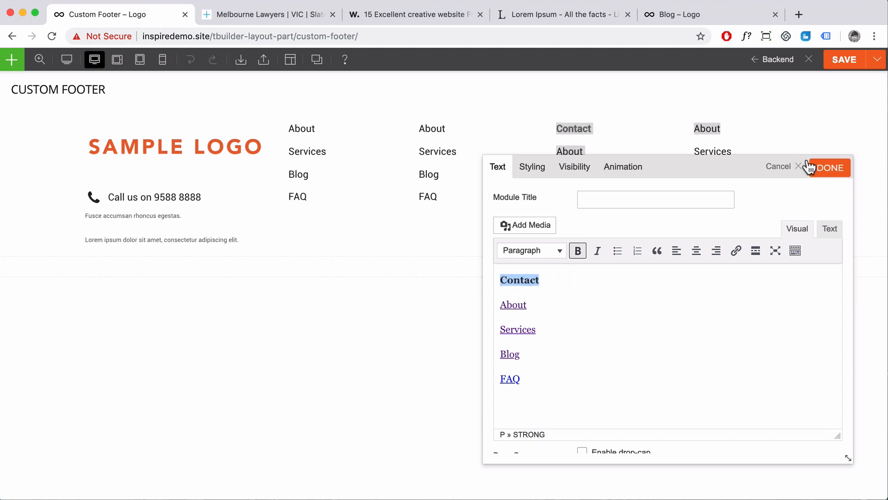
- Set the font color of the fourth column's Text module to #222222 and finish editing the module
{"action": "left_click", "coordinate": [675, 171]}
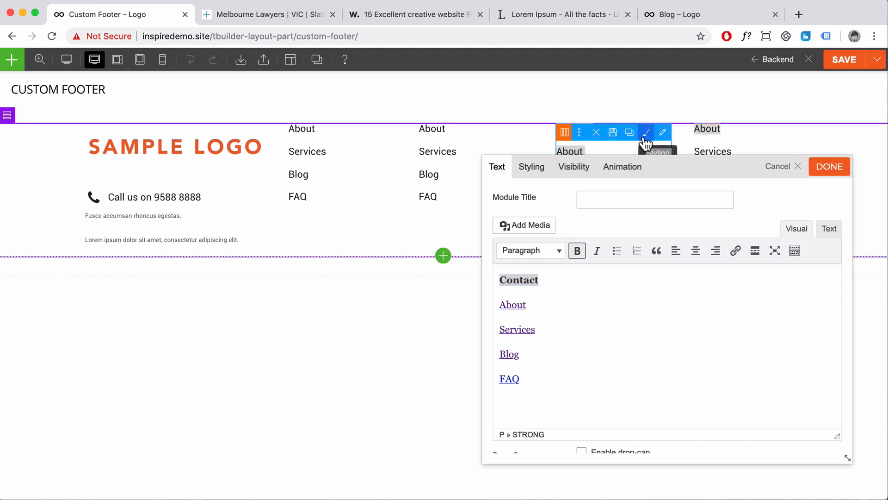
{"action": "left_click_drag", "start_coordinate": [687, 162], "coordinate": [362, 142]}
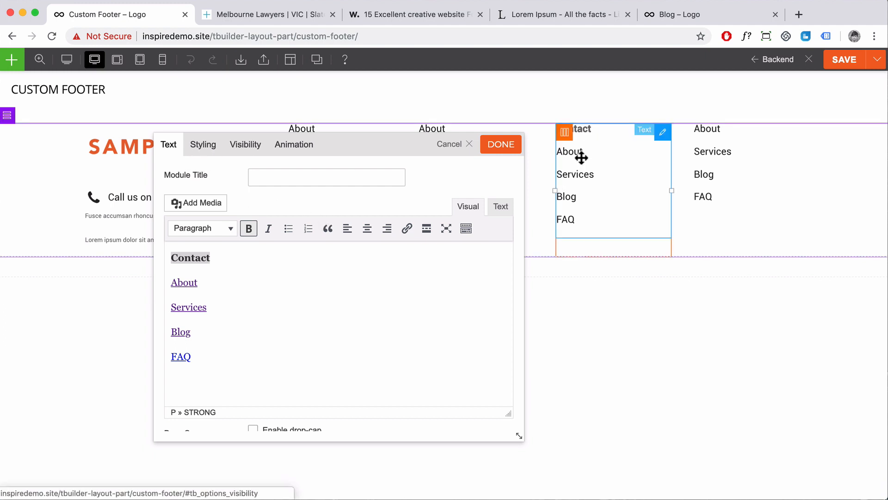
{"action": "left_click", "coordinate": [205, 147]}
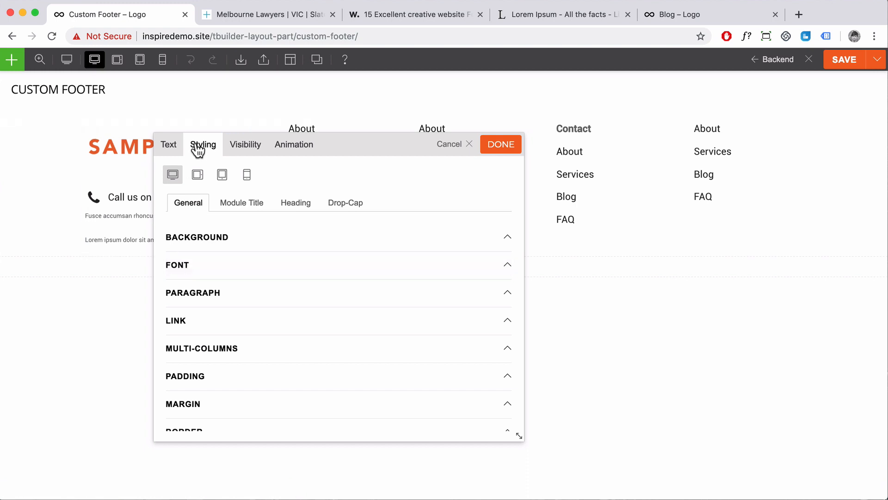
{"action": "left_click", "coordinate": [187, 271]}
{"action": "scroll", "coordinate": [222, 296], "scroll_direction": "down", "scroll_amount": 3}
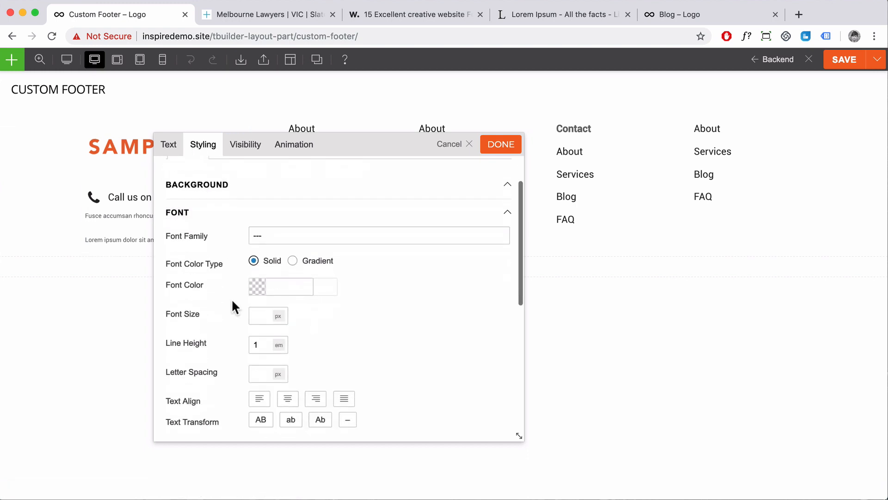
{"action": "left_click", "coordinate": [290, 276]}
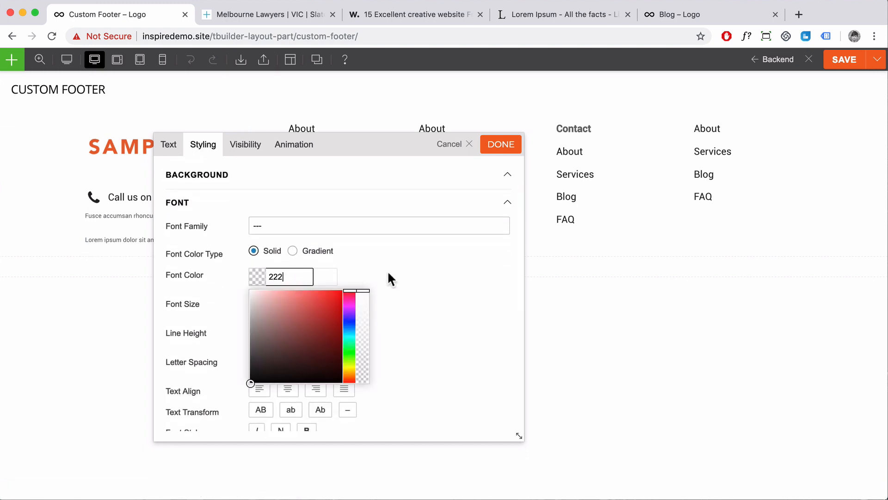
{"action": "type", "text": "222"}
{"action": "left_click", "coordinate": [404, 272]}
{"action": "left_click", "coordinate": [500, 144]}
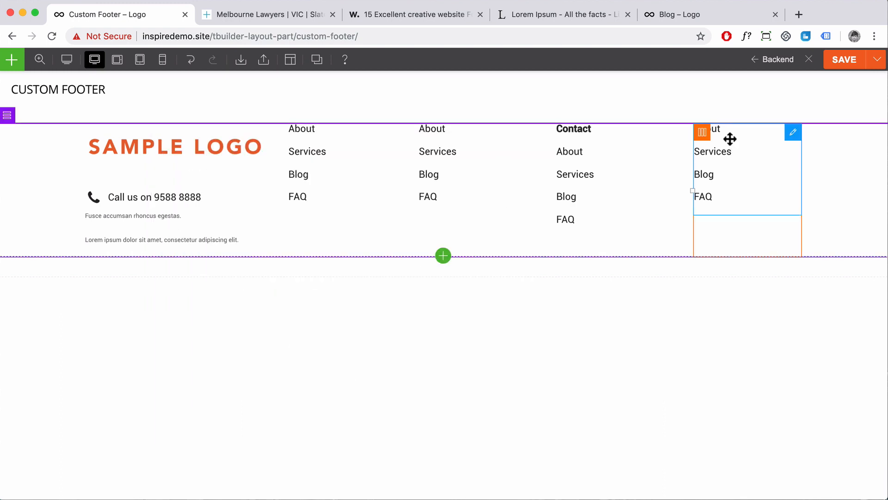
- Add a bold Legal line above the links in the fifth column's Text module, following the Slater and Gordon footer's headings
{"action": "double_click", "coordinate": [765, 148]}
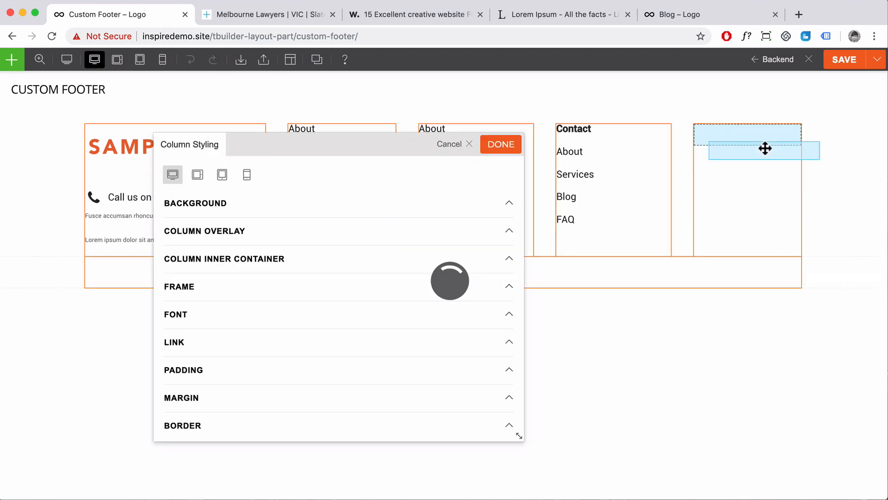
{"action": "left_click", "coordinate": [468, 144]}
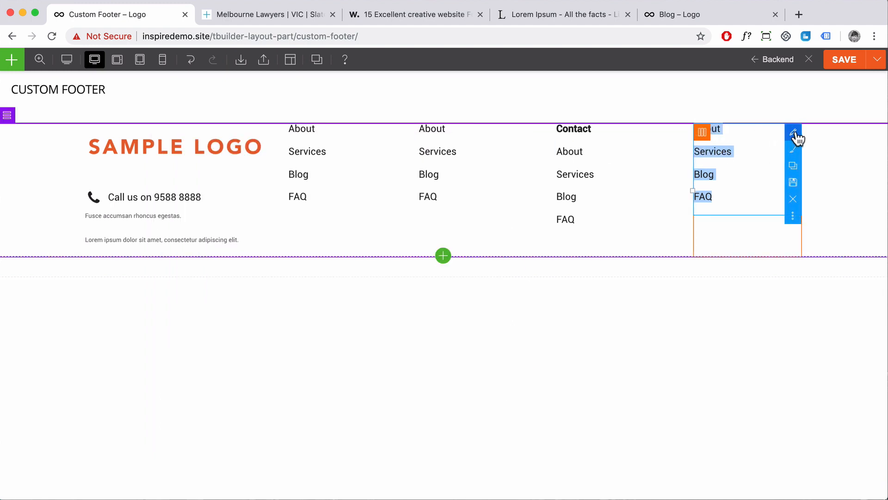
{"action": "left_click", "coordinate": [793, 134]}
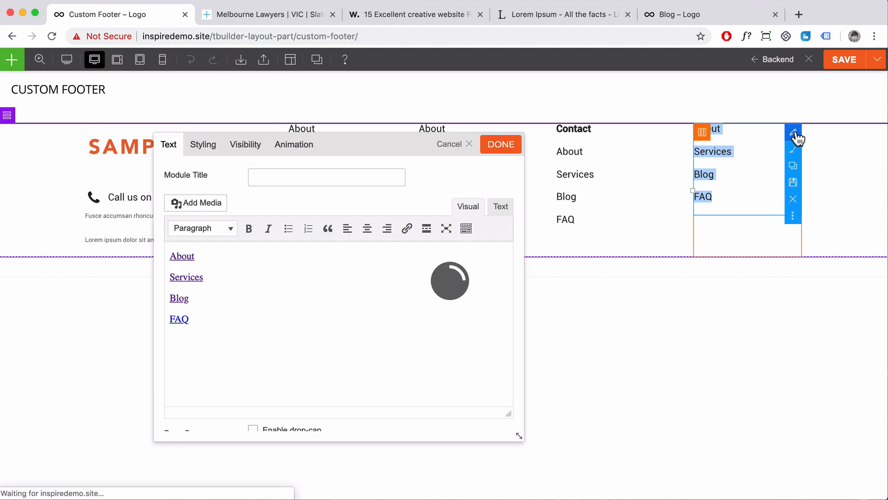
{"action": "left_click", "coordinate": [176, 255]}
{"action": "key", "text": "Return"}
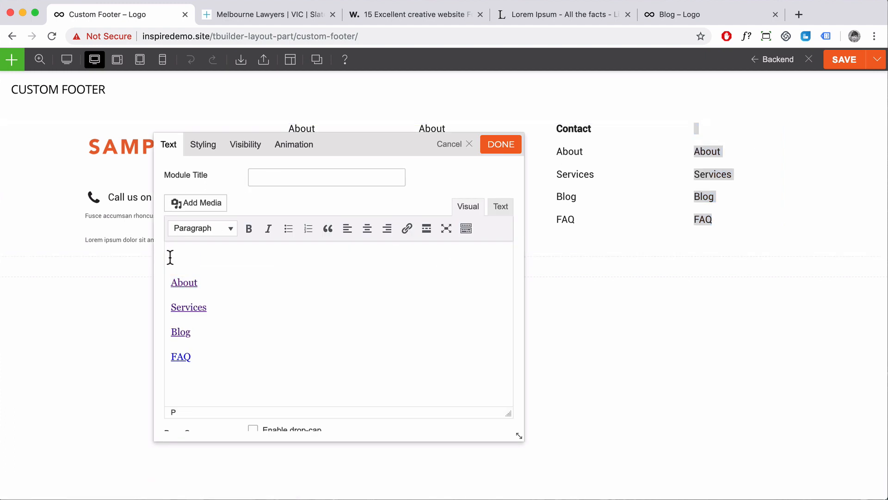
{"action": "left_click", "coordinate": [311, 21]}
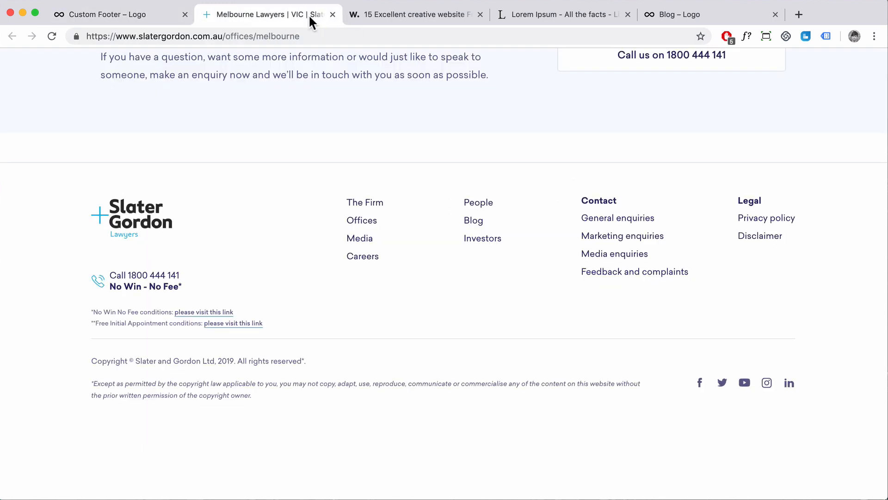
{"action": "left_click", "coordinate": [167, 18]}
{"action": "type", "text": "L"}
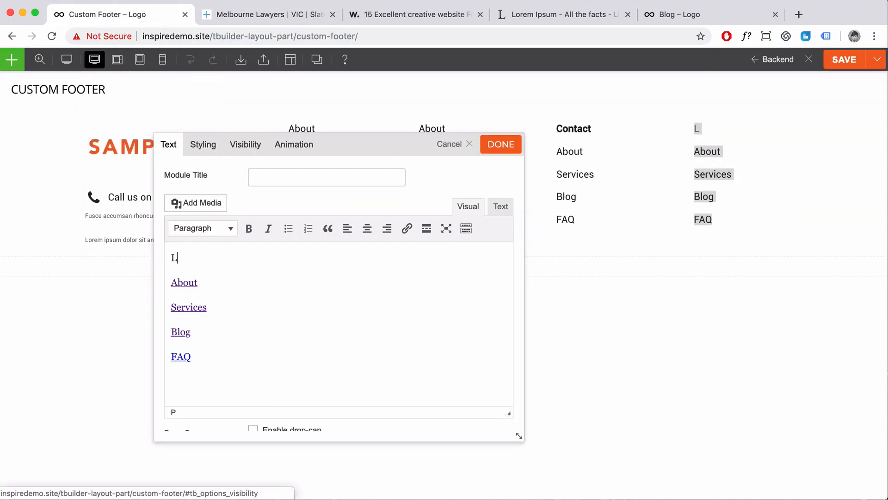
{"action": "type", "text": "egal"}
{"action": "left_click_drag", "start_coordinate": [197, 257], "coordinate": [170, 258]}
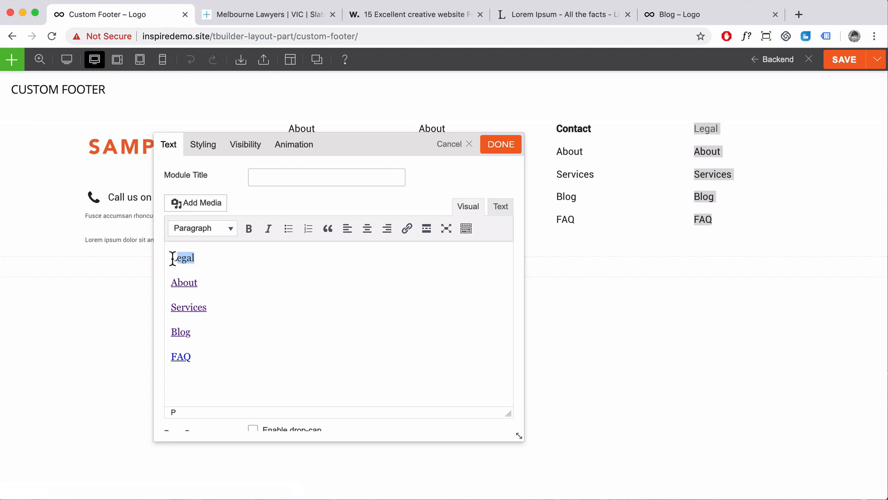
{"action": "left_click", "coordinate": [249, 230]}
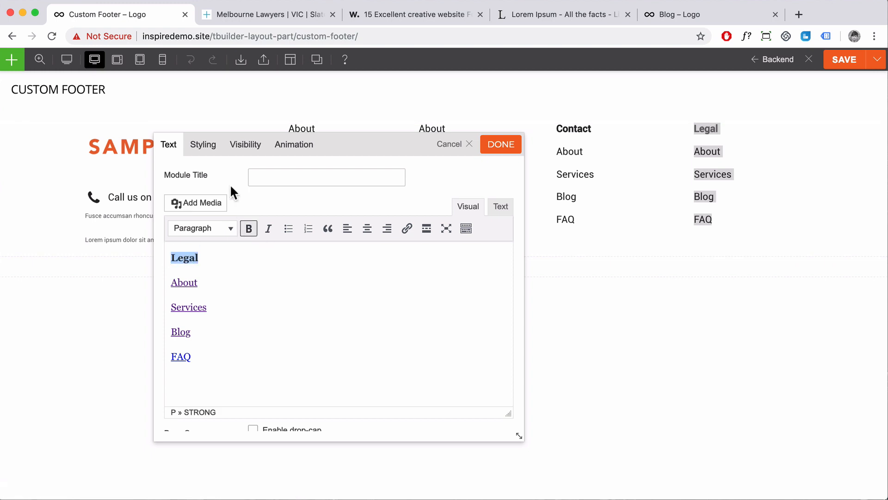
- Set the font color of the fifth column's Text module to #222222 and finish editing the module
{"action": "left_click", "coordinate": [204, 147]}
{"action": "left_click", "coordinate": [215, 271]}
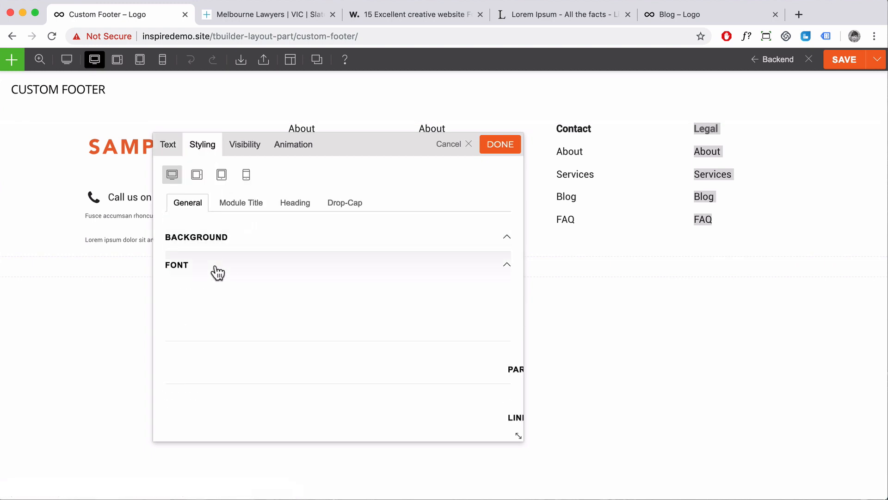
{"action": "left_click", "coordinate": [284, 339]}
{"action": "type", "text": "#222222"}
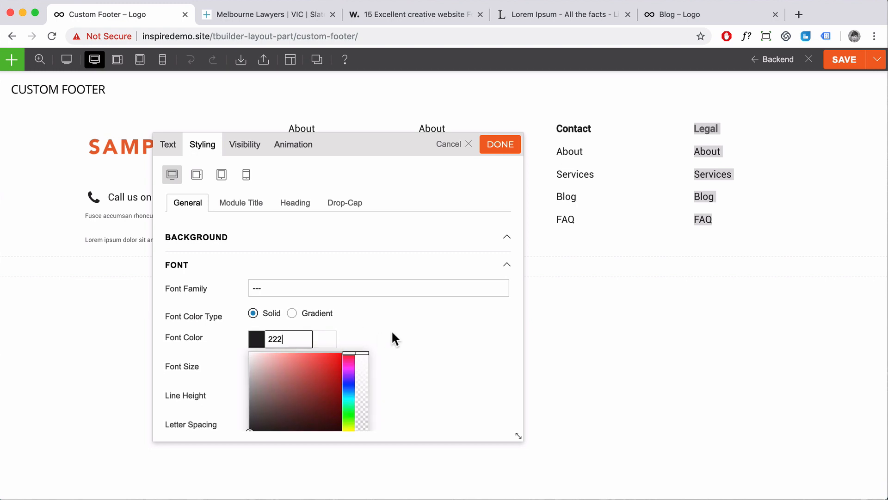
{"action": "left_click", "coordinate": [388, 329]}
{"action": "left_click", "coordinate": [511, 149]}
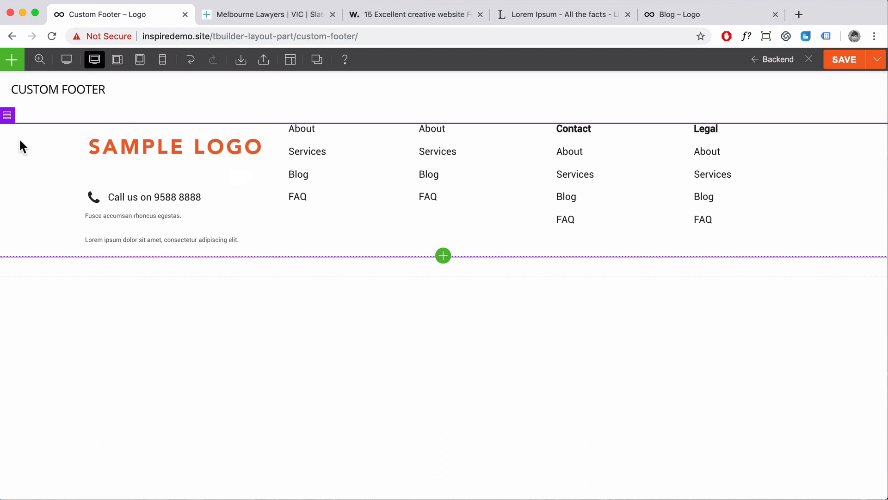
- Set the five-column row's column alignment to middle, and compare the layout with the Slater and Gordon footer
{"action": "mouse_move", "coordinate": [8, 119]}
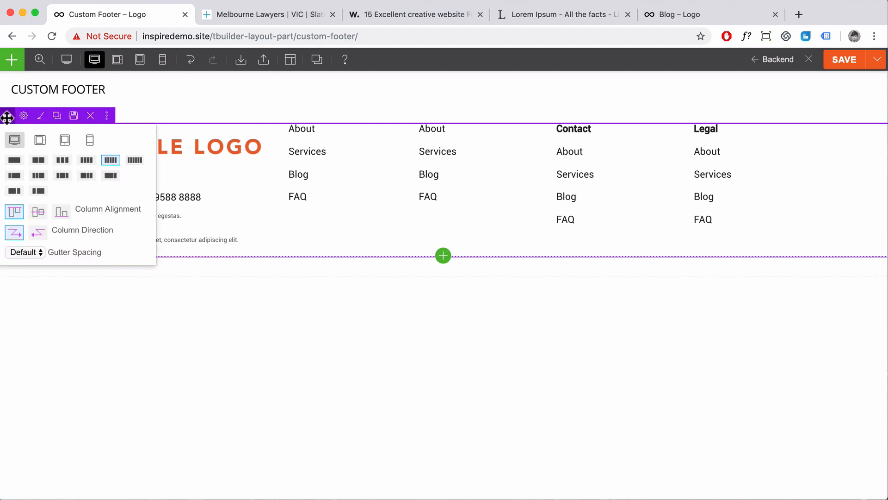
{"action": "left_click", "coordinate": [38, 214]}
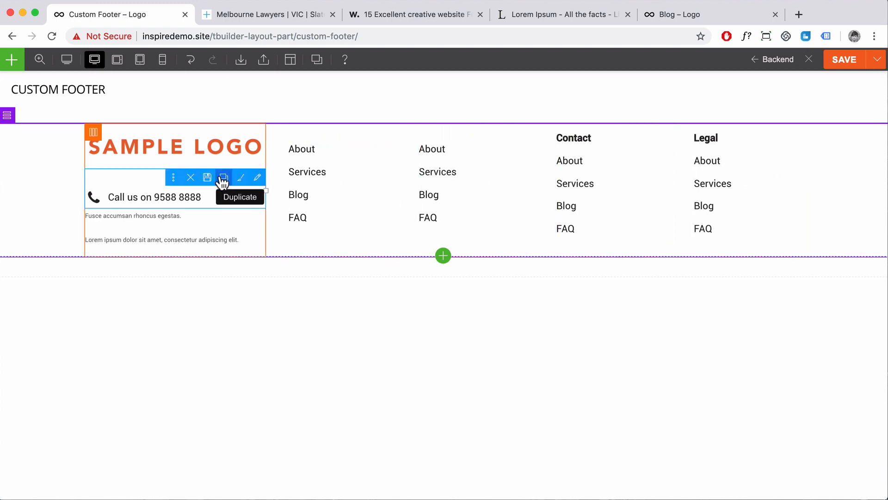
{"action": "left_click", "coordinate": [244, 15]}
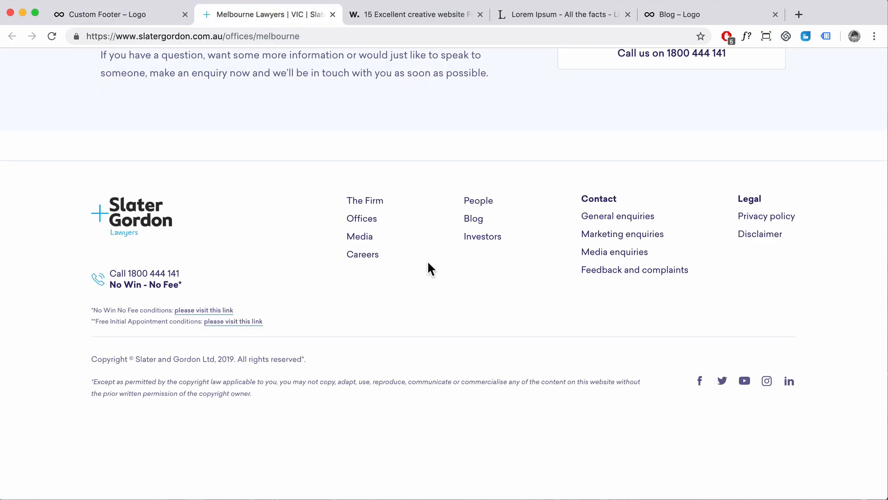
{"action": "scroll", "coordinate": [428, 263], "scroll_direction": "up", "scroll_amount": 1}
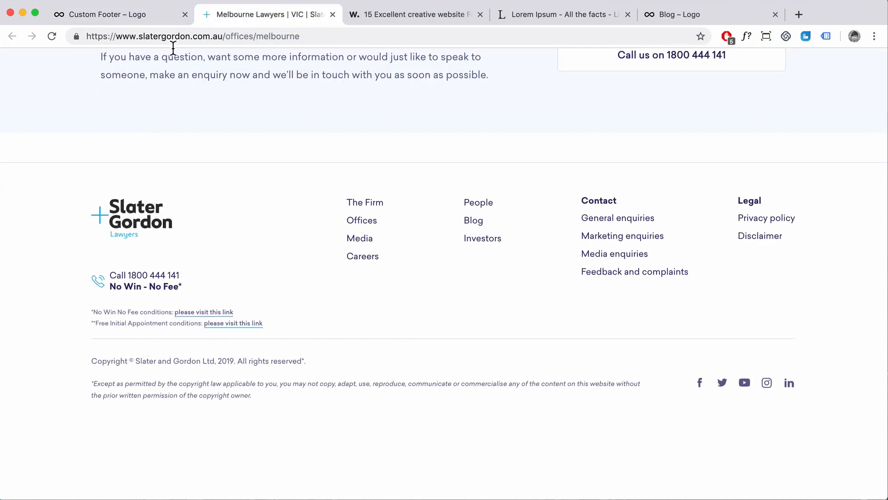
{"action": "left_click", "coordinate": [146, 14]}
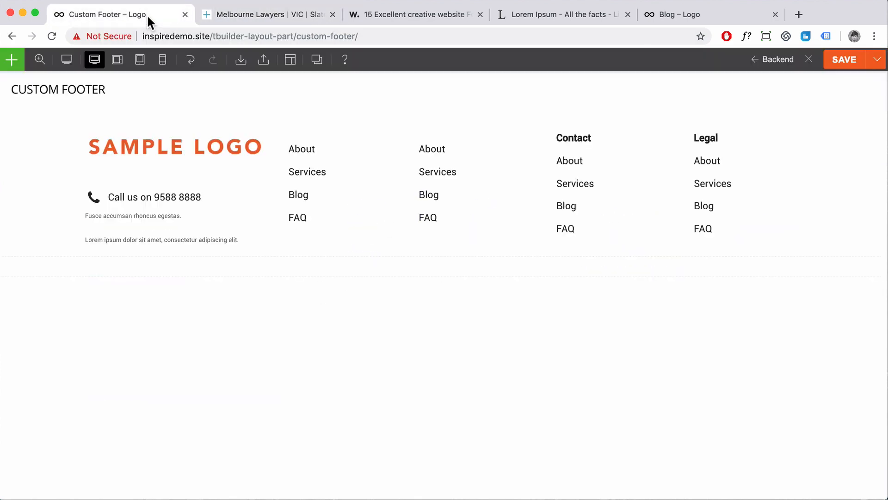
- Add a Divider module directly below the five-column row and dock its settings beside the page
{"action": "left_click", "coordinate": [12, 59]}
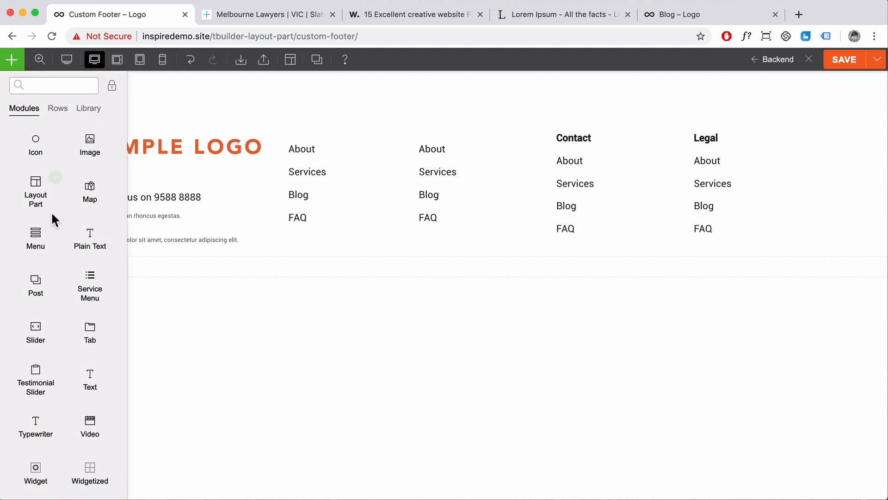
{"action": "scroll", "coordinate": [51, 211], "scroll_direction": "up", "scroll_amount": 3}
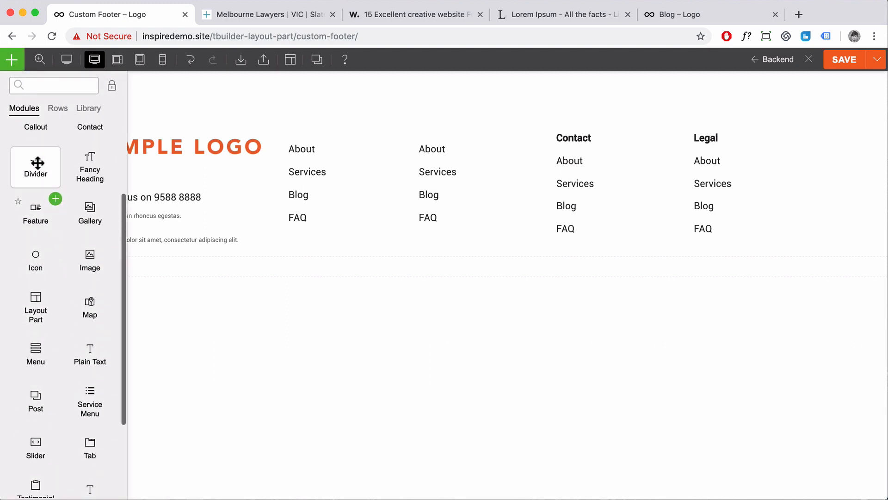
{"action": "left_click_drag", "start_coordinate": [35, 162], "coordinate": [412, 278]}
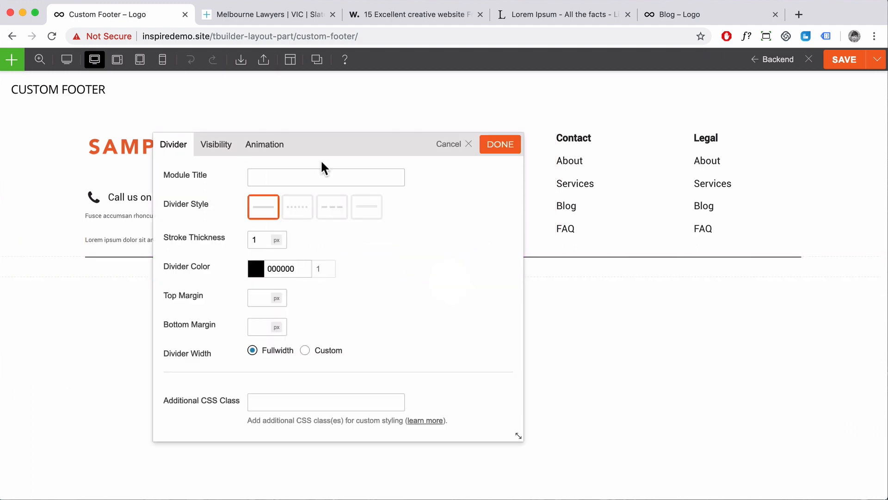
{"action": "left_click_drag", "start_coordinate": [351, 146], "coordinate": [887, 109]}
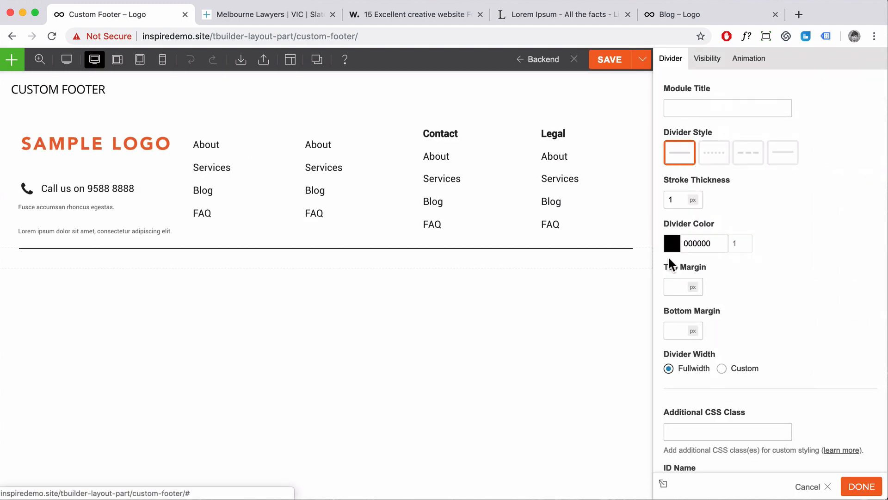
- Set the divider color to #eeeeee, finish editing the module and preview the footer
{"action": "left_click", "coordinate": [713, 244]}
{"action": "left_click_drag", "start_coordinate": [716, 244], "coordinate": [682, 244]}
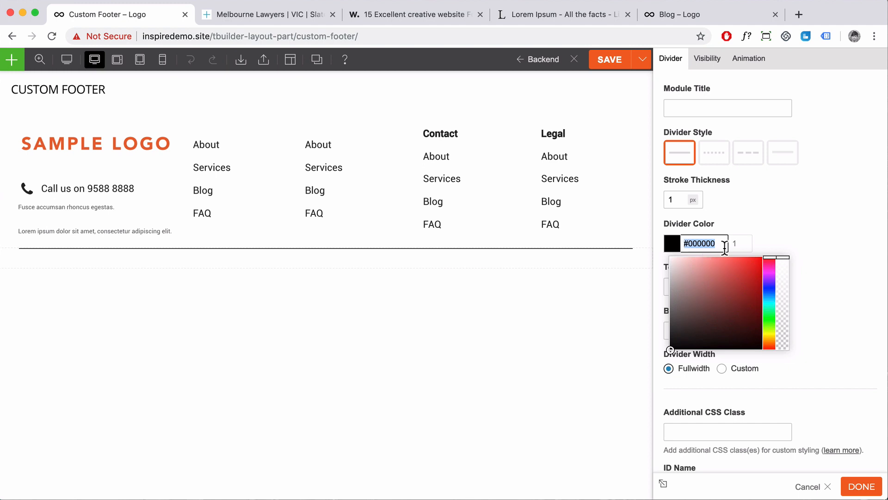
{"action": "type", "text": "eee"}
{"action": "left_click", "coordinate": [785, 236]}
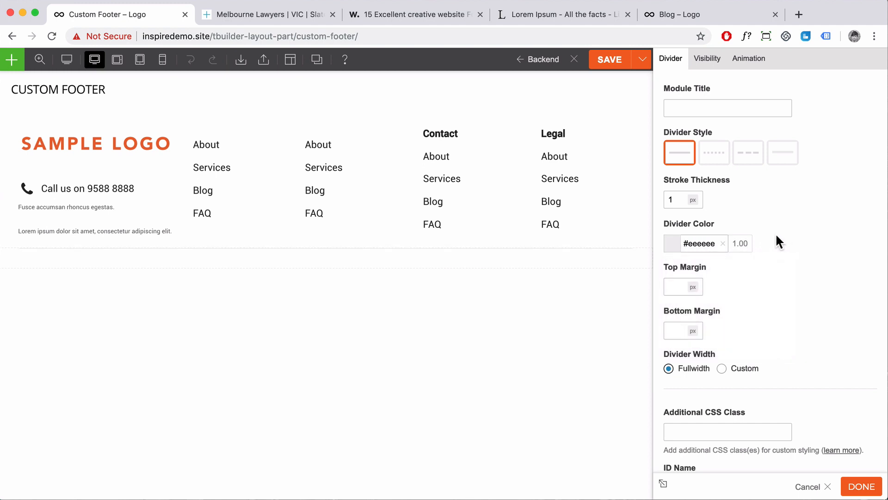
{"action": "left_click", "coordinate": [698, 243]}
{"action": "left_click_drag", "start_coordinate": [699, 243], "coordinate": [690, 243]}
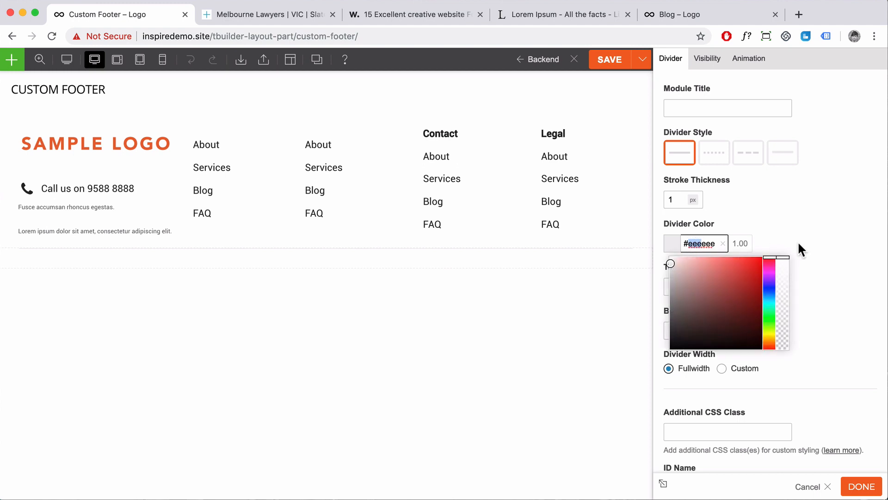
{"action": "left_click", "coordinate": [714, 245]}
{"action": "left_click", "coordinate": [796, 247]}
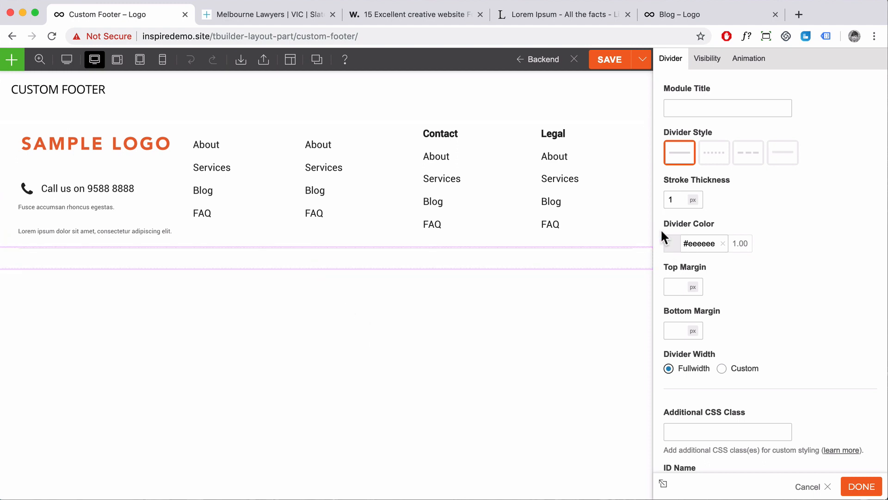
{"action": "left_click", "coordinate": [861, 487]}
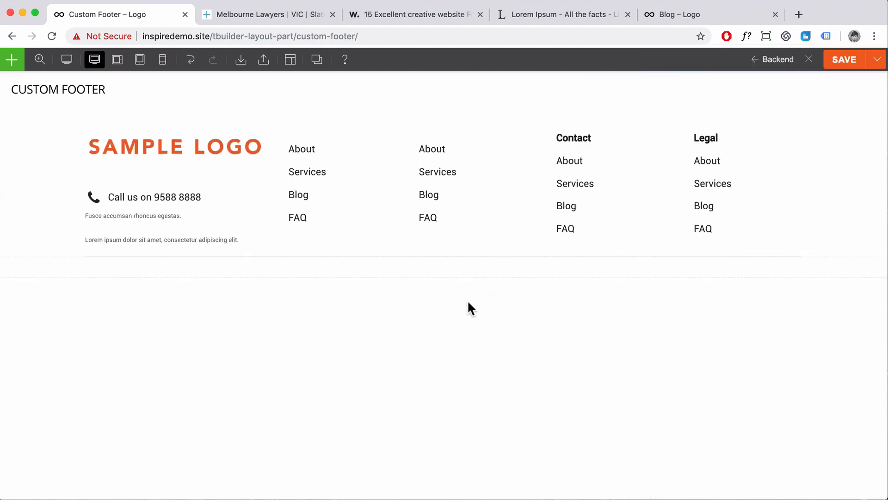
{"action": "left_click", "coordinate": [67, 61]}
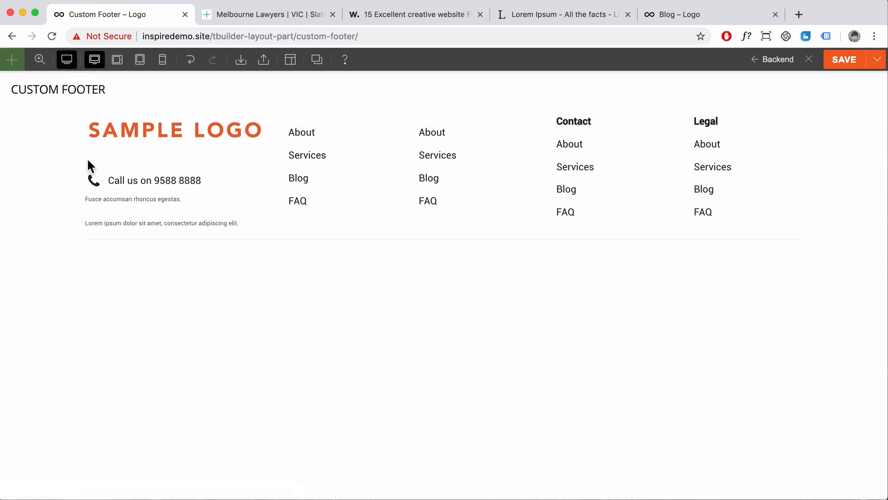
{"action": "left_click", "coordinate": [67, 66]}
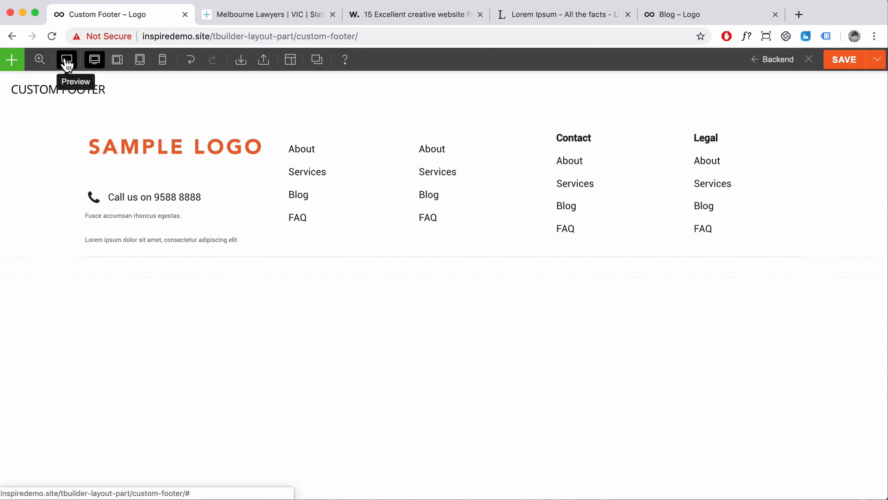
- Split the empty row below the divider into a three-quarter and a one-quarter column, following the Slater and Gordon footer's bottom section
{"action": "left_click", "coordinate": [250, 14]}
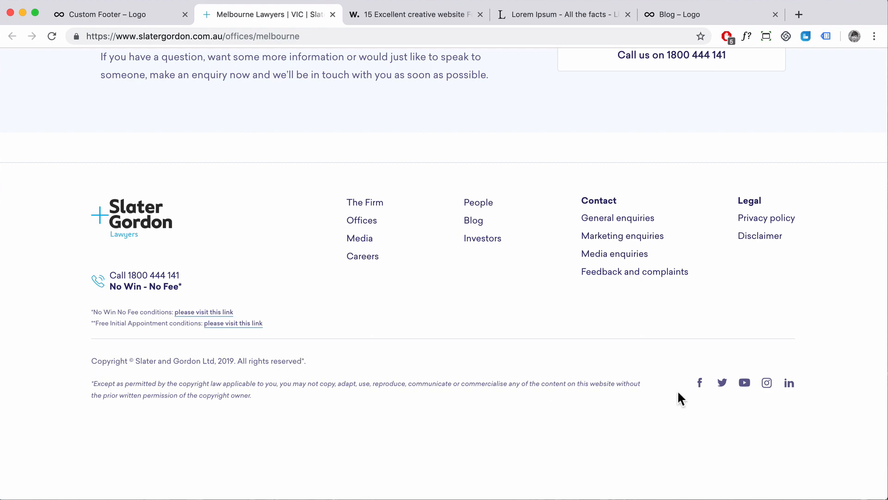
{"action": "left_click", "coordinate": [148, 14]}
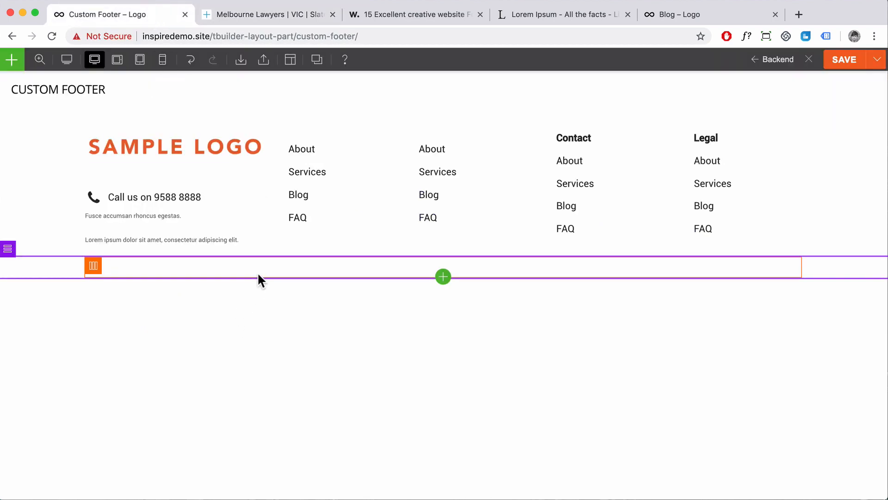
{"action": "mouse_move", "coordinate": [7, 249]}
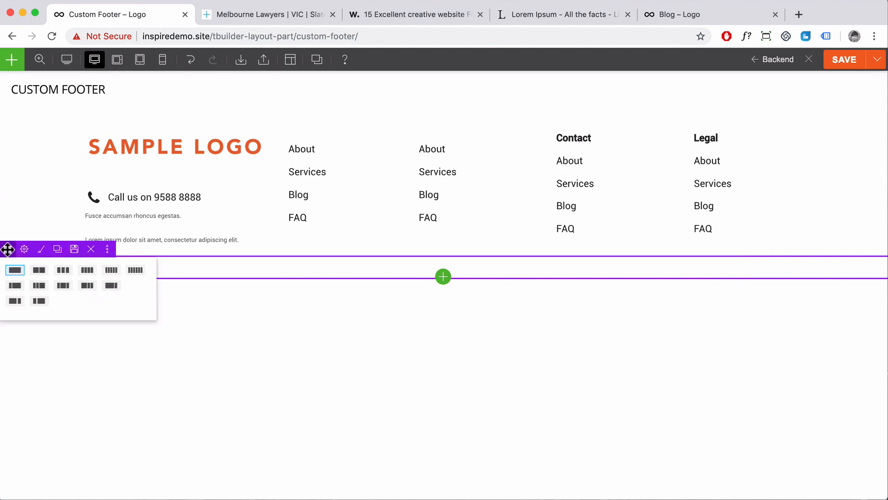
{"action": "left_click", "coordinate": [110, 285]}
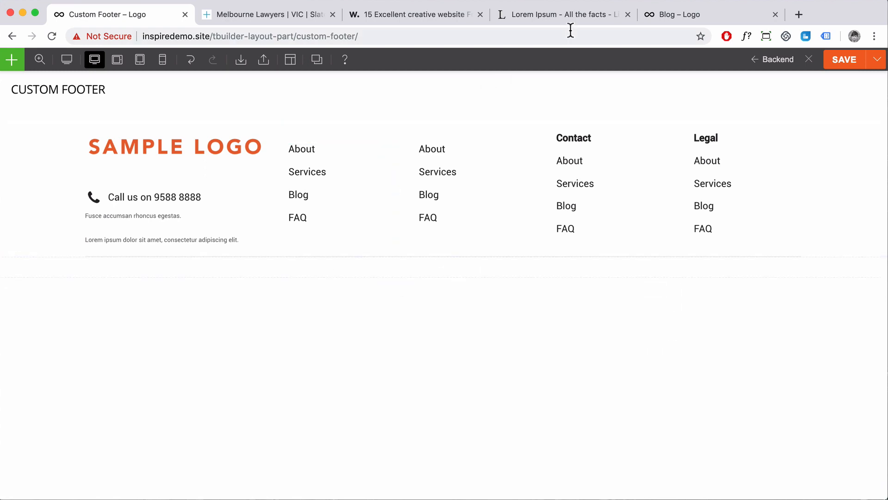
- Add a Text module in the wide bottom column with "Lorem ipsum dolor sit amet, consectetur adipiscing elit." copied from the Lorem Ipsum page
{"action": "left_click", "coordinate": [550, 12]}
{"action": "left_click", "coordinate": [243, 253]}
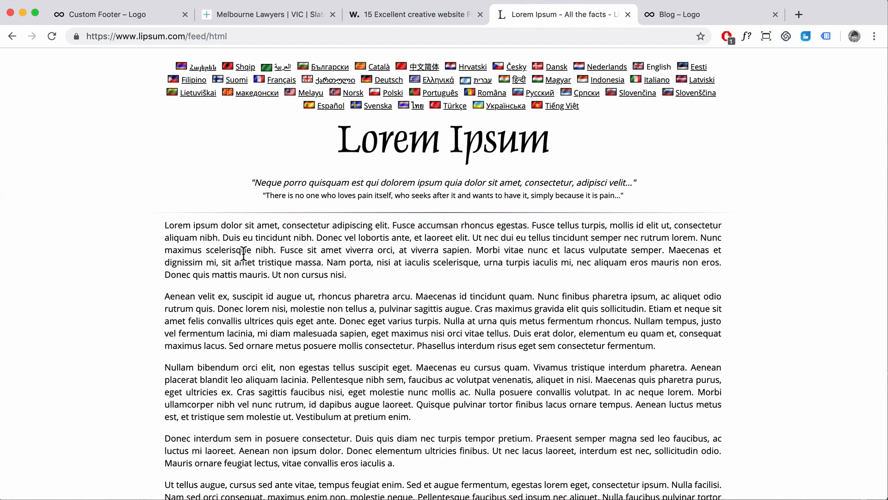
{"action": "left_click_drag", "start_coordinate": [165, 223], "coordinate": [379, 224]}
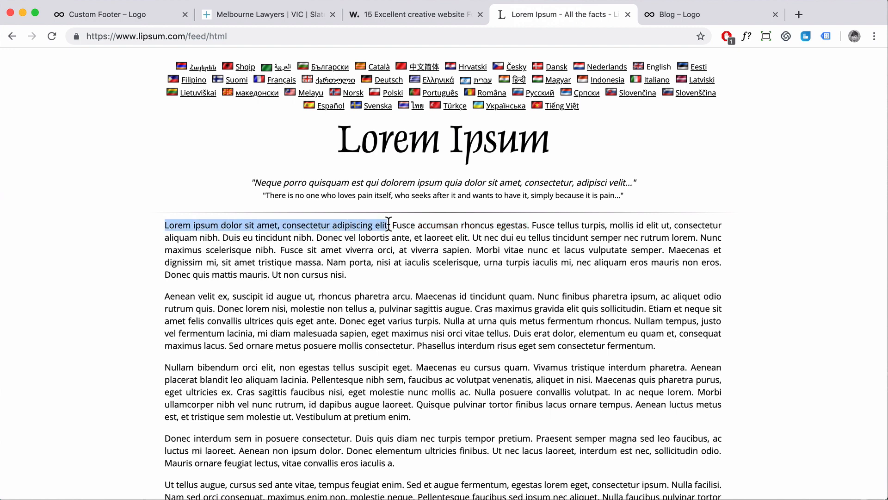
{"action": "left_click", "coordinate": [137, 11]}
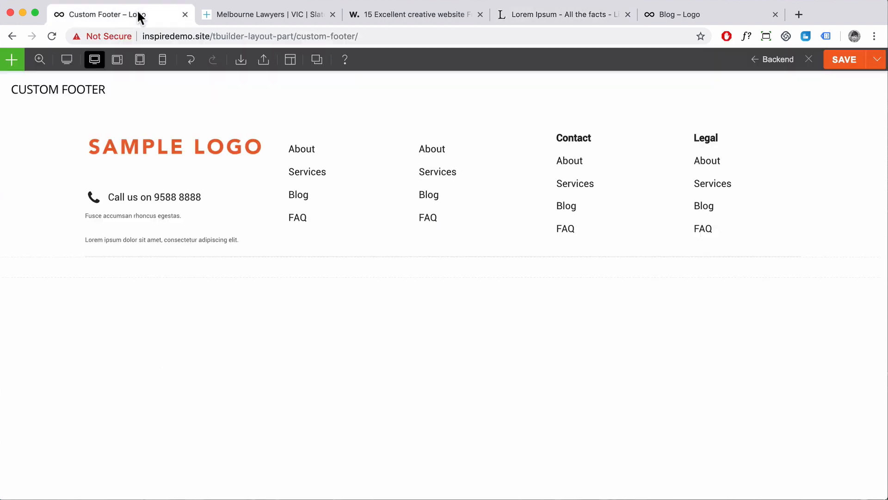
{"action": "left_click", "coordinate": [11, 60]}
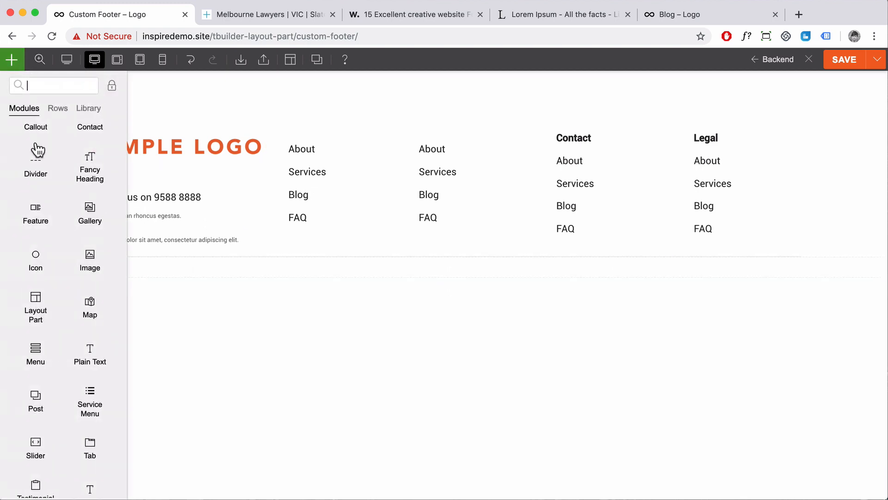
{"action": "scroll", "coordinate": [96, 366], "scroll_direction": "down", "scroll_amount": 3}
{"action": "left_click_drag", "start_coordinate": [95, 366], "coordinate": [203, 273]}
{"action": "left_click_drag", "start_coordinate": [729, 204], "coordinate": [671, 203]}
{"action": "type", "text": "Lorem ipsum dolor sit amet, consectetur adipiscing elit."}
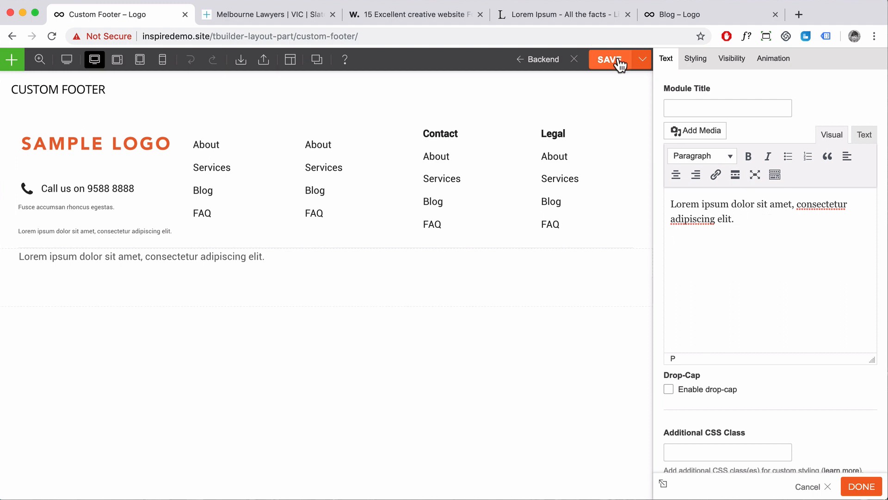
- Add a second paragraph to the bottom Text module, copied from the Lorem Ipsum page from "Fusce accumsan rhoncus egestas." through "Duis eu tincidunt nibh."
{"action": "left_click", "coordinate": [313, 21]}
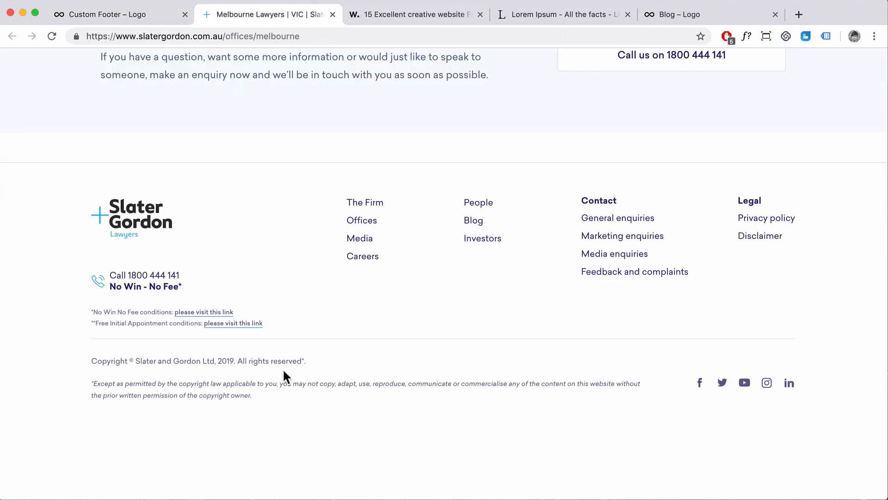
{"action": "left_click_drag", "start_coordinate": [255, 398], "coordinate": [91, 390]}
{"action": "left_click", "coordinate": [89, 394]}
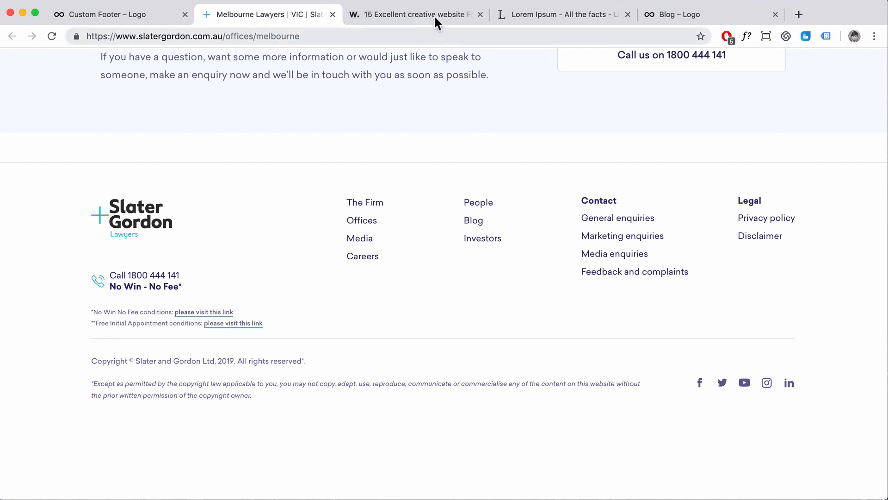
{"action": "left_click", "coordinate": [519, 17]}
{"action": "left_click", "coordinate": [218, 273]}
{"action": "left_click_drag", "start_coordinate": [393, 227], "coordinate": [319, 236]}
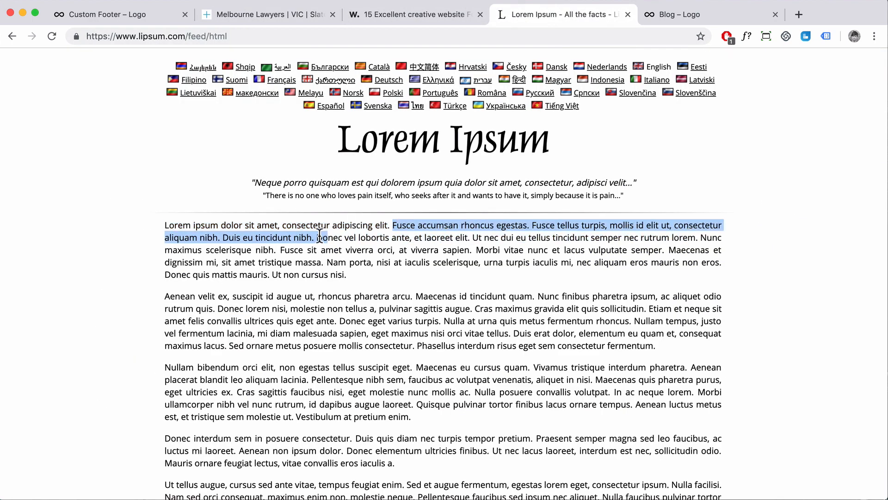
{"action": "left_click", "coordinate": [127, 17]}
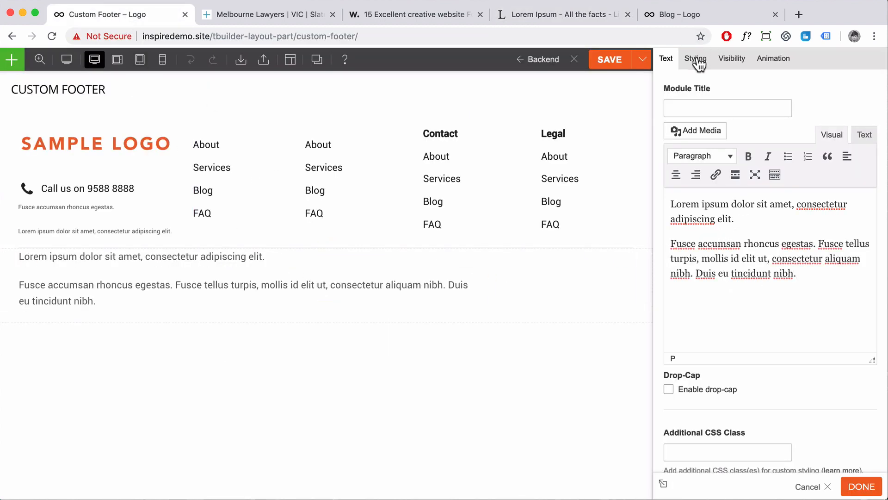
- Set the font size of the bottom Text module to 10 px
{"action": "left_click", "coordinate": [699, 59]}
{"action": "left_click", "coordinate": [733, 178]}
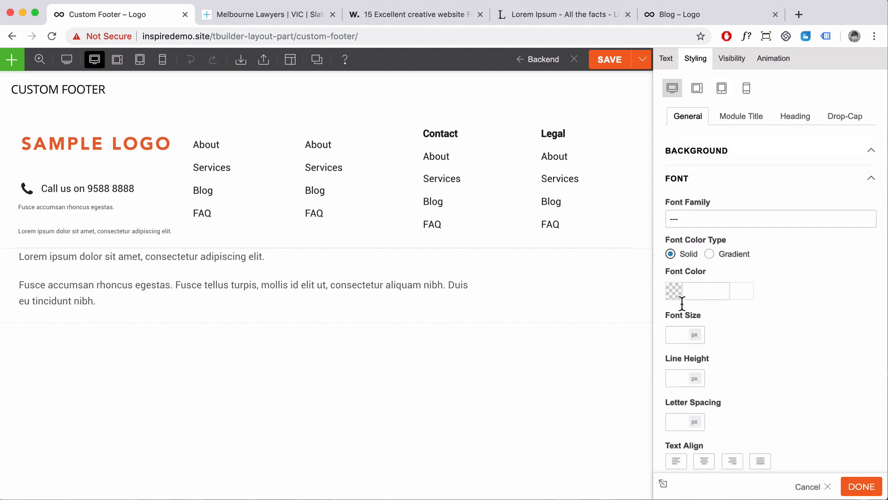
{"action": "type", "text": "12"}
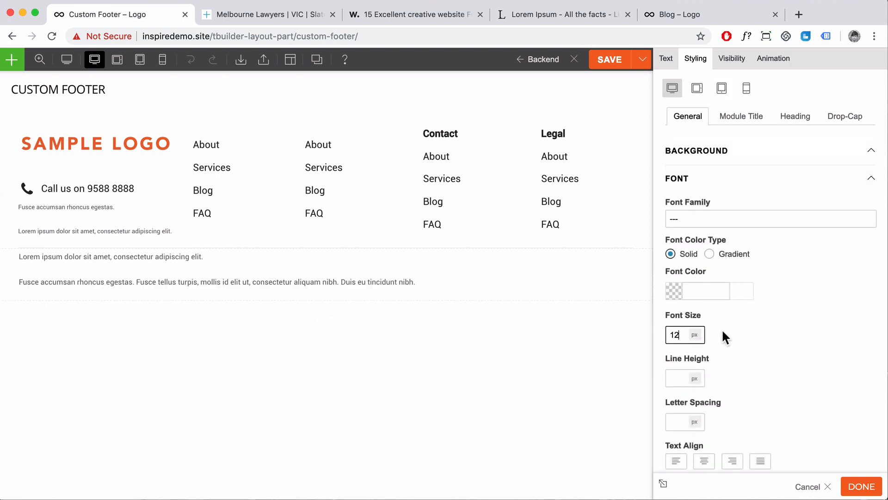
{"action": "key", "text": "BackSpace"}
{"action": "type", "text": "0"}
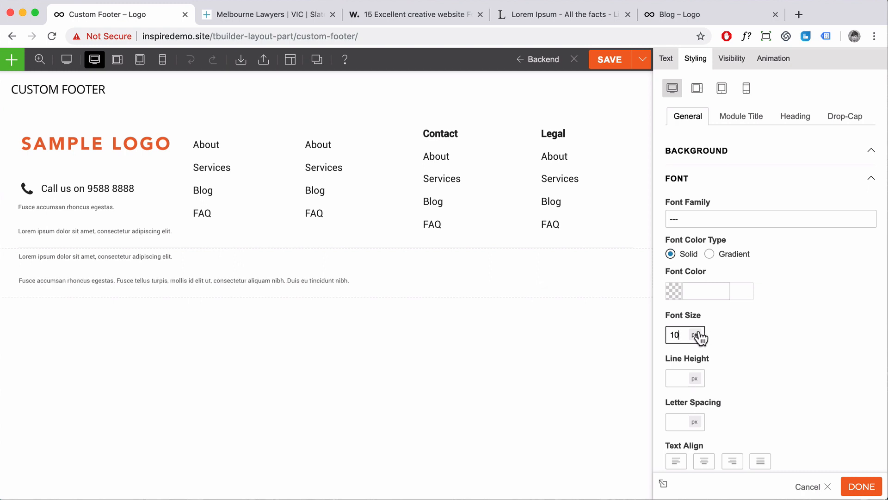
- Set the font color of the bottom Text module to the grey #9e9e9e
{"action": "left_click", "coordinate": [696, 290]}
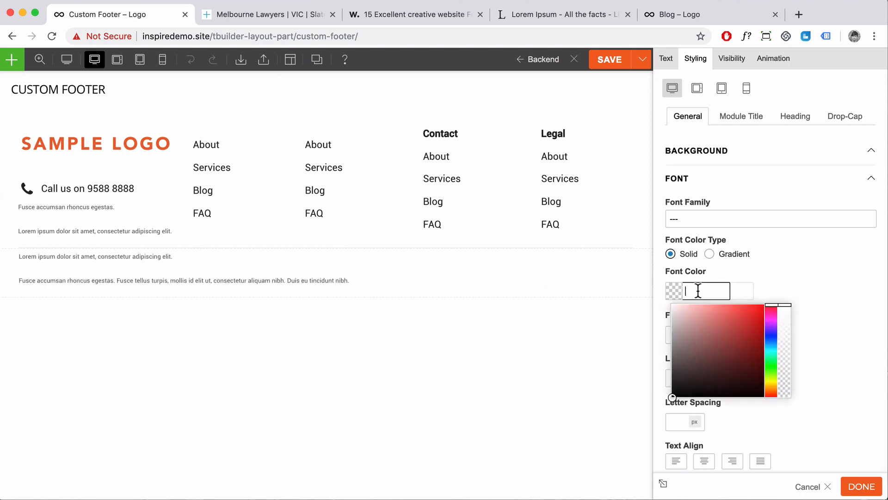
{"action": "left_click_drag", "start_coordinate": [689, 333], "coordinate": [660, 339]}
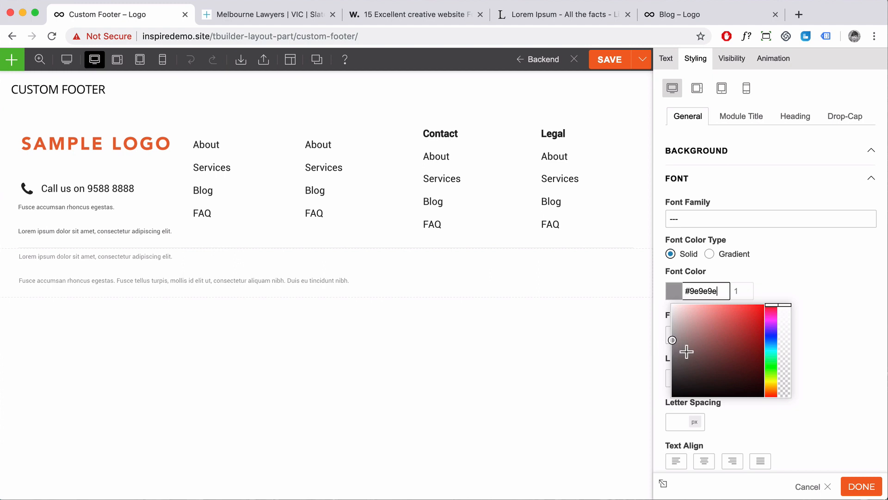
{"action": "scroll", "coordinate": [684, 353], "scroll_direction": "down", "scroll_amount": 1}
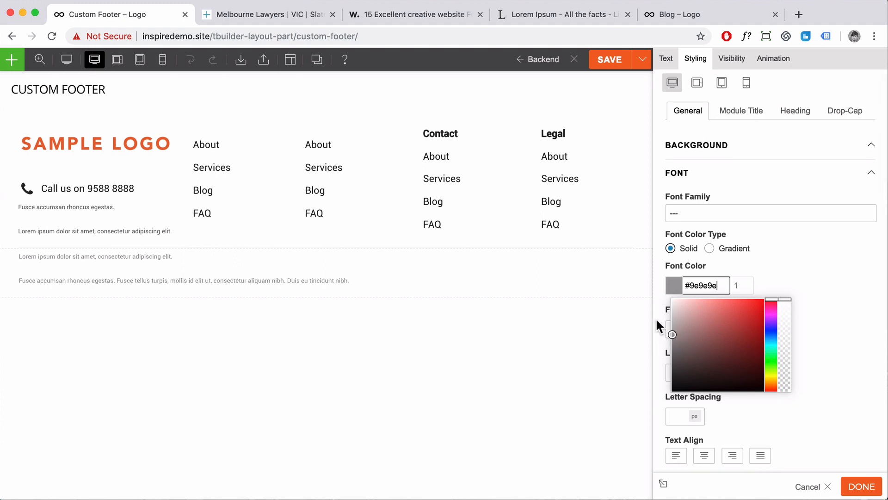
- Compare the bottom Text module's color with the copyright text in the Slater and Gordon footer
{"action": "left_click", "coordinate": [311, 21]}
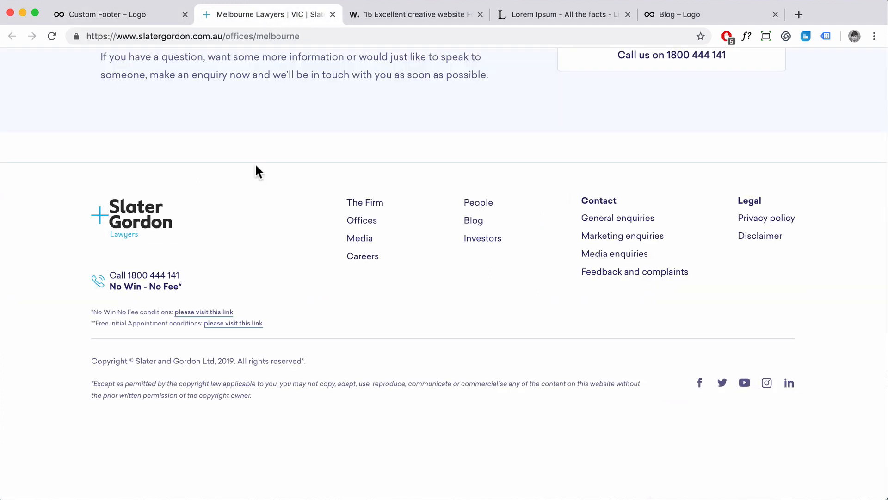
{"action": "left_click", "coordinate": [149, 15]}
{"action": "left_click", "coordinate": [221, 15]}
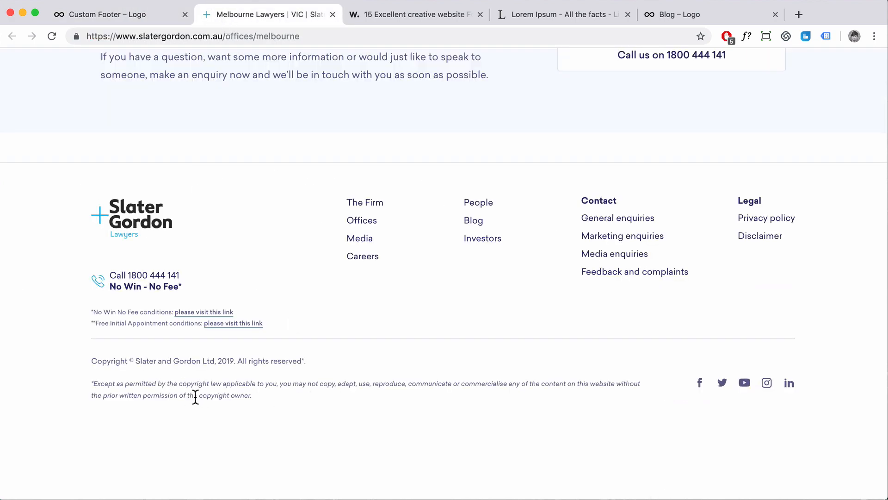
{"action": "left_click_drag", "start_coordinate": [261, 398], "coordinate": [91, 366]}
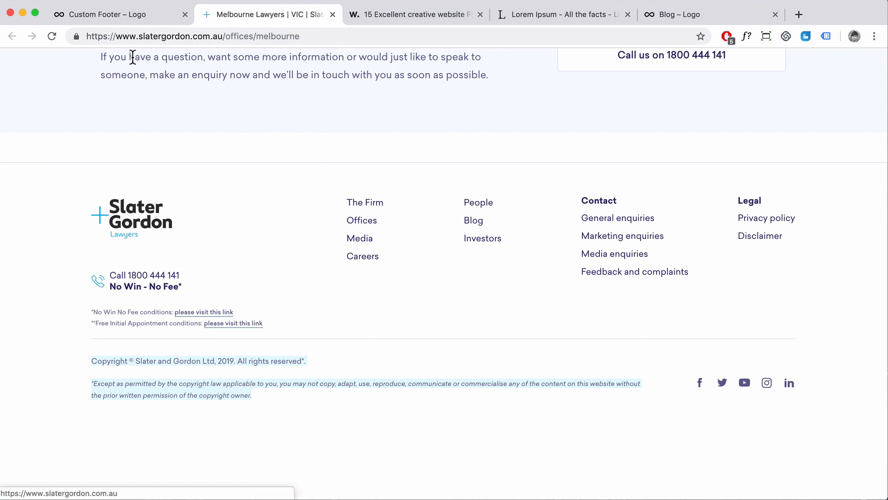
{"action": "left_click", "coordinate": [152, 18]}
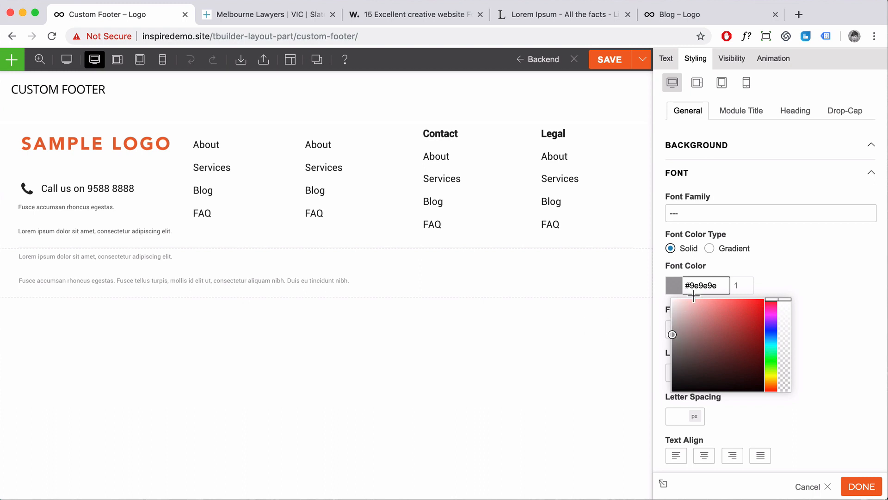
- Clear the font color of the bottom Text module and finish editing the module
{"action": "left_click_drag", "start_coordinate": [714, 286], "coordinate": [733, 270]}
{"action": "key", "text": "BackSpace"}
{"action": "left_click", "coordinate": [793, 271]}
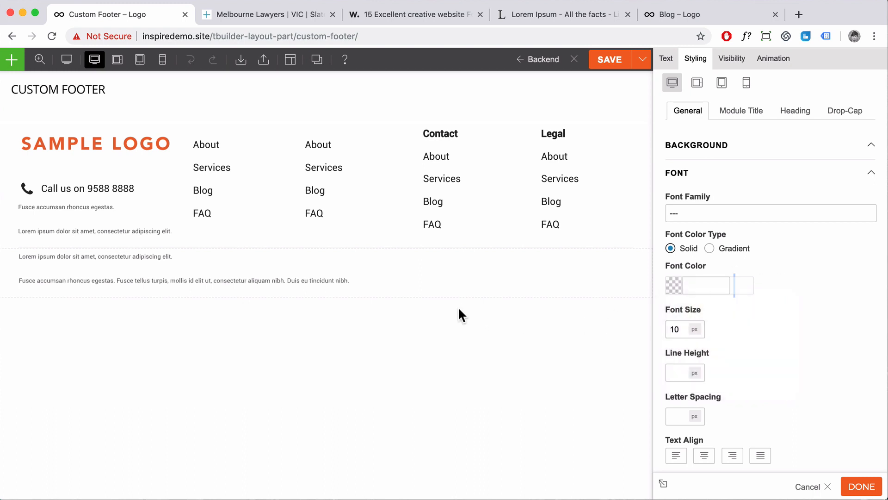
{"action": "left_click", "coordinate": [860, 487]}
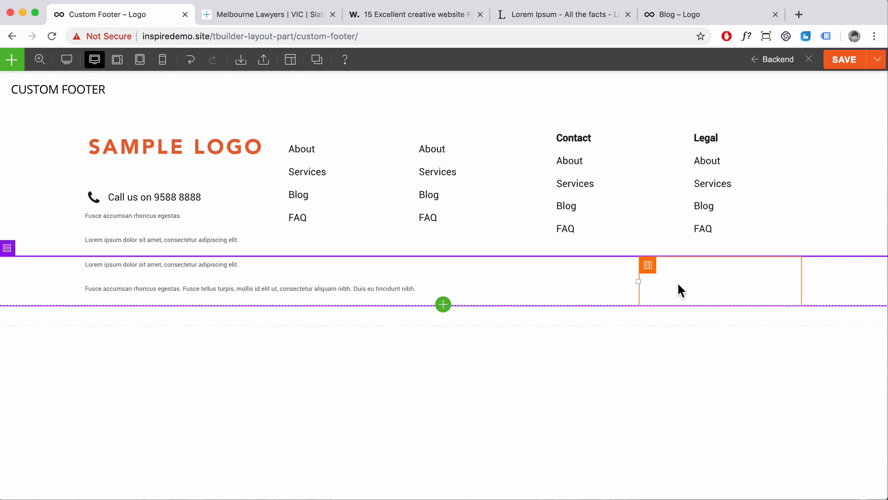
- Add a Widget module to the empty narrow column of the bottom row and choose the Themify - Social Links widget
{"action": "left_click", "coordinate": [11, 59]}
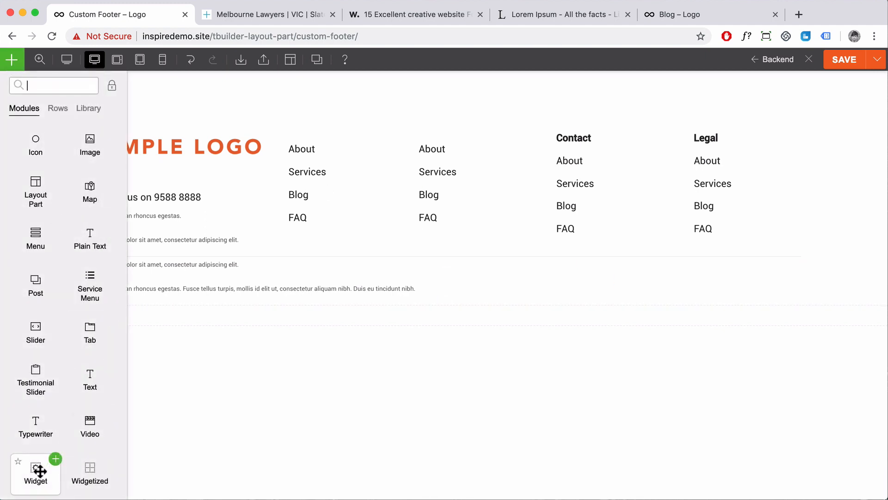
{"action": "left_click_drag", "start_coordinate": [36, 470], "coordinate": [702, 293]}
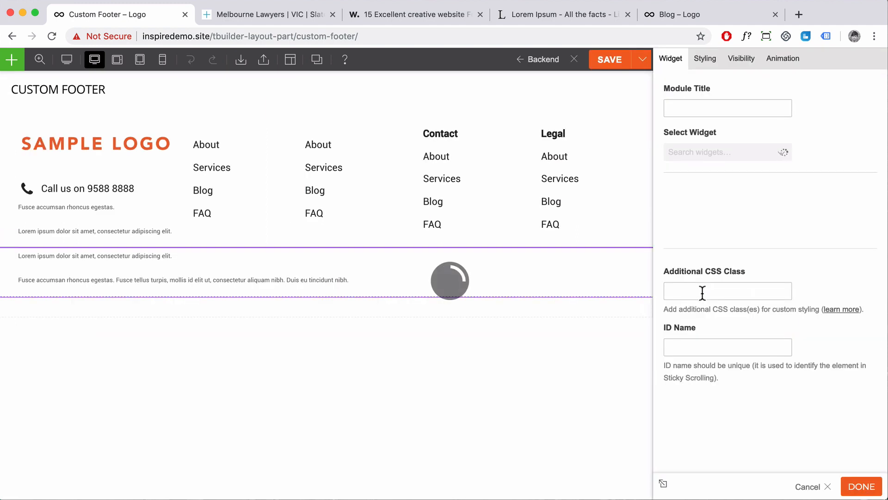
{"action": "left_click", "coordinate": [719, 151]}
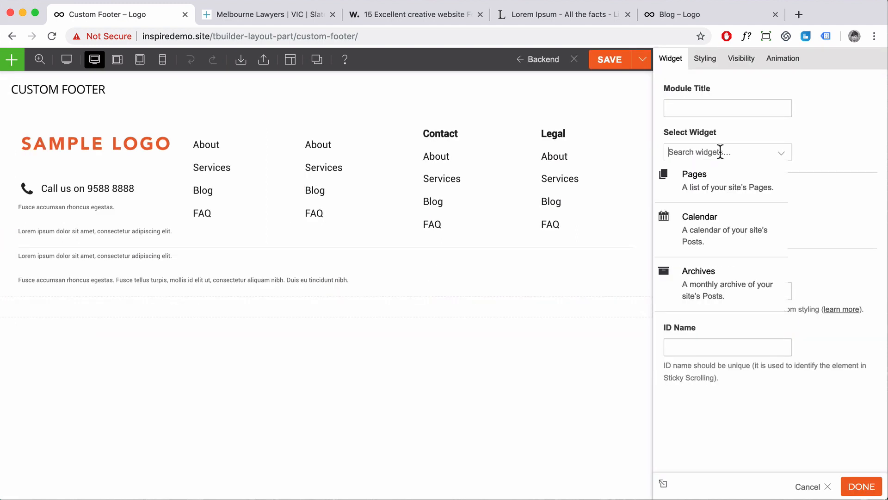
{"action": "scroll", "coordinate": [767, 193], "scroll_direction": "down", "scroll_amount": 15}
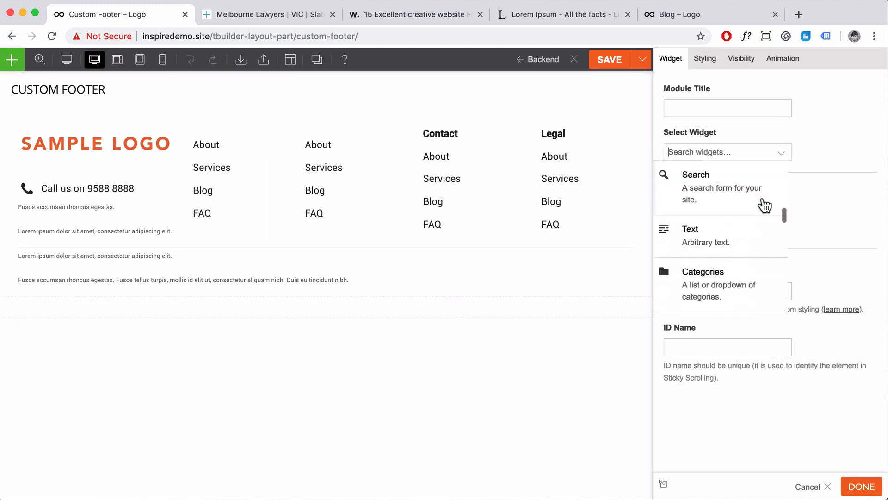
{"action": "scroll", "coordinate": [761, 206], "scroll_direction": "down", "scroll_amount": 10}
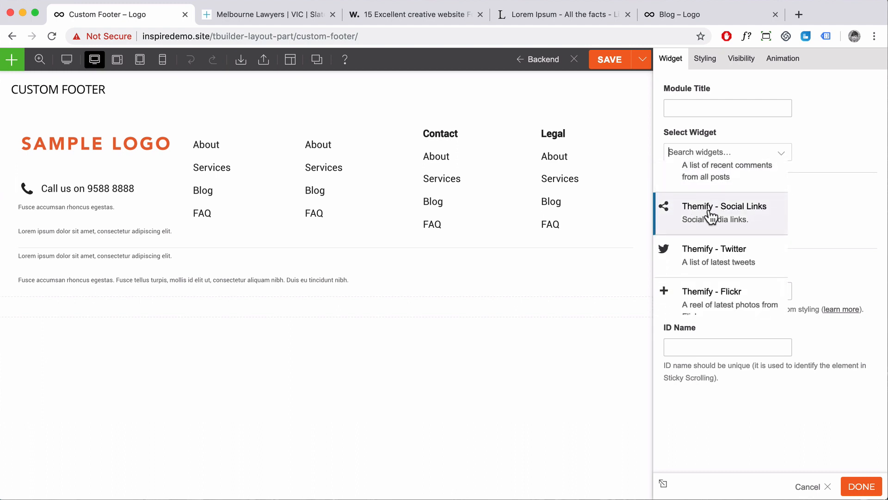
{"action": "left_click", "coordinate": [711, 215]}
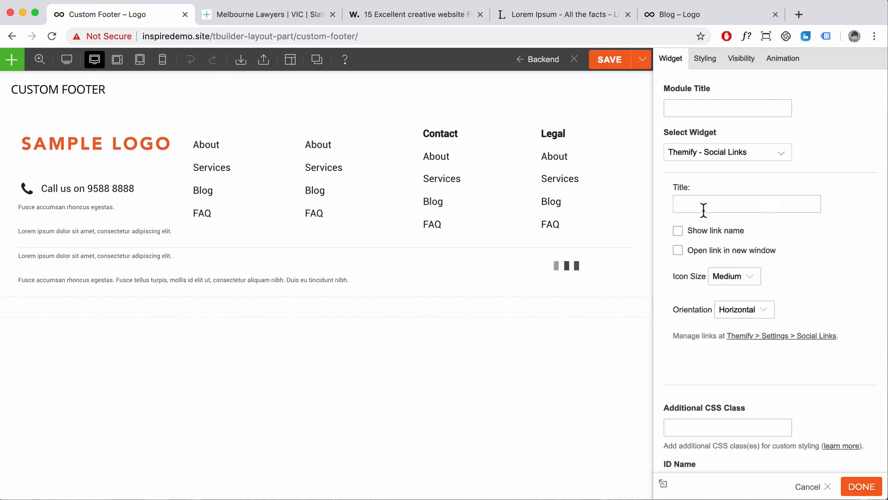
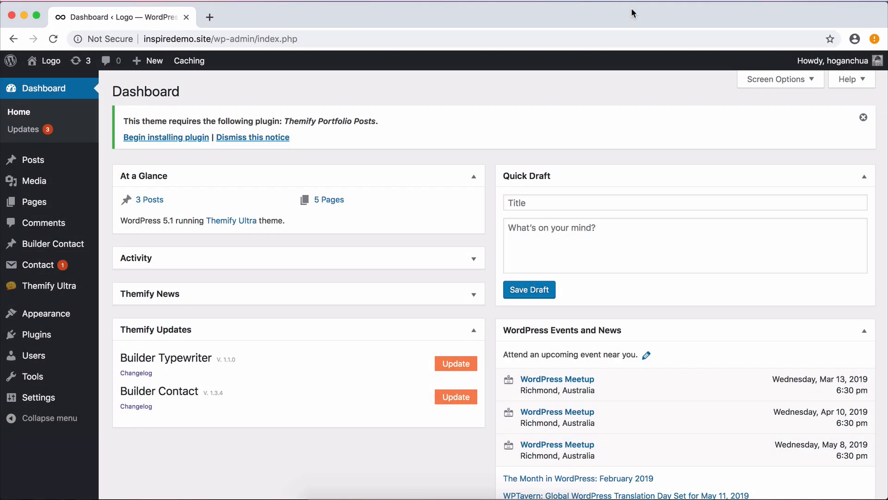
- Open the Social Links section of the Themify settings in the WordPress dashboard and examine the Twitter entry's link
{"action": "mouse_move", "coordinate": [46, 287]}
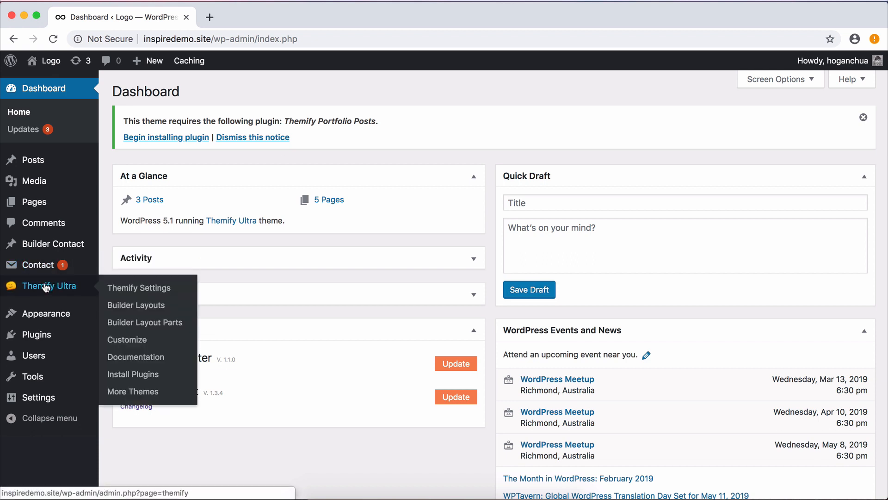
{"action": "left_click", "coordinate": [121, 291]}
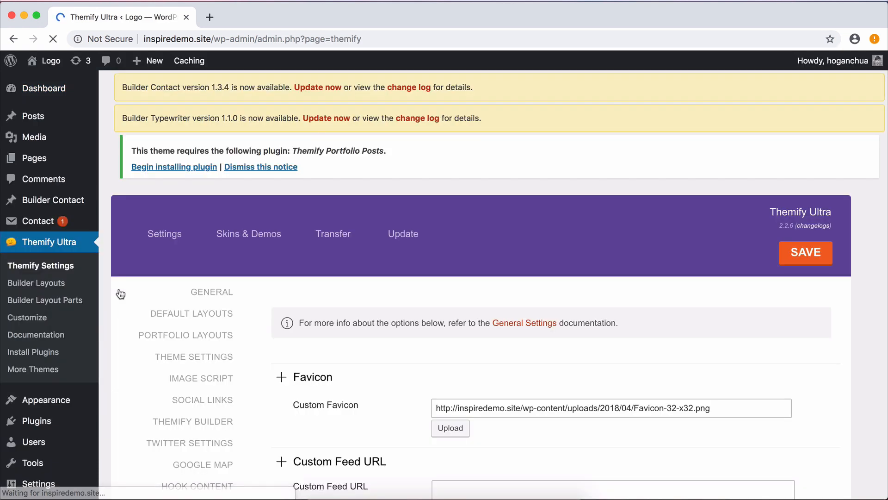
{"action": "scroll", "coordinate": [213, 294], "scroll_direction": "down", "scroll_amount": 2}
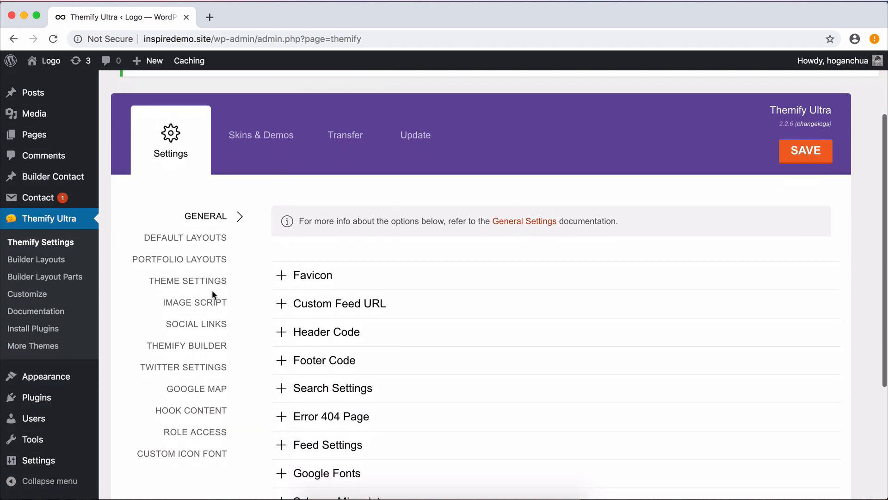
{"action": "left_click", "coordinate": [200, 323]}
{"action": "scroll", "coordinate": [380, 276], "scroll_direction": "down", "scroll_amount": 2}
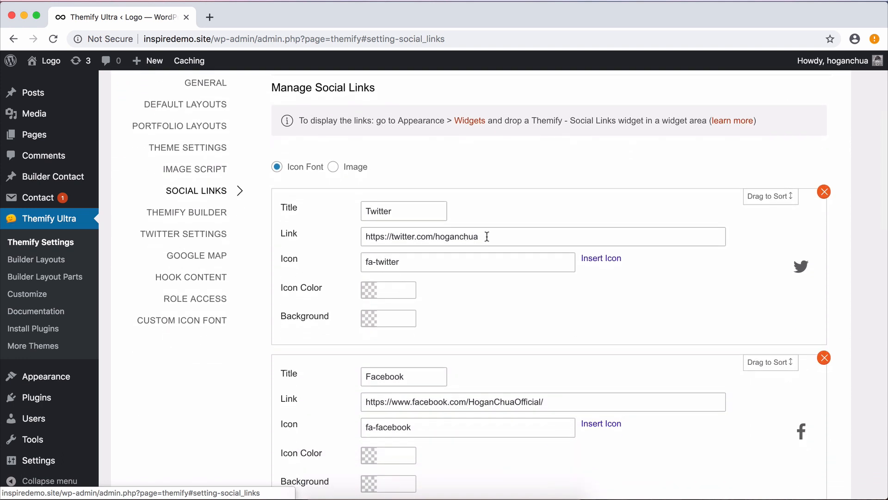
{"action": "left_click_drag", "start_coordinate": [488, 237], "coordinate": [361, 239]}
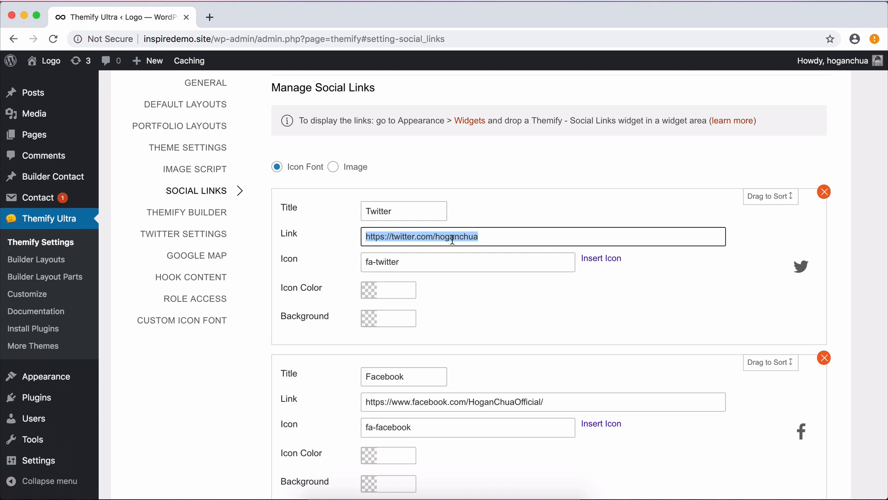
- Remove the Spotify entry at the end of the social links list
{"action": "scroll", "coordinate": [451, 240], "scroll_direction": "down", "scroll_amount": 3}
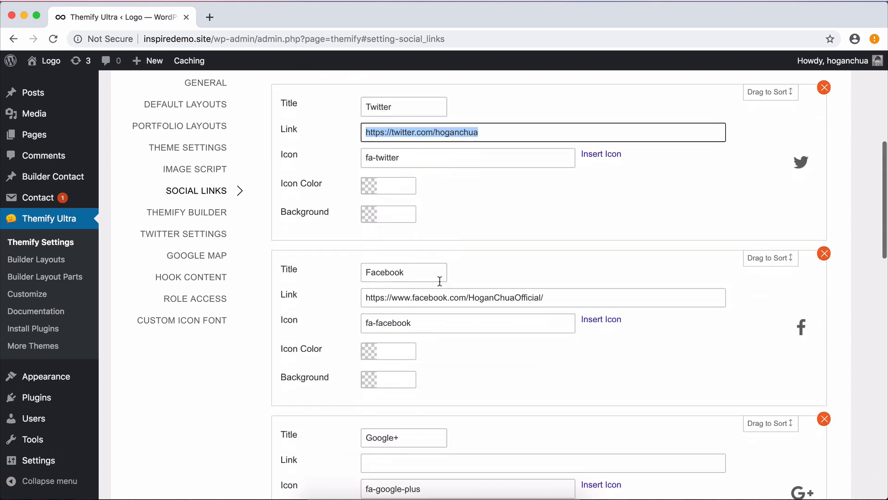
{"action": "scroll", "coordinate": [419, 297], "scroll_direction": "down", "scroll_amount": 3}
{"action": "scroll", "coordinate": [422, 296], "scroll_direction": "down", "scroll_amount": 5}
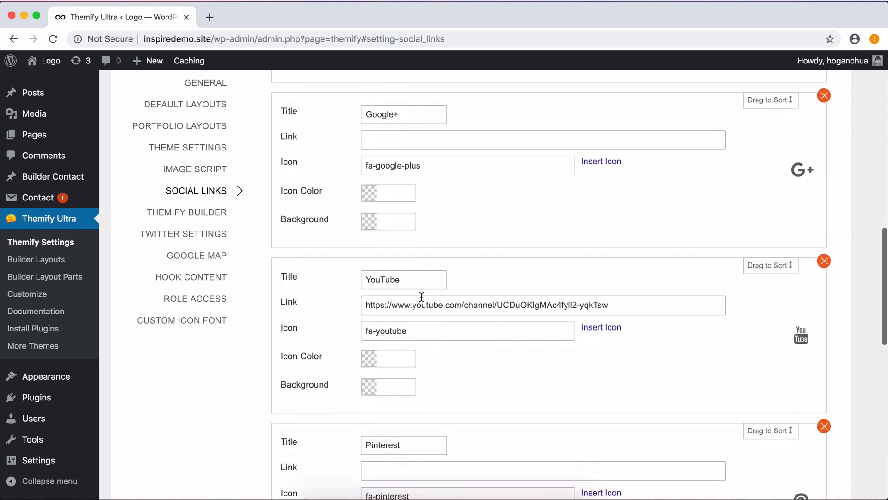
{"action": "scroll", "coordinate": [422, 296], "scroll_direction": "down", "scroll_amount": 2}
{"action": "scroll", "coordinate": [421, 297], "scroll_direction": "down", "scroll_amount": 4}
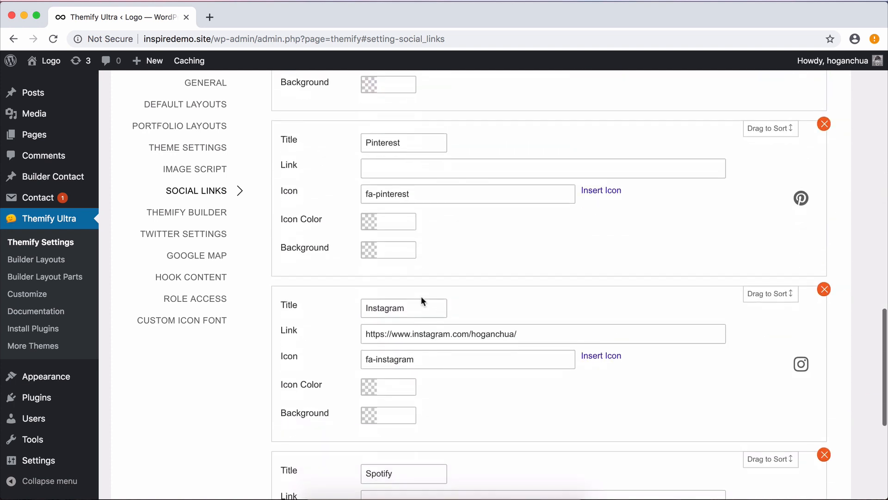
{"action": "scroll", "coordinate": [456, 337], "scroll_direction": "down", "scroll_amount": 5}
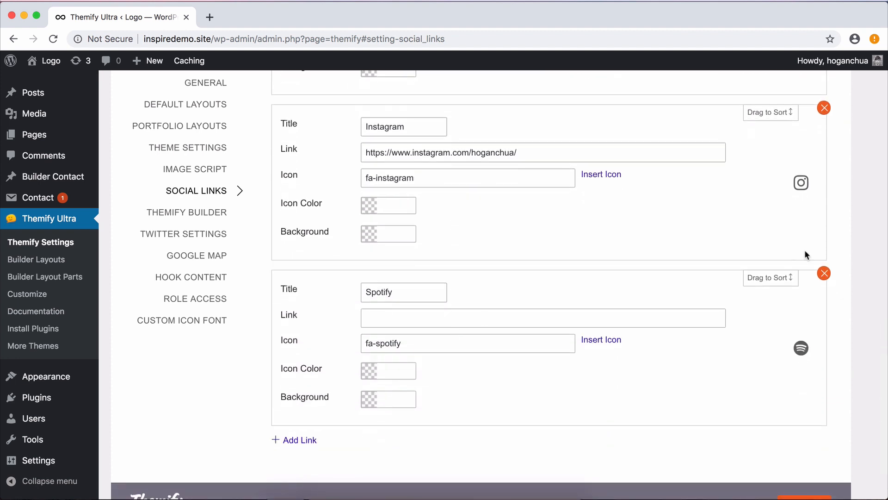
{"action": "left_click", "coordinate": [824, 273]}
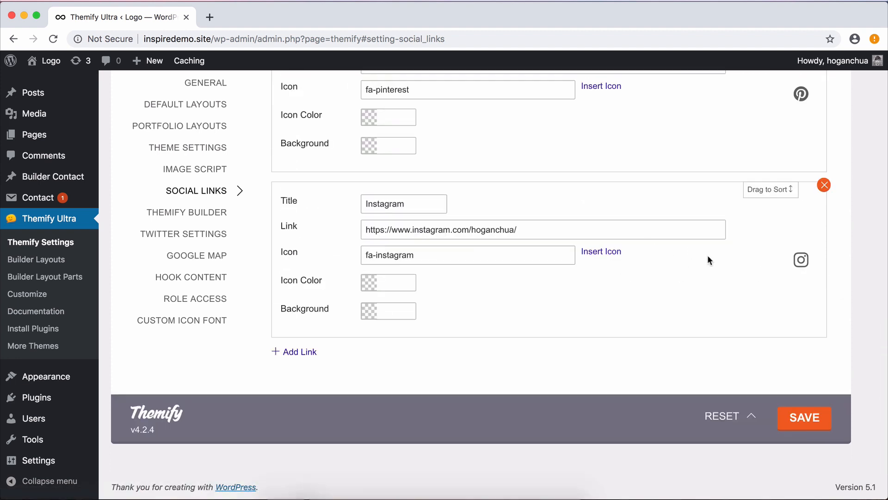
- Add a new social link at the end of the list and title it Spotify
{"action": "scroll", "coordinate": [466, 280], "scroll_direction": "up", "scroll_amount": 10}
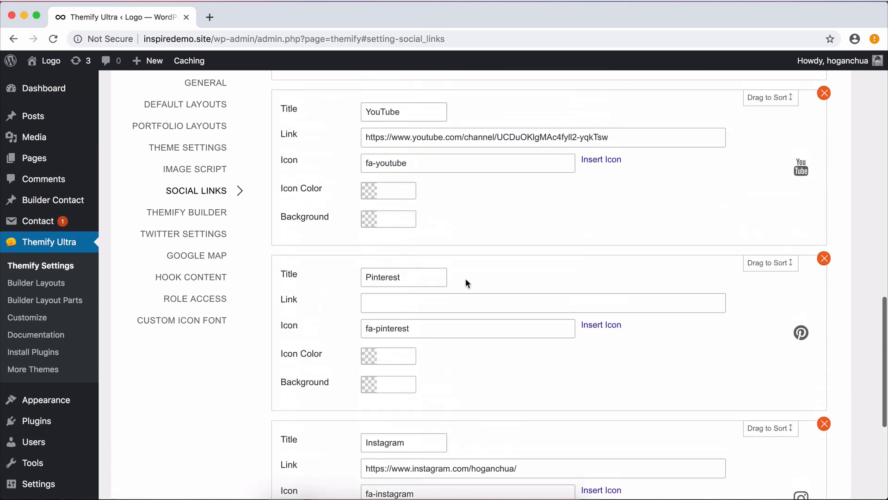
{"action": "scroll", "coordinate": [465, 281], "scroll_direction": "down", "scroll_amount": 15}
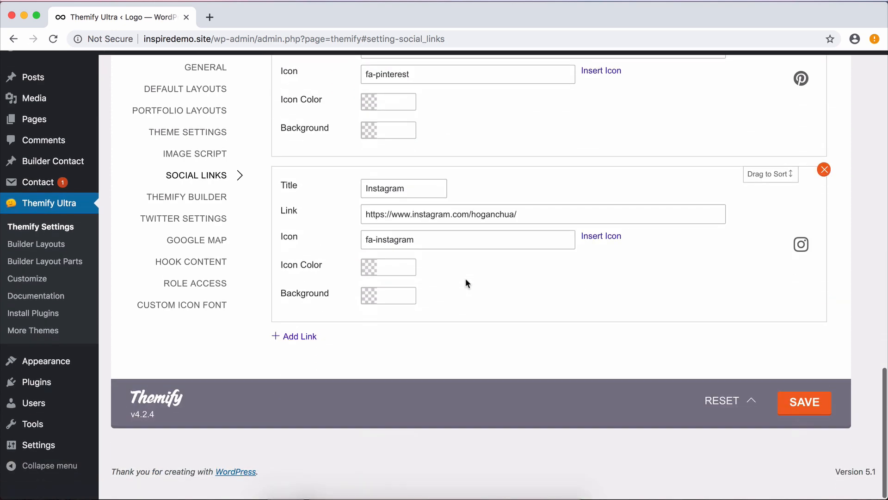
{"action": "left_click", "coordinate": [296, 352]}
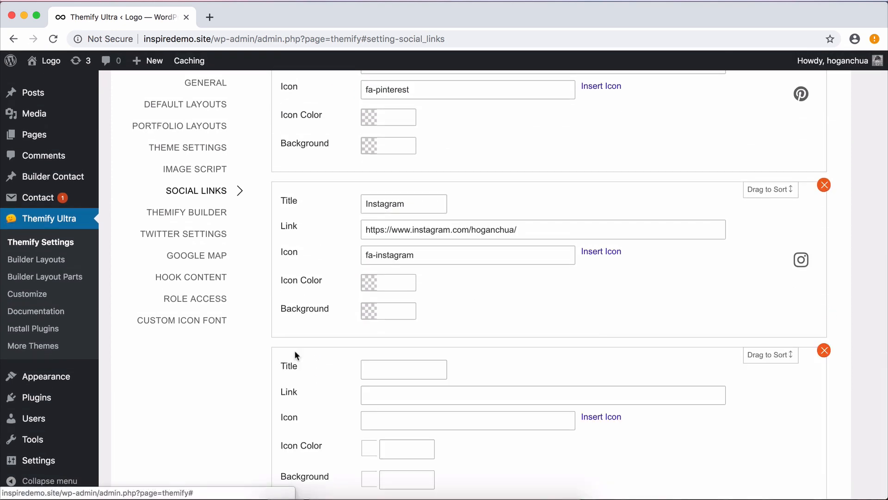
{"action": "left_click", "coordinate": [366, 370]}
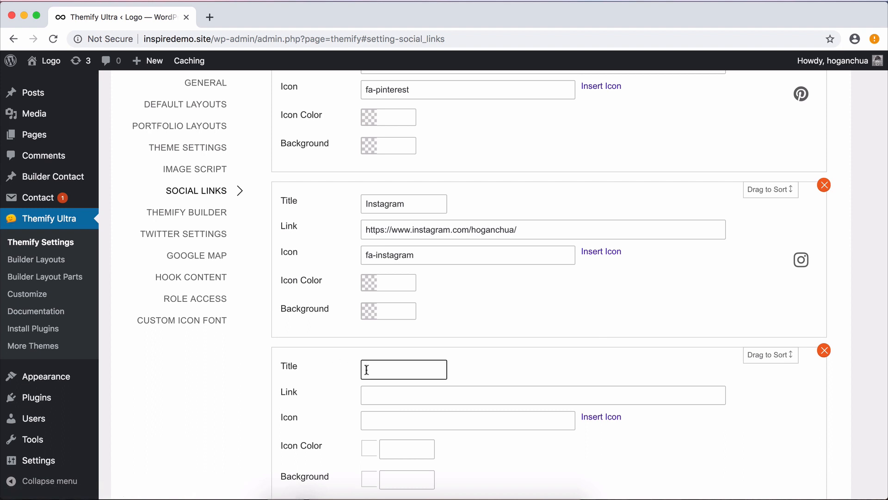
{"action": "type", "text": "s"}
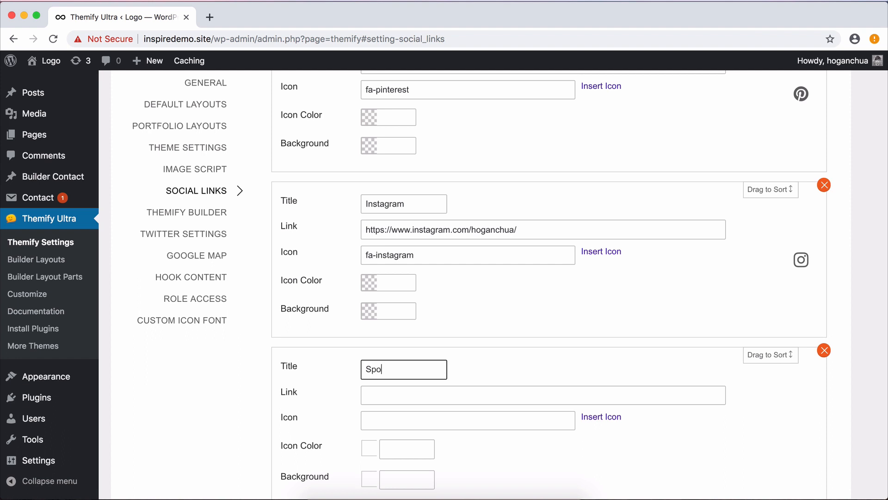
{"action": "left_click", "coordinate": [407, 399]}
- Assign the FontAwesome spotify icon from the Brand category to the new Spotify link and save the settings
{"action": "scroll", "coordinate": [421, 390], "scroll_direction": "down", "scroll_amount": 3}
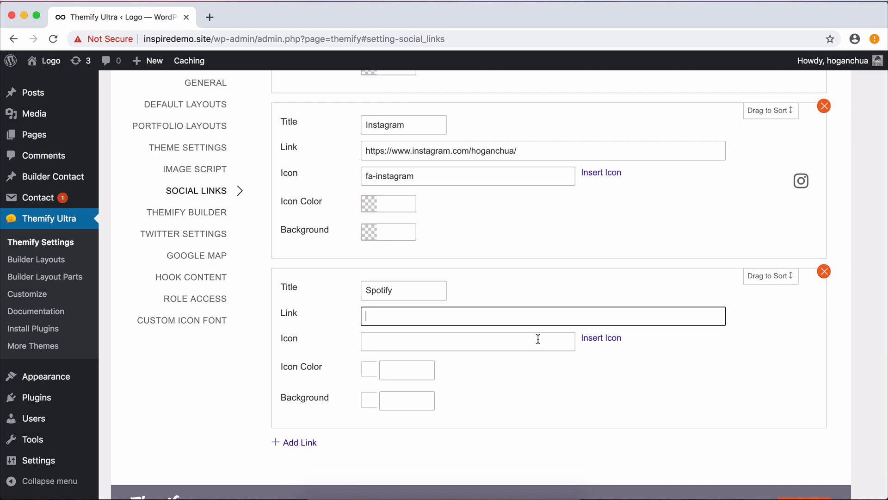
{"action": "left_click", "coordinate": [598, 341]}
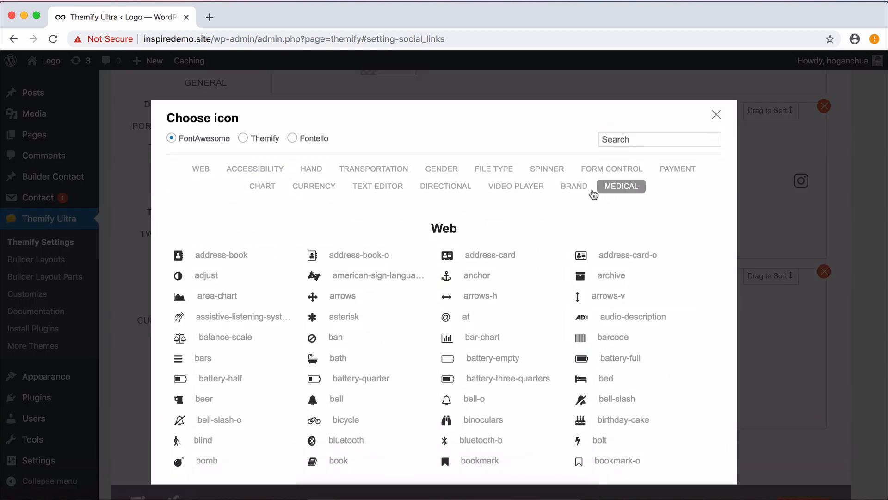
{"action": "left_click", "coordinate": [575, 188]}
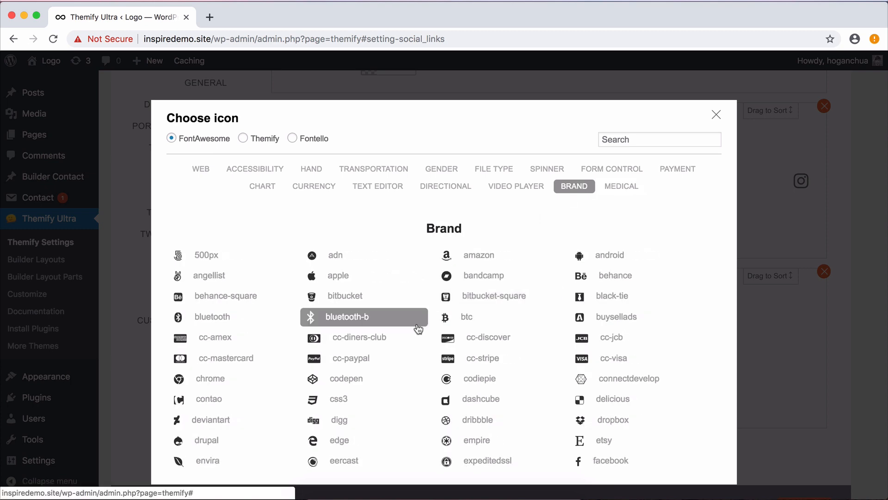
{"action": "scroll", "coordinate": [418, 329], "scroll_direction": "down", "scroll_amount": 5}
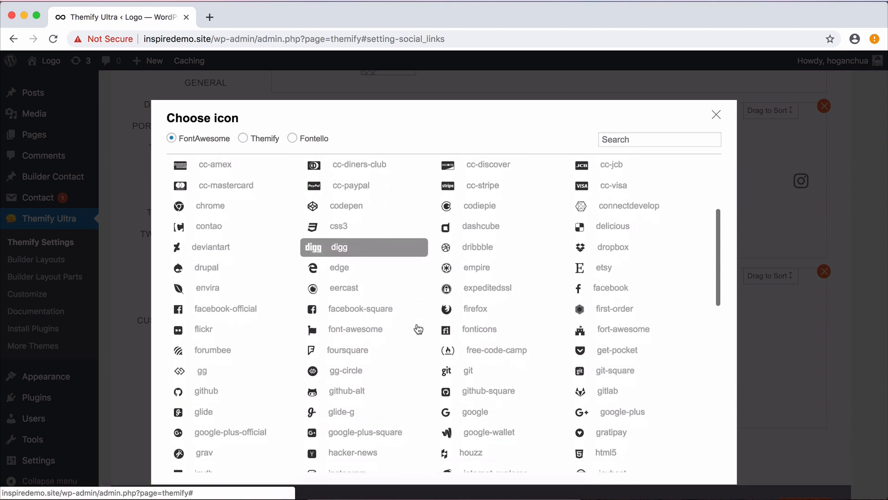
{"action": "scroll", "coordinate": [419, 329], "scroll_direction": "down", "scroll_amount": 10}
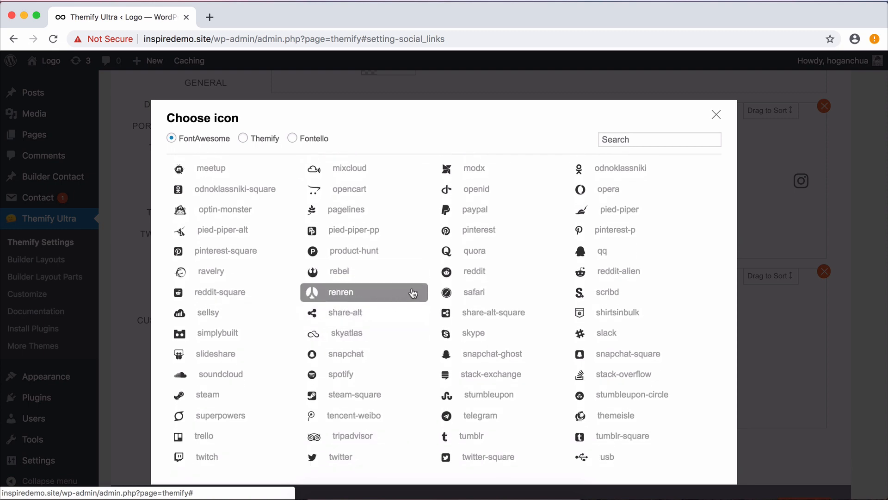
{"action": "left_click", "coordinate": [333, 373]}
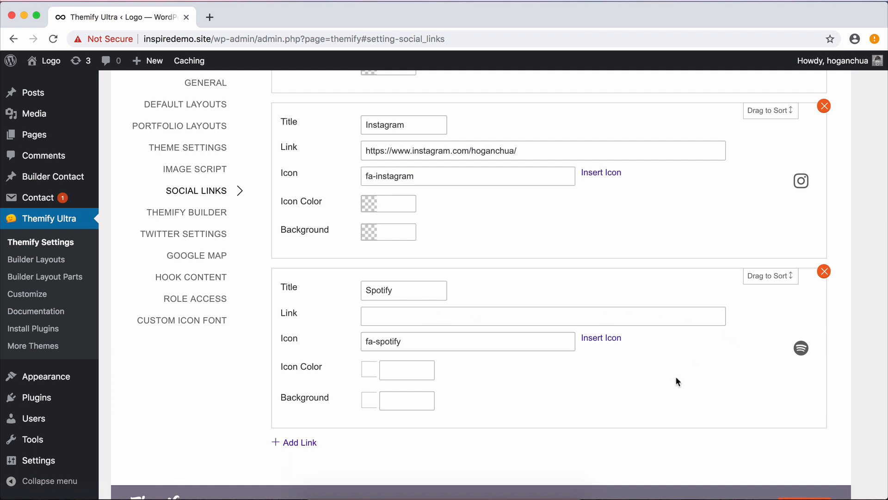
{"action": "scroll", "coordinate": [675, 376], "scroll_direction": "down", "scroll_amount": 3}
{"action": "left_click", "coordinate": [815, 419]}
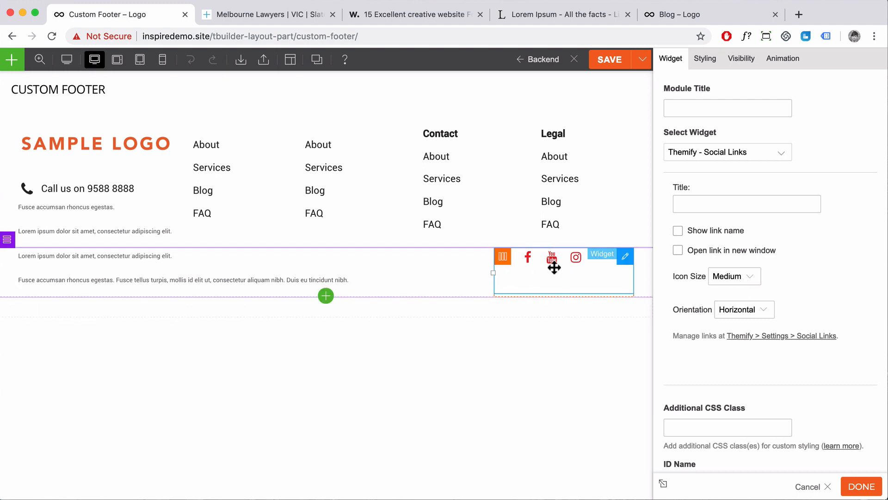
- Try the Small icon size on the footer's Social Links widget and set it back to Medium
{"action": "left_click", "coordinate": [754, 279]}
{"action": "left_click", "coordinate": [696, 262]}
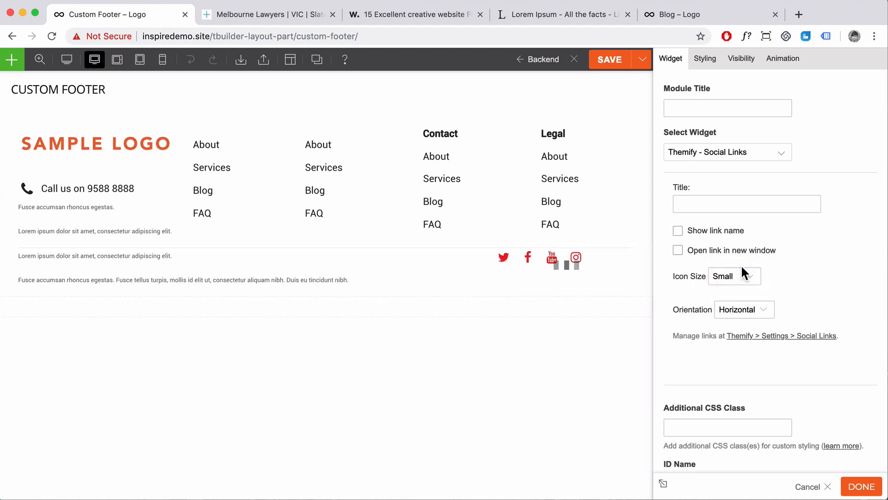
{"action": "left_click", "coordinate": [755, 280]}
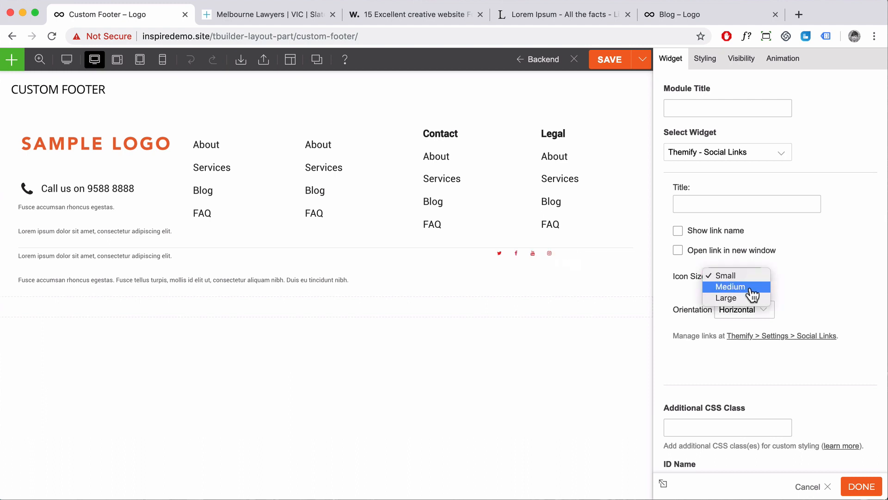
{"action": "left_click", "coordinate": [740, 287]}
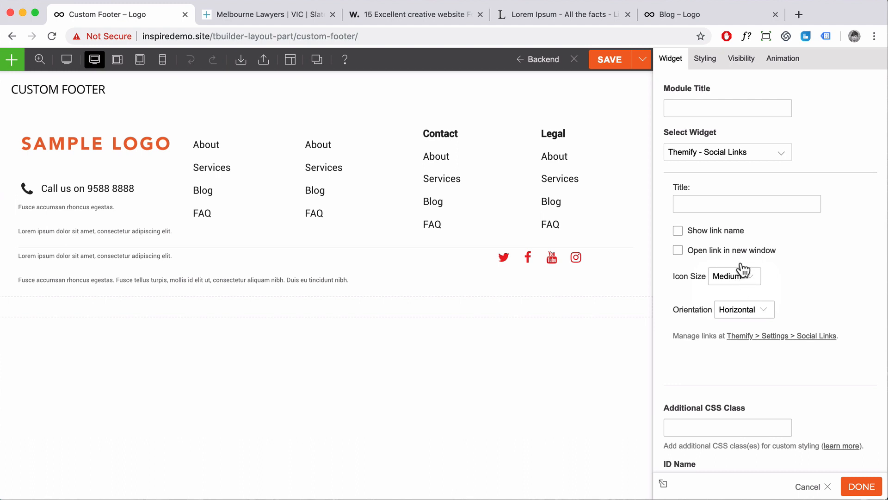
- Try the title Socials on the Social Links widget and clear it again
{"action": "left_click", "coordinate": [720, 203]}
{"action": "type", "text": "So"}
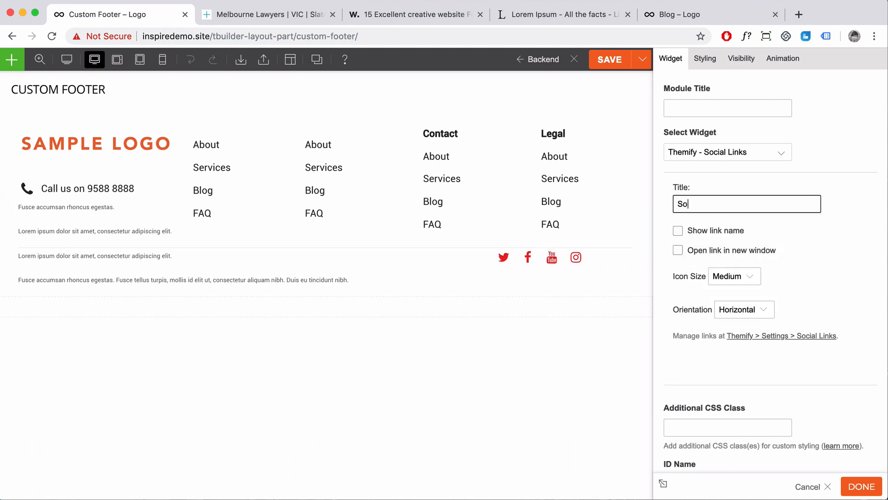
{"action": "type", "text": "cials"}
{"action": "left_click", "coordinate": [825, 220]}
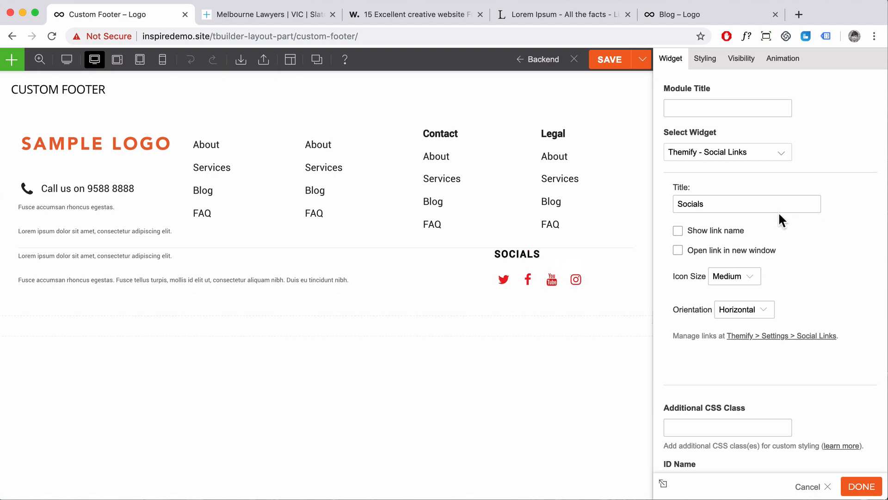
{"action": "double_click", "coordinate": [742, 200]}
{"action": "key", "text": "BackSpace"}
{"action": "left_click", "coordinate": [843, 236]}
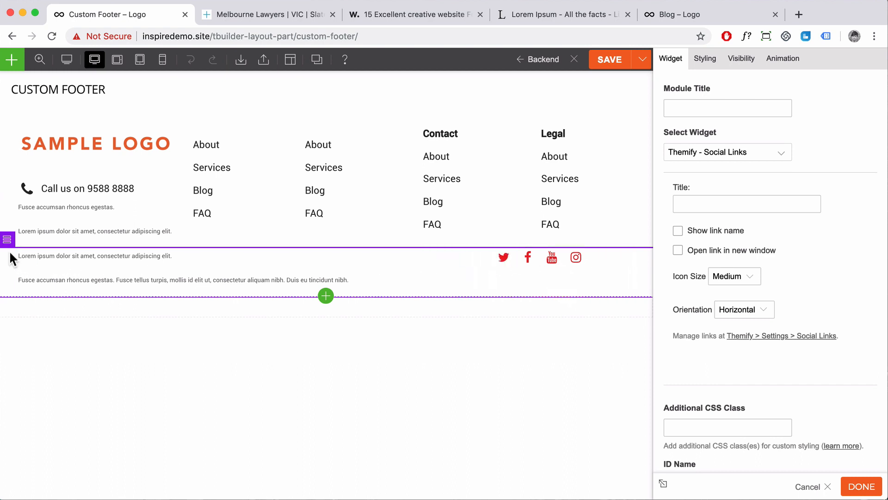
- Set the column alignment of the lower footer row to middle and finish editing the Social Links widget
{"action": "mouse_move", "coordinate": [8, 240]}
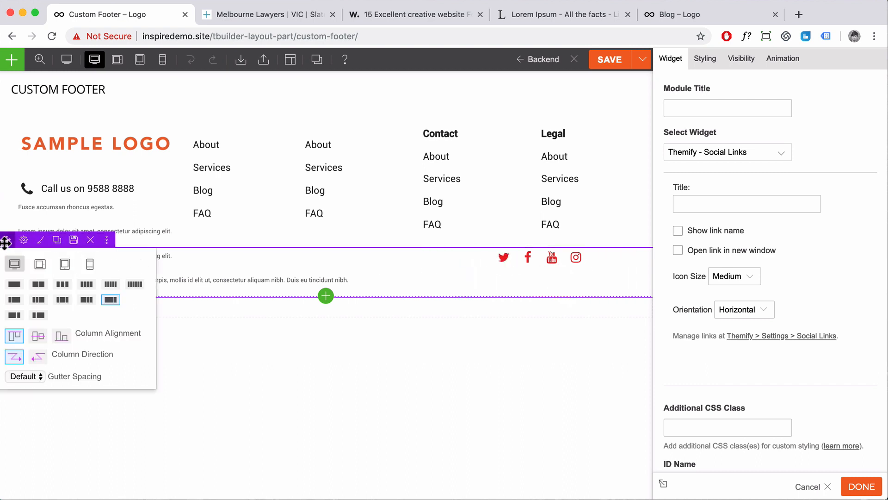
{"action": "left_click", "coordinate": [36, 336]}
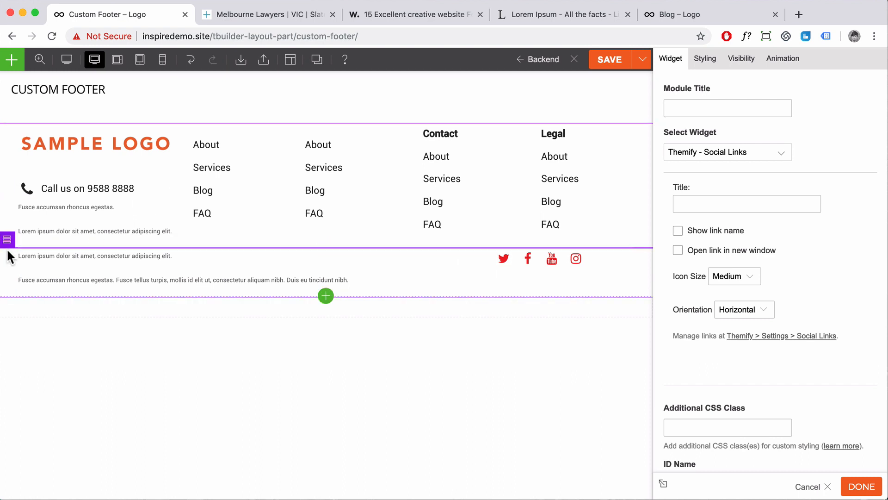
{"action": "mouse_move", "coordinate": [7, 240]}
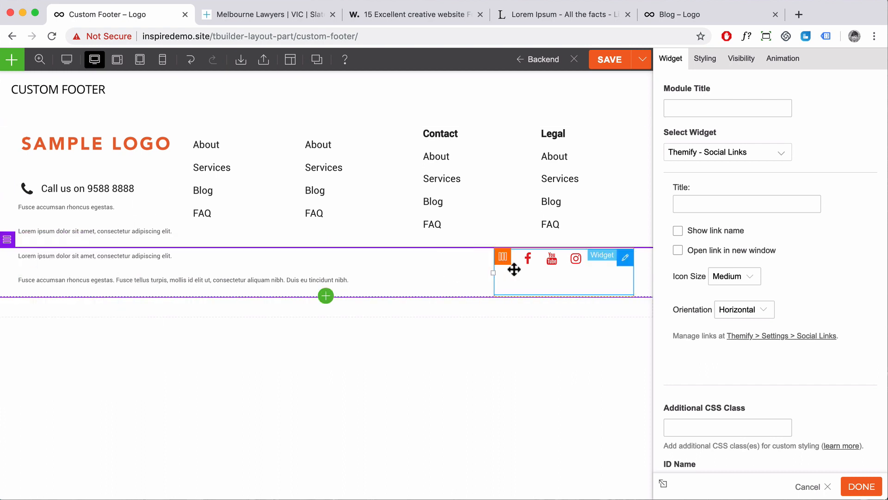
{"action": "left_click", "coordinate": [861, 486]}
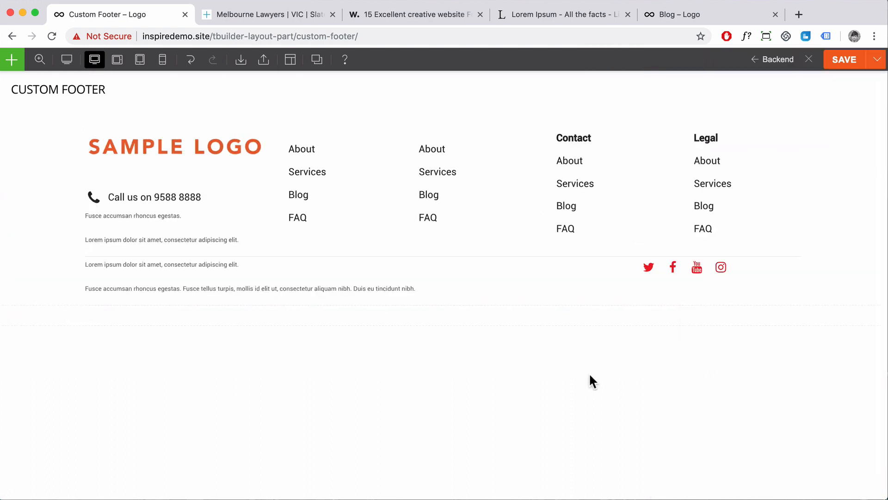
- Open the Social Links widget's styling and set its link color to #222222
{"action": "double_click", "coordinate": [693, 278]}
{"action": "left_click", "coordinate": [706, 58]}
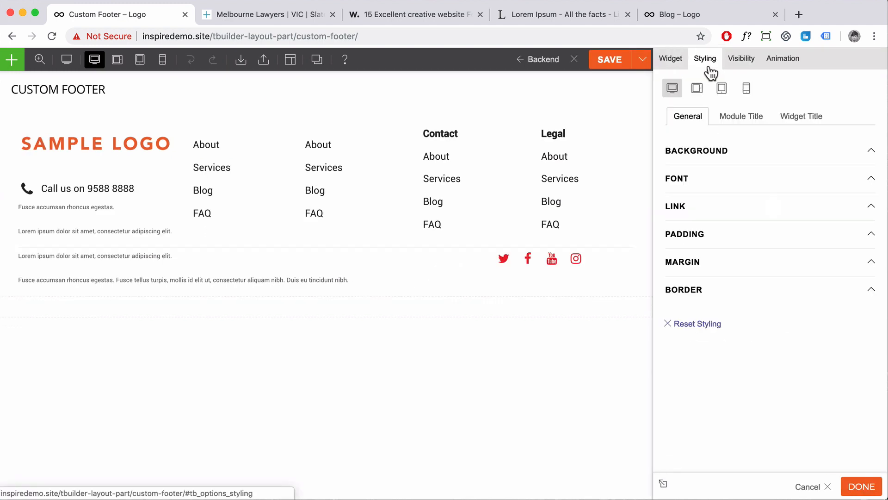
{"action": "left_click", "coordinate": [698, 210]}
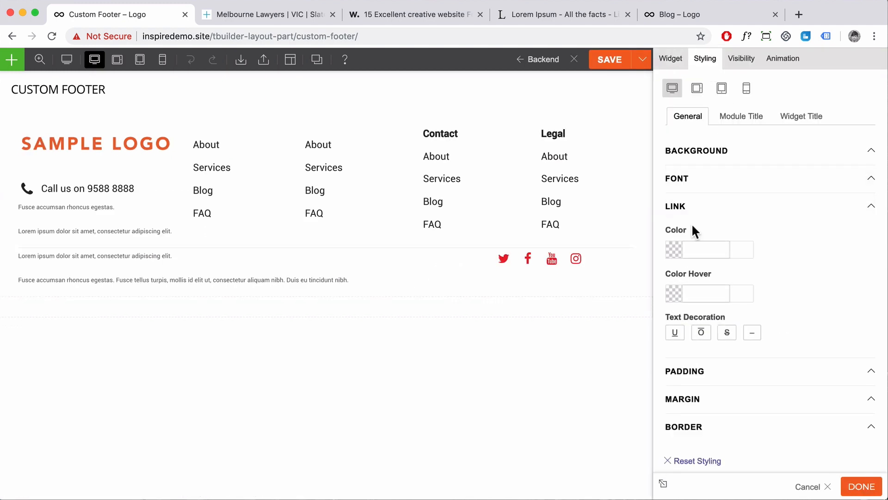
{"action": "left_click", "coordinate": [701, 245]}
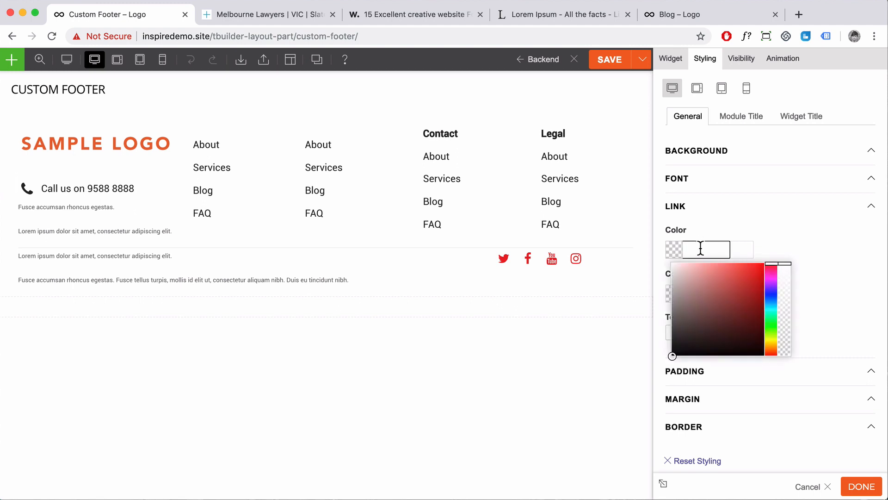
{"action": "type", "text": "222222"}
{"action": "left_click", "coordinate": [775, 243]}
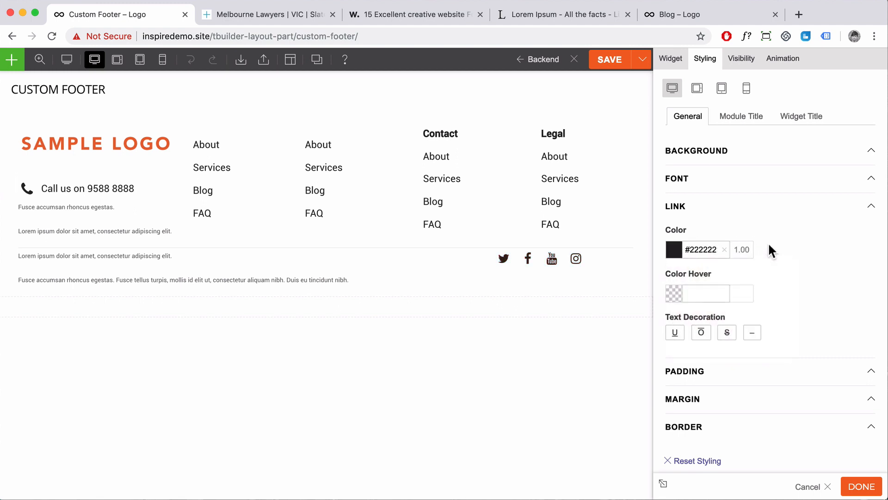
- Set the Social Links widget's link hover color to #444444 and save the custom footer
{"action": "left_click", "coordinate": [699, 293]}
{"action": "type", "text": "444"}
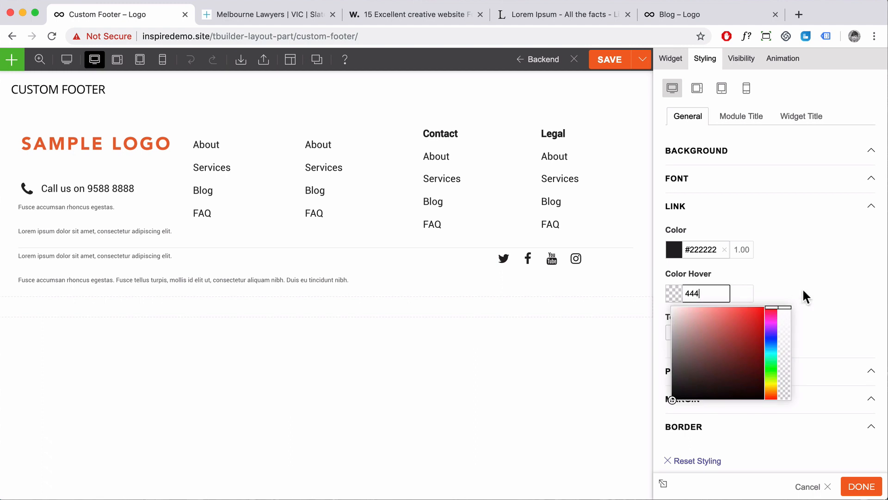
{"action": "type", "text": "444"}
{"action": "left_click", "coordinate": [767, 298]}
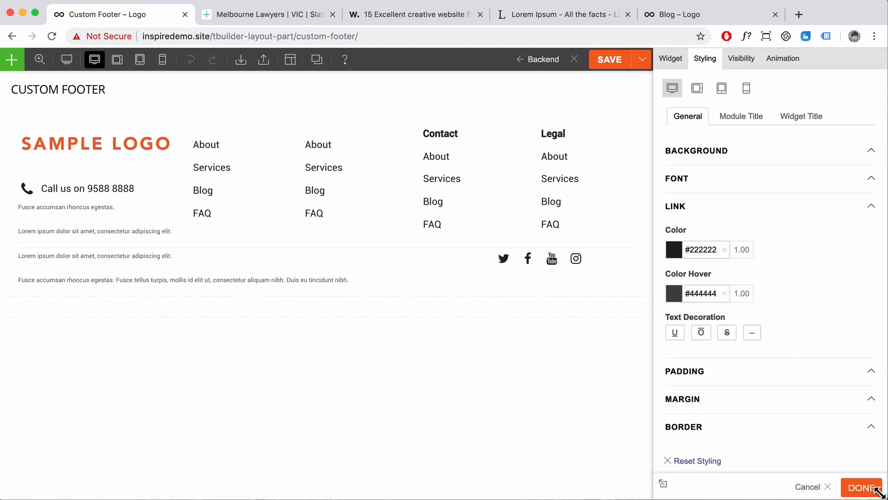
{"action": "left_click", "coordinate": [859, 488]}
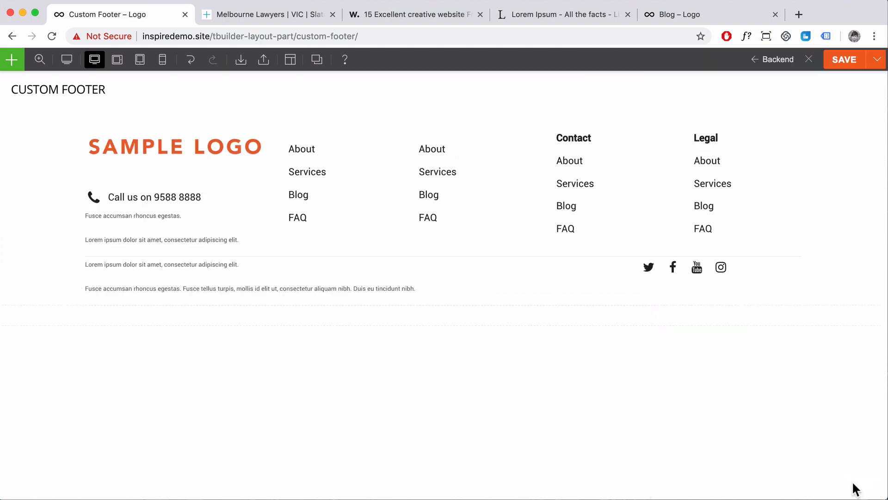
{"action": "left_click", "coordinate": [842, 65]}
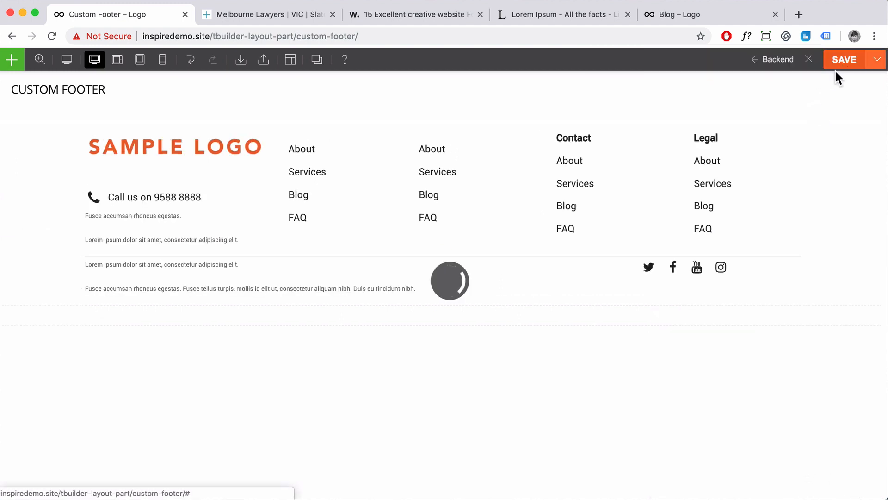
- Close the builder to check the saved footer's text and social icons, and turn the builder back on
{"action": "left_click", "coordinate": [805, 61]}
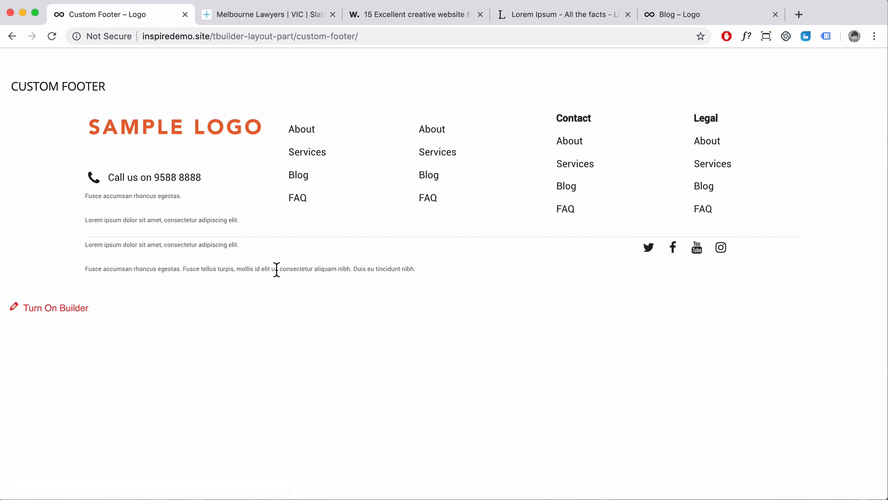
{"action": "left_click_drag", "start_coordinate": [89, 269], "coordinate": [415, 269]}
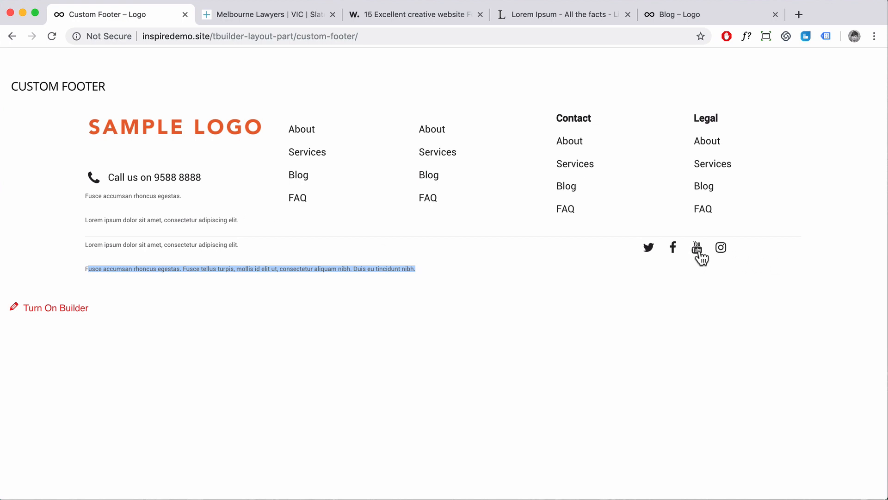
{"action": "left_click", "coordinate": [46, 309]}
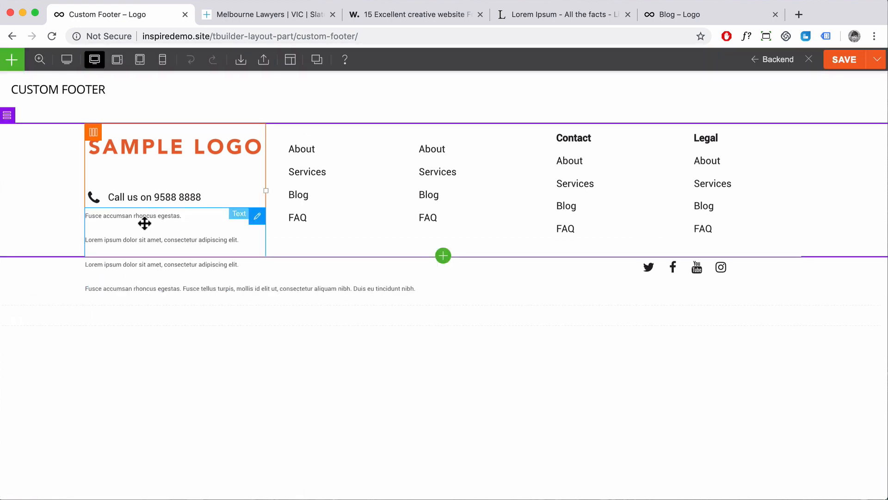
- Set the line height of the text module below the phone number to 1 em and preview the footer
{"action": "double_click", "coordinate": [184, 230]}
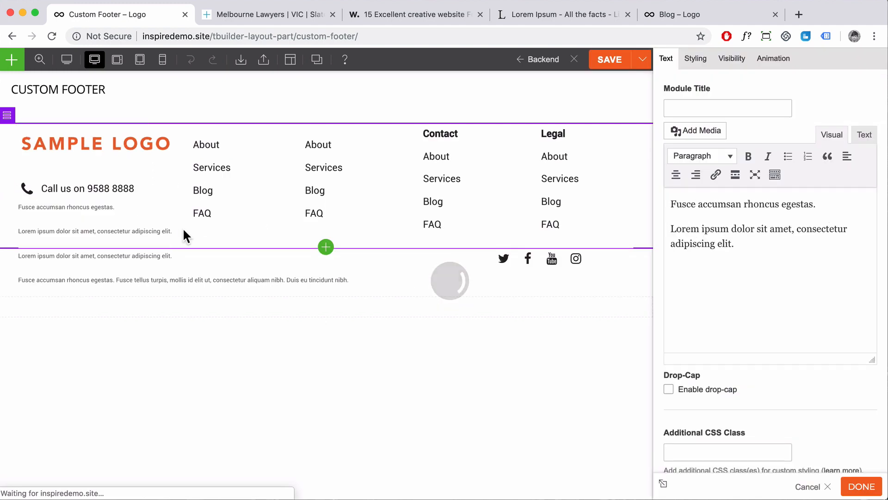
{"action": "left_click", "coordinate": [696, 59]}
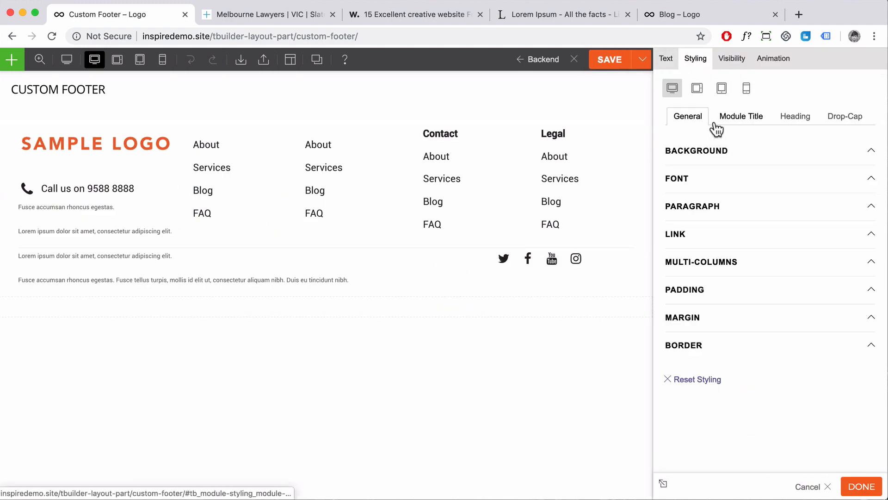
{"action": "left_click", "coordinate": [721, 177]}
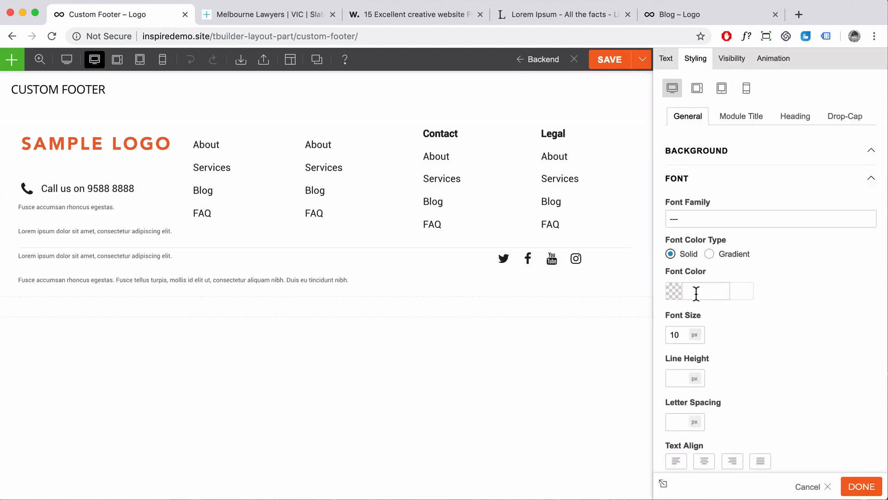
{"action": "left_click", "coordinate": [678, 378]}
{"action": "type", "text": "1"}
{"action": "left_click", "coordinate": [695, 379]}
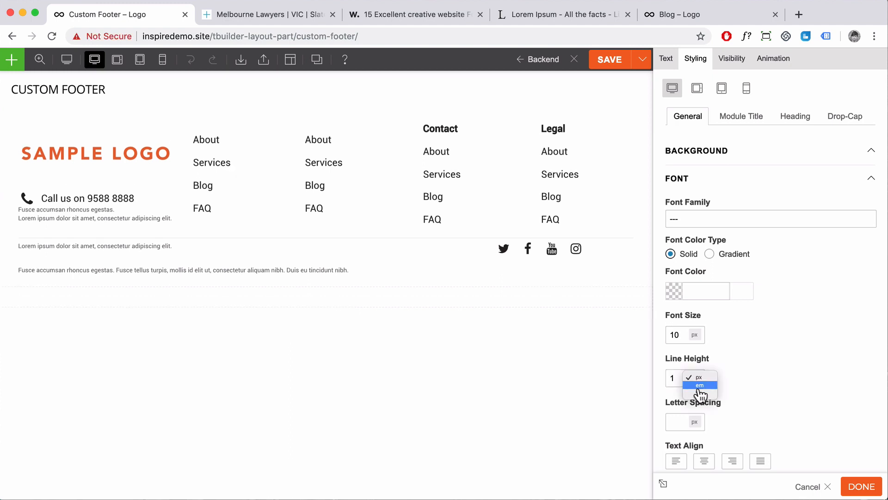
{"action": "left_click", "coordinate": [700, 385]}
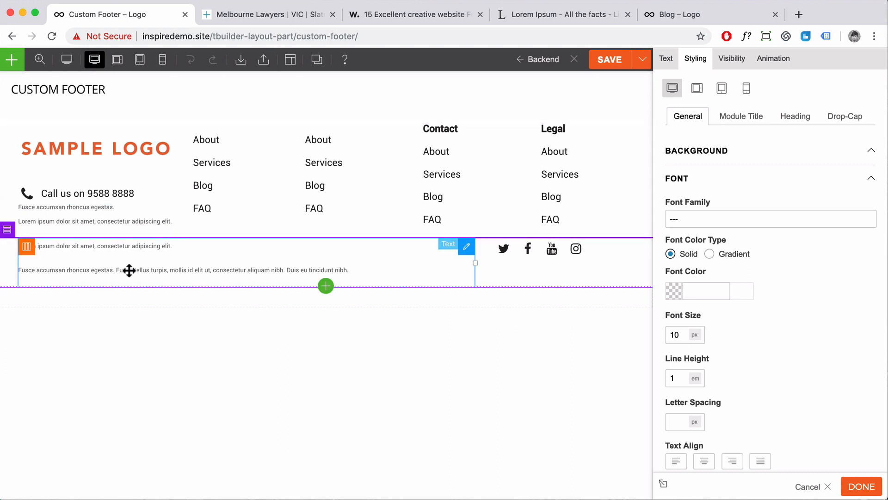
{"action": "left_click", "coordinate": [857, 487]}
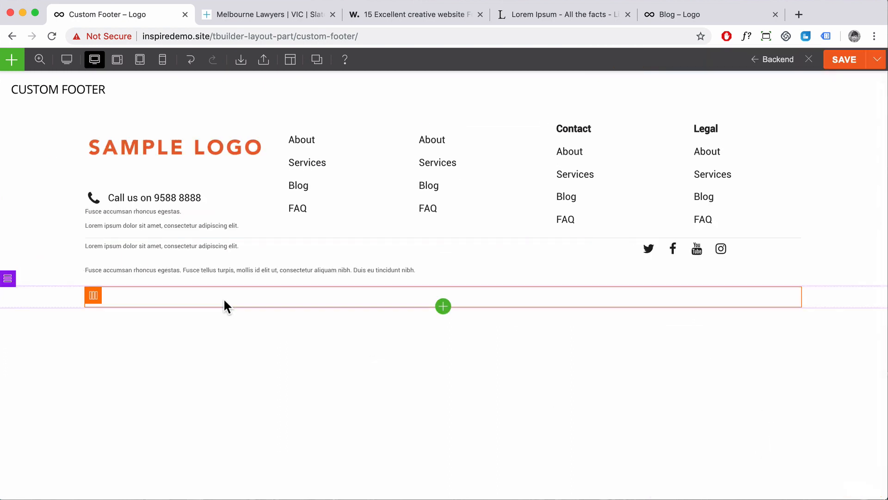
{"action": "left_click", "coordinate": [66, 60]}
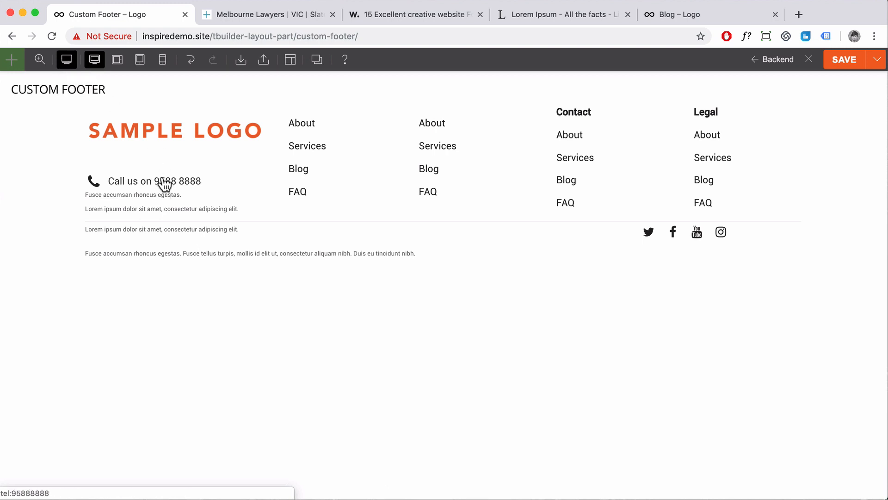
{"action": "left_click", "coordinate": [66, 60]}
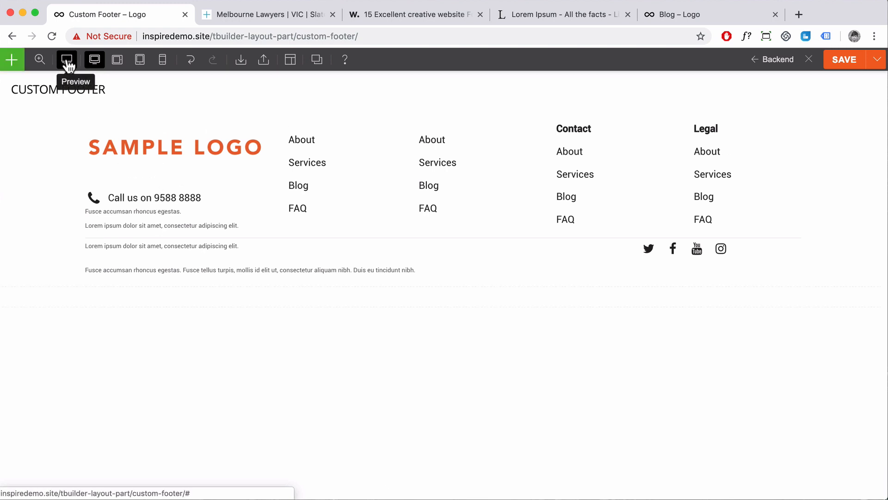
- Set the bottom padding of the phone number's icon module to 10%
{"action": "double_click", "coordinate": [176, 185]}
{"action": "left_click", "coordinate": [700, 60]}
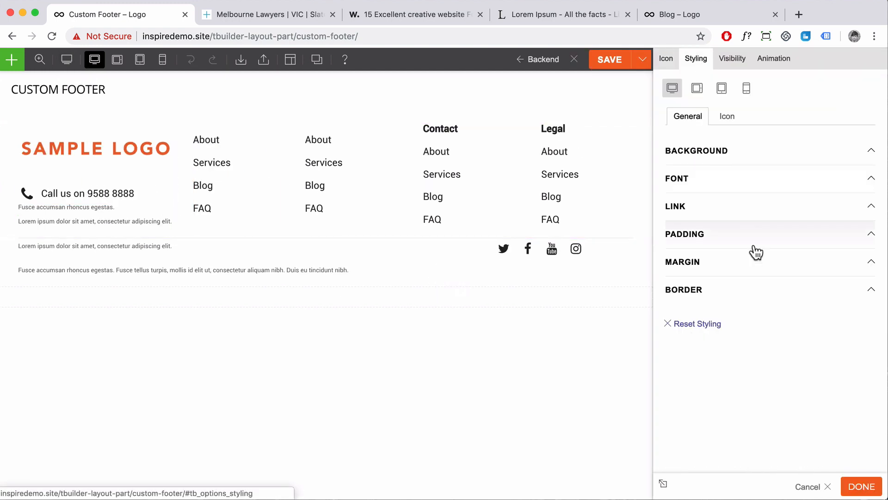
{"action": "left_click", "coordinate": [757, 253]}
{"action": "left_click", "coordinate": [764, 277]}
{"action": "type", "text": "1"}
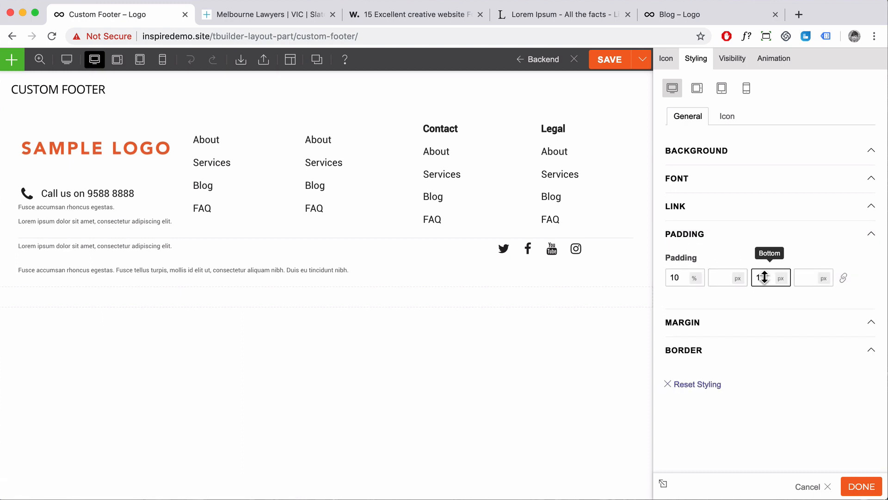
{"action": "type", "text": "0"}
{"action": "left_click", "coordinate": [782, 278]}
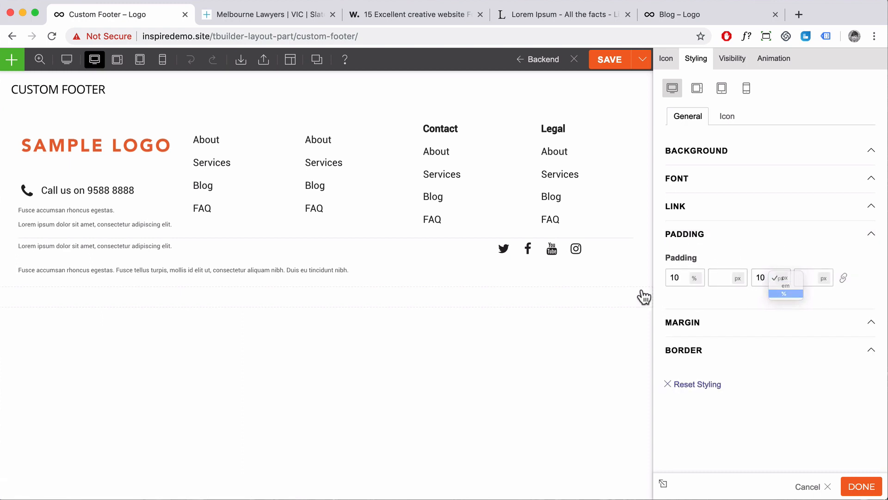
{"action": "key", "text": "Return"}
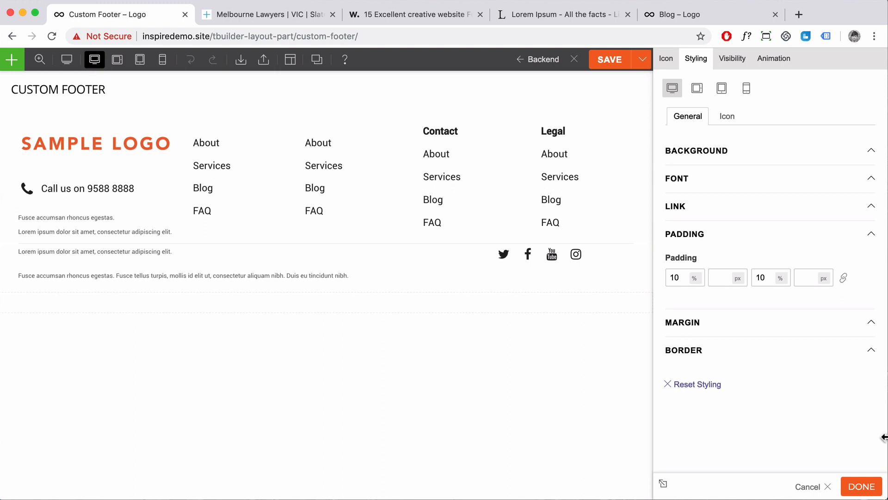
{"action": "left_click", "coordinate": [865, 489]}
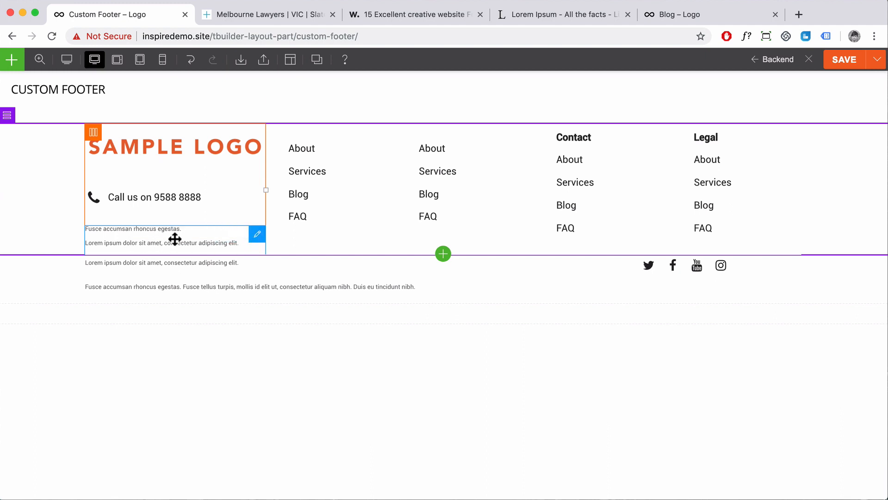
- Copy only the styling of the text module below the phone number and paste it onto the lower row's text module
{"action": "mouse_move", "coordinate": [257, 236]}
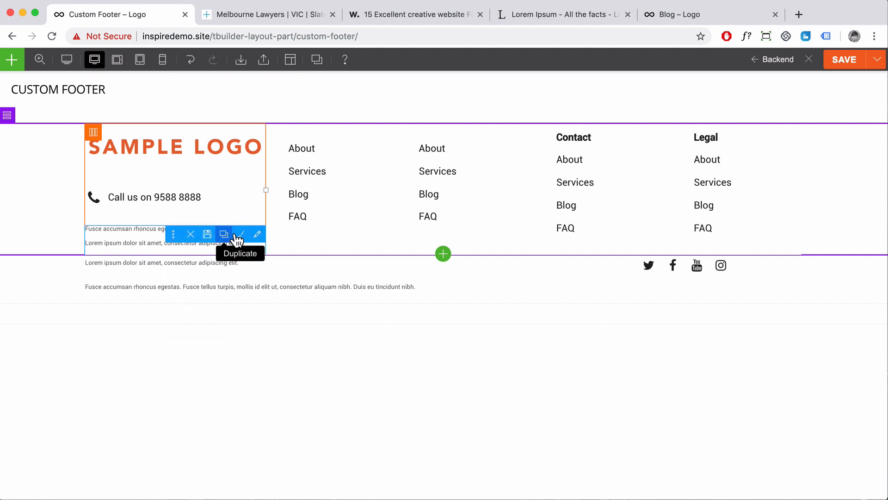
{"action": "left_click", "coordinate": [175, 236]}
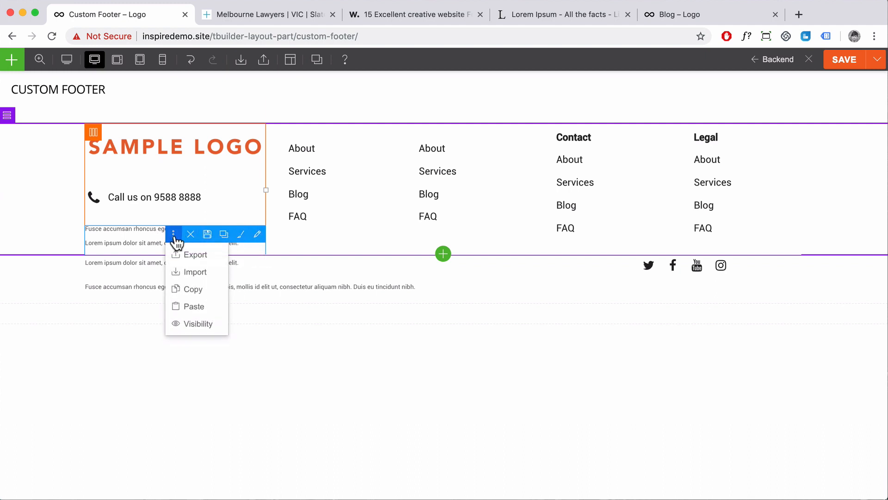
{"action": "mouse_move", "coordinate": [190, 296]}
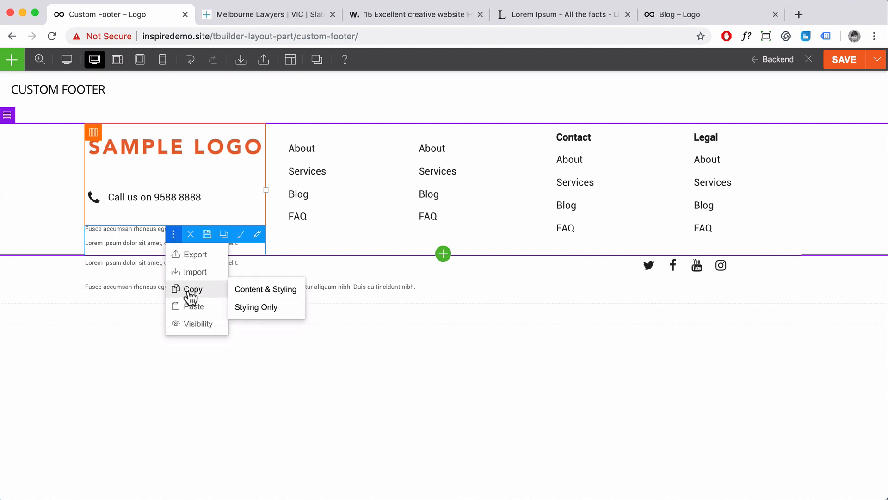
{"action": "left_click", "coordinate": [262, 309]}
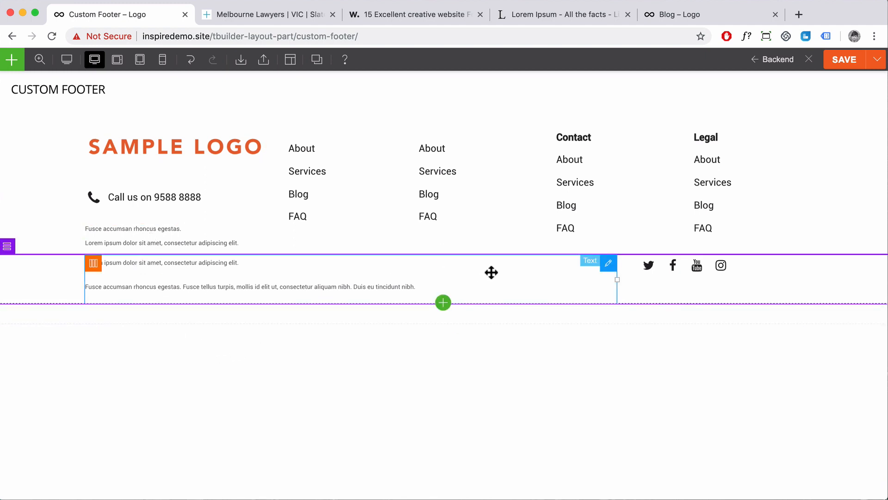
{"action": "mouse_move", "coordinate": [605, 265]}
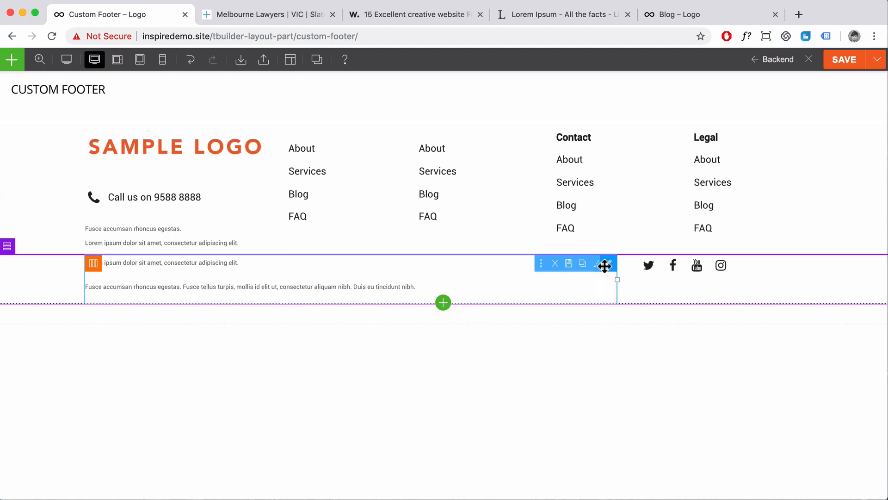
{"action": "mouse_move", "coordinate": [526, 266]}
{"action": "mouse_move", "coordinate": [536, 340]}
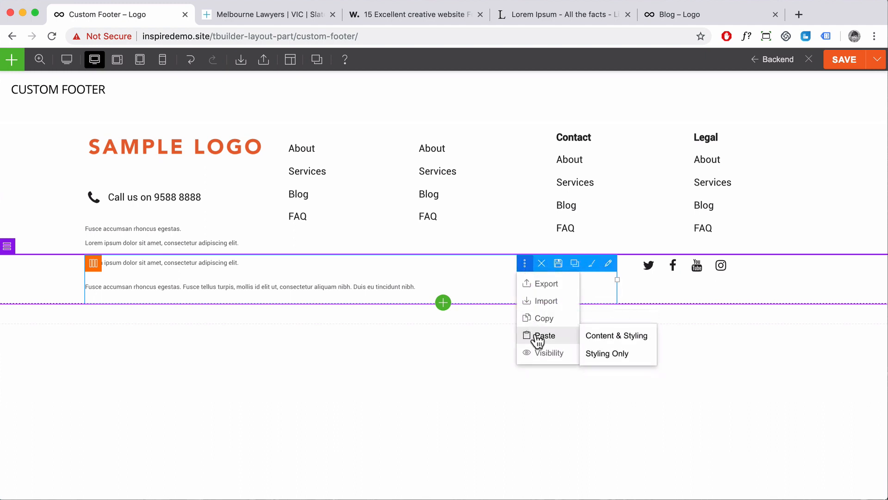
{"action": "left_click", "coordinate": [601, 354]}
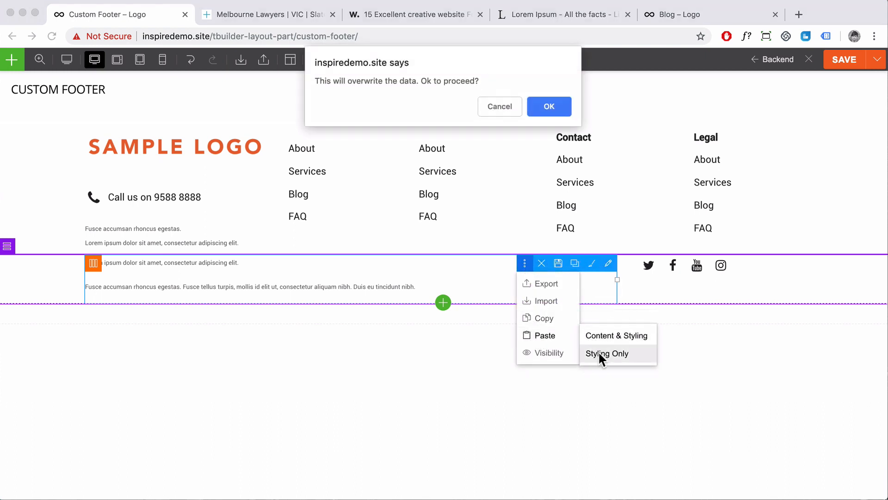
{"action": "left_click", "coordinate": [546, 105]}
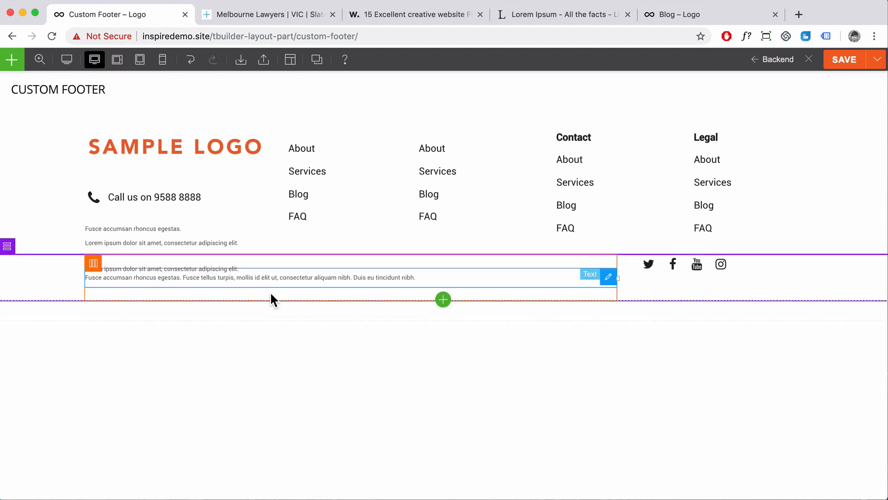
- Change the line height unit of the lower row's text module to em, keeping the value 1
{"action": "double_click", "coordinate": [314, 279]}
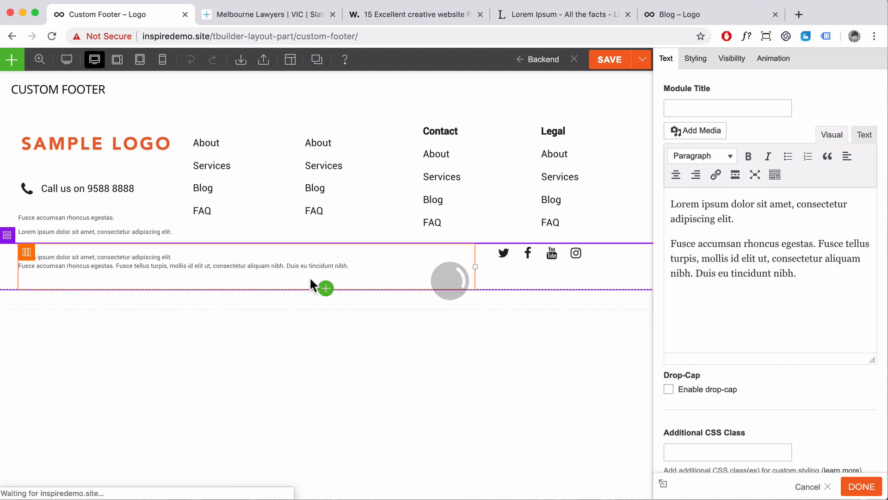
{"action": "left_click", "coordinate": [694, 59]}
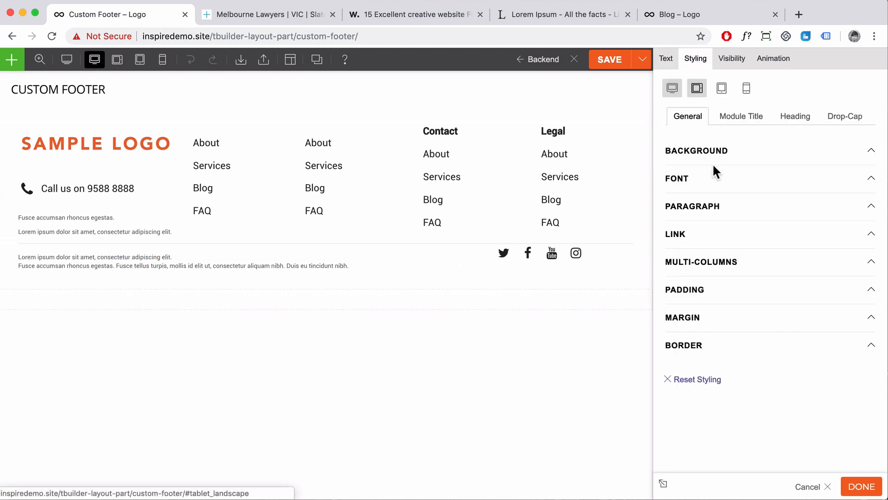
{"action": "left_click", "coordinate": [722, 189]}
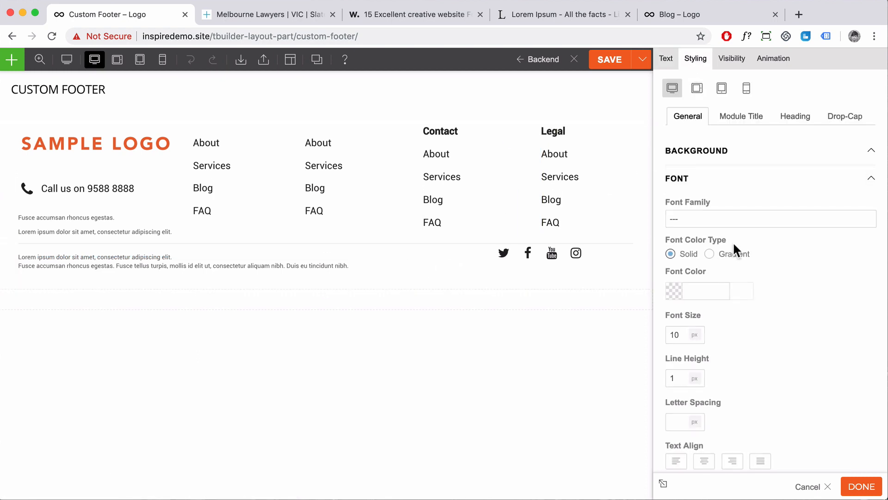
{"action": "left_click", "coordinate": [694, 380]}
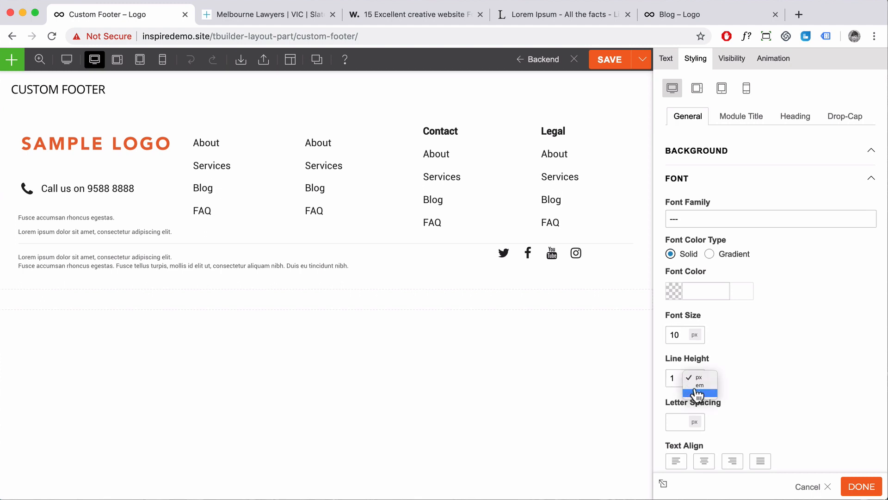
{"action": "left_click", "coordinate": [701, 385]}
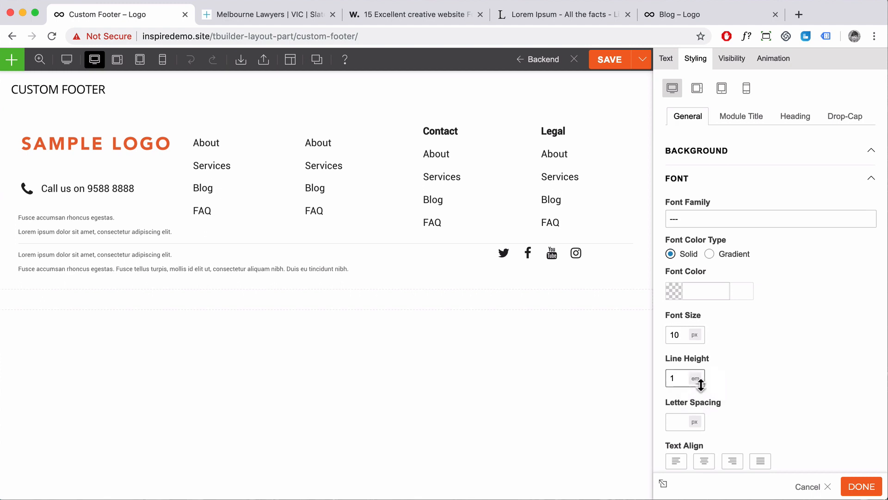
{"action": "left_click", "coordinate": [863, 491]}
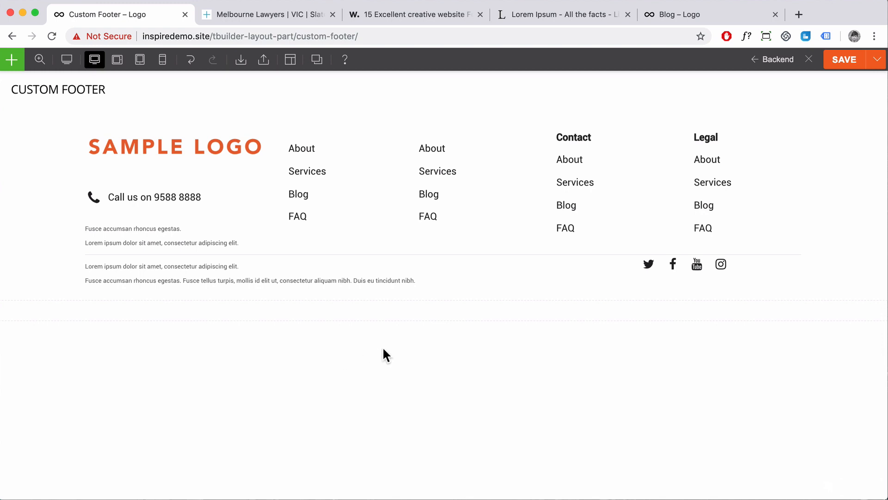
- Set the top padding of the Social Links widget to 2%
{"action": "double_click", "coordinate": [726, 277]}
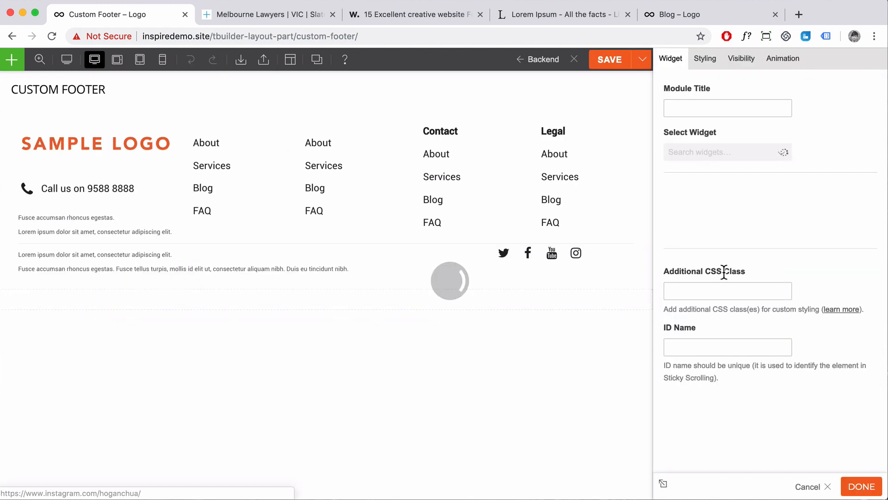
{"action": "left_click", "coordinate": [704, 61]}
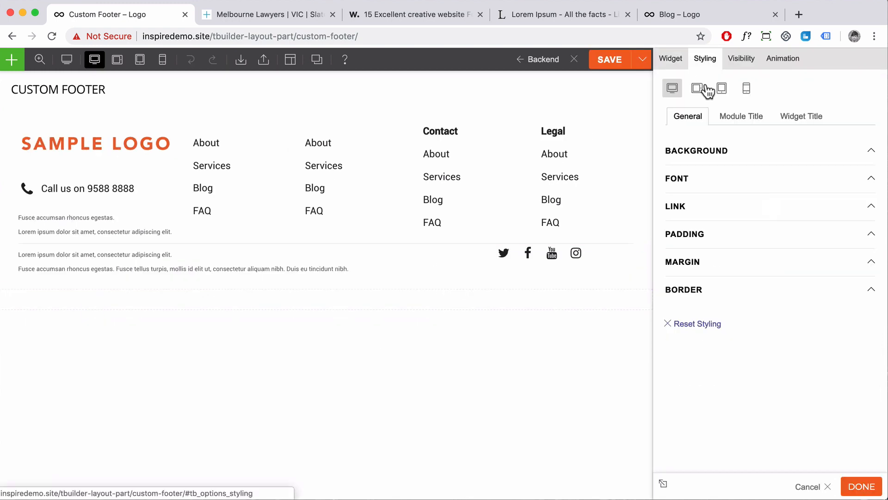
{"action": "left_click", "coordinate": [725, 239]}
{"action": "left_click", "coordinate": [713, 279]}
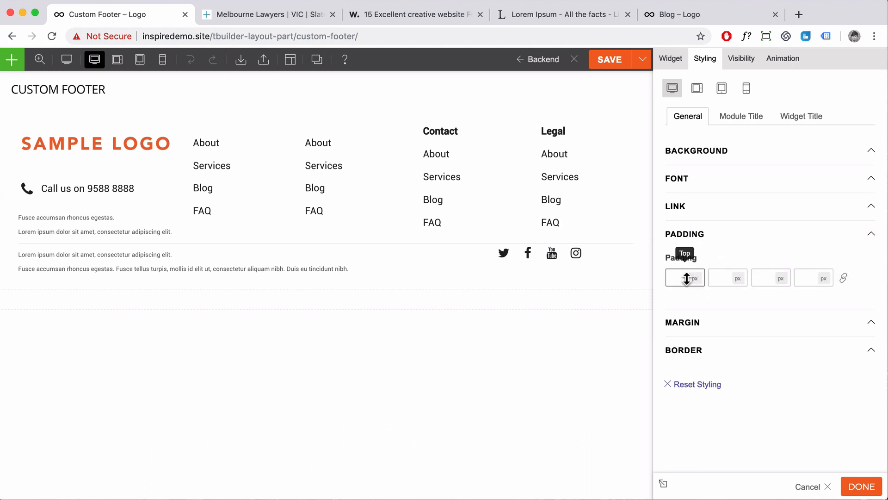
{"action": "left_click", "coordinate": [686, 280]}
{"action": "type", "text": "2"}
{"action": "left_click", "coordinate": [697, 280]}
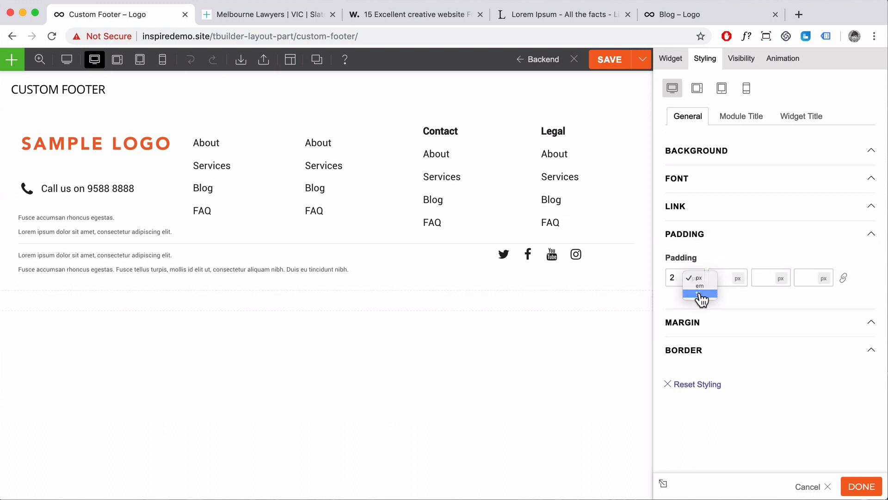
{"action": "left_click", "coordinate": [700, 293]}
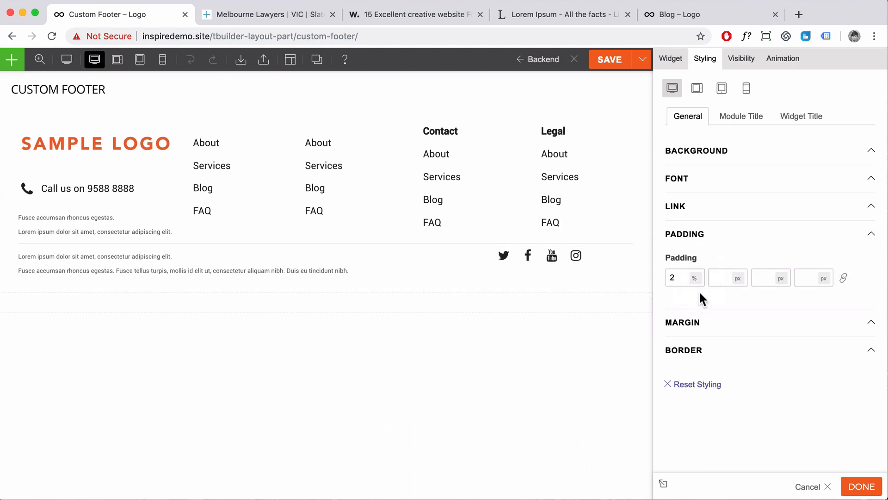
- Set the top padding of the Social Links widget to 5% and save the layout part
{"action": "left_click", "coordinate": [679, 277]}
{"action": "key", "text": "BackSpace"}
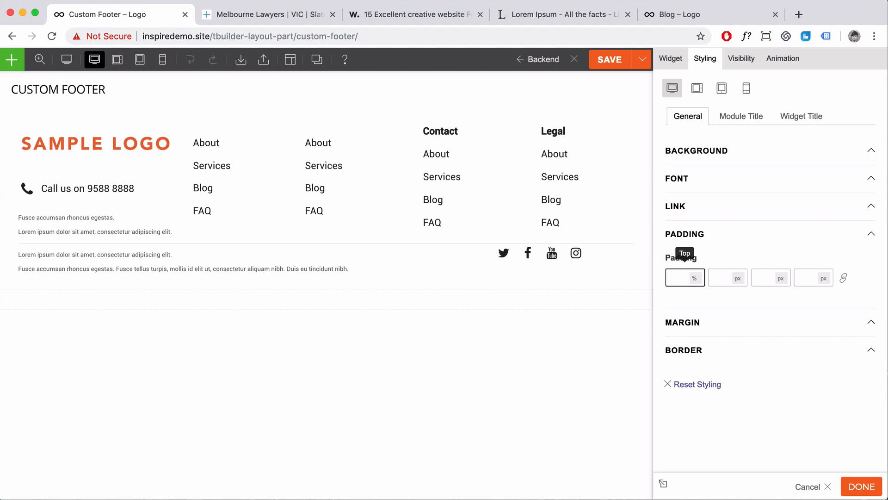
{"action": "type", "text": "5"}
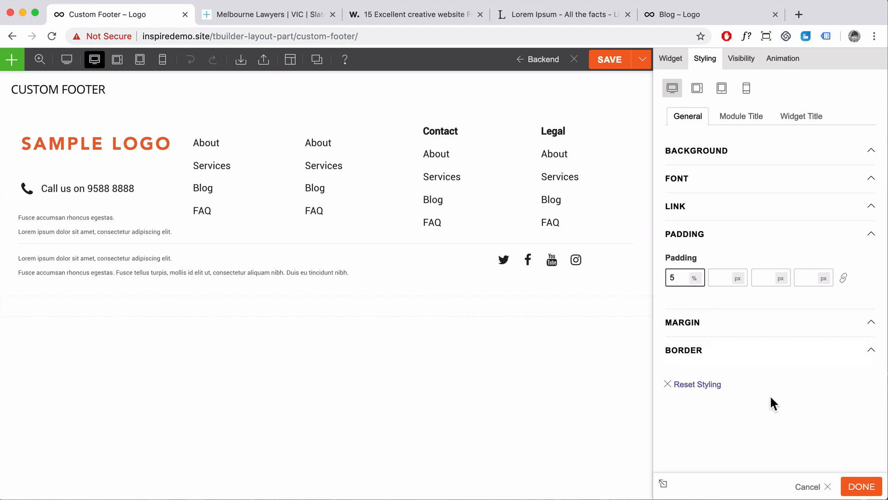
{"action": "left_click", "coordinate": [857, 488]}
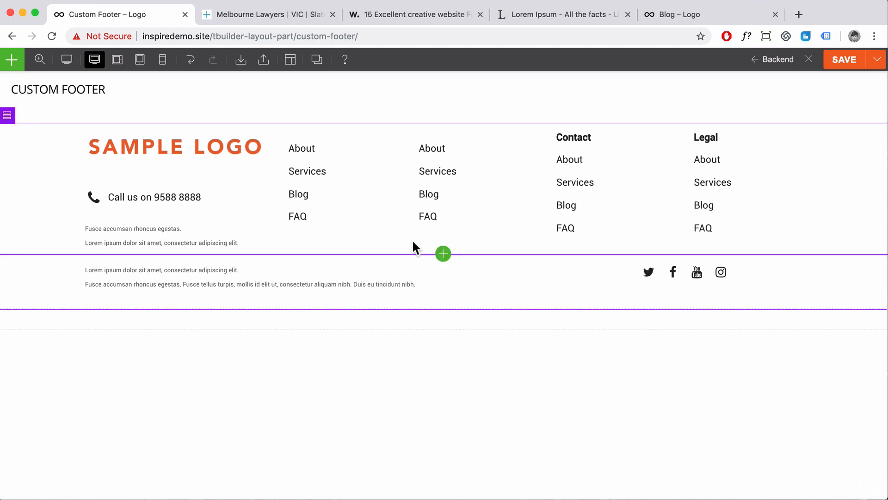
{"action": "left_click", "coordinate": [854, 61]}
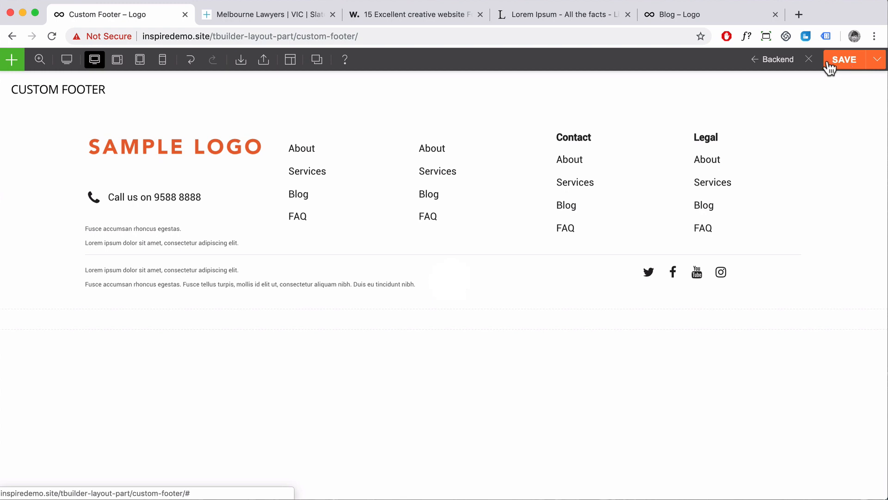
- Preview the custom footer and compare its layout with the Slater Gordon reference footer
{"action": "left_click", "coordinate": [71, 62]}
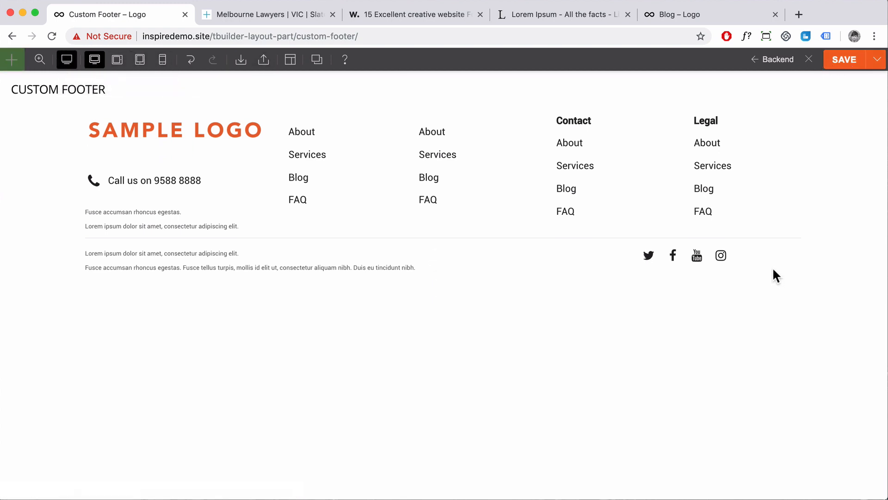
{"action": "left_click", "coordinate": [294, 16]}
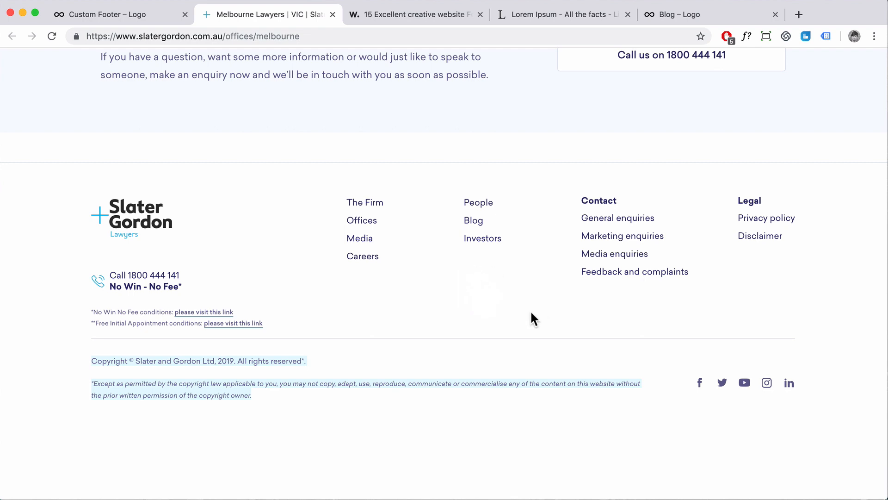
{"action": "left_click", "coordinate": [493, 310]}
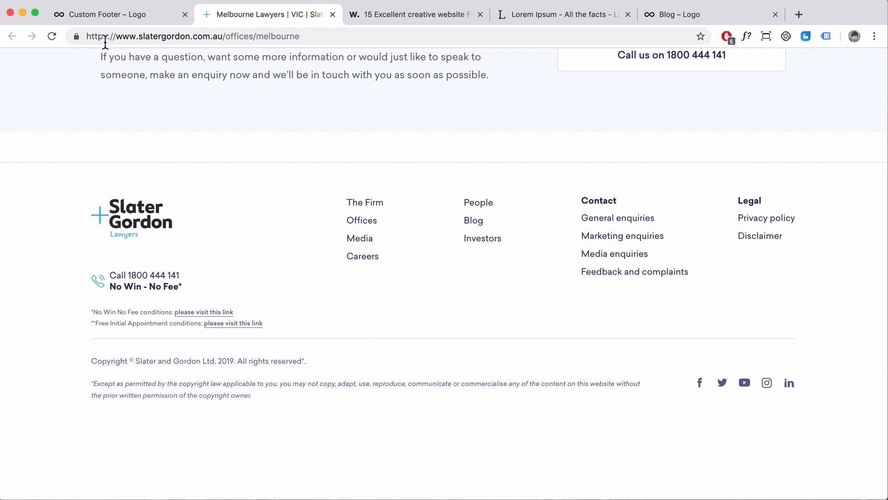
{"action": "left_click", "coordinate": [120, 19]}
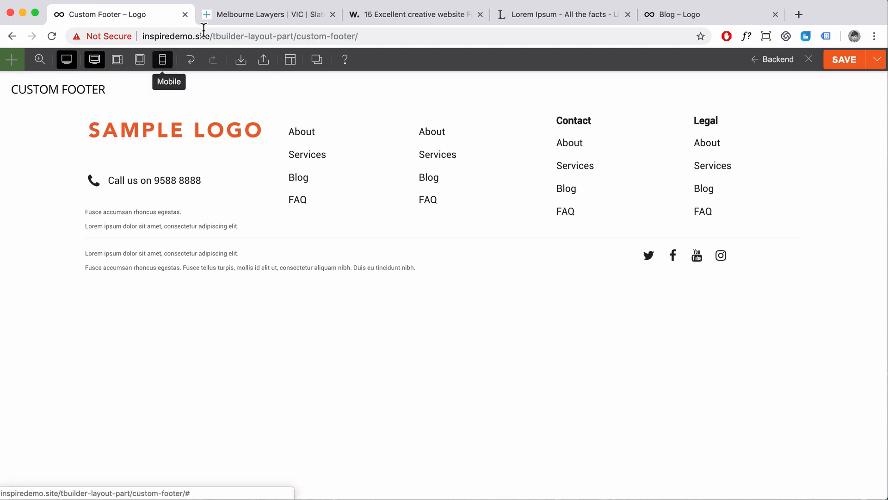
- Narrow the browser window on the Slater Gordon page to mobile width and examine how its footer stacks and aligns
{"action": "left_click", "coordinate": [224, 17]}
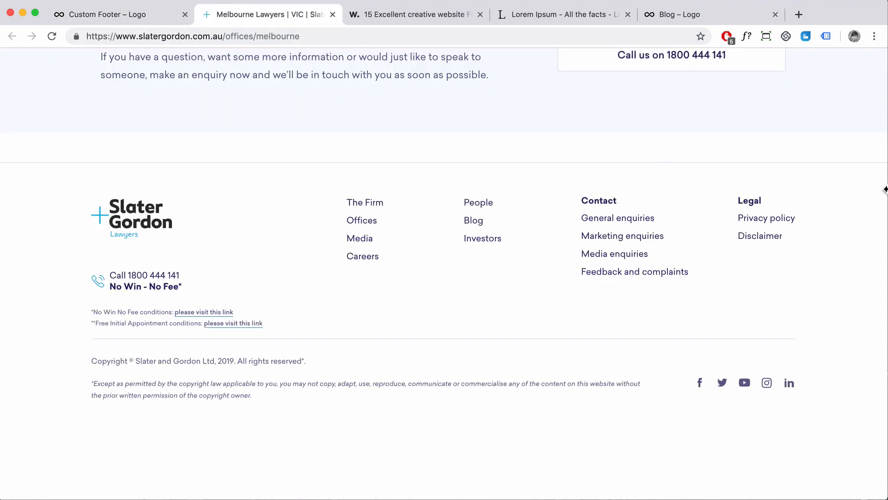
{"action": "left_click_drag", "start_coordinate": [886, 189], "coordinate": [193, 226]}
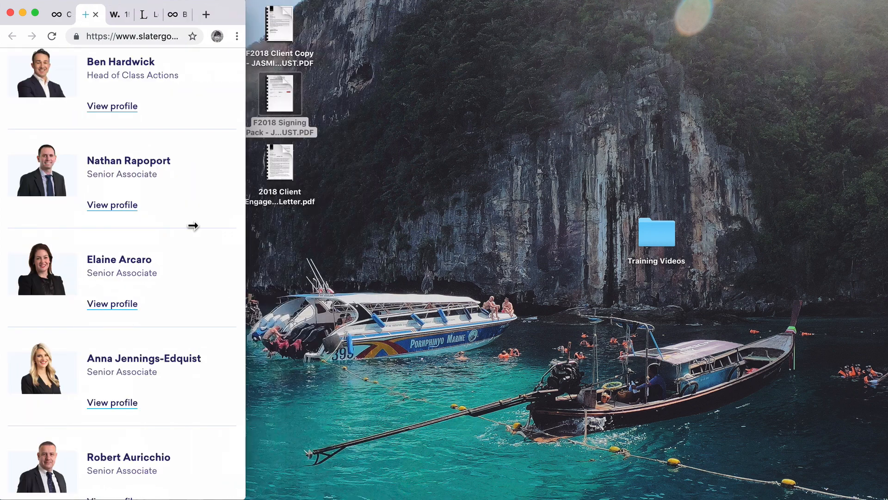
{"action": "scroll", "coordinate": [171, 223], "scroll_direction": "down", "scroll_amount": 15}
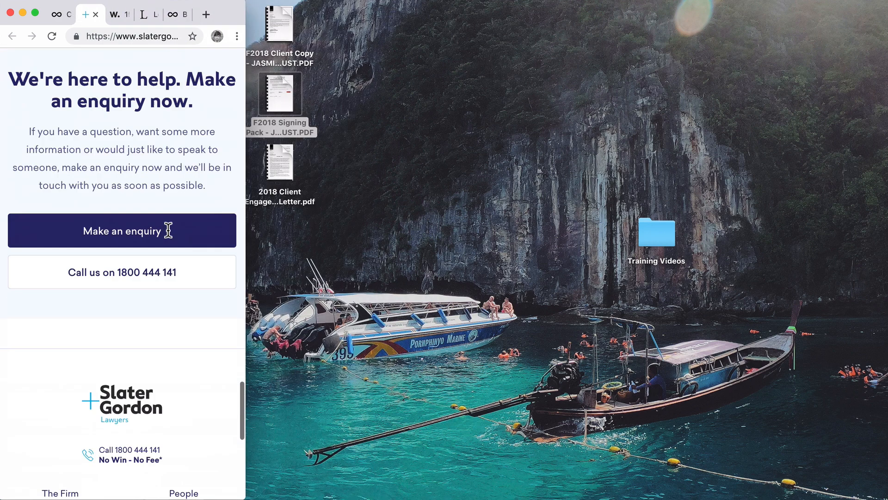
{"action": "scroll", "coordinate": [165, 225], "scroll_direction": "up", "scroll_amount": 2}
{"action": "scroll", "coordinate": [165, 228], "scroll_direction": "up", "scroll_amount": 3}
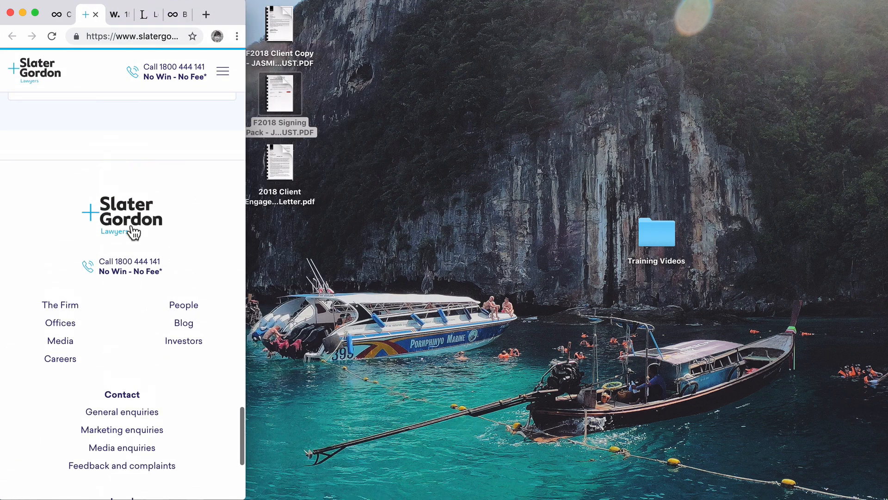
{"action": "scroll", "coordinate": [101, 268], "scroll_direction": "down", "scroll_amount": 2}
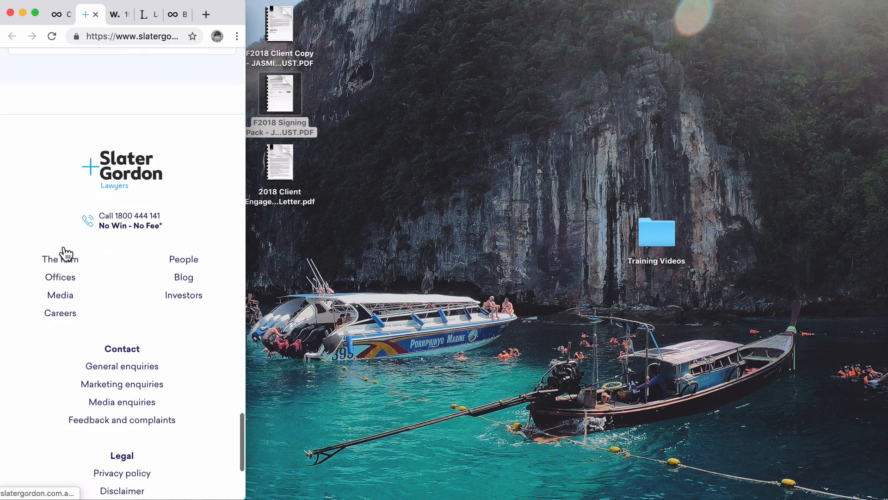
{"action": "scroll", "coordinate": [73, 280], "scroll_direction": "down", "scroll_amount": 5}
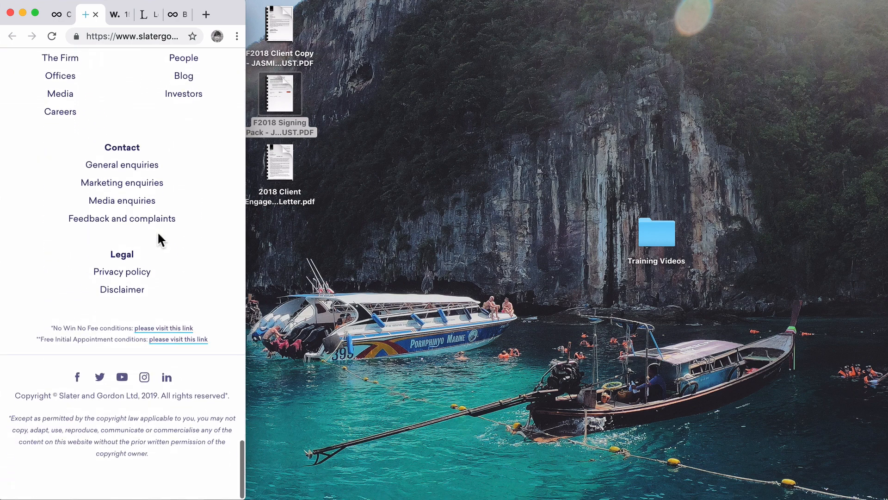
{"action": "scroll", "coordinate": [158, 232], "scroll_direction": "up", "scroll_amount": 3}
{"action": "scroll", "coordinate": [157, 232], "scroll_direction": "up", "scroll_amount": 5}
{"action": "scroll", "coordinate": [158, 231], "scroll_direction": "down", "scroll_amount": 5}
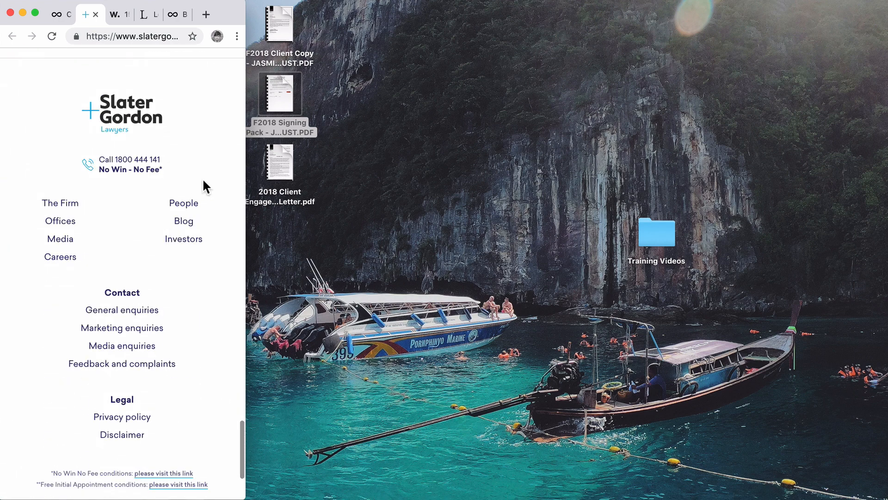
- Widen the browser window, resize it to the 1440 × 810 Recording preset, and return to the Custom Footer page
{"action": "left_click_drag", "start_coordinate": [245, 166], "coordinate": [665, 172]}
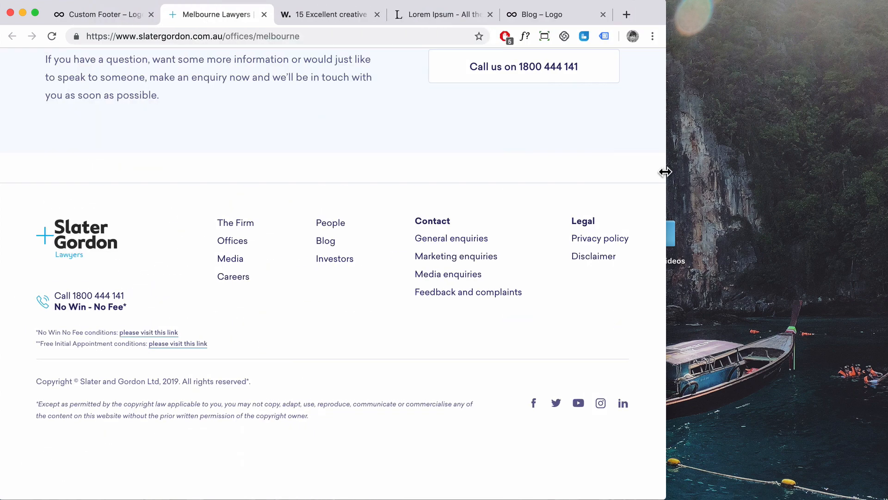
{"action": "left_click", "coordinate": [548, 35]}
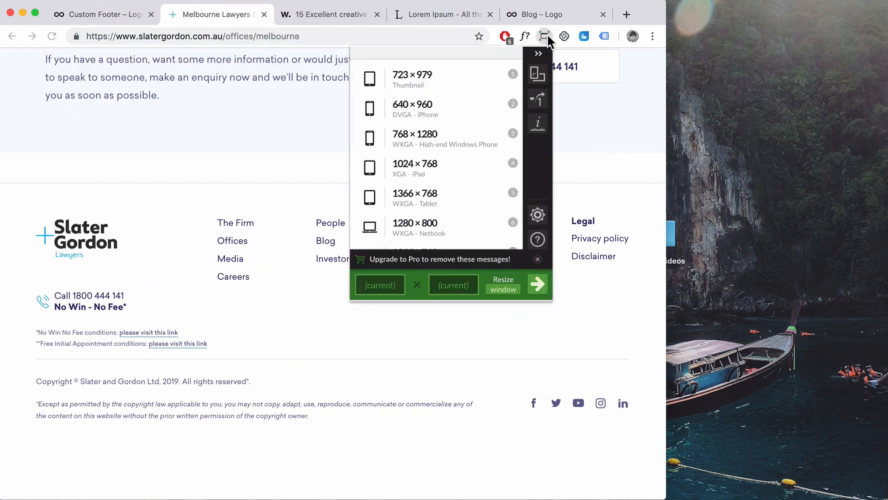
{"action": "scroll", "coordinate": [481, 166], "scroll_direction": "down", "scroll_amount": 4}
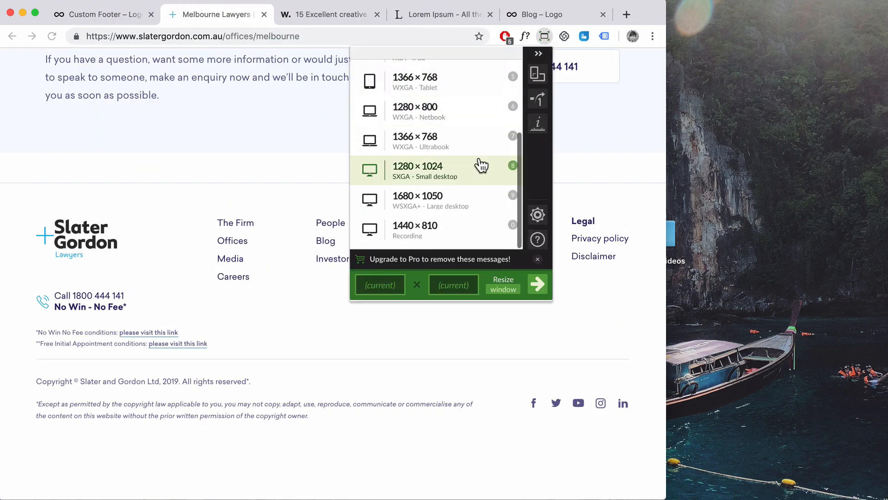
{"action": "left_click", "coordinate": [456, 232]}
{"action": "left_click", "coordinate": [150, 22]}
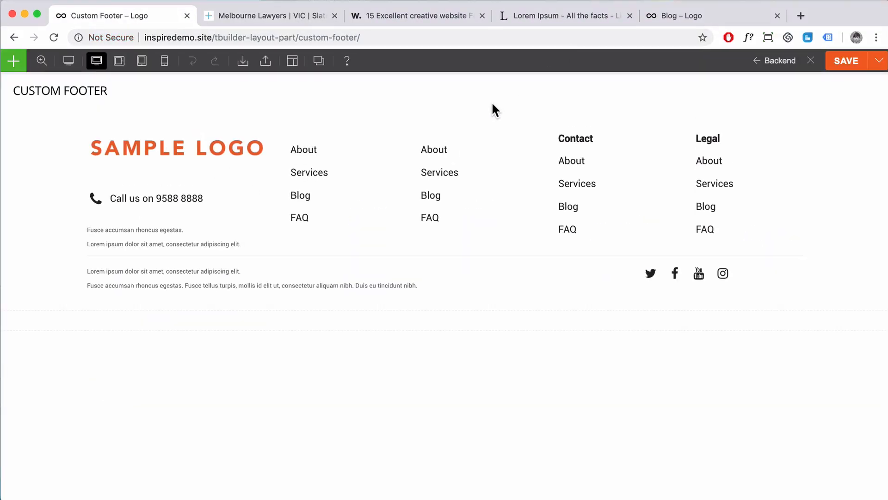
- Switch the builder to the mobile view and set the upper footer row to a single full-width column layout
{"action": "left_click", "coordinate": [164, 60]}
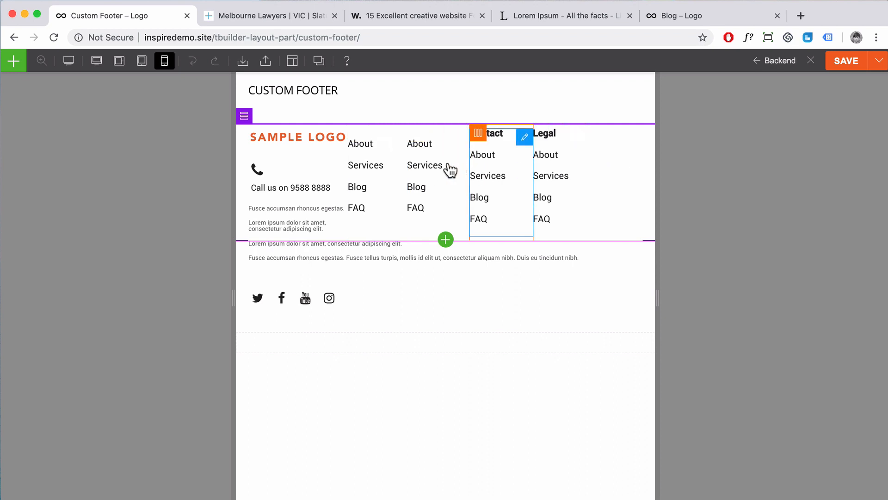
{"action": "mouse_move", "coordinate": [244, 121]}
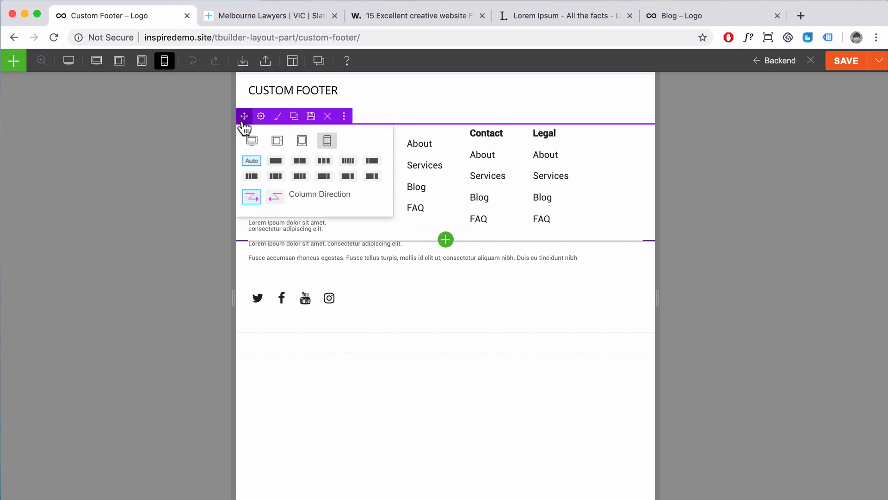
{"action": "left_click", "coordinate": [276, 161]}
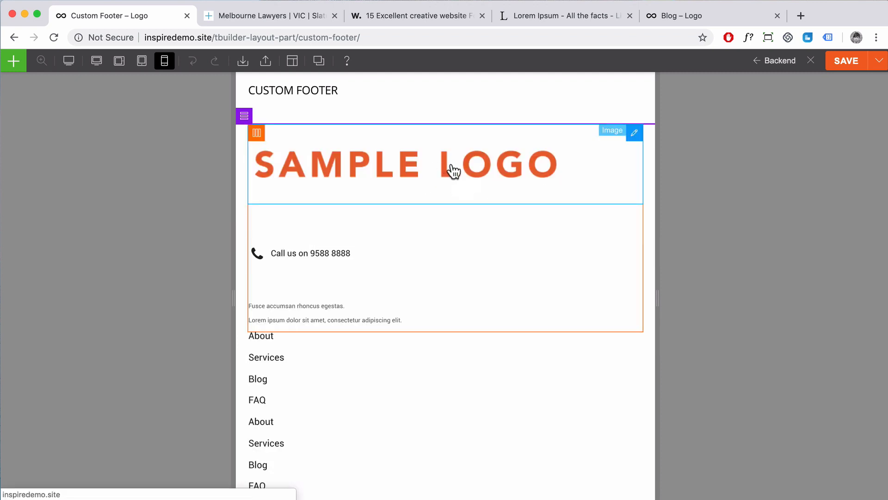
{"action": "scroll", "coordinate": [412, 189], "scroll_direction": "down", "scroll_amount": 2}
{"action": "scroll", "coordinate": [410, 189], "scroll_direction": "up", "scroll_amount": 2}
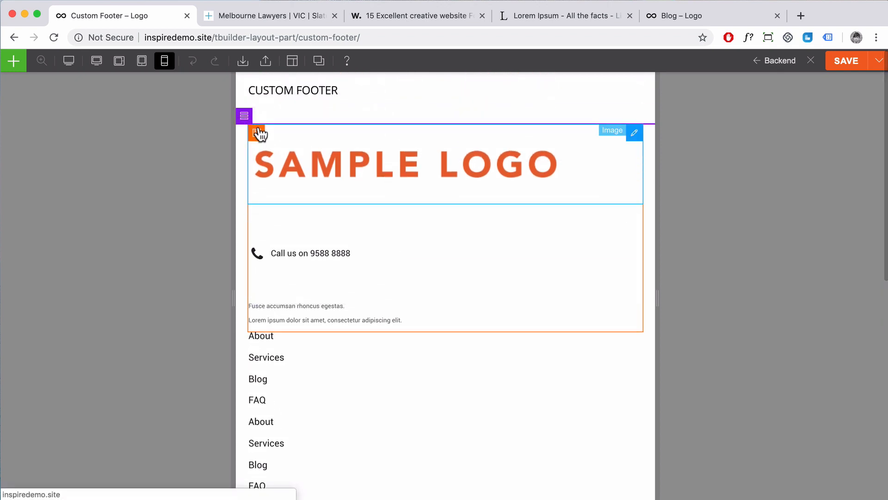
- Centre the text alignment of the upper footer row in its mobile font styling
{"action": "mouse_move", "coordinate": [245, 121]}
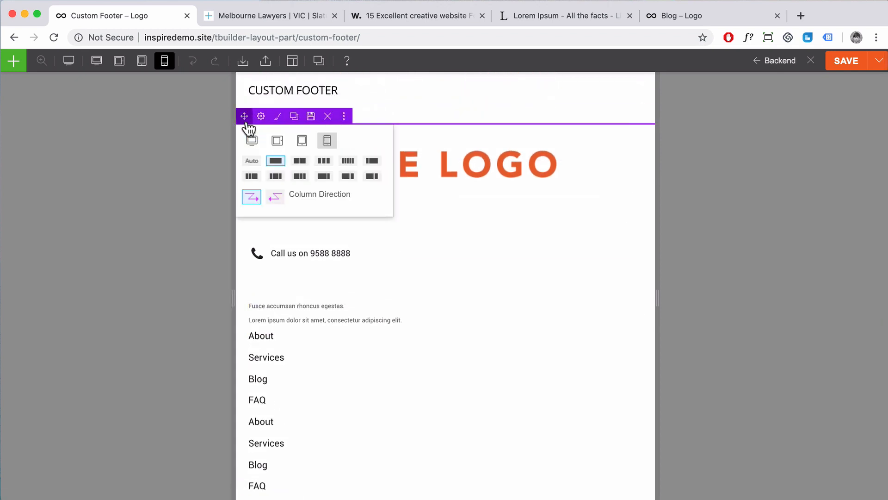
{"action": "left_click", "coordinate": [278, 116]}
{"action": "left_click", "coordinate": [726, 230]}
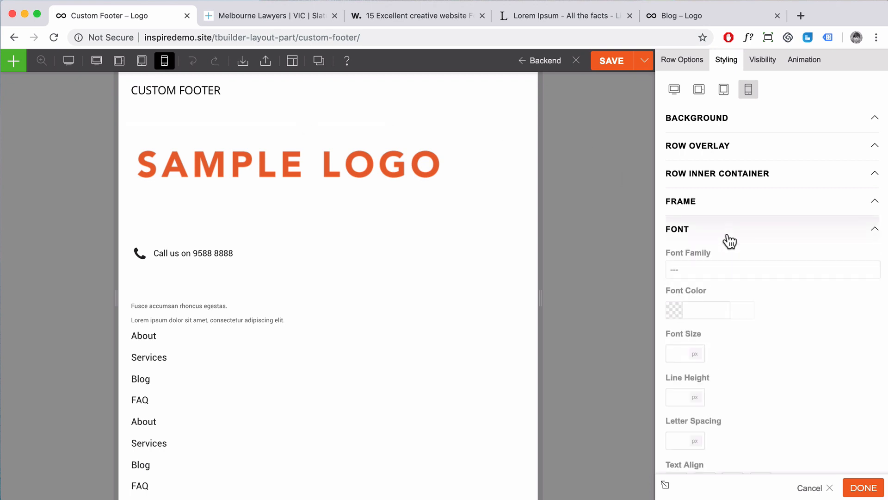
{"action": "scroll", "coordinate": [710, 335], "scroll_direction": "down", "scroll_amount": 3}
{"action": "left_click", "coordinate": [706, 358]}
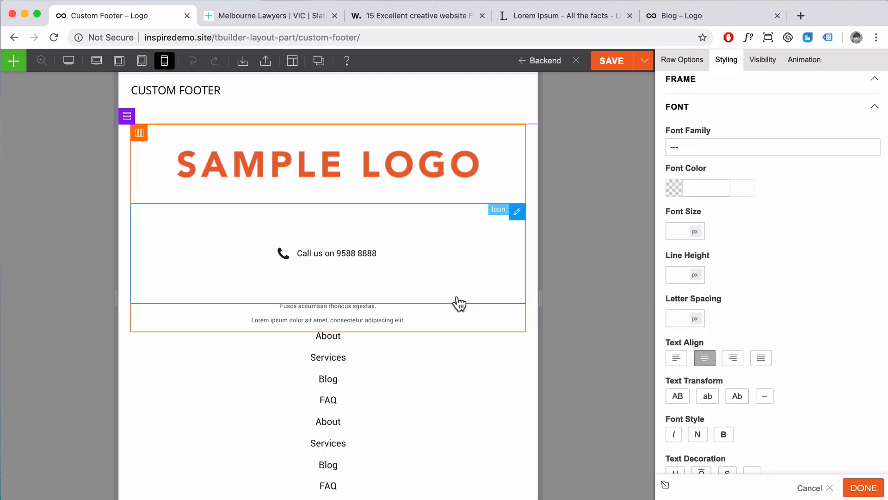
{"action": "scroll", "coordinate": [456, 301], "scroll_direction": "down", "scroll_amount": 6}
{"action": "scroll", "coordinate": [460, 303], "scroll_direction": "down", "scroll_amount": 5}
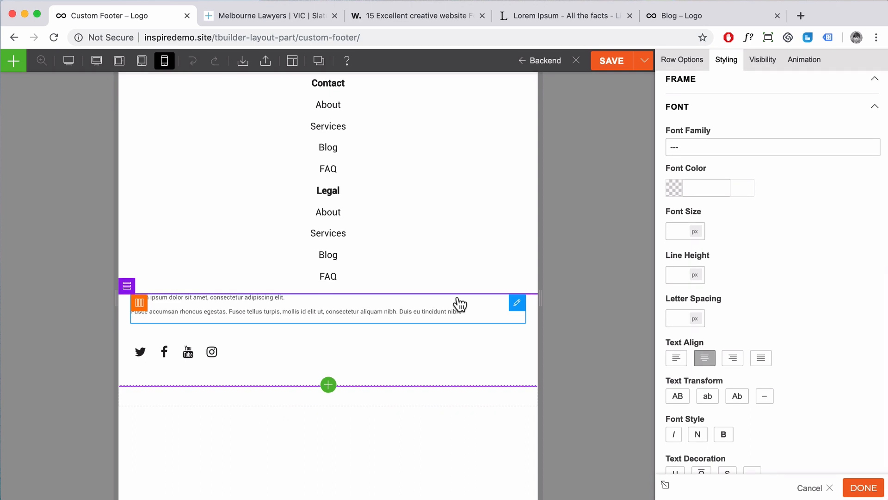
{"action": "scroll", "coordinate": [495, 234], "scroll_direction": "up", "scroll_amount": 1}
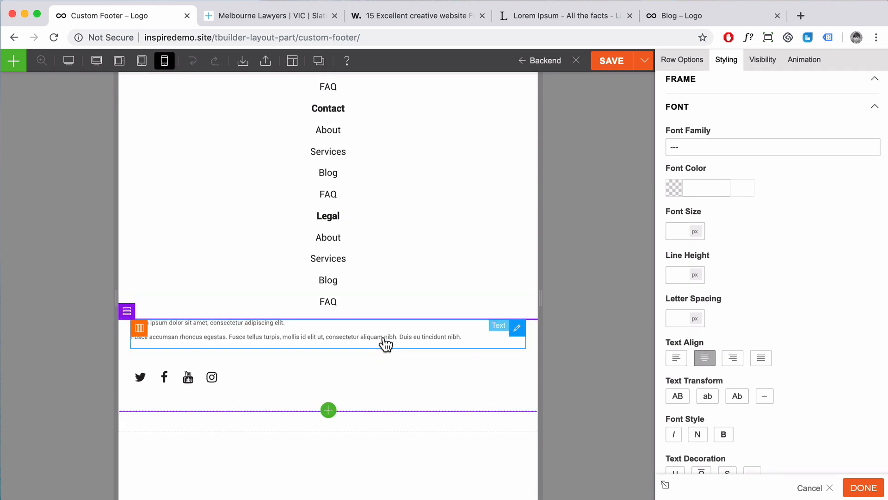
{"action": "left_click", "coordinate": [867, 491]}
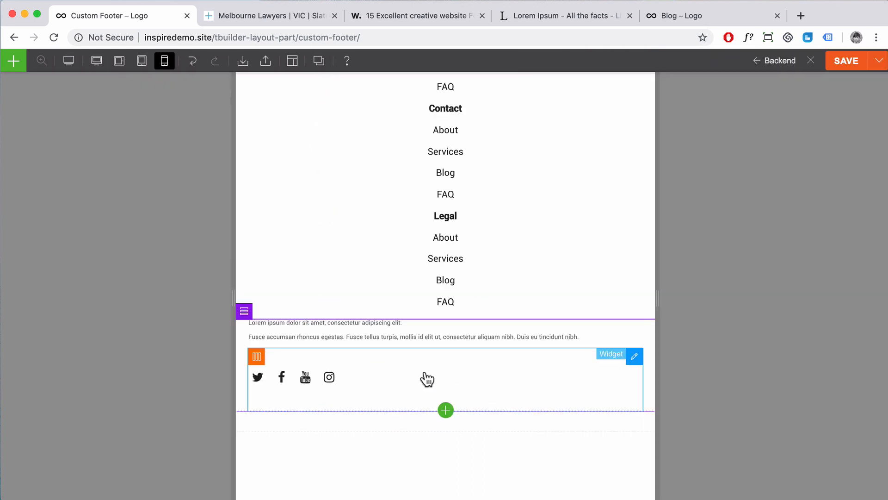
- Centre the text alignment of the lower row containing the copyright text and social icons for mobile
{"action": "mouse_move", "coordinate": [247, 317]}
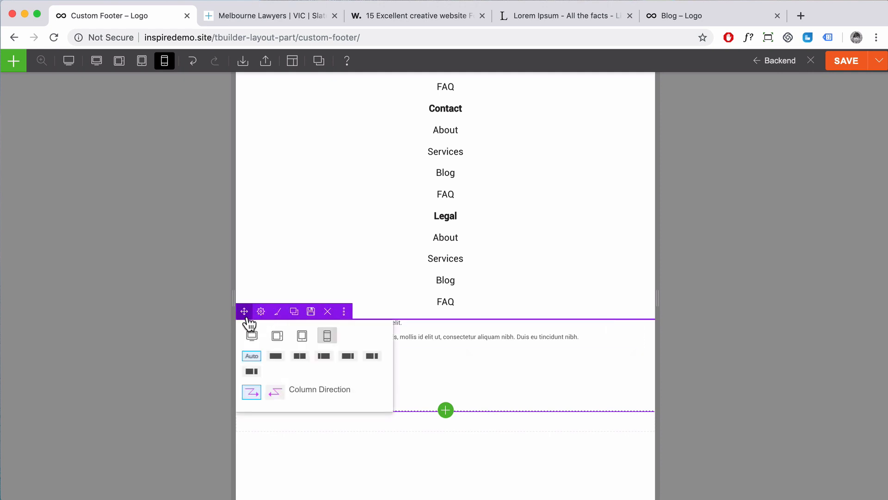
{"action": "left_click", "coordinate": [277, 313]}
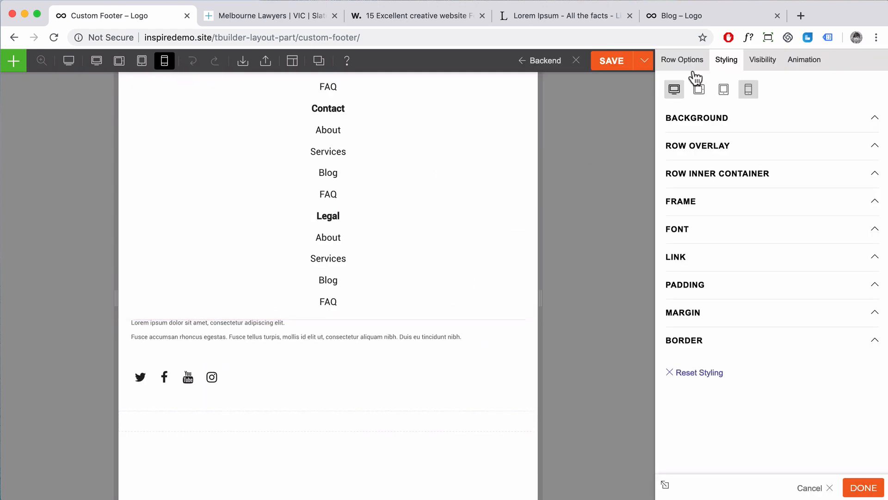
{"action": "left_click", "coordinate": [710, 237]}
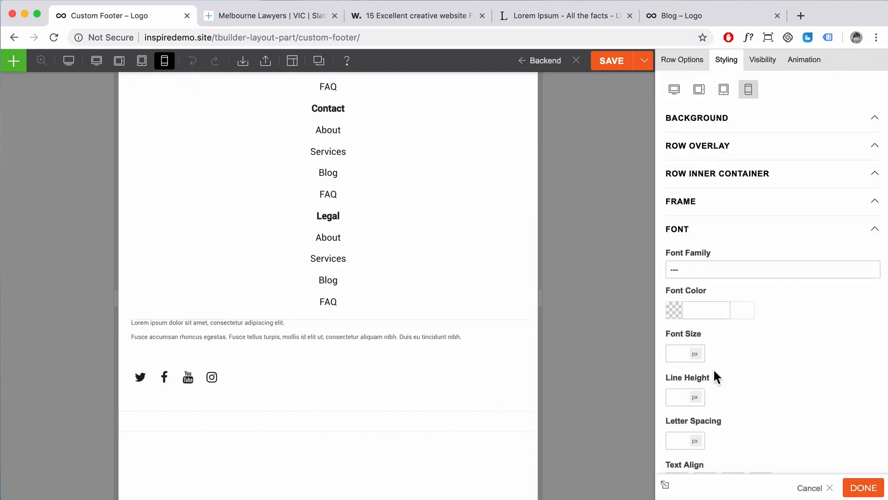
{"action": "scroll", "coordinate": [715, 374], "scroll_direction": "down", "scroll_amount": 4}
{"action": "left_click", "coordinate": [704, 389]}
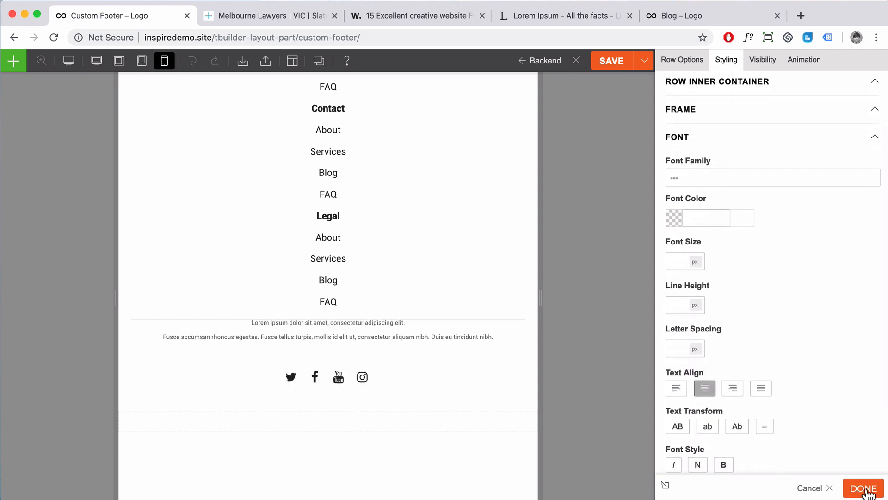
- Insert a two-column row above the first footer link list and set its mobile layout to two equal columns
{"action": "scroll", "coordinate": [509, 341], "scroll_direction": "up", "scroll_amount": 5}
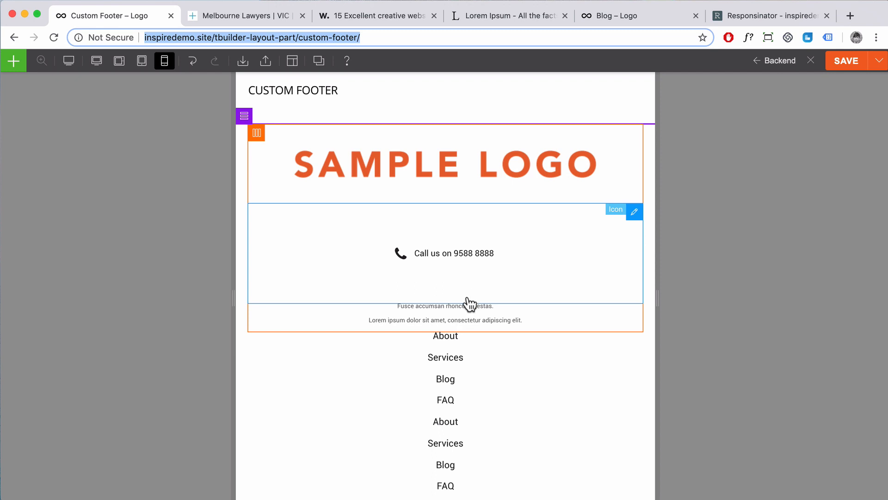
{"action": "left_click", "coordinate": [12, 65]}
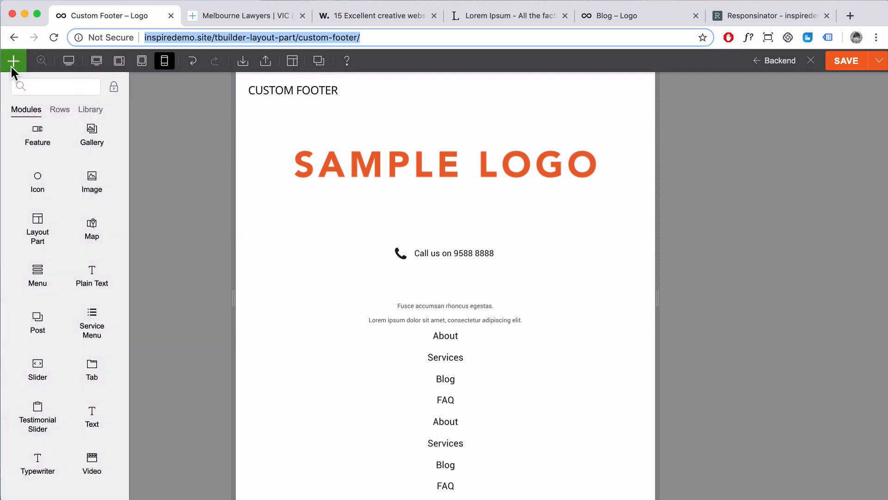
{"action": "left_click", "coordinate": [59, 110]}
{"action": "left_click_drag", "start_coordinate": [70, 143], "coordinate": [468, 359]}
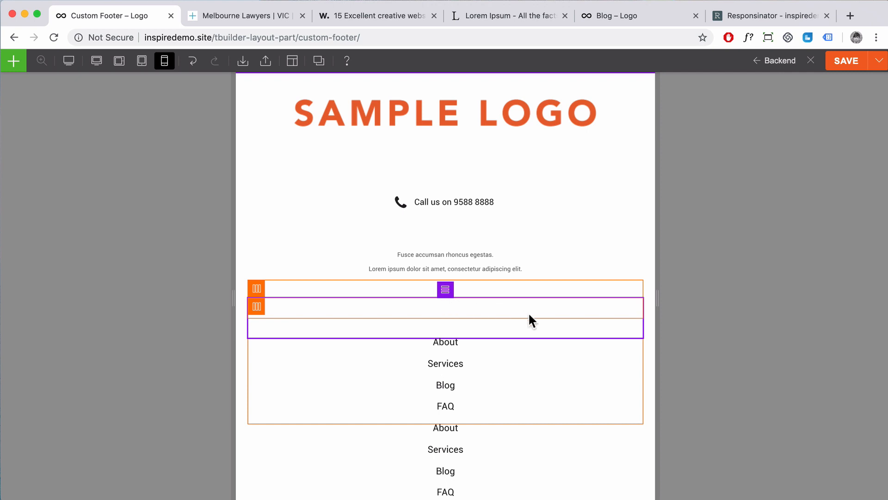
{"action": "mouse_move", "coordinate": [446, 297]}
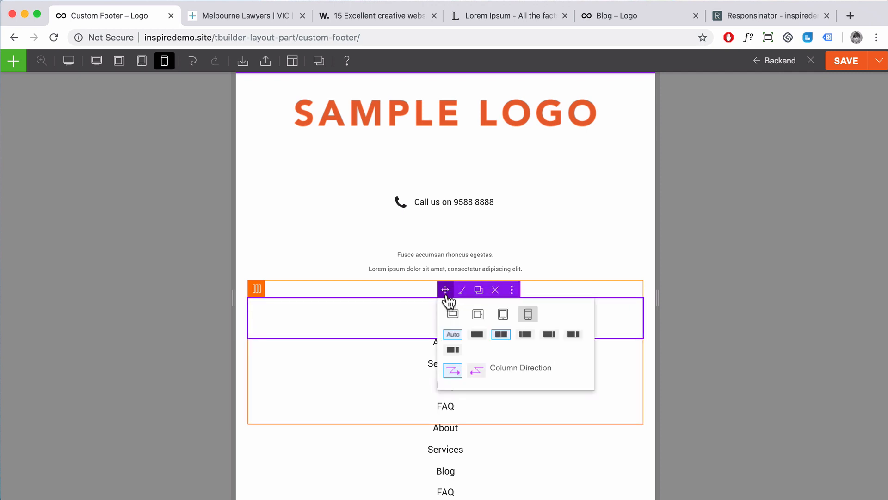
{"action": "left_click", "coordinate": [497, 336]}
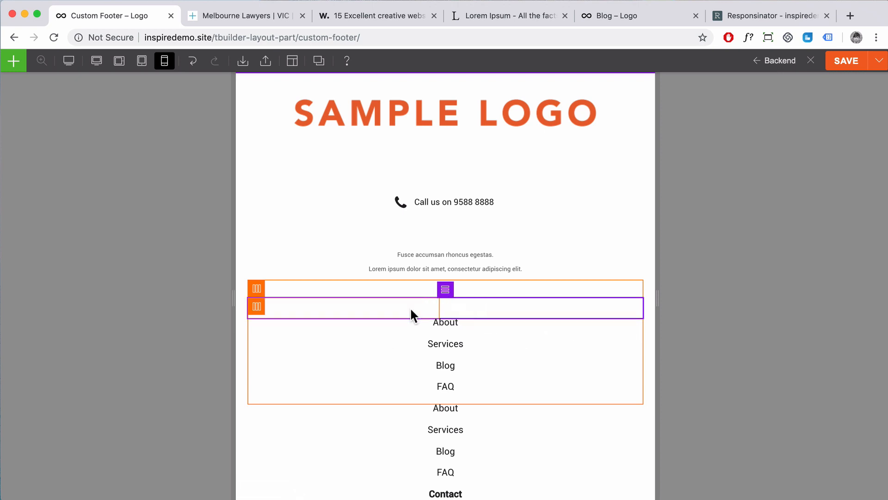
- Add a Text module to the new row's left column and place a duplicate of it in the right column
{"action": "mouse_move", "coordinate": [11, 68]}
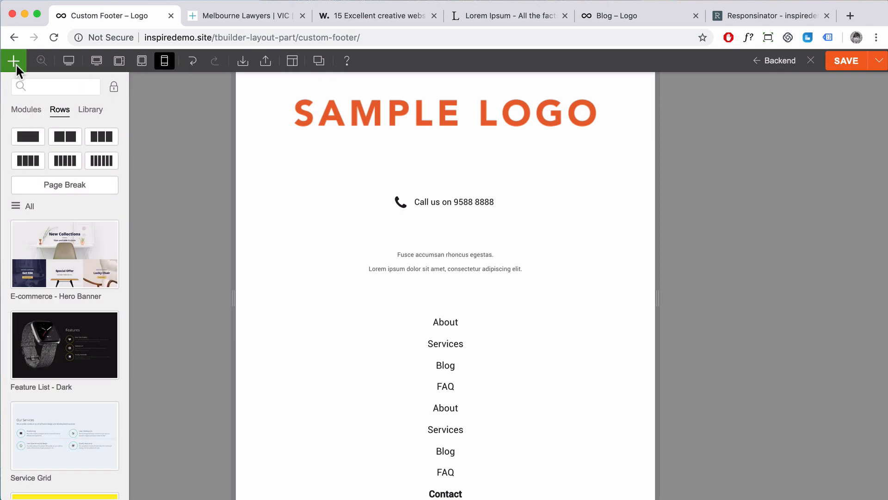
{"action": "left_click", "coordinate": [28, 113]}
{"action": "scroll", "coordinate": [83, 207], "scroll_direction": "down", "scroll_amount": 2}
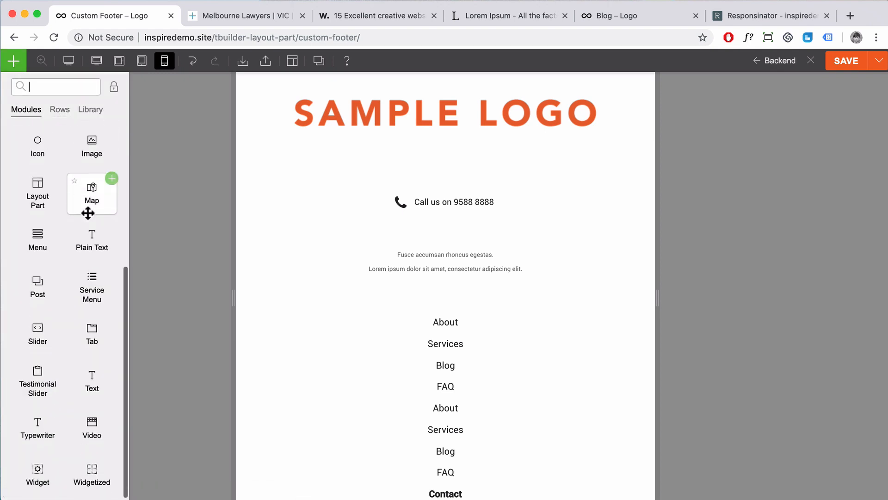
{"action": "left_click_drag", "start_coordinate": [91, 387], "coordinate": [369, 334]}
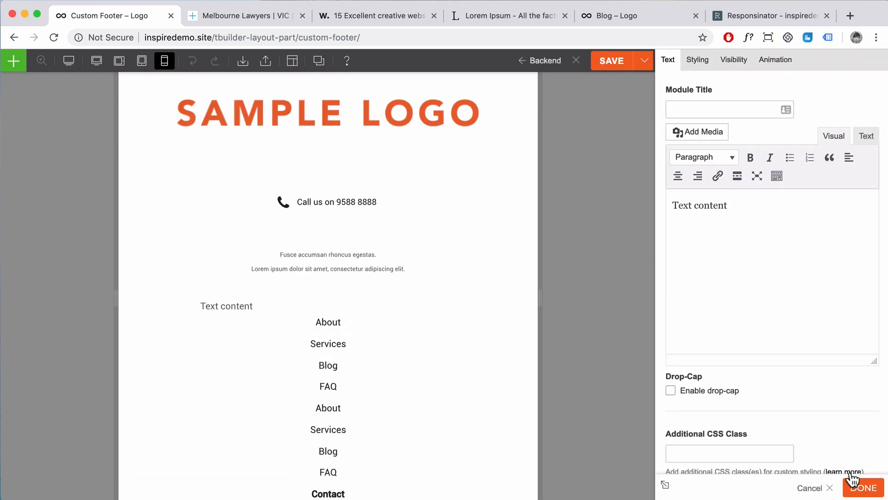
{"action": "left_click", "coordinate": [860, 491]}
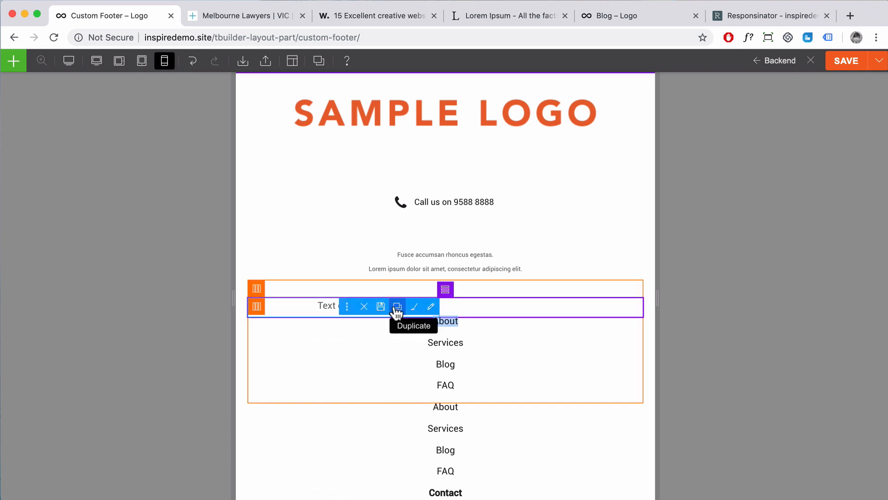
{"action": "left_click", "coordinate": [396, 312]}
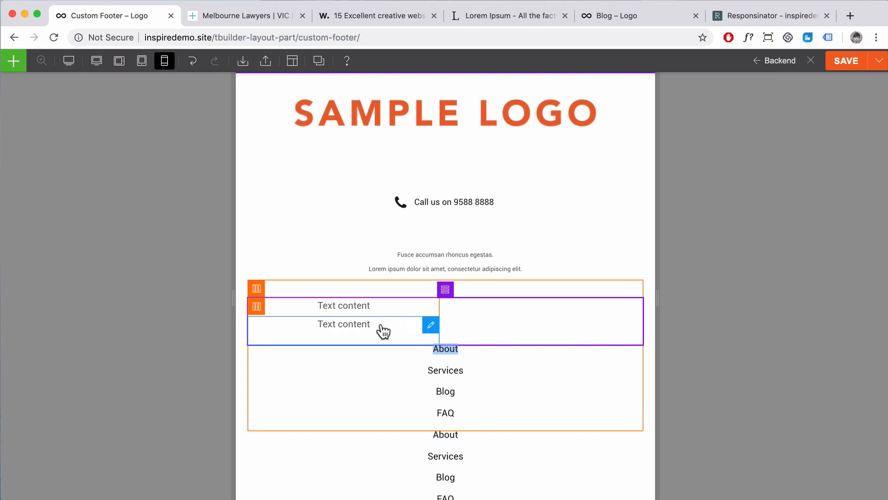
{"action": "left_click_drag", "start_coordinate": [383, 330], "coordinate": [548, 321]}
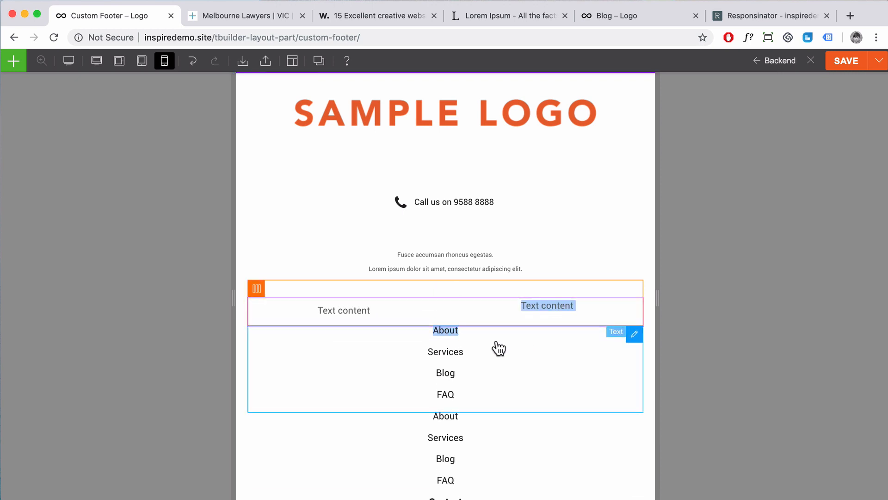
- Copy the first stacked link list's content and styling into the left column's placeholder text module, overwriting its data
{"action": "mouse_move", "coordinate": [631, 341]}
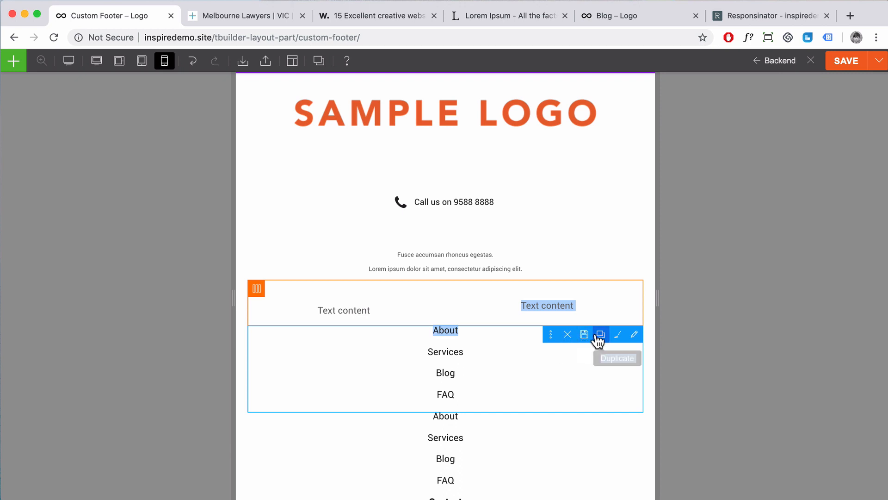
{"action": "left_click", "coordinate": [551, 334]}
{"action": "mouse_move", "coordinate": [570, 392]}
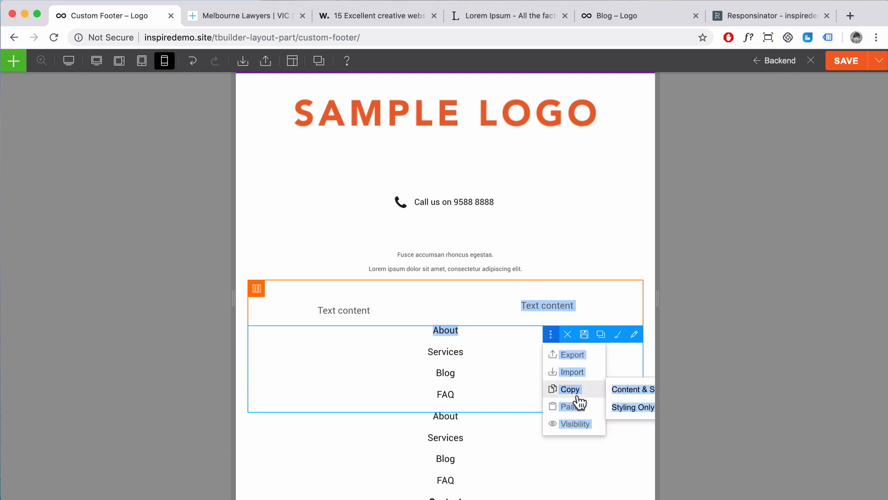
{"action": "left_click", "coordinate": [627, 390]}
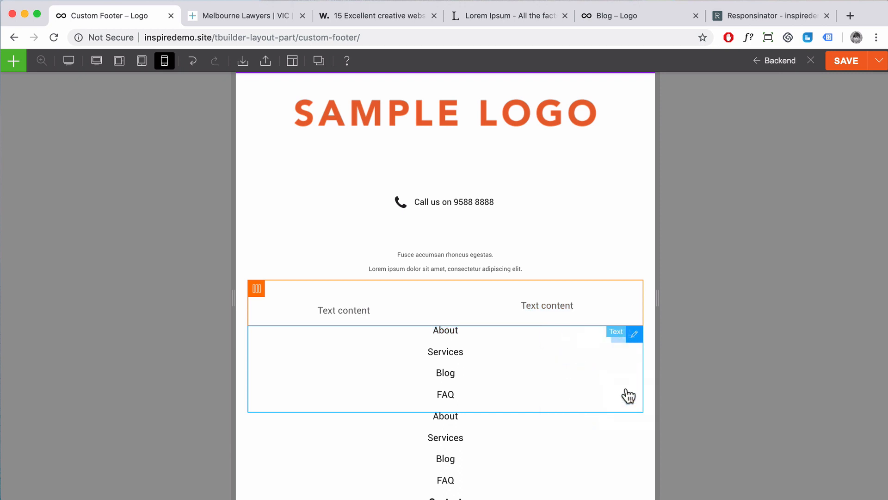
{"action": "mouse_move", "coordinate": [428, 313]}
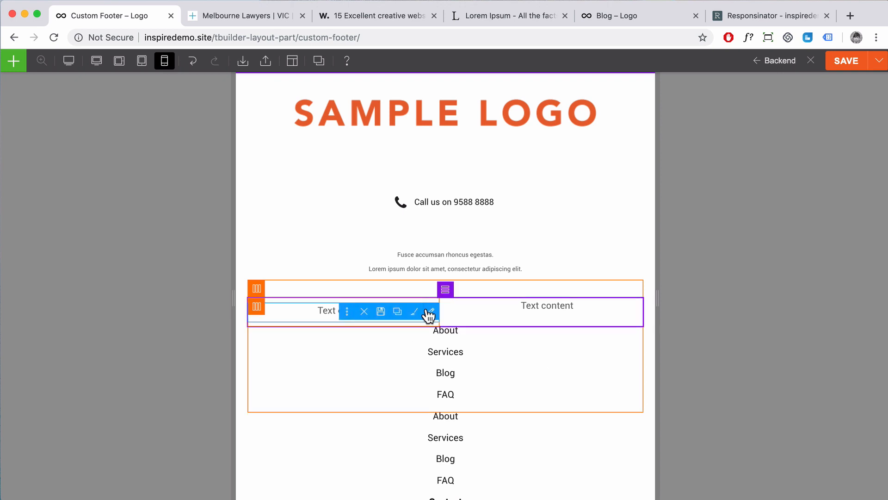
{"action": "left_click", "coordinate": [347, 311]}
{"action": "mouse_move", "coordinate": [372, 385]}
{"action": "left_click", "coordinate": [430, 383]}
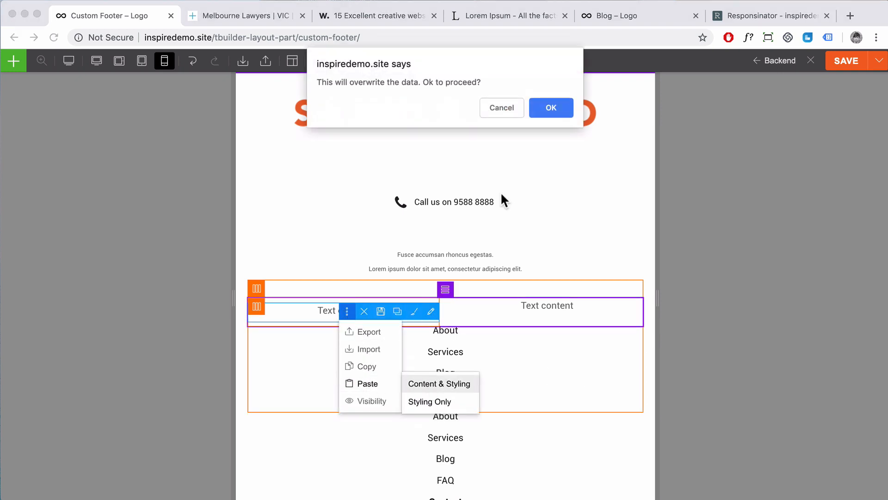
{"action": "left_click", "coordinate": [540, 107]}
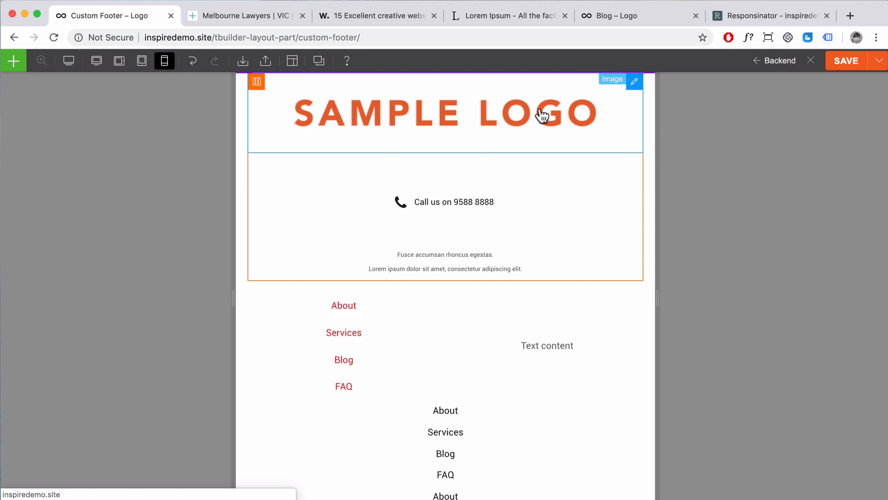
- Copy the second stacked link list's content and styling over the placeholder text module in the right column
{"action": "scroll", "coordinate": [398, 384], "scroll_direction": "down", "scroll_amount": 5}
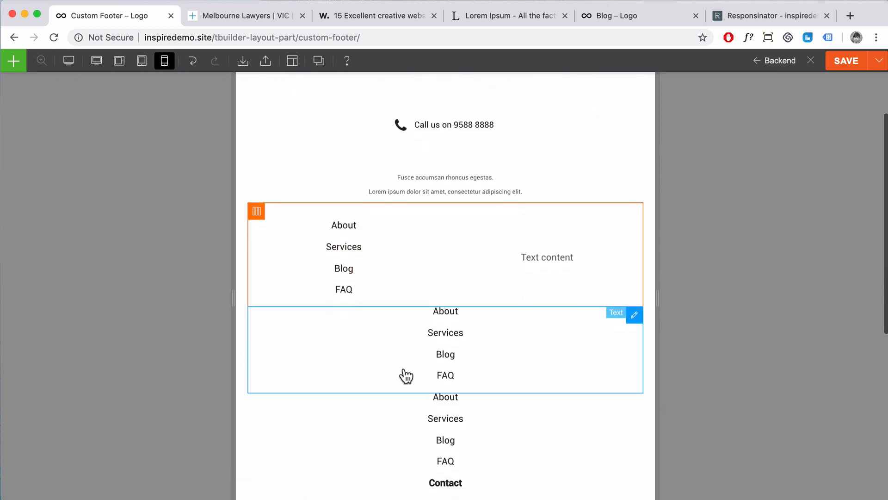
{"action": "scroll", "coordinate": [416, 338], "scroll_direction": "down", "scroll_amount": 2}
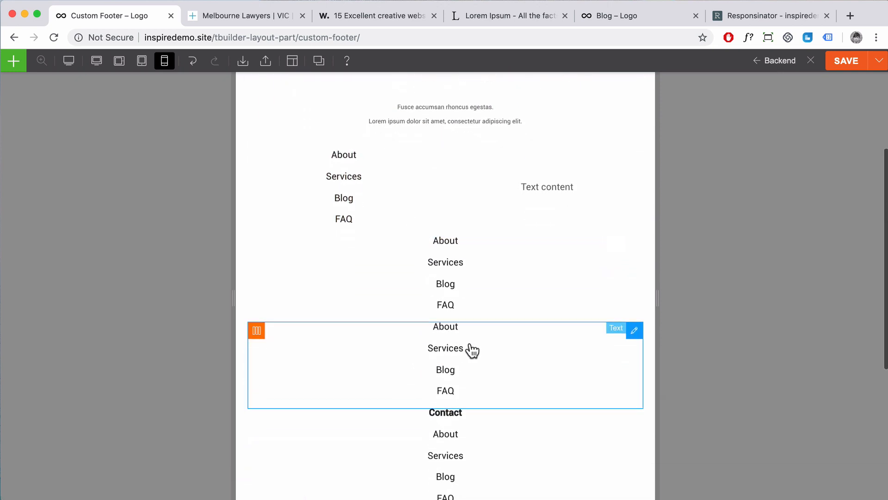
{"action": "mouse_move", "coordinate": [634, 336]}
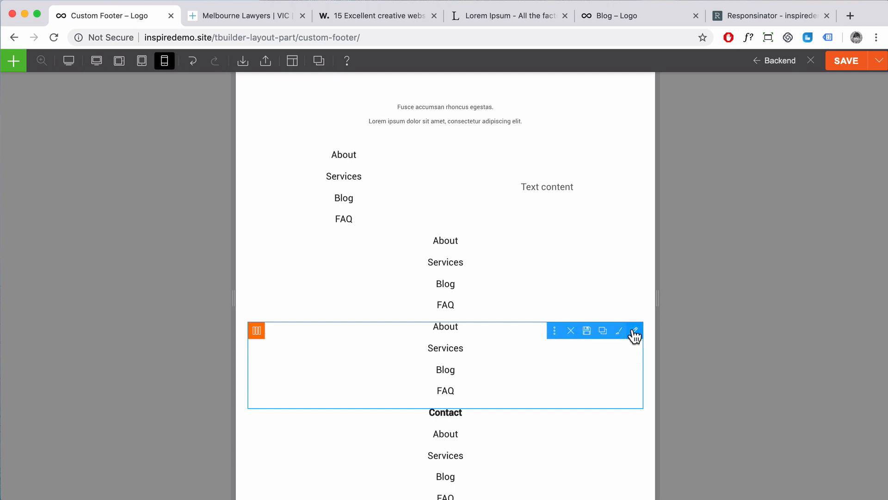
{"action": "left_click", "coordinate": [550, 331]}
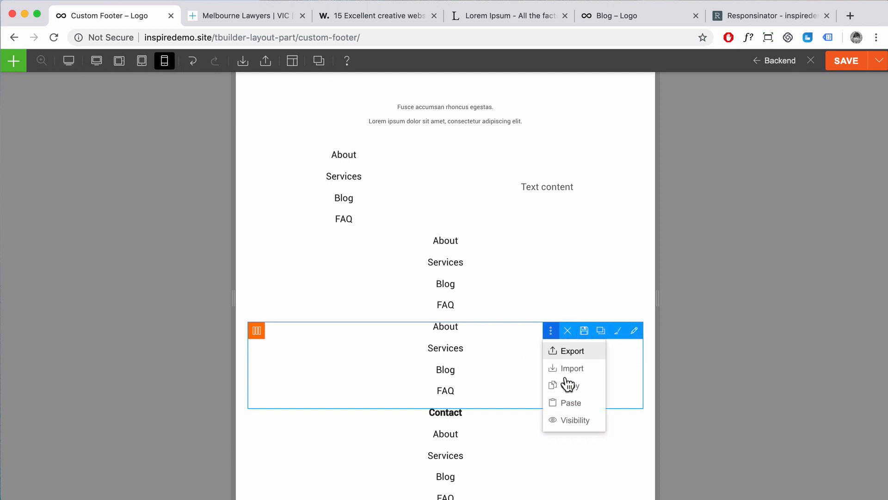
{"action": "mouse_move", "coordinate": [572, 403]}
{"action": "left_click", "coordinate": [620, 401]}
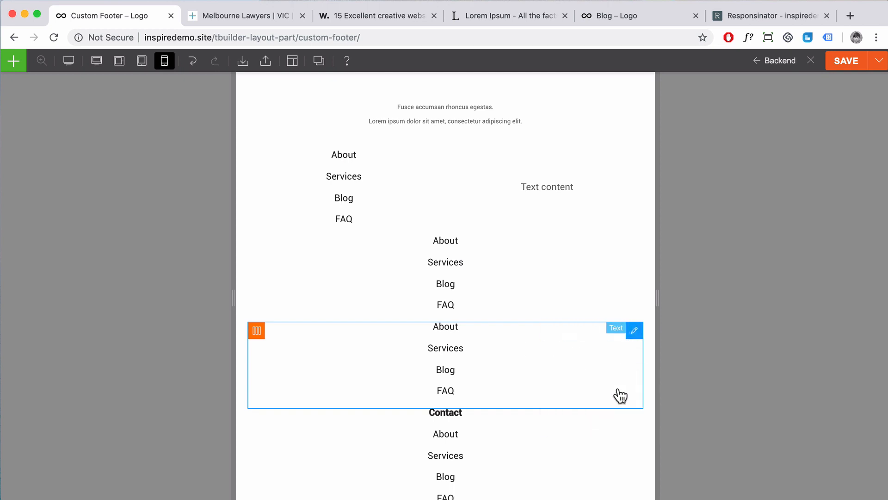
{"action": "mouse_move", "coordinate": [635, 191]}
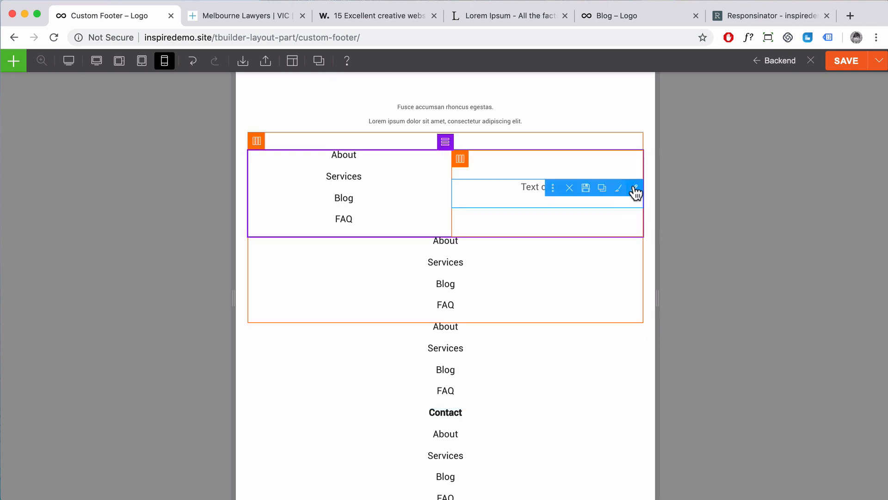
{"action": "left_click", "coordinate": [553, 191]}
{"action": "mouse_move", "coordinate": [561, 262]}
{"action": "left_click", "coordinate": [620, 259]}
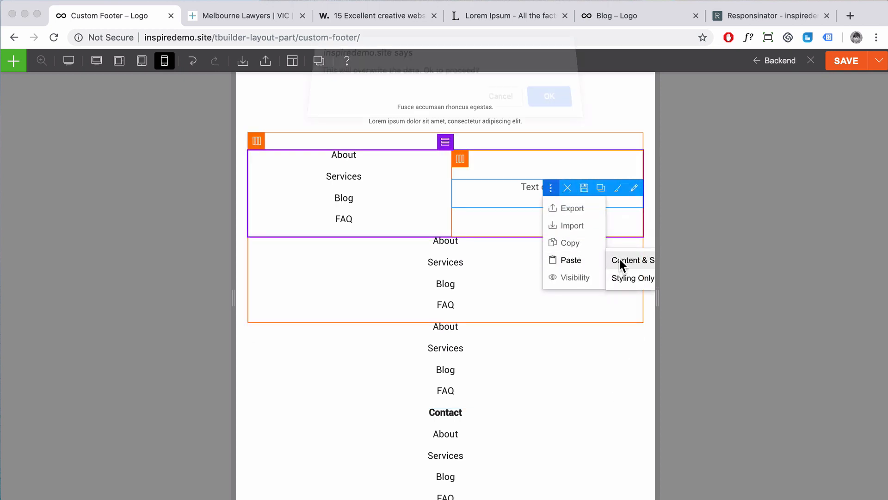
{"action": "left_click", "coordinate": [543, 109]}
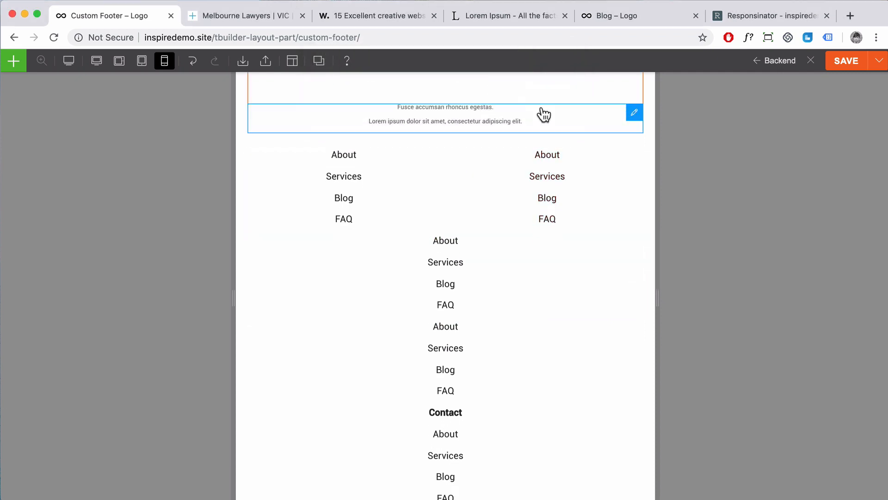
- Set the visibility of the left-column link list to Hide on desktop and tablet and Show on mobile
{"action": "scroll", "coordinate": [490, 192], "scroll_direction": "up", "scroll_amount": 4}
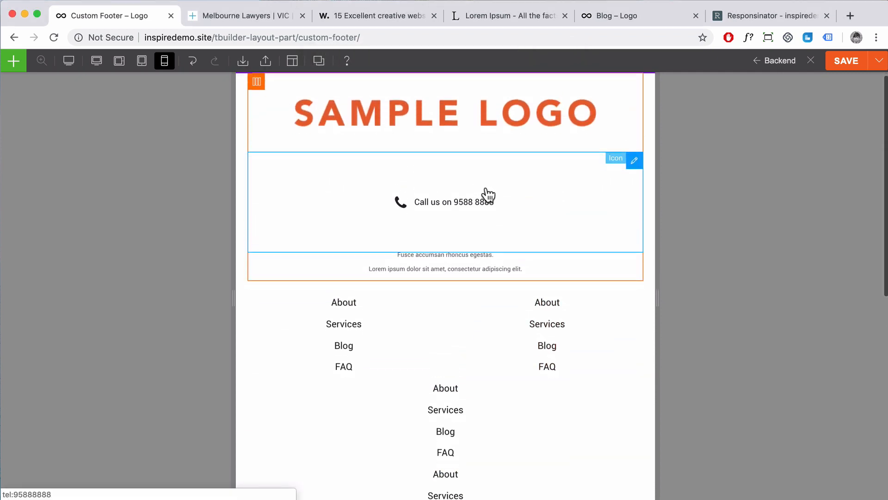
{"action": "scroll", "coordinate": [486, 192], "scroll_direction": "down", "scroll_amount": 2}
{"action": "scroll", "coordinate": [476, 199], "scroll_direction": "up", "scroll_amount": 1}
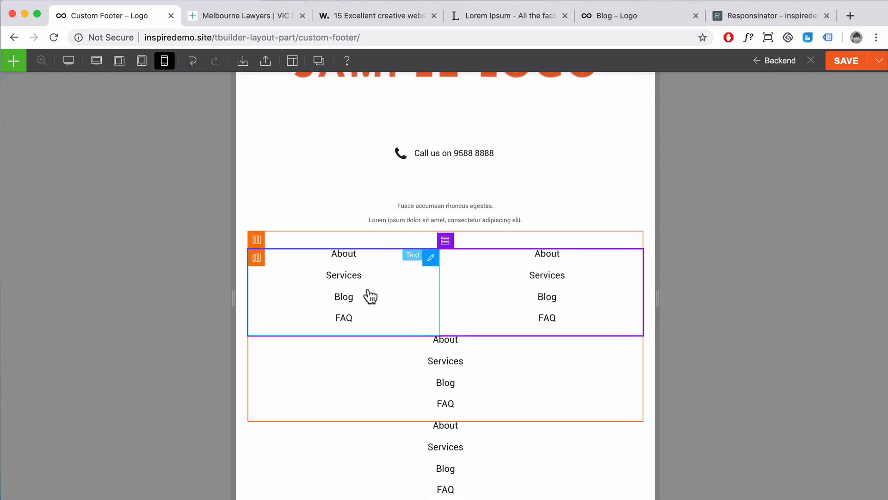
{"action": "scroll", "coordinate": [379, 301], "scroll_direction": "up", "scroll_amount": 1}
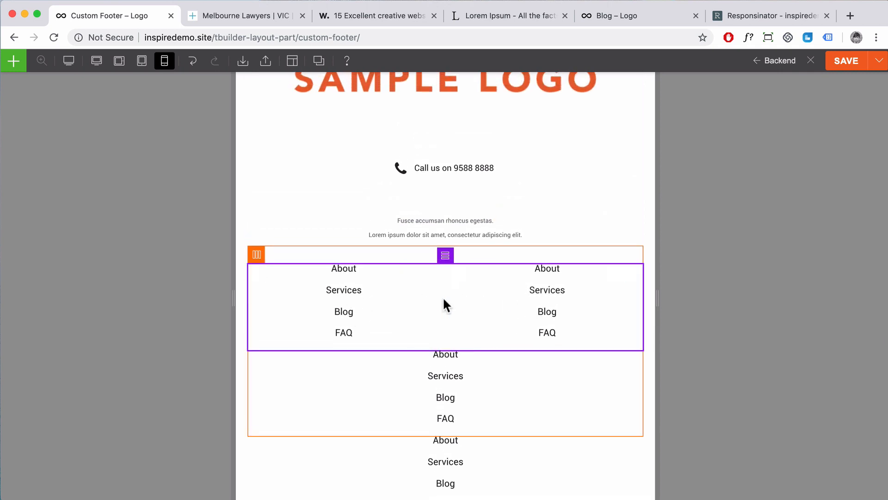
{"action": "scroll", "coordinate": [444, 303], "scroll_direction": "down", "scroll_amount": 2}
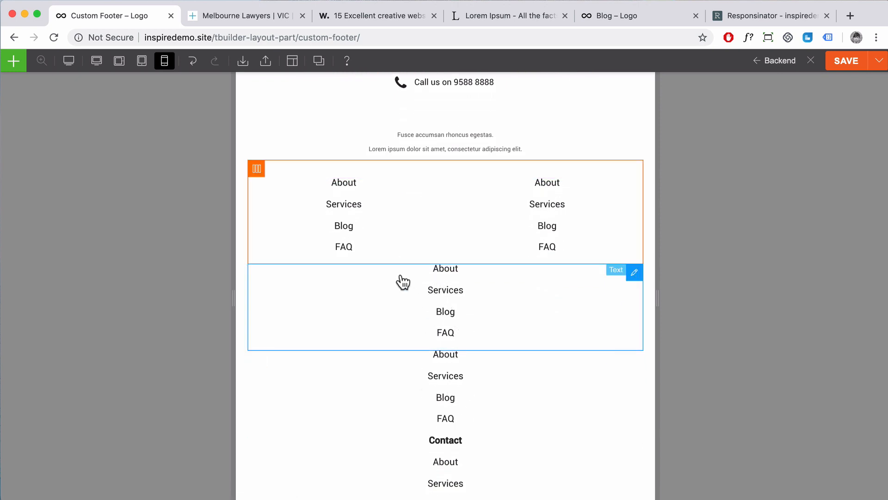
{"action": "mouse_move", "coordinate": [350, 189]}
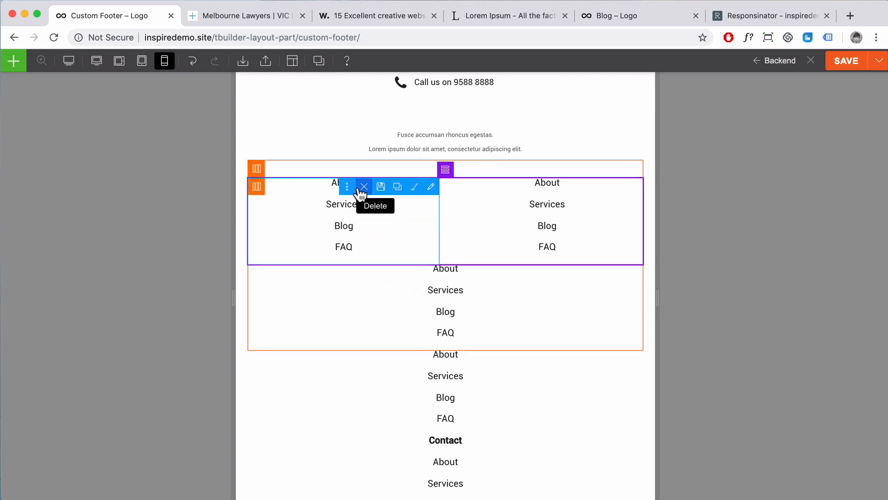
{"action": "left_click", "coordinate": [372, 276]}
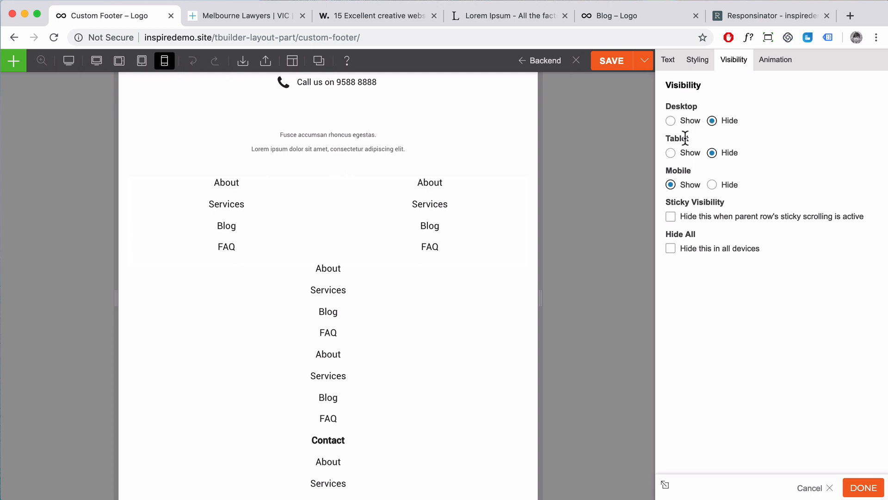
{"action": "left_click", "coordinate": [865, 489]}
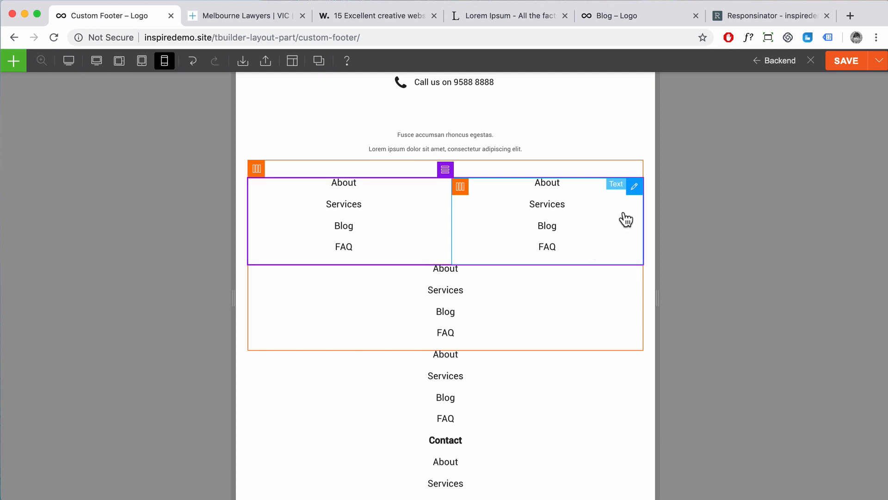
- Set the visibility of the right-column link list to Hide on tablet and Show on mobile
{"action": "mouse_move", "coordinate": [635, 190]}
{"action": "left_click", "coordinate": [551, 187]}
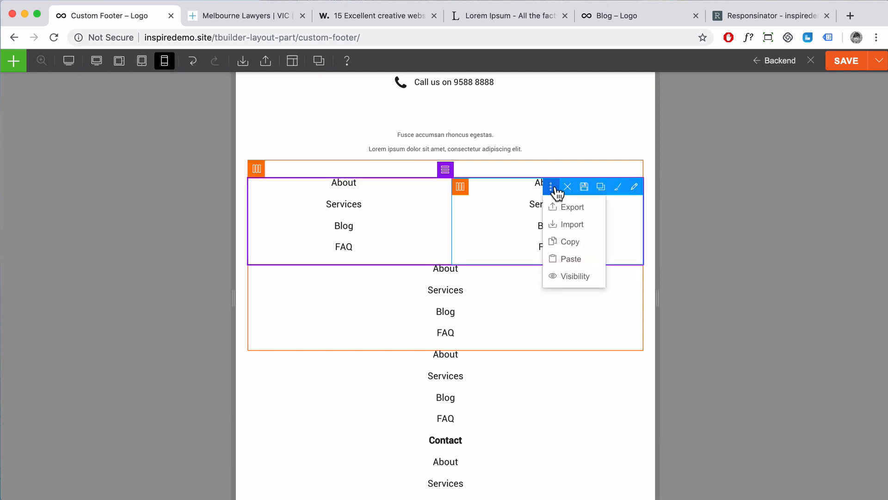
{"action": "left_click", "coordinate": [579, 278]}
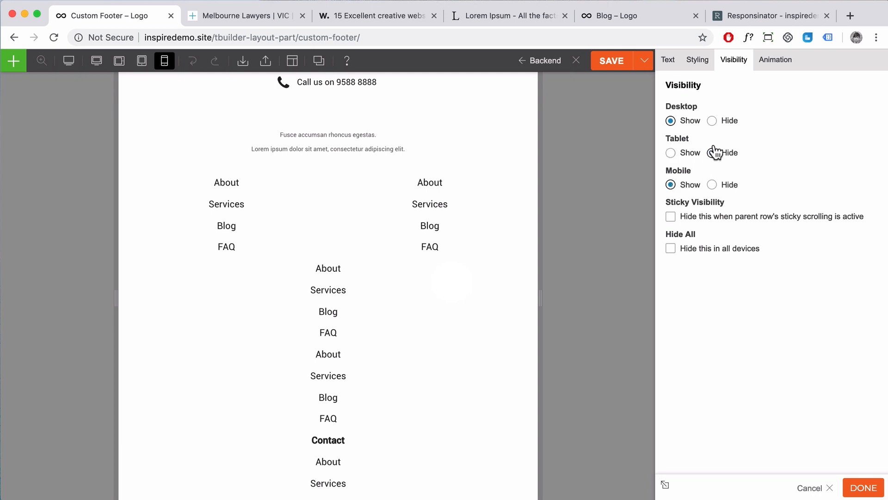
{"action": "left_click", "coordinate": [863, 489]}
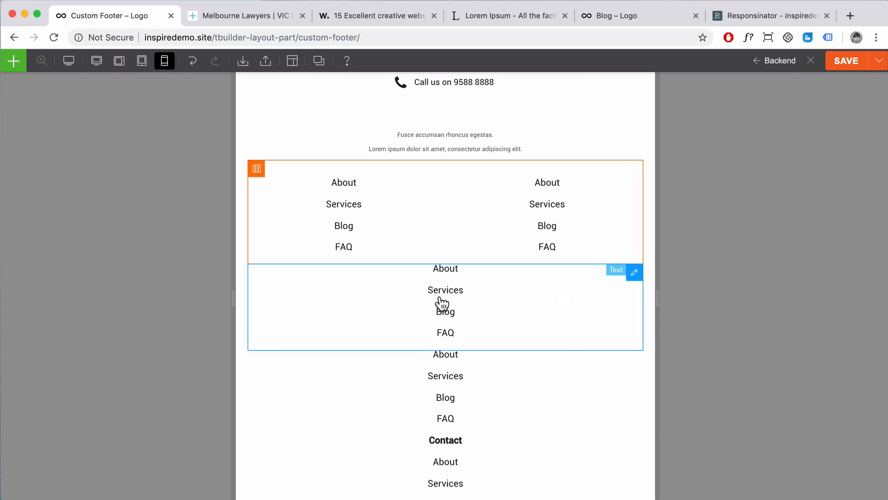
- Set the visibility of the first stacked link list below the two-column row to Show on desktop and tablet and Hide on mobile
{"action": "left_click", "coordinate": [552, 273]}
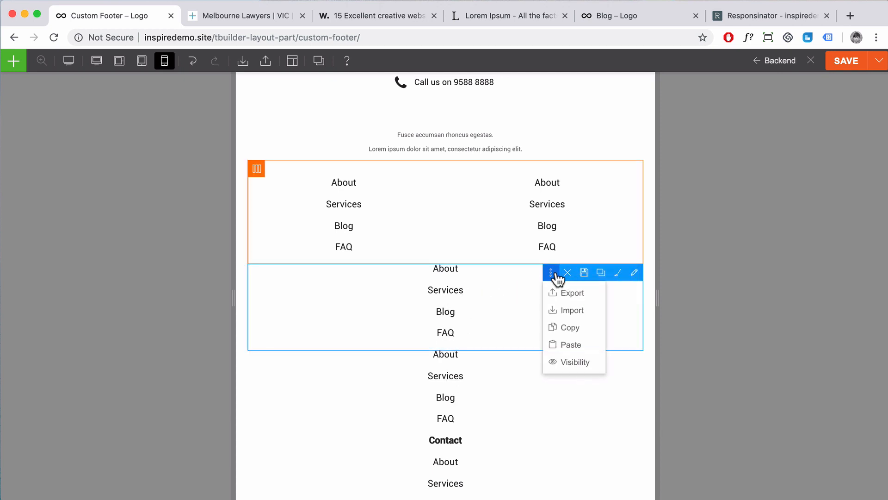
{"action": "left_click", "coordinate": [571, 363]}
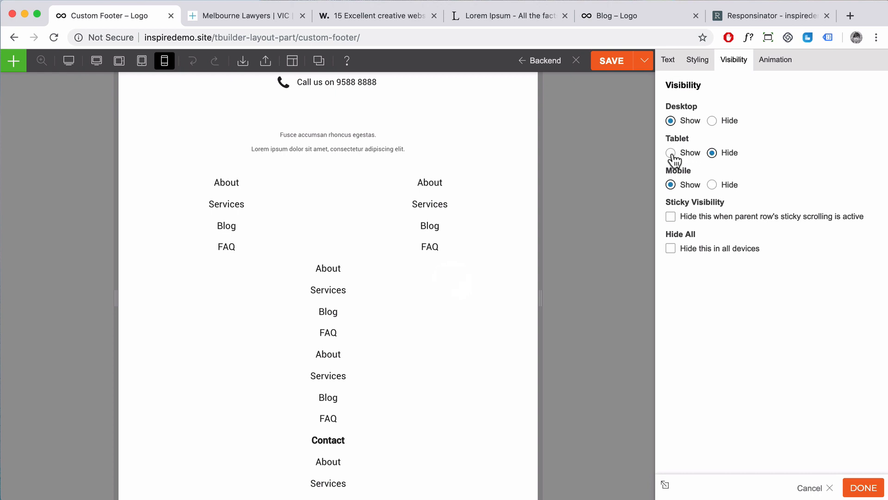
{"action": "left_click", "coordinate": [712, 185]}
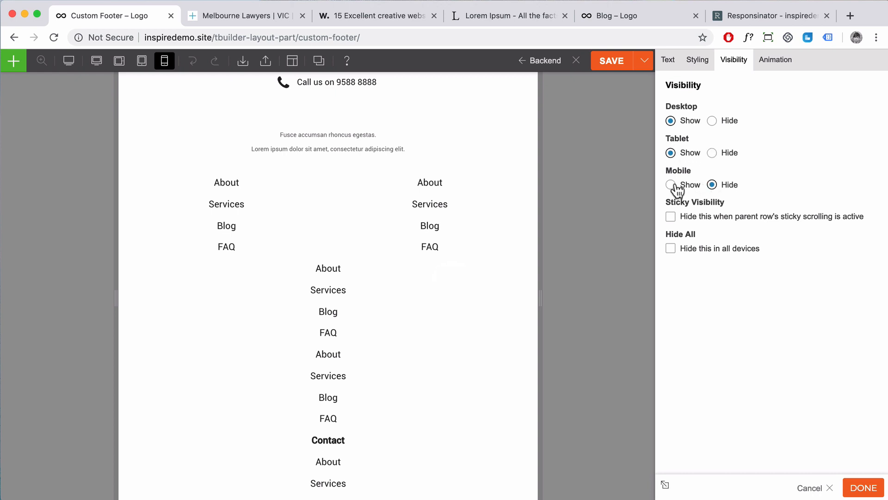
{"action": "left_click", "coordinate": [863, 488]}
- Set the visibility of the second stacked link list, just above the Contact list, to Hide on mobile
{"action": "mouse_move", "coordinate": [632, 359]}
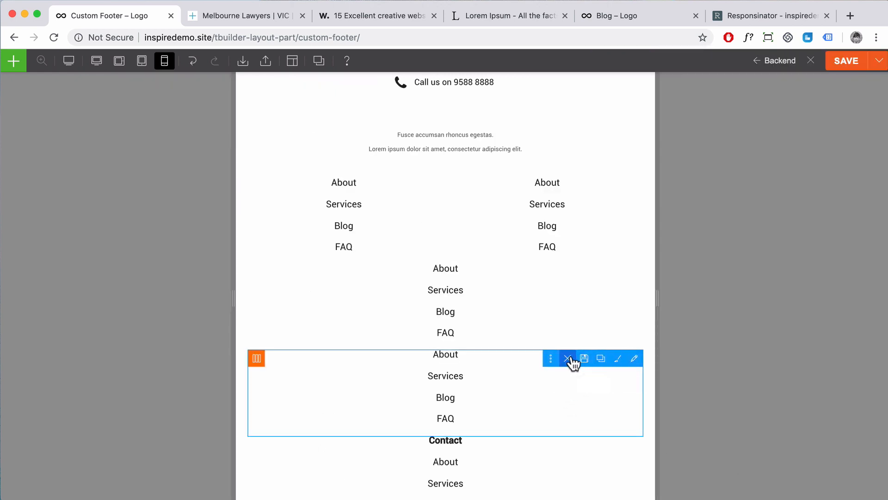
{"action": "mouse_move", "coordinate": [550, 359]}
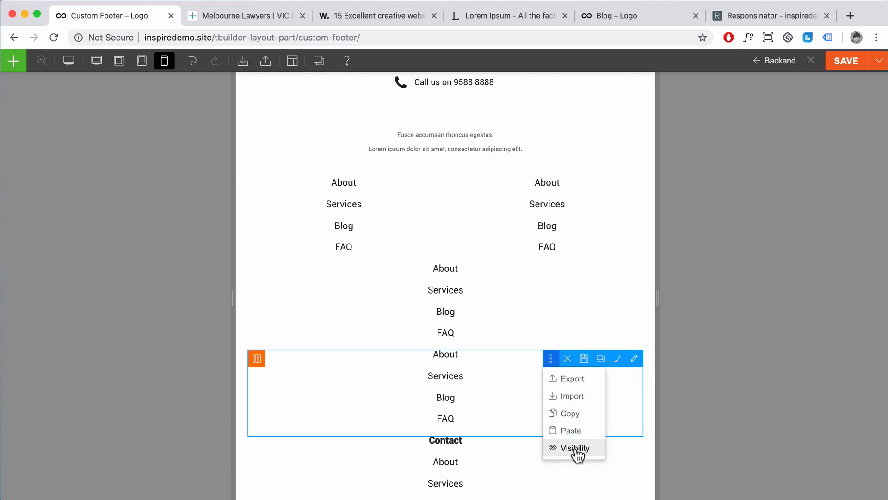
{"action": "left_click", "coordinate": [577, 448]}
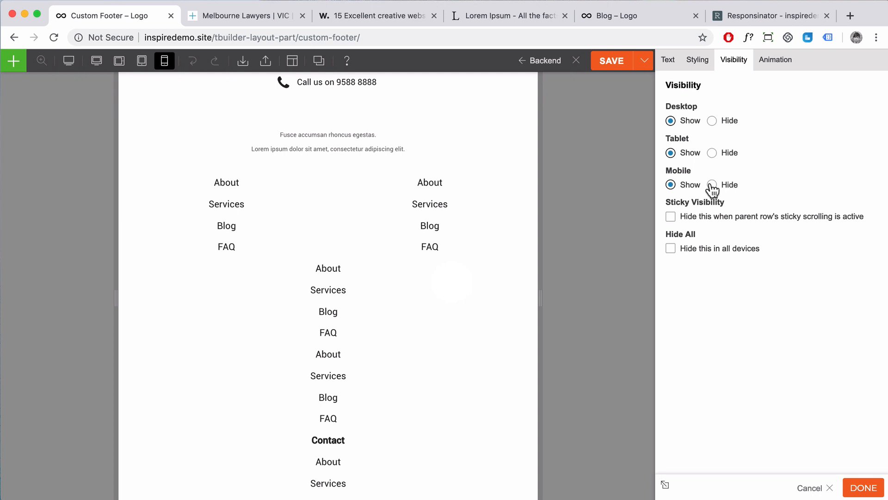
{"action": "left_click", "coordinate": [864, 492]}
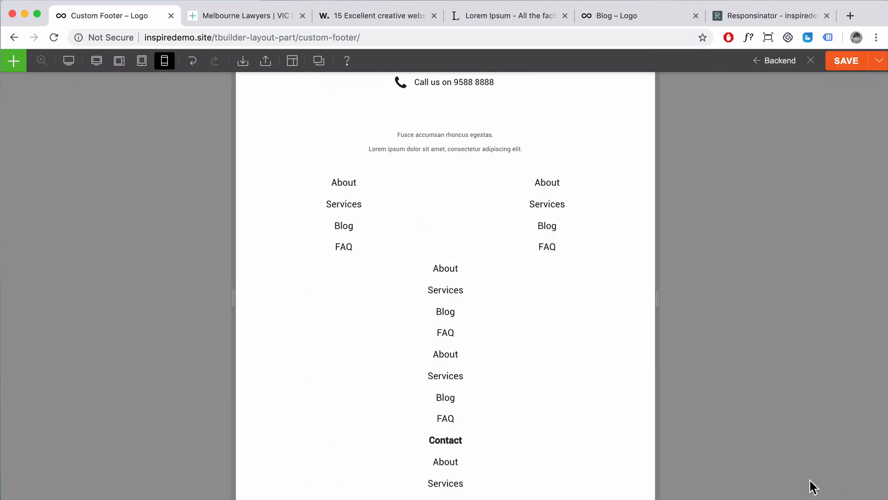
- Review the mobile footer layout, then save the layout part and leave the builder
{"action": "scroll", "coordinate": [523, 312], "scroll_direction": "down", "scroll_amount": 4}
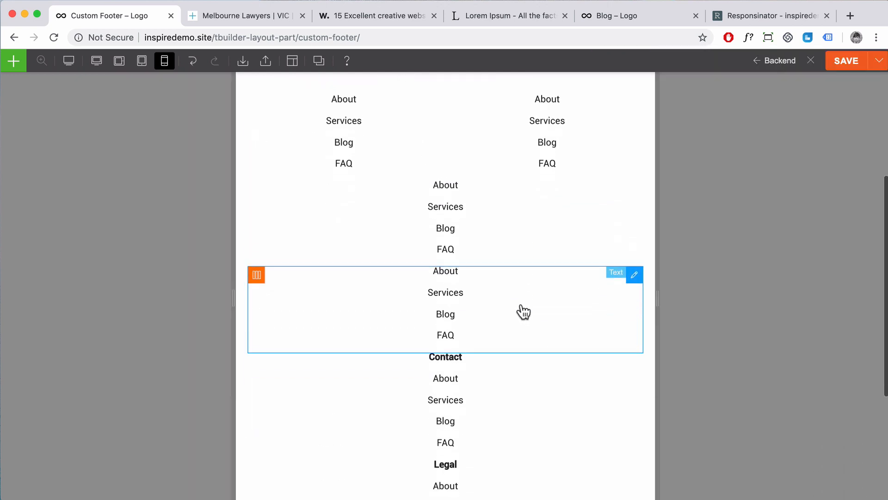
{"action": "scroll", "coordinate": [524, 312], "scroll_direction": "up", "scroll_amount": 7}
{"action": "scroll", "coordinate": [524, 311], "scroll_direction": "up", "scroll_amount": 3}
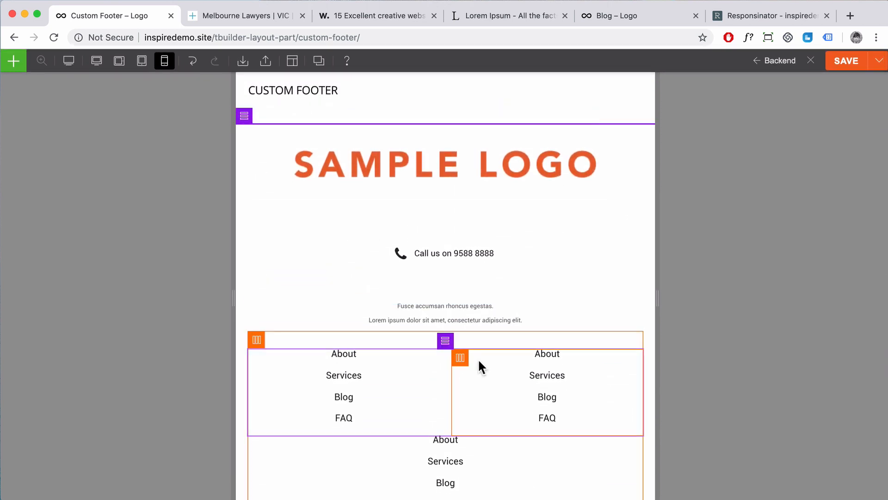
{"action": "scroll", "coordinate": [559, 384], "scroll_direction": "down", "scroll_amount": 5}
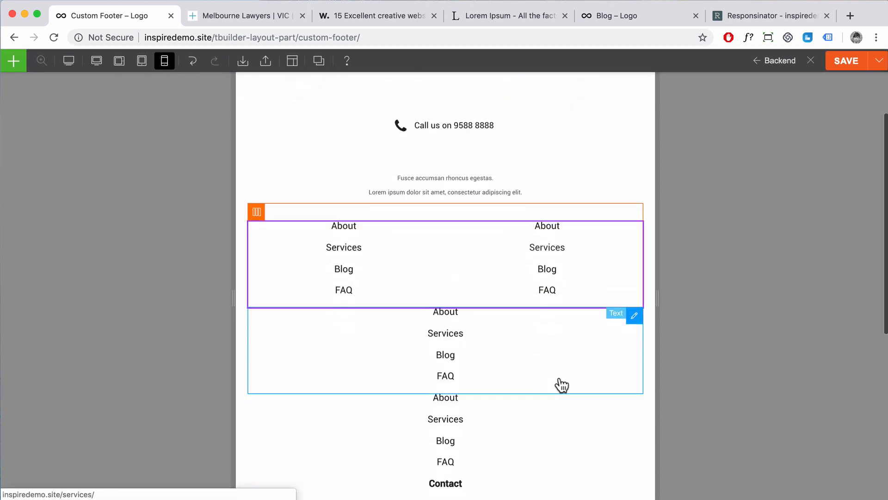
{"action": "scroll", "coordinate": [482, 332], "scroll_direction": "up", "scroll_amount": 4}
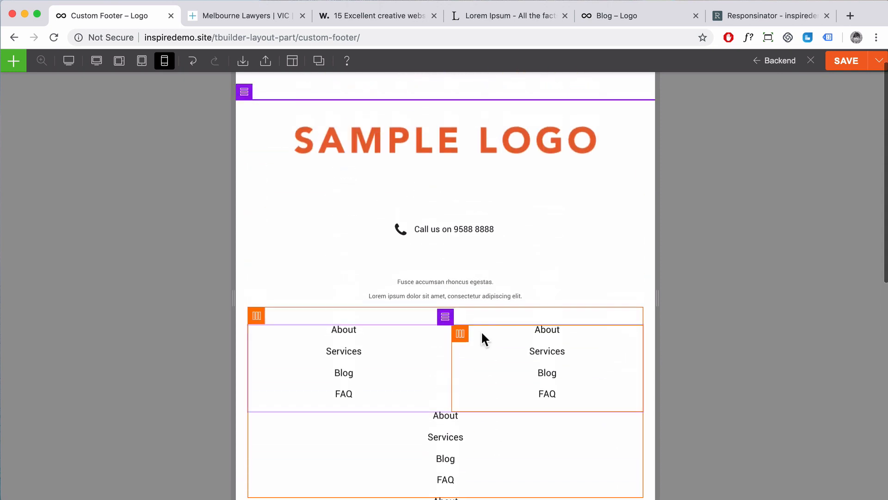
{"action": "scroll", "coordinate": [525, 302], "scroll_direction": "down", "scroll_amount": 10}
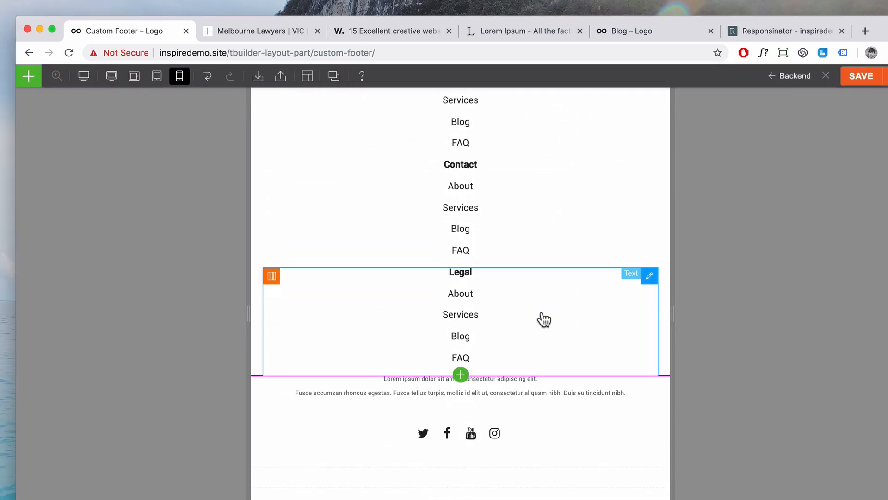
{"action": "left_click", "coordinate": [854, 81]}
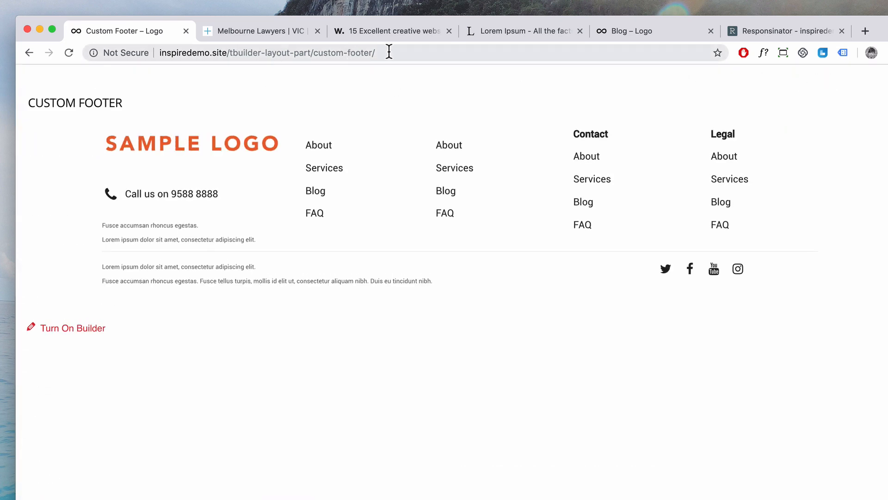
{"action": "left_click_drag", "start_coordinate": [389, 52], "coordinate": [160, 55]}
{"action": "key", "text": "super+c"}
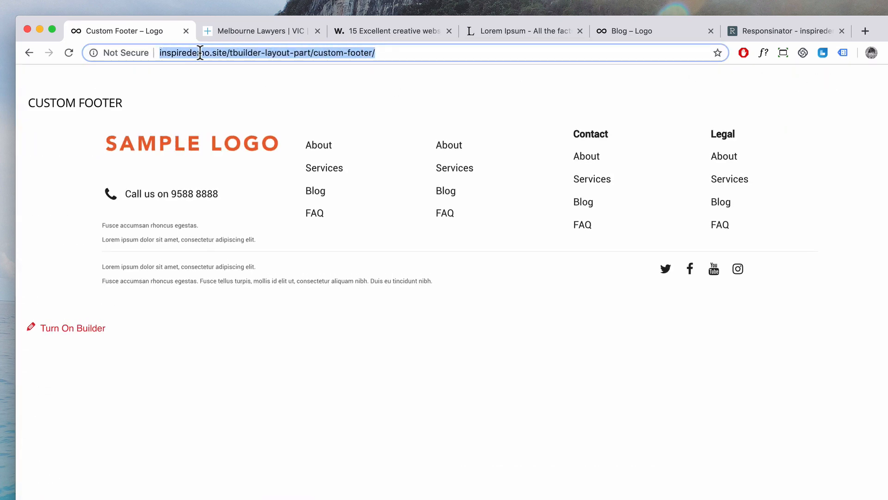
{"action": "left_click", "coordinate": [768, 31]}
{"action": "left_click_drag", "start_coordinate": [551, 52], "coordinate": [265, 55]}
{"action": "key", "text": "BackSpace"}
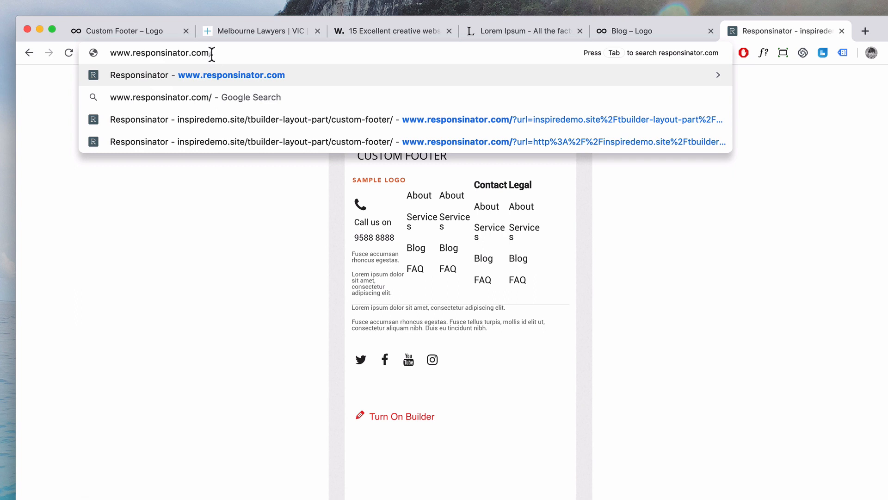
{"action": "key", "text": "Return"}
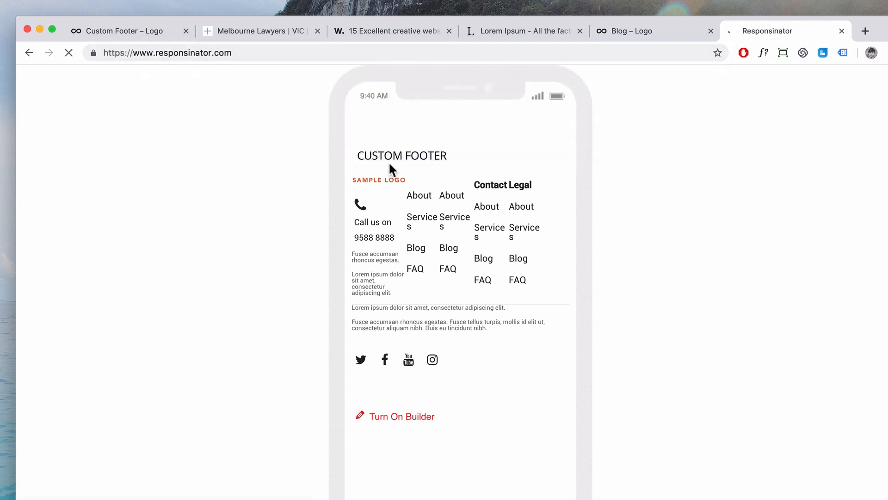
- Load the copied custom footer address in Responsinator, switching to HTTP to view the site
{"action": "left_click", "coordinate": [206, 79]}
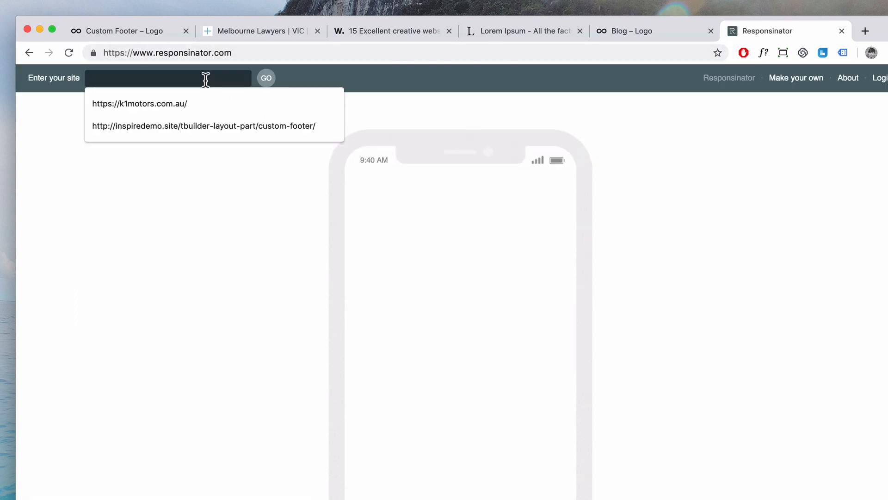
{"action": "key", "text": "super+v"}
{"action": "left_click", "coordinate": [266, 80]}
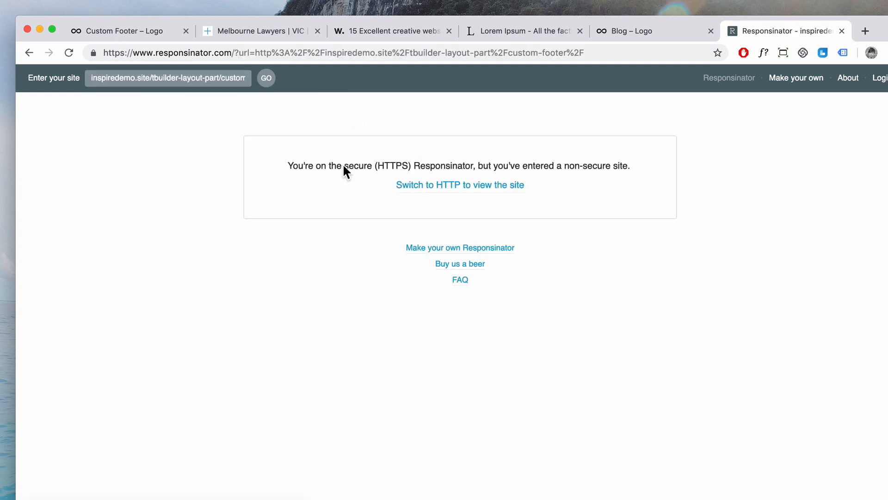
{"action": "left_click", "coordinate": [436, 185]}
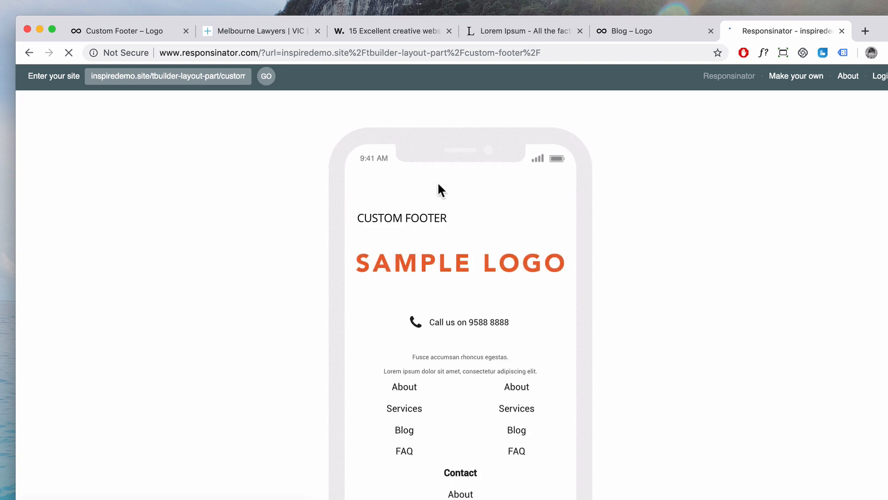
- Examine the footer in the iPhone portrait preview, checking the logo, phone line, two-column links, Contact and Legal lists, and social icons
{"action": "scroll", "coordinate": [438, 181], "scroll_direction": "down", "scroll_amount": 5}
{"action": "scroll", "coordinate": [438, 185], "scroll_direction": "down", "scroll_amount": 10}
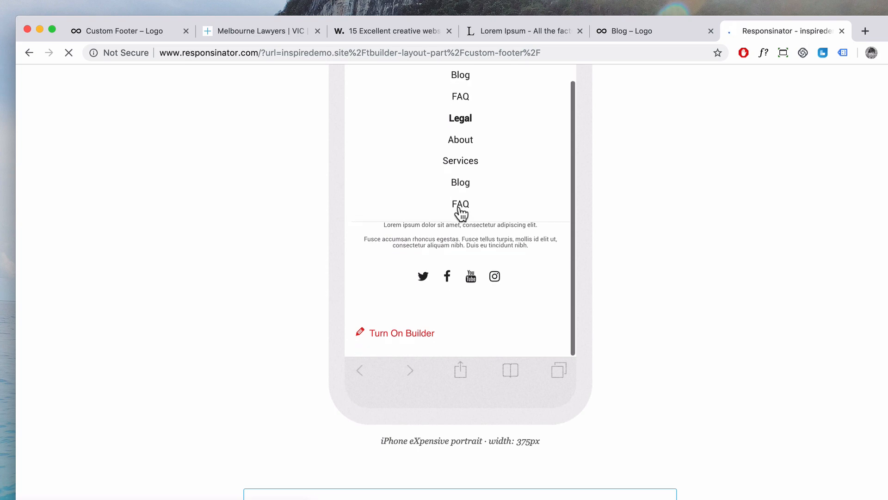
{"action": "scroll", "coordinate": [459, 210], "scroll_direction": "up", "scroll_amount": 10}
{"action": "scroll", "coordinate": [459, 205], "scroll_direction": "up", "scroll_amount": 4}
{"action": "scroll", "coordinate": [459, 204], "scroll_direction": "down", "scroll_amount": 3}
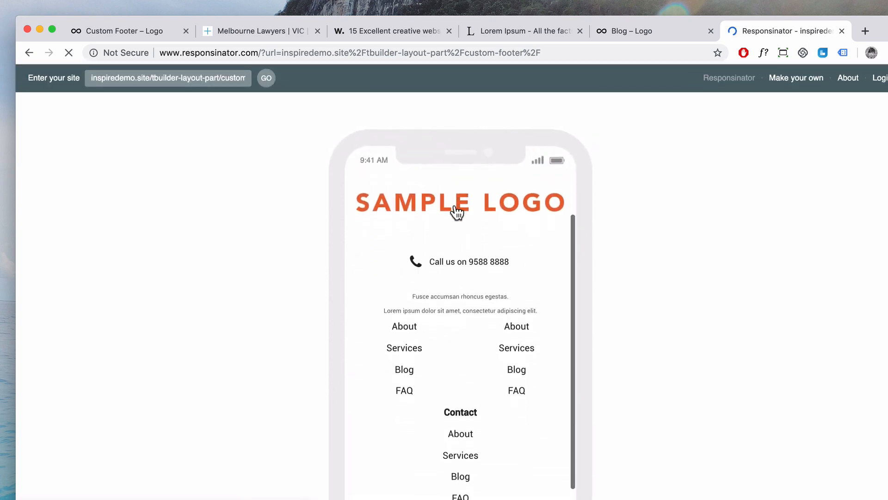
{"action": "scroll", "coordinate": [459, 205], "scroll_direction": "up", "scroll_amount": 3}
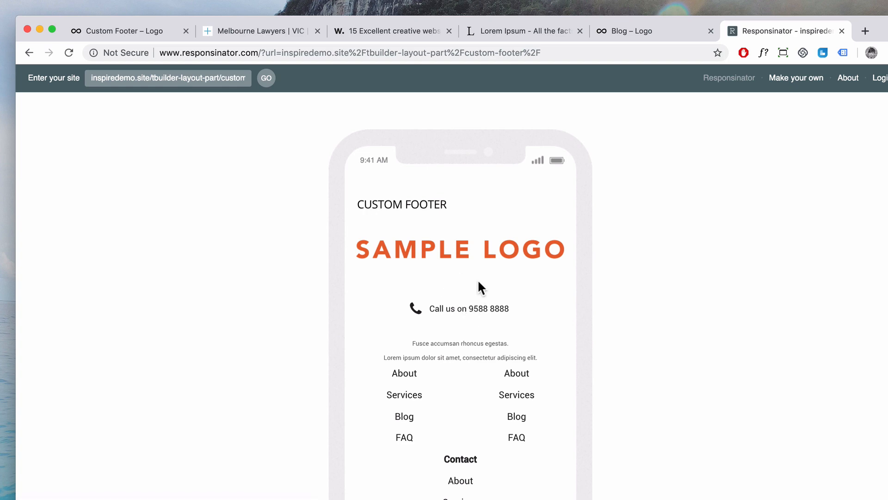
{"action": "scroll", "coordinate": [470, 296], "scroll_direction": "down", "scroll_amount": 10}
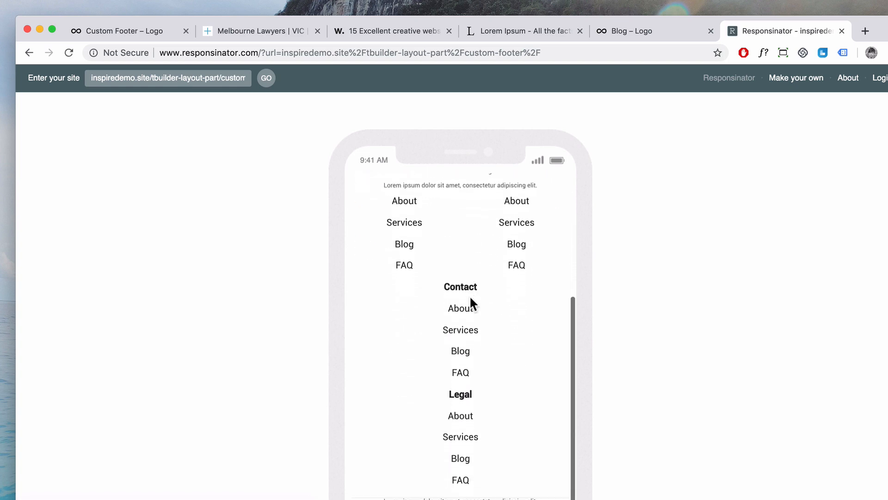
{"action": "scroll", "coordinate": [470, 299], "scroll_direction": "down", "scroll_amount": 3}
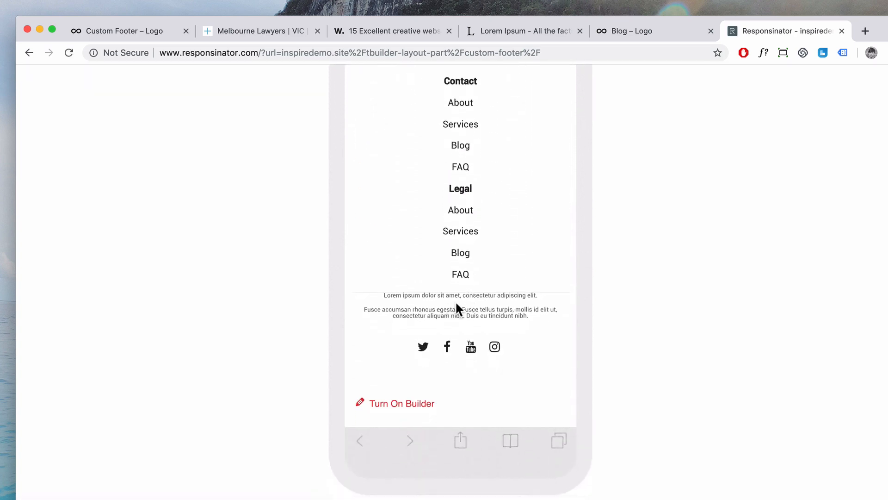
{"action": "scroll", "coordinate": [485, 300], "scroll_direction": "up", "scroll_amount": 10}
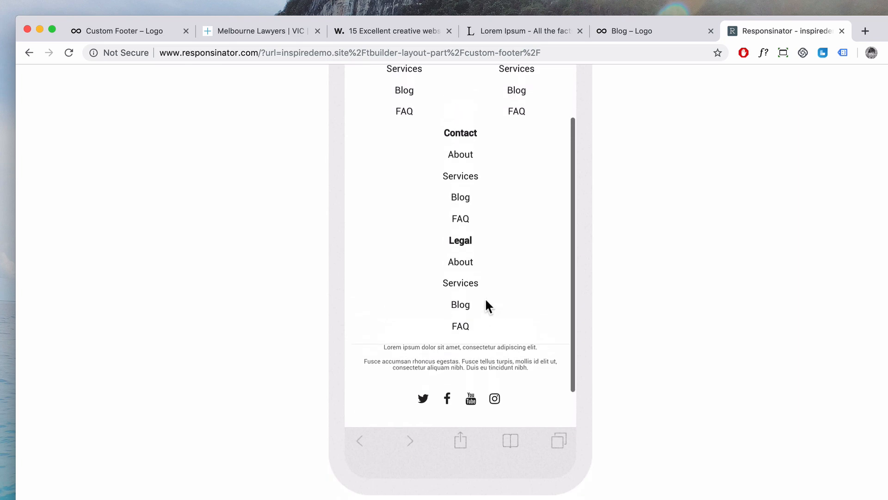
{"action": "scroll", "coordinate": [485, 297], "scroll_direction": "up", "scroll_amount": 3}
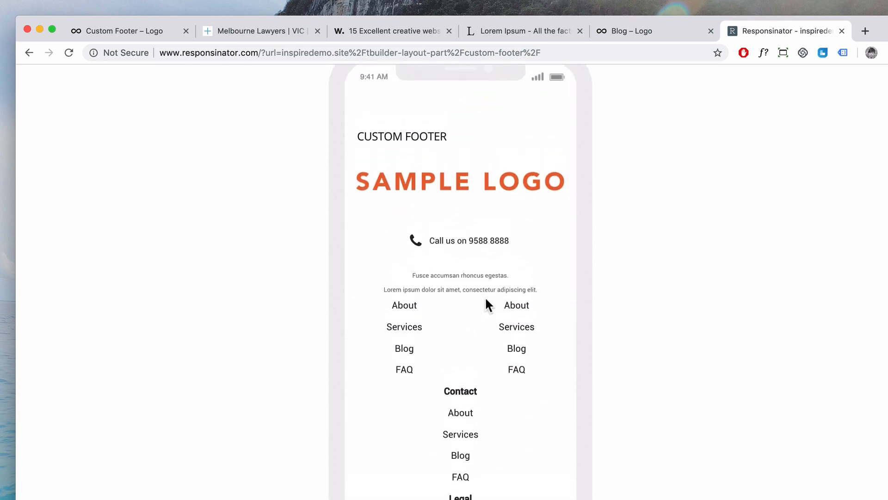
{"action": "scroll", "coordinate": [485, 296], "scroll_direction": "down", "scroll_amount": 2}
{"action": "scroll", "coordinate": [485, 297], "scroll_direction": "up", "scroll_amount": 2}
{"action": "scroll", "coordinate": [482, 296], "scroll_direction": "down", "scroll_amount": 4}
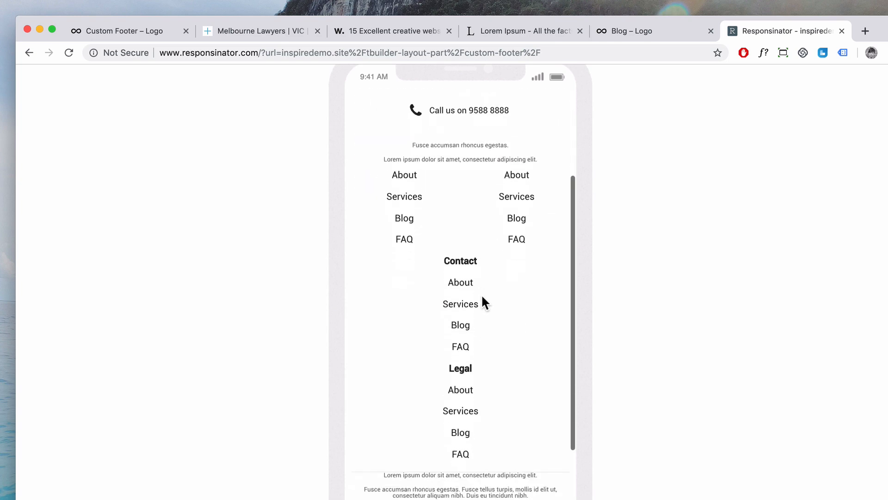
- Reopen the custom footer page in the builder and switch it to the mobile view
{"action": "left_click", "coordinate": [151, 32]}
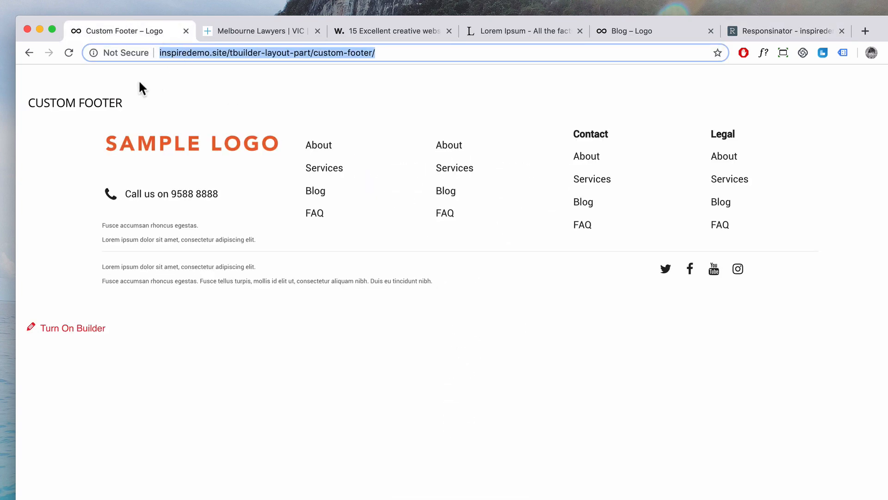
{"action": "left_click", "coordinate": [76, 329]}
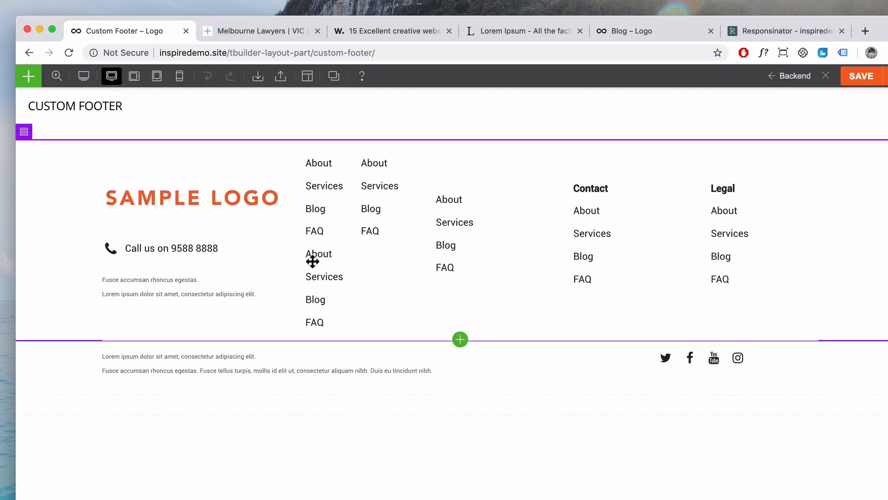
{"action": "left_click", "coordinate": [184, 78]}
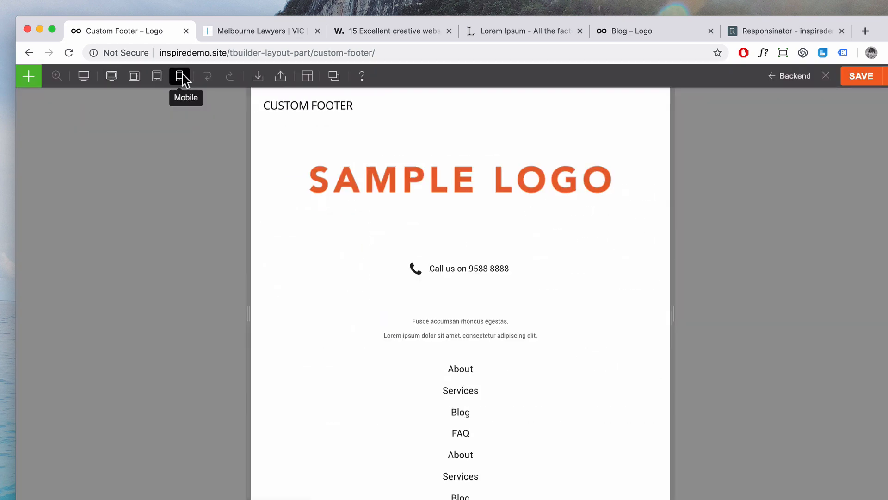
- Set the phone icon module's mobile padding to 0% at the top and 2% at the bottom
{"action": "double_click", "coordinate": [551, 248]}
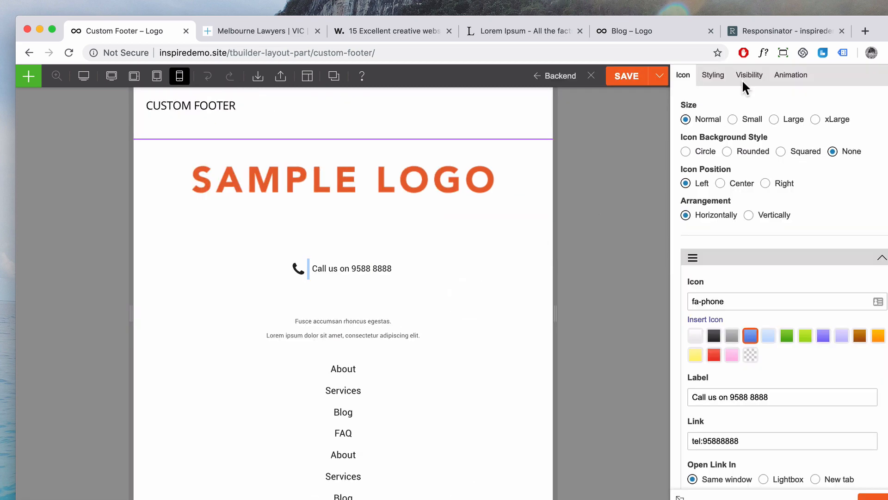
{"action": "left_click", "coordinate": [718, 78]}
{"action": "left_click", "coordinate": [734, 251]}
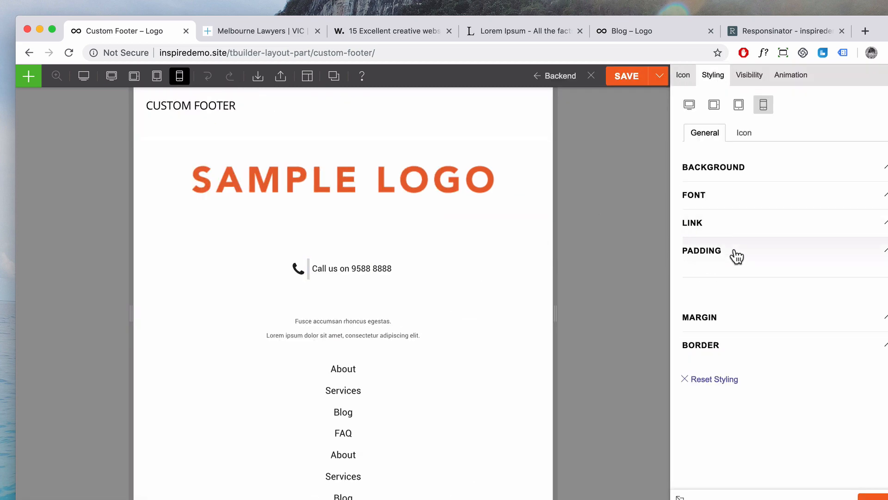
{"action": "key", "text": "BackSpace"}
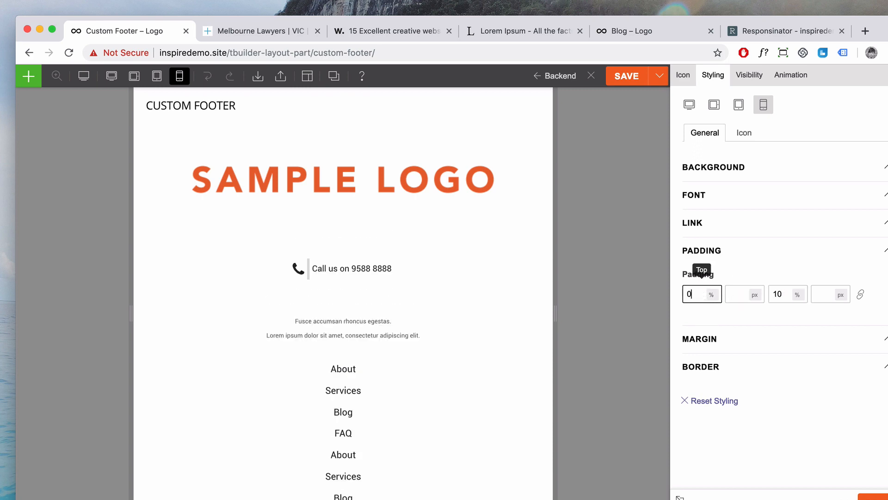
{"action": "type", "text": "0"}
{"action": "left_click", "coordinate": [777, 294]}
{"action": "key", "text": "BackSpace"}
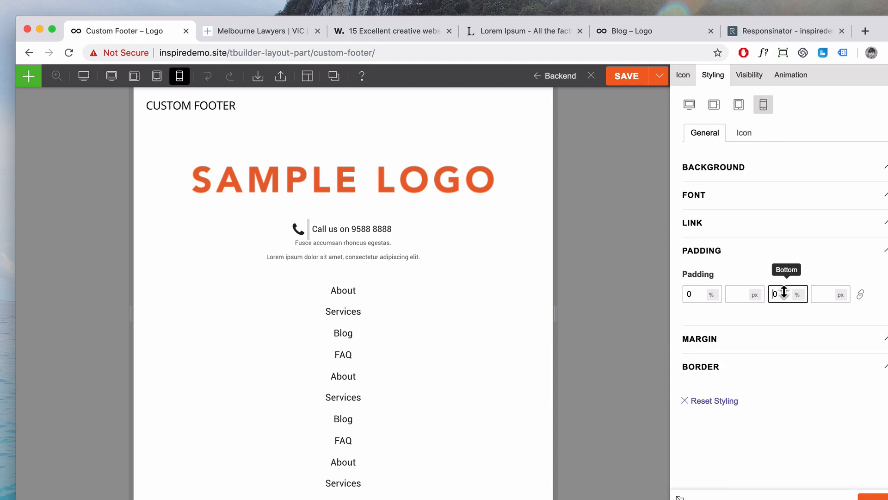
{"action": "key", "text": "BackSpace"}
{"action": "type", "text": "2"}
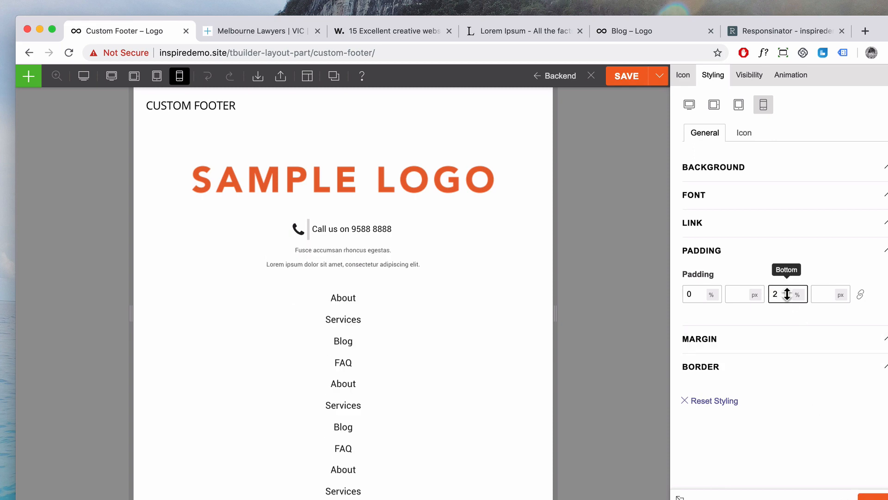
- Set the phone icon module's mobile bottom padding to 3%
{"action": "key", "text": "BackSpace"}
{"action": "type", "text": "3"}
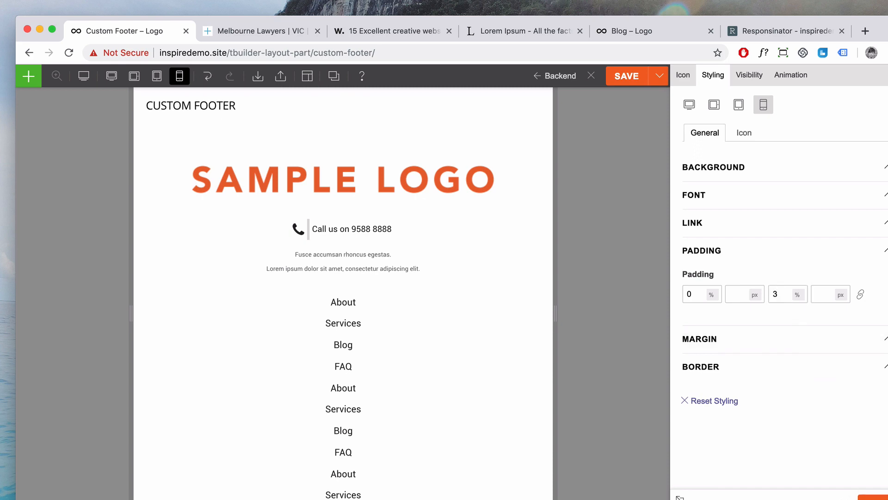
{"action": "left_click", "coordinate": [448, 366]}
{"action": "scroll", "coordinate": [442, 363], "scroll_direction": "down", "scroll_amount": 4}
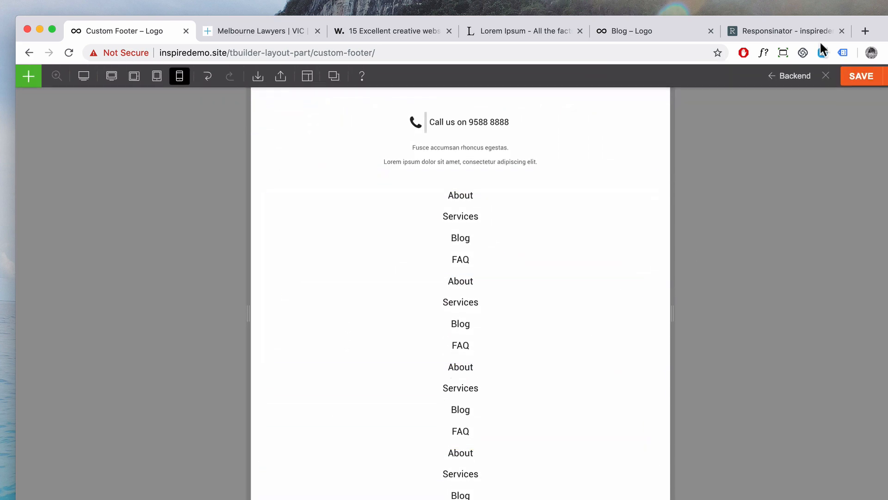
- Save the footer, close the builder and check the updated phone line spacing in the Responsinator preview
{"action": "left_click", "coordinate": [853, 77]}
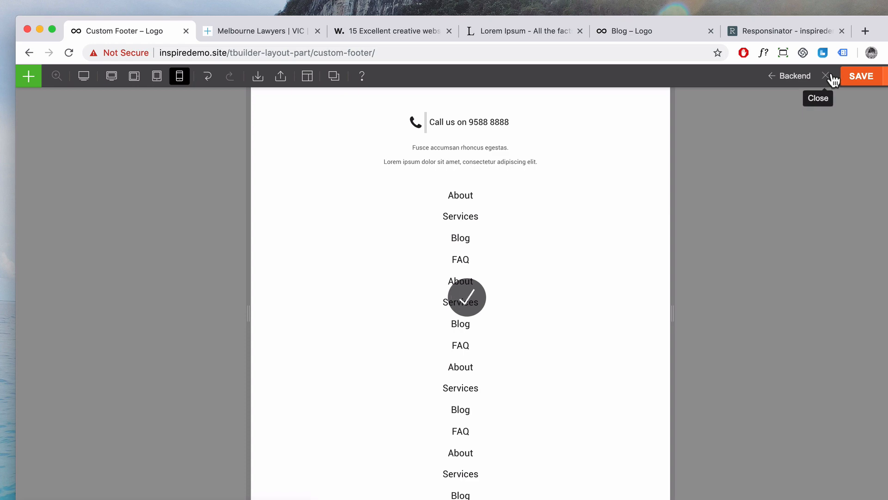
{"action": "left_click", "coordinate": [828, 77]}
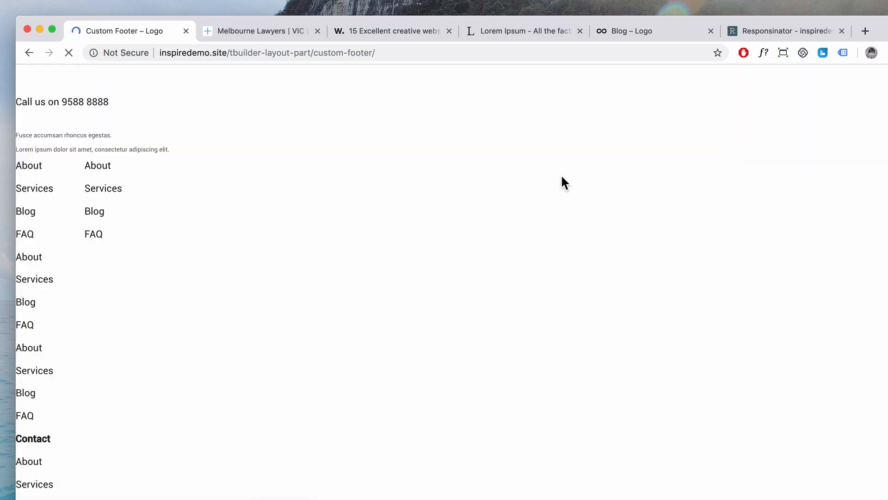
{"action": "left_click", "coordinate": [792, 30]}
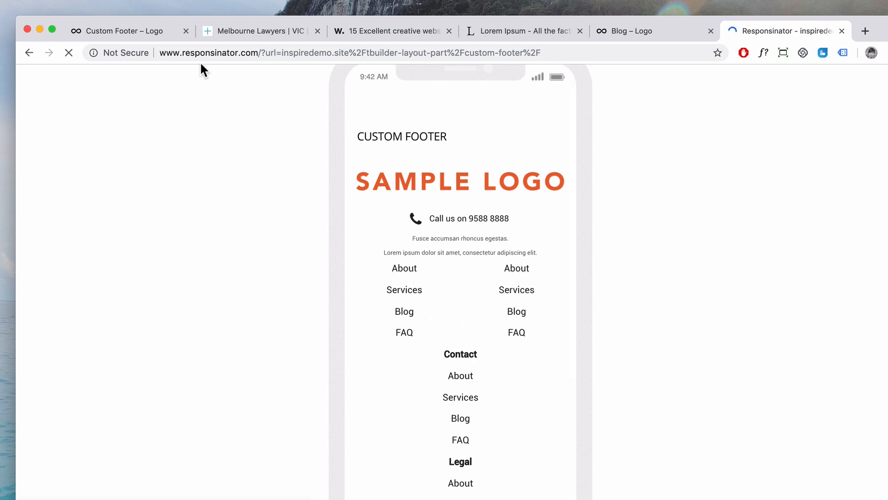
- Reopen the footer in the builder's mobile view and compare its link lists with the Responsinator preview
{"action": "left_click", "coordinate": [149, 33]}
{"action": "left_click", "coordinate": [85, 334]}
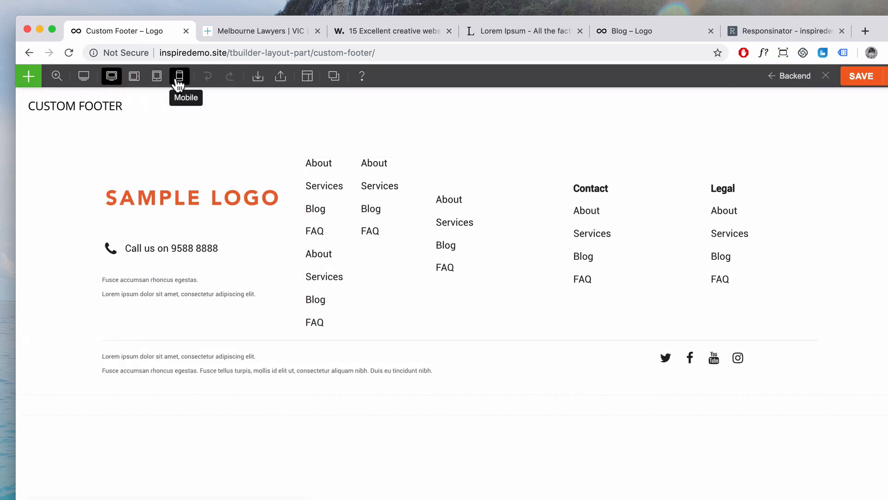
{"action": "left_click", "coordinate": [179, 80]}
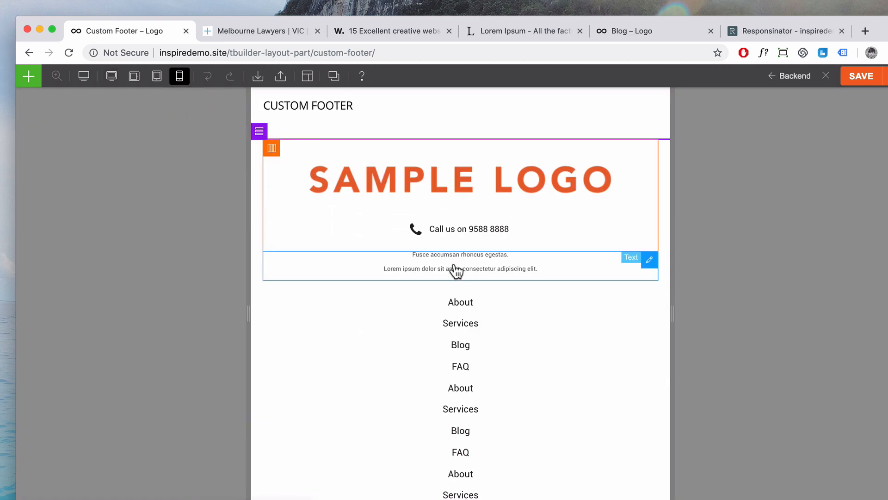
{"action": "scroll", "coordinate": [461, 272], "scroll_direction": "down", "scroll_amount": 4}
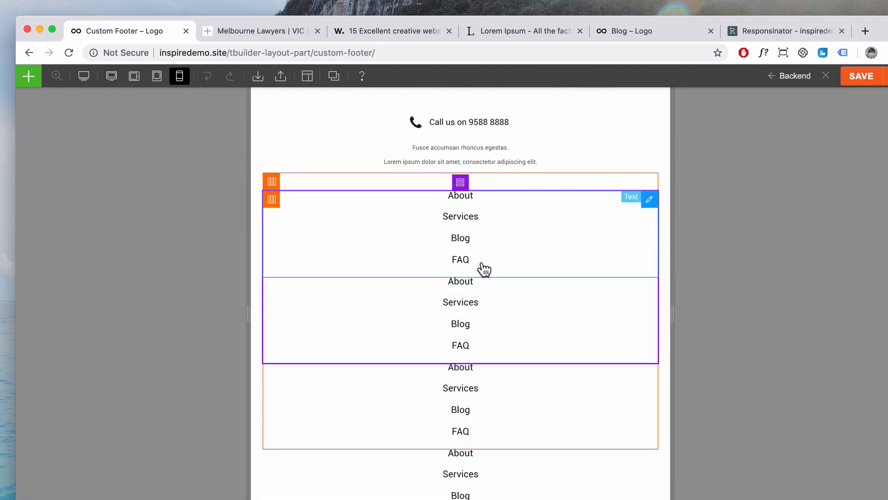
{"action": "left_click", "coordinate": [769, 27]}
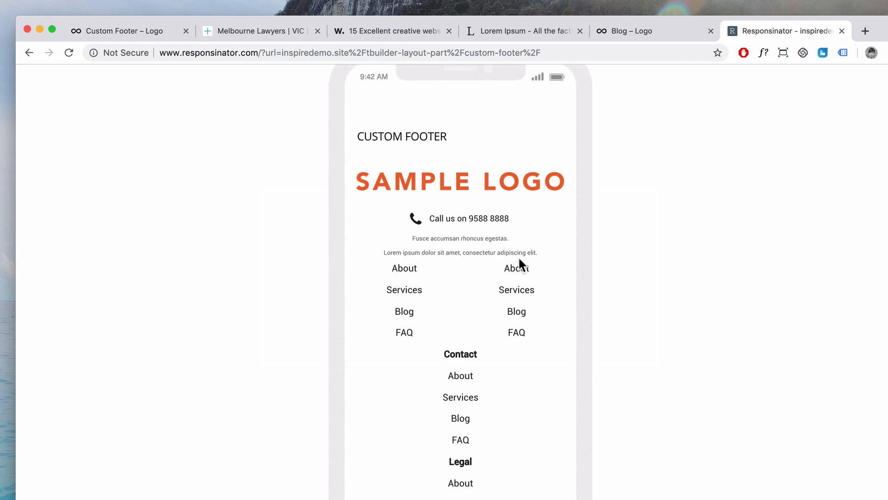
{"action": "left_click", "coordinate": [158, 37]}
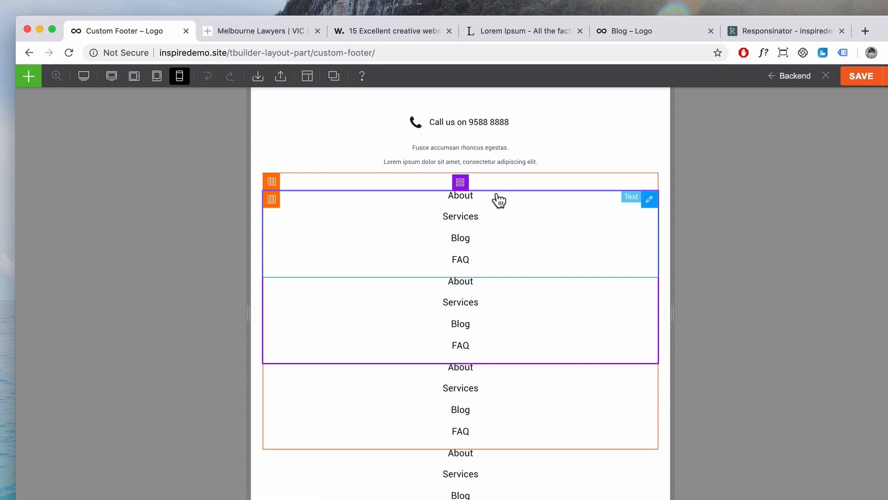
- Set the mobile padding of the two-column link subrow to 2% at the top and 2% at the bottom
{"action": "mouse_move", "coordinate": [461, 185]}
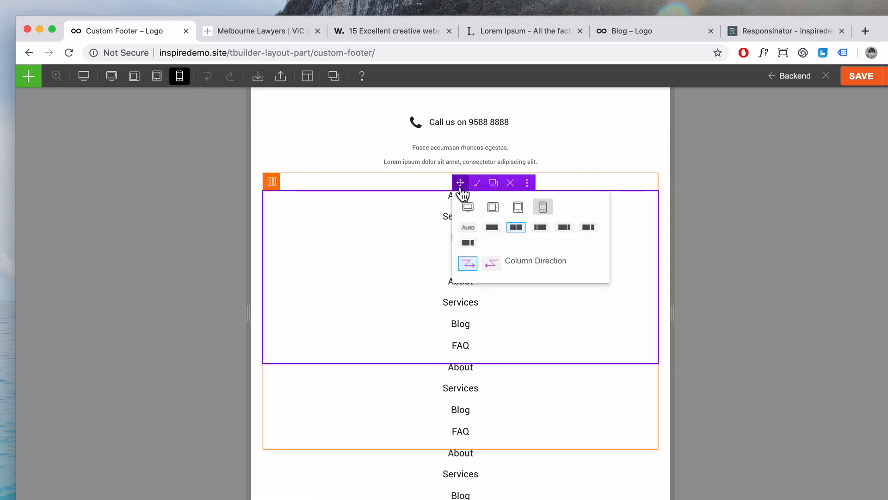
{"action": "left_click", "coordinate": [476, 183]}
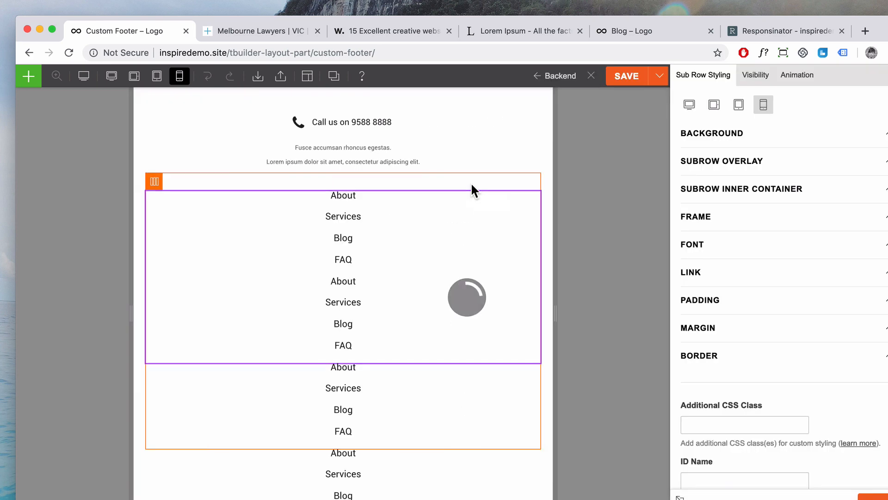
{"action": "left_click", "coordinate": [709, 306]}
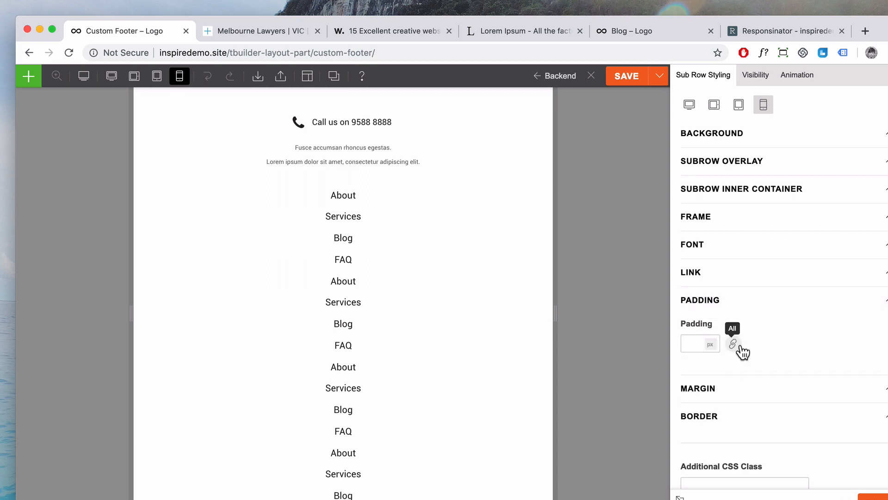
{"action": "left_click", "coordinate": [701, 344]}
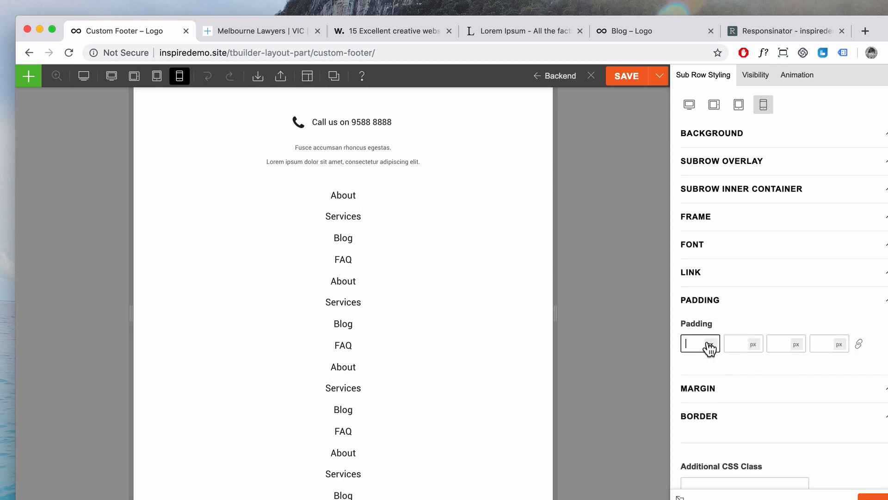
{"action": "type", "text": "2"}
{"action": "left_click", "coordinate": [711, 344]}
{"action": "left_click", "coordinate": [714, 360]}
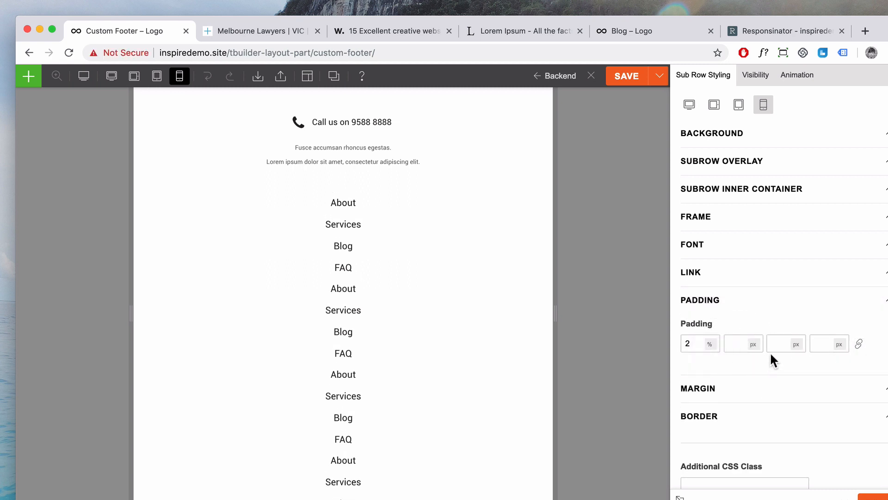
{"action": "left_click", "coordinate": [781, 344]}
{"action": "type", "text": "2"}
{"action": "left_click", "coordinate": [796, 344]}
{"action": "left_click", "coordinate": [797, 359]}
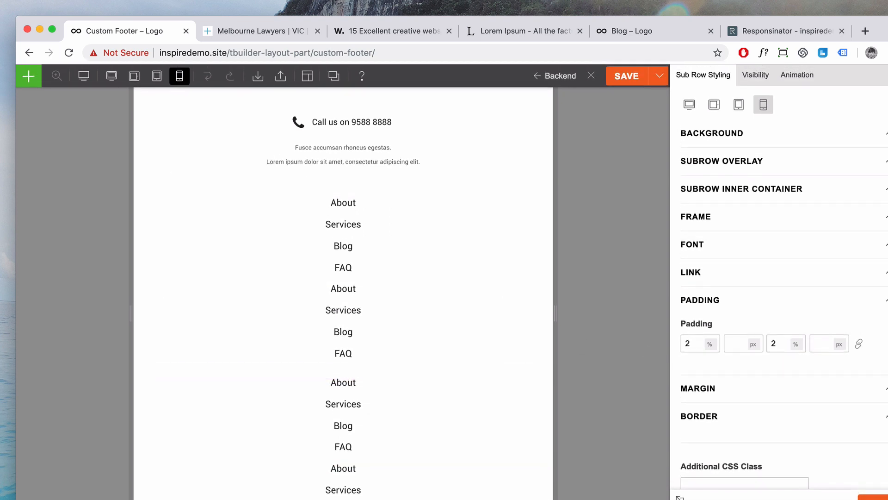
{"action": "left_click", "coordinate": [874, 497]}
{"action": "scroll", "coordinate": [626, 430], "scroll_direction": "down", "scroll_amount": 1}
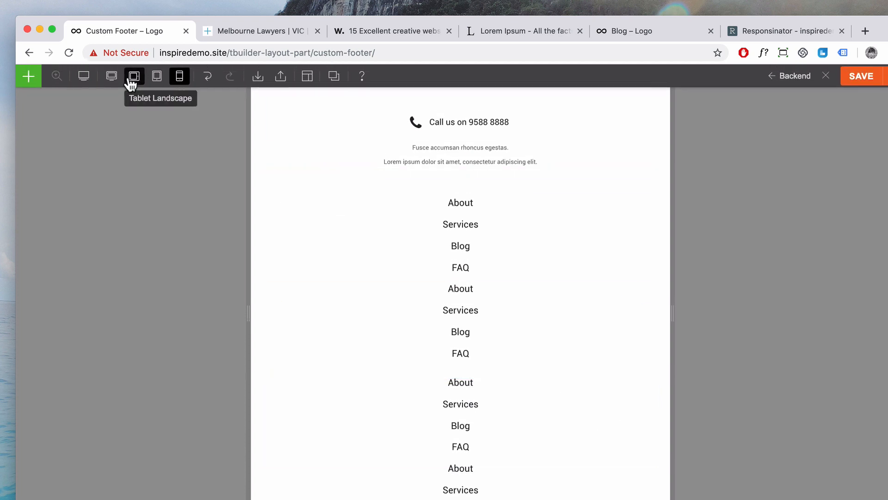
- Save the footer, close the builder and examine the Responsinator preview down to the small text above the social icons
{"action": "left_click", "coordinate": [860, 79]}
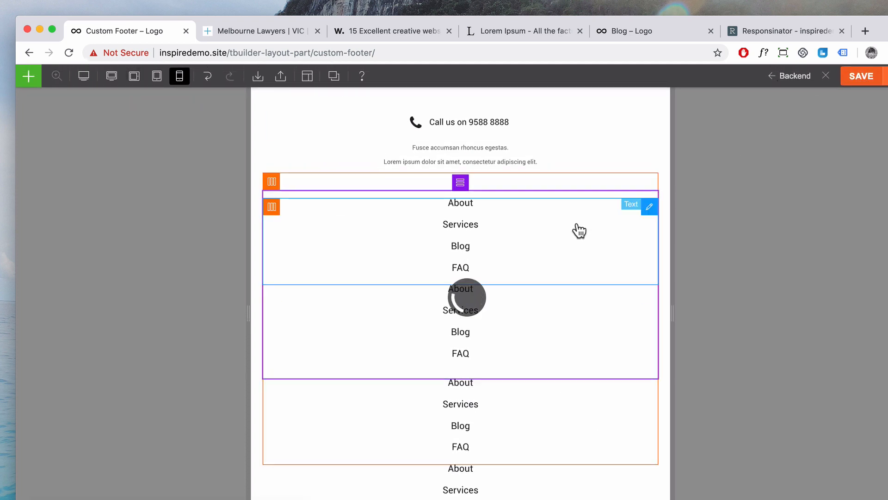
{"action": "left_click", "coordinate": [826, 77]}
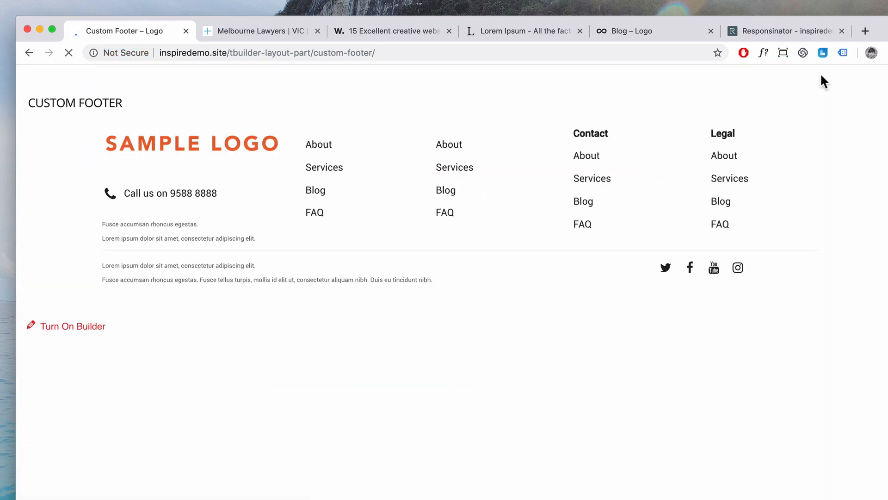
{"action": "left_click", "coordinate": [781, 31]}
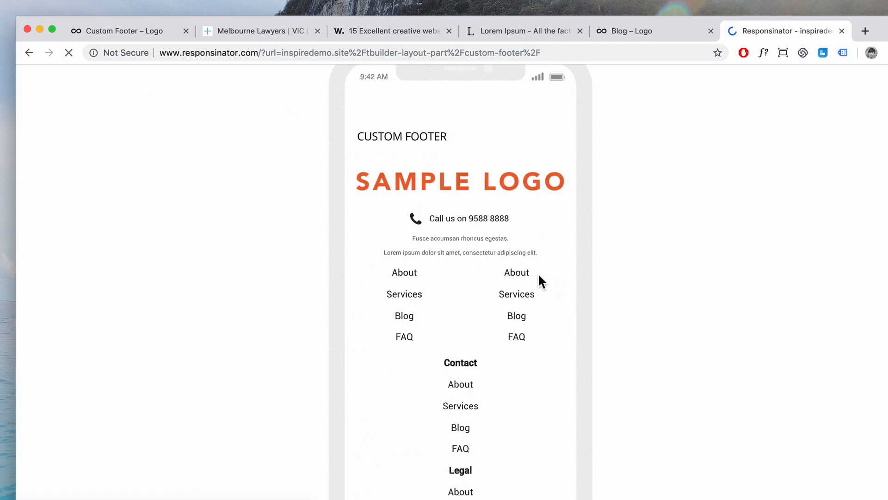
{"action": "scroll", "coordinate": [531, 273], "scroll_direction": "down", "scroll_amount": 3}
{"action": "scroll", "coordinate": [531, 273], "scroll_direction": "up", "scroll_amount": 3}
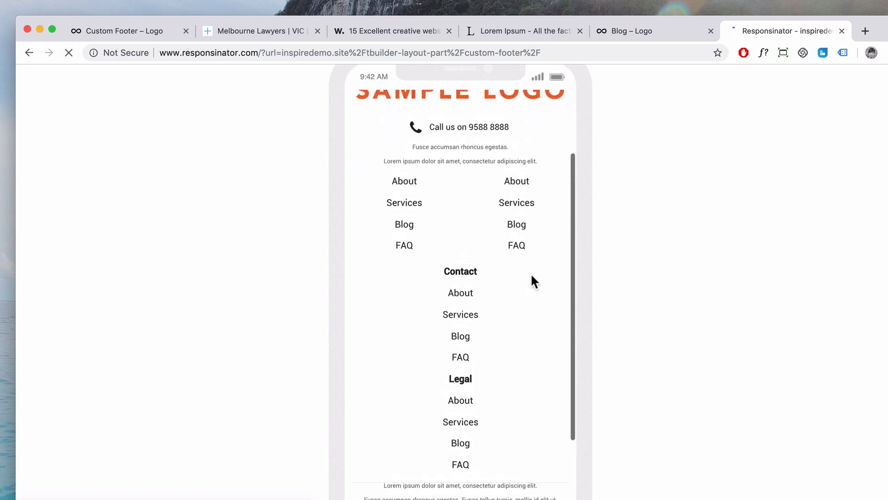
{"action": "scroll", "coordinate": [531, 273], "scroll_direction": "down", "scroll_amount": 5}
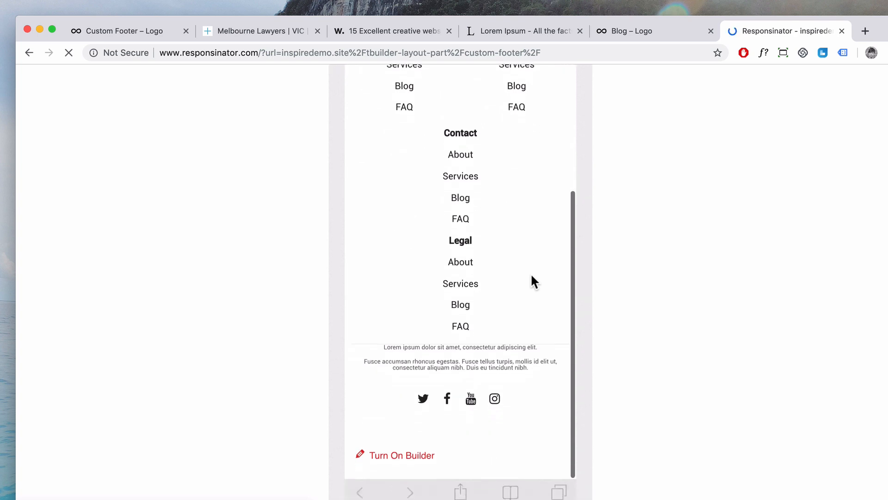
{"action": "left_click_drag", "start_coordinate": [534, 366], "coordinate": [384, 345]}
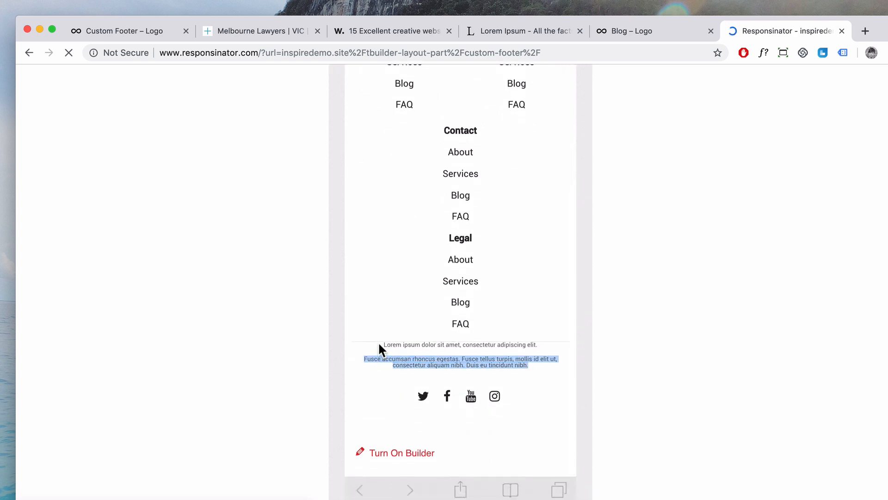
- Return to the custom footer page and reopen it in the builder's mobile view
{"action": "left_click", "coordinate": [104, 31]}
{"action": "left_click", "coordinate": [89, 327]}
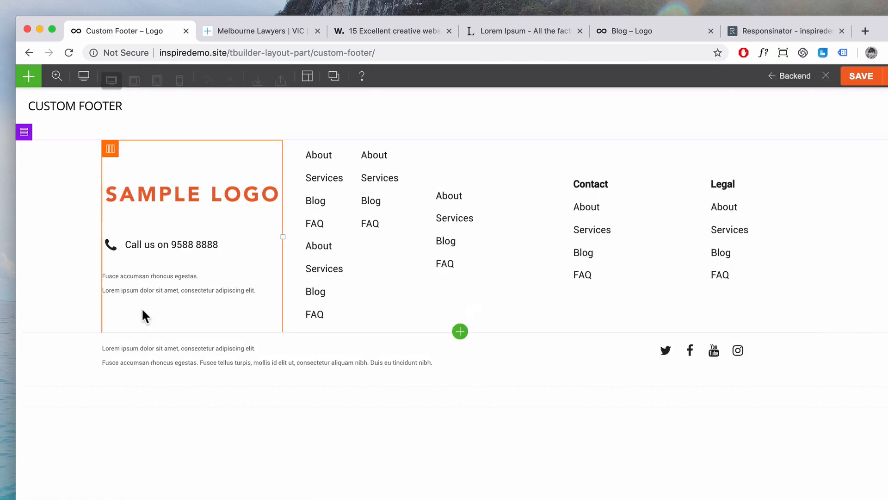
{"action": "left_click", "coordinate": [180, 76]}
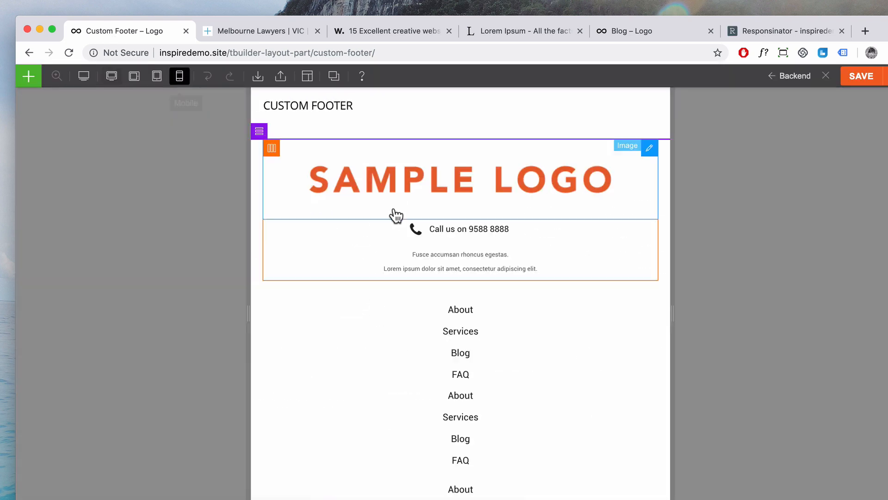
- Look through the footer's mobile layout and compare it with the tablet layout, returning to the mobile view
{"action": "scroll", "coordinate": [416, 217], "scroll_direction": "down", "scroll_amount": 5}
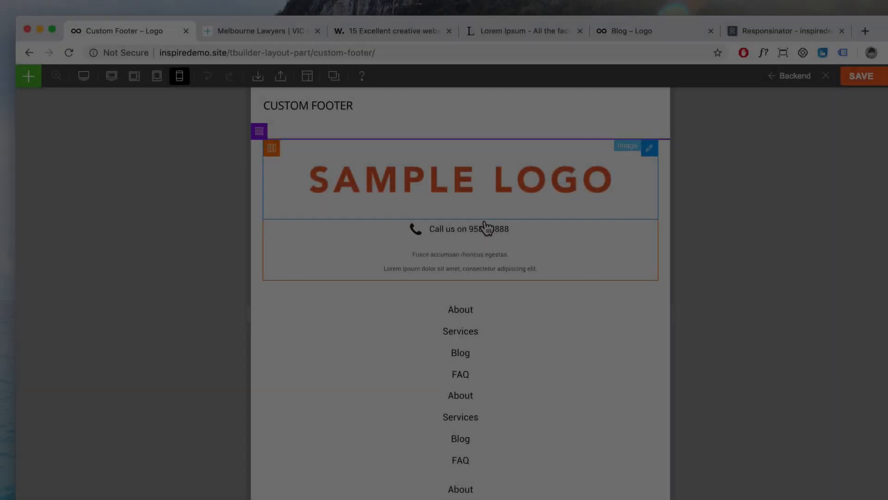
{"action": "scroll", "coordinate": [488, 234], "scroll_direction": "down", "scroll_amount": 5}
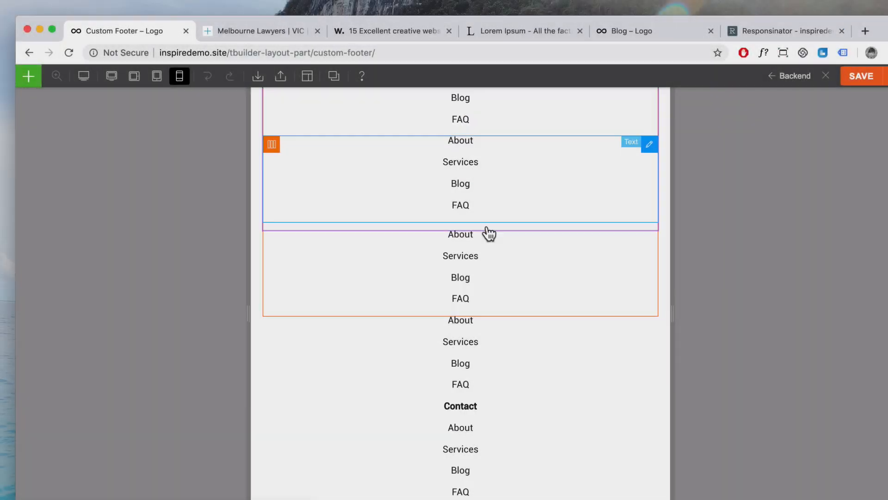
{"action": "scroll", "coordinate": [487, 228], "scroll_direction": "down", "scroll_amount": 5}
{"action": "scroll", "coordinate": [486, 228], "scroll_direction": "up", "scroll_amount": 10}
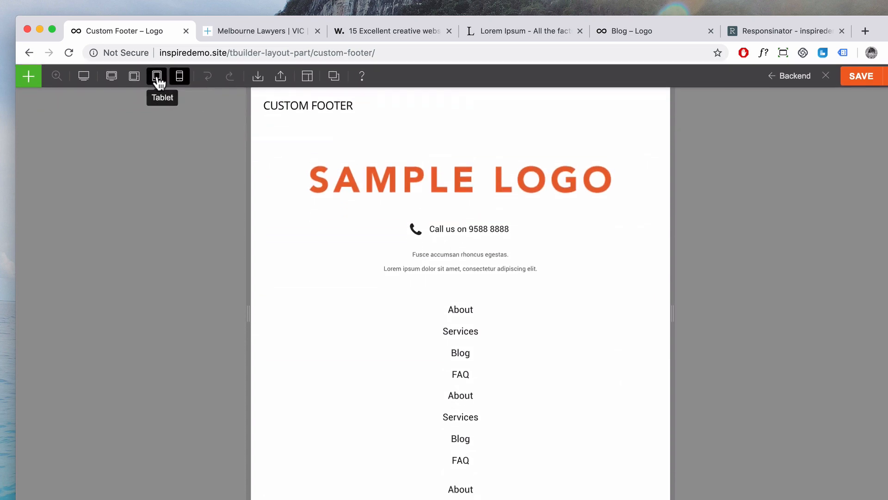
{"action": "left_click", "coordinate": [158, 79]}
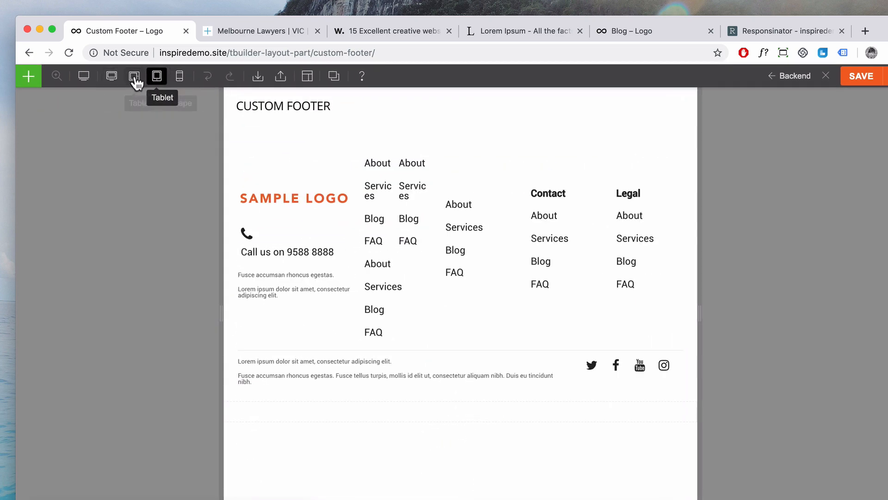
{"action": "left_click", "coordinate": [178, 79]}
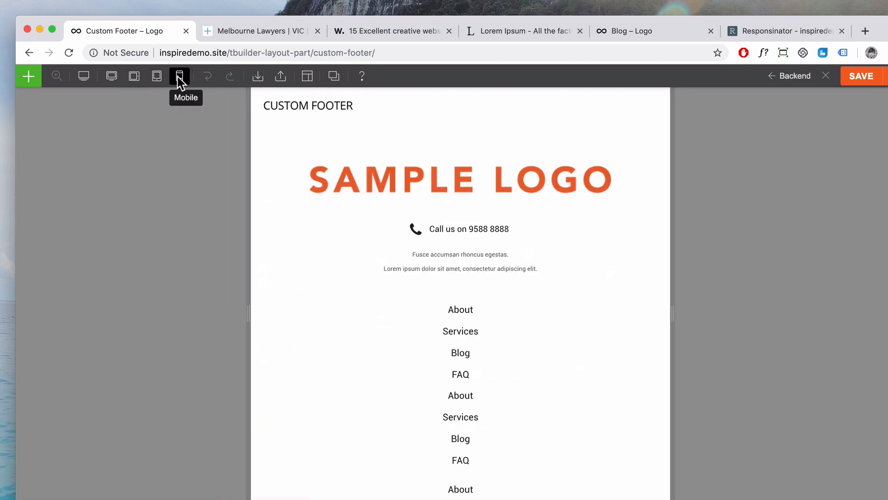
- Set the mobile top padding of the bottom row with the small text and social icons to 2%
{"action": "scroll", "coordinate": [501, 258], "scroll_direction": "down", "scroll_amount": 10}
{"action": "scroll", "coordinate": [504, 258], "scroll_direction": "down", "scroll_amount": 3}
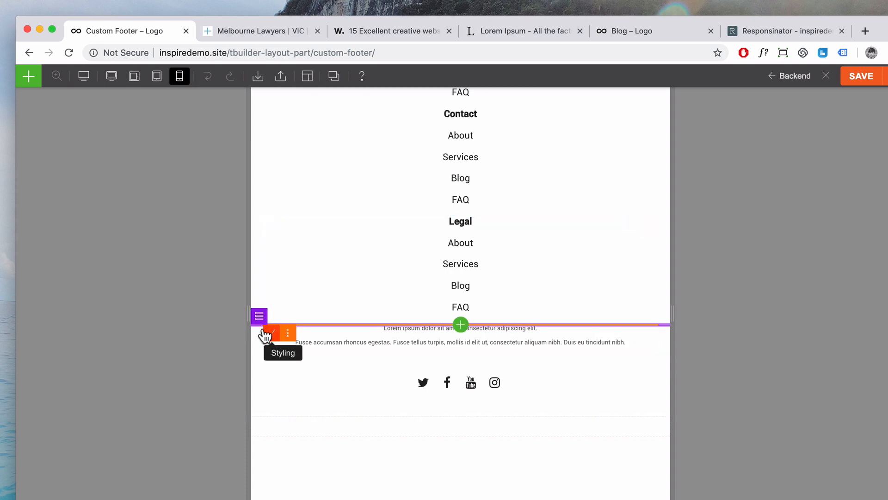
{"action": "mouse_move", "coordinate": [260, 320]}
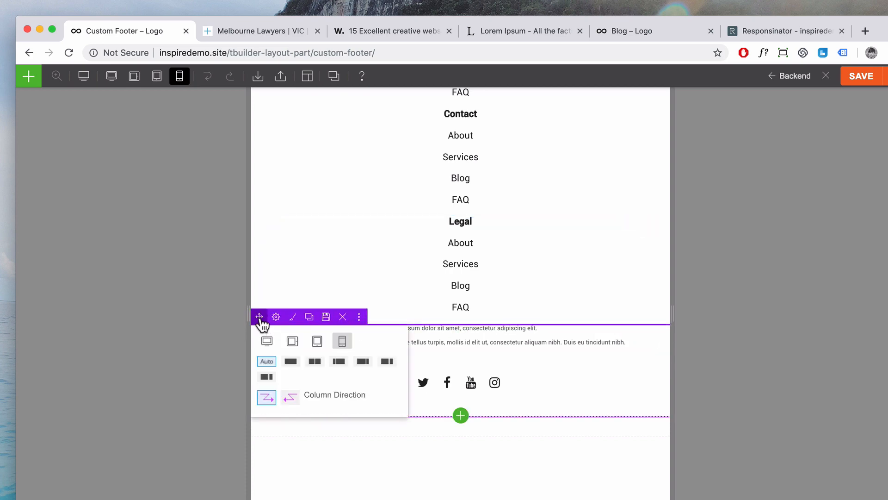
{"action": "left_click", "coordinate": [293, 318]}
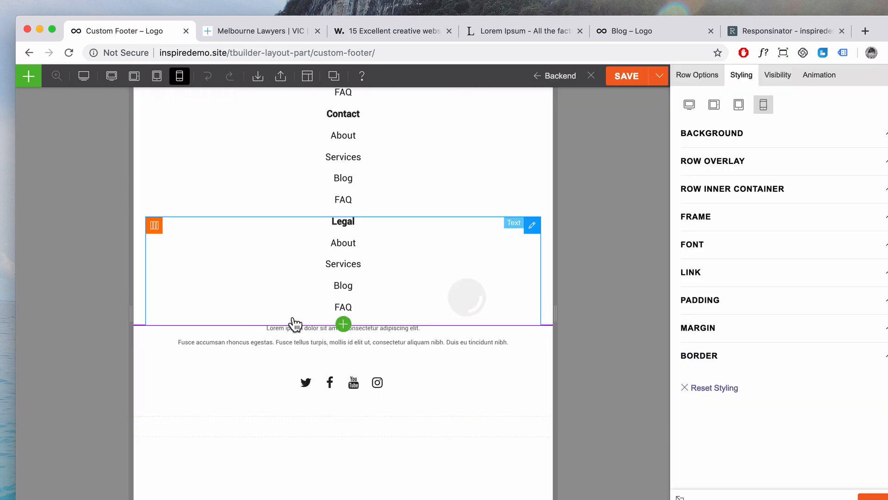
{"action": "left_click", "coordinate": [726, 301]}
{"action": "left_click", "coordinate": [734, 344]}
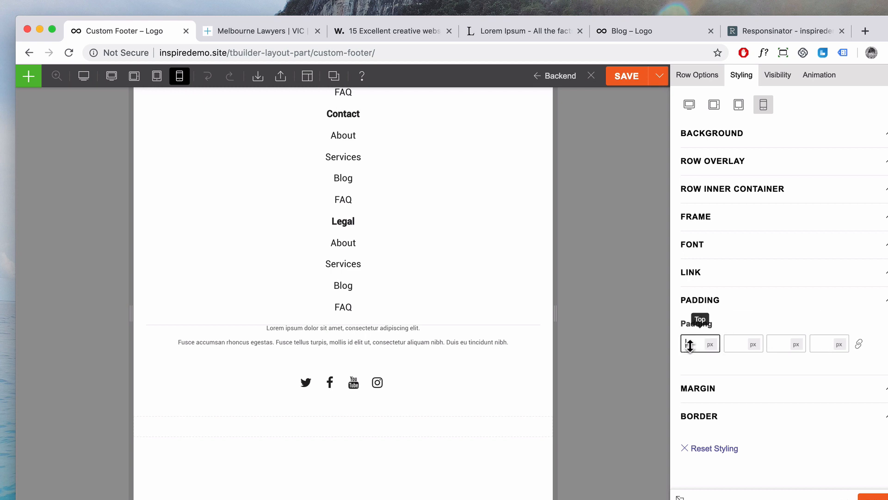
{"action": "type", "text": "2"}
{"action": "left_click", "coordinate": [709, 344]}
{"action": "left_click", "coordinate": [714, 364]}
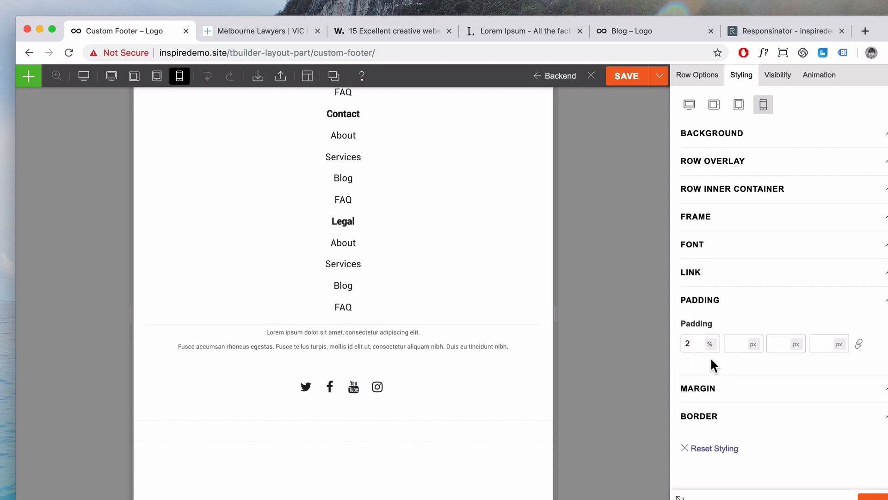
- Set the mobile top padding of the Contact links text module to 1%
{"action": "scroll", "coordinate": [466, 341], "scroll_direction": "up", "scroll_amount": 5}
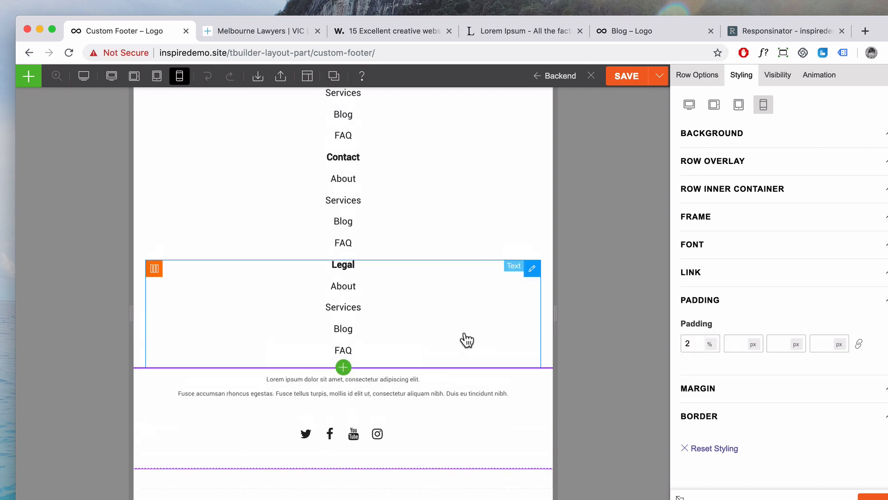
{"action": "scroll", "coordinate": [465, 340], "scroll_direction": "up", "scroll_amount": 2}
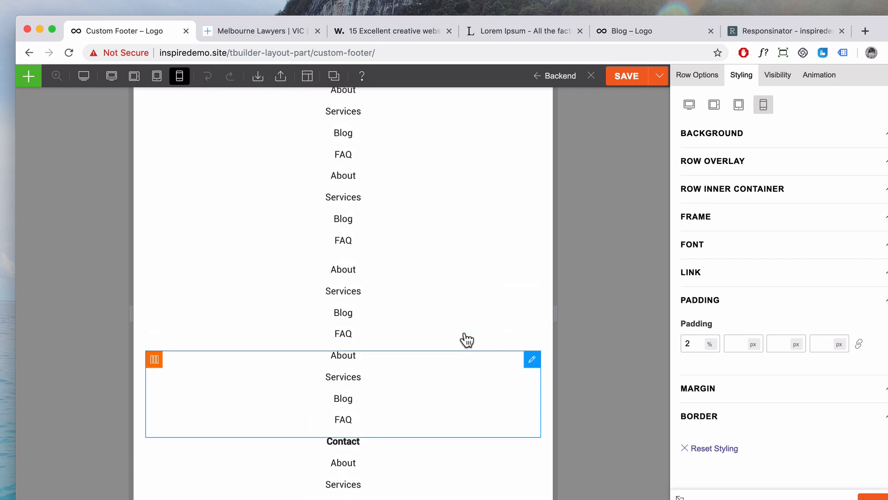
{"action": "scroll", "coordinate": [464, 339], "scroll_direction": "down", "scroll_amount": 5}
{"action": "scroll", "coordinate": [443, 244], "scroll_direction": "up", "scroll_amount": 1}
{"action": "scroll", "coordinate": [424, 295], "scroll_direction": "down", "scroll_amount": 1}
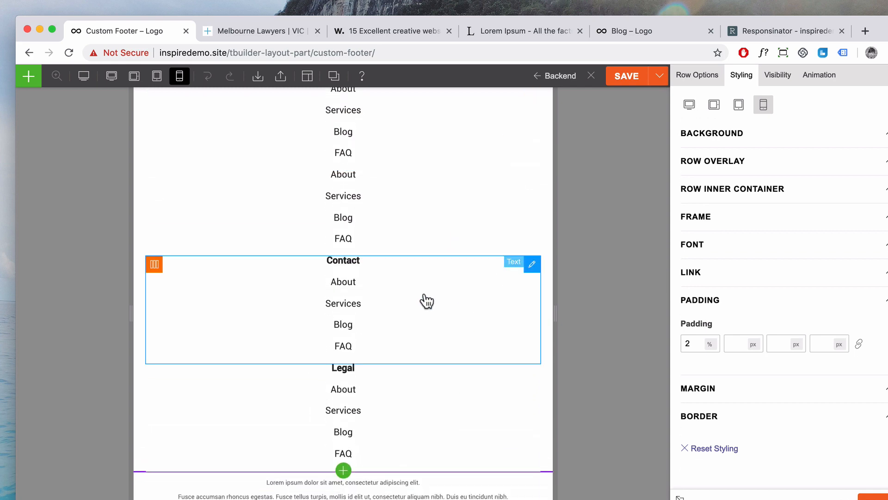
{"action": "double_click", "coordinate": [425, 299]}
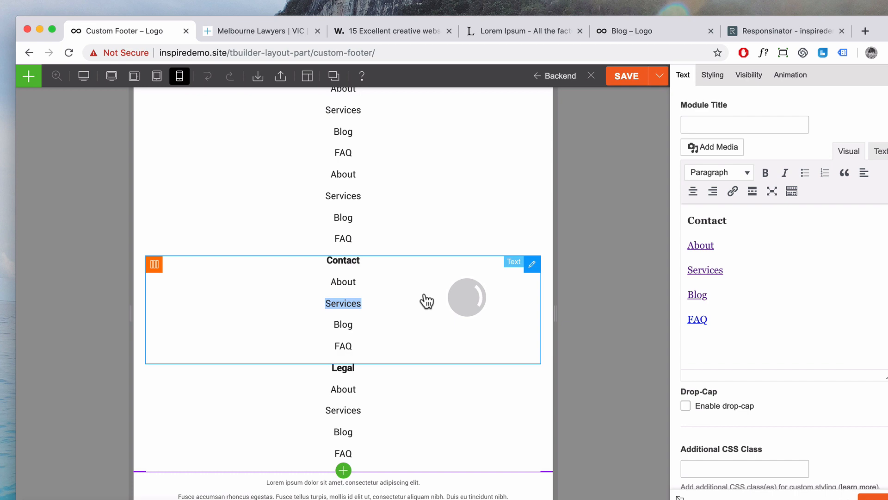
{"action": "left_click", "coordinate": [711, 76]}
{"action": "left_click", "coordinate": [729, 310]}
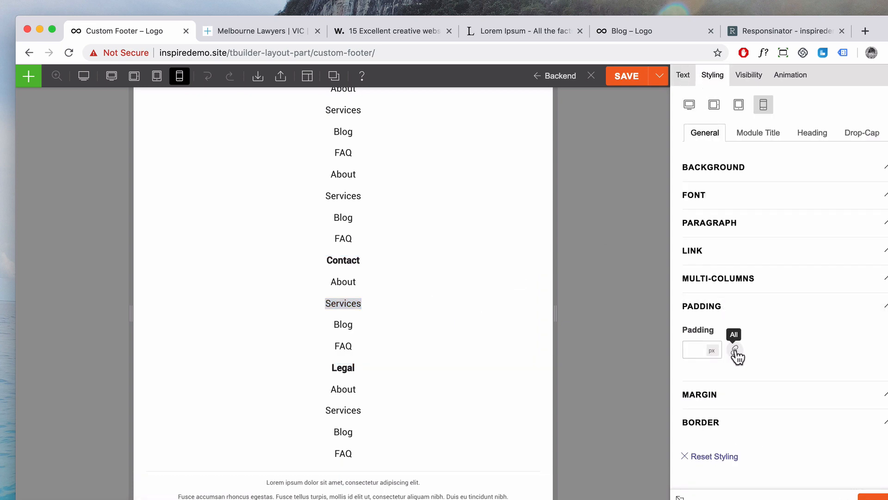
{"action": "left_click", "coordinate": [701, 348]}
{"action": "type", "text": "1"}
{"action": "left_click", "coordinate": [711, 351]}
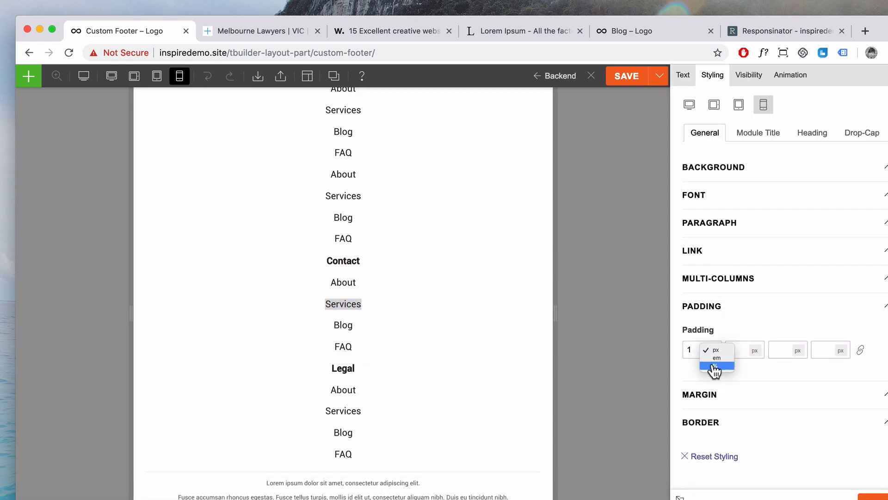
{"action": "left_click", "coordinate": [711, 369]}
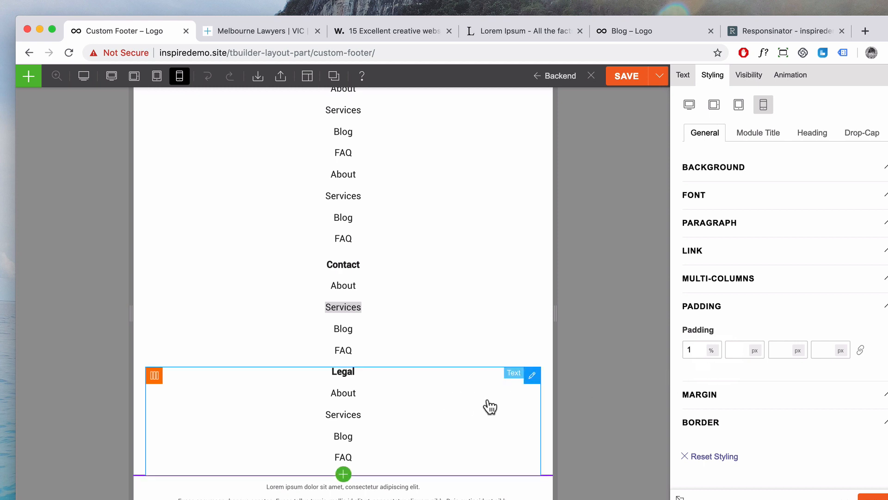
- Set the mobile top padding of the Legal links text module to 1%
{"action": "left_click", "coordinate": [400, 403]}
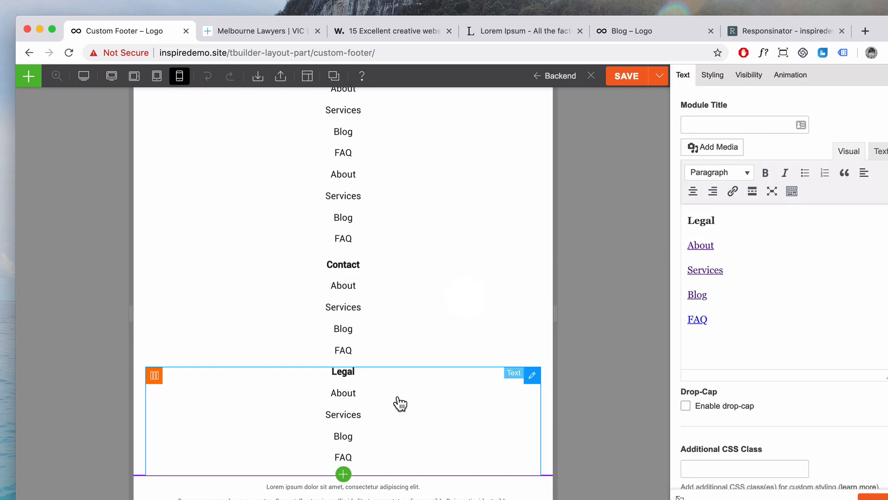
{"action": "left_click", "coordinate": [714, 79]}
{"action": "left_click", "coordinate": [730, 306]}
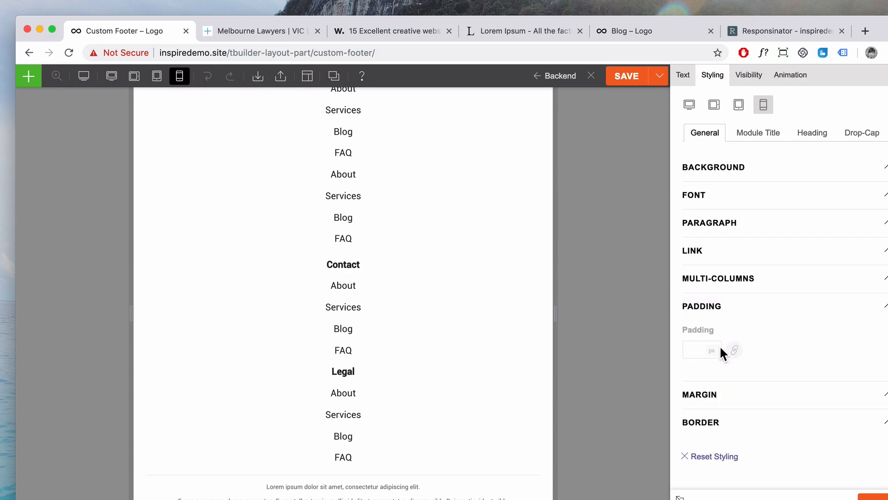
{"action": "left_click", "coordinate": [732, 352]}
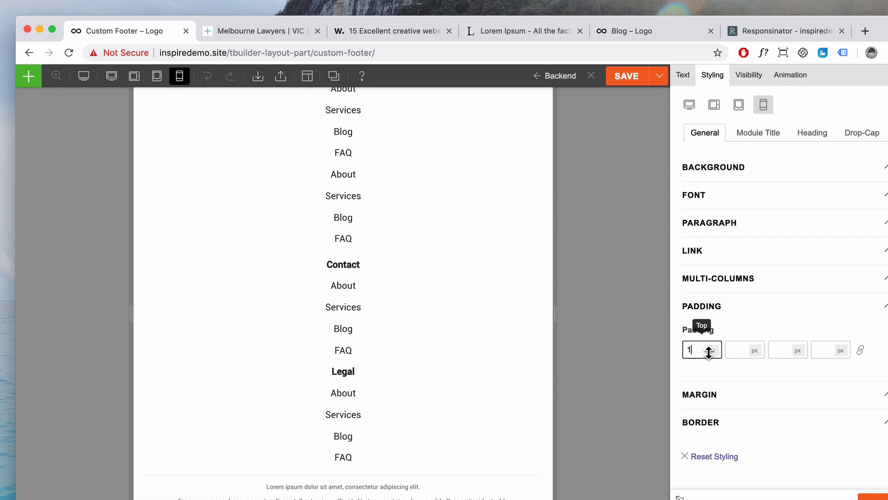
{"action": "left_click", "coordinate": [709, 352]}
{"action": "left_click", "coordinate": [716, 366]}
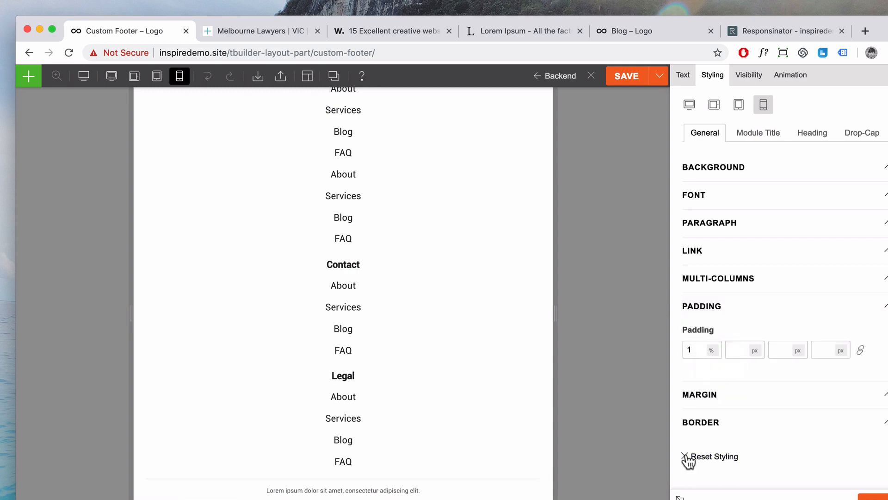
- Look over the mobile footer, finish the module styling, save the layout part and close the builder
{"action": "scroll", "coordinate": [432, 377], "scroll_direction": "up", "scroll_amount": 10}
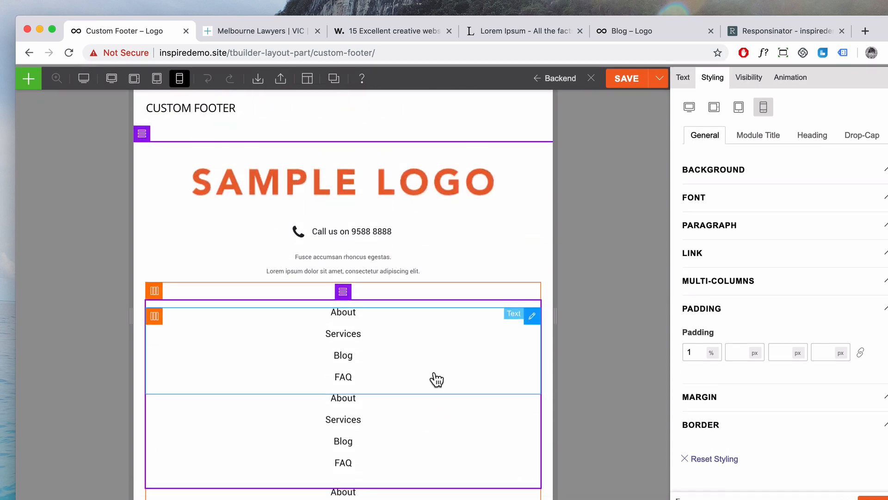
{"action": "scroll", "coordinate": [437, 380], "scroll_direction": "down", "scroll_amount": 10}
{"action": "scroll", "coordinate": [437, 379], "scroll_direction": "up", "scroll_amount": 7}
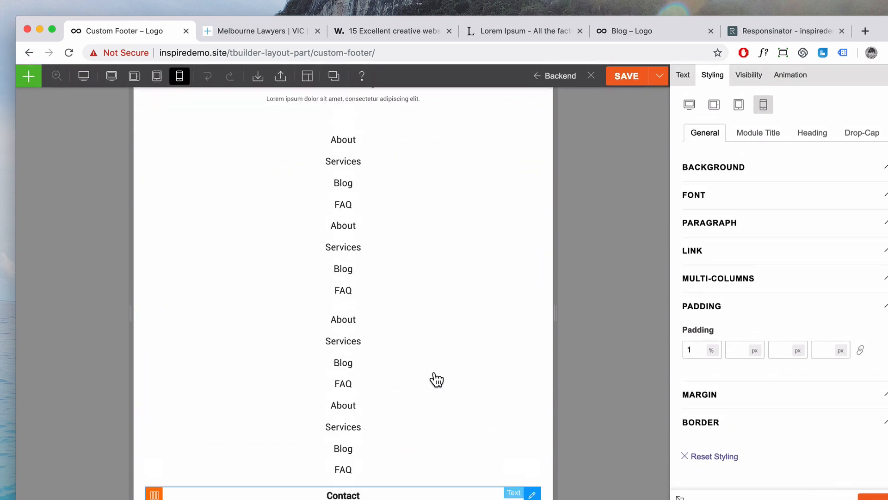
{"action": "scroll", "coordinate": [437, 380], "scroll_direction": "up", "scroll_amount": 4}
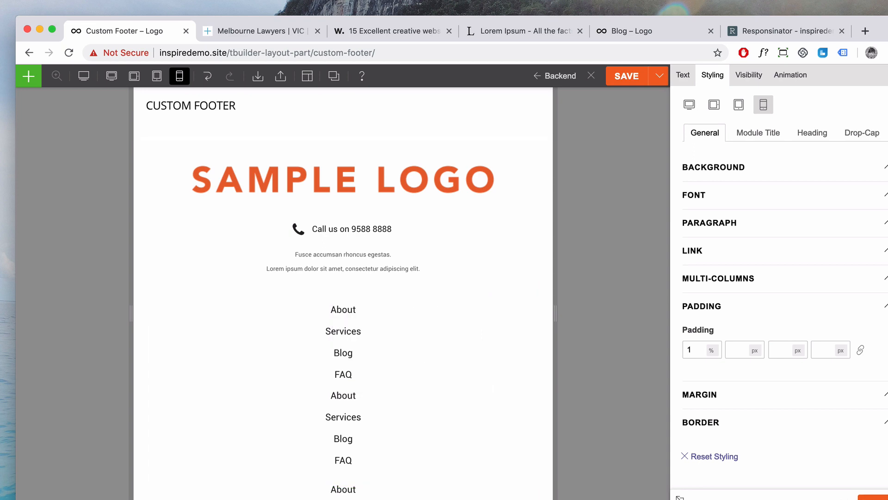
{"action": "left_click", "coordinate": [875, 498]}
{"action": "left_click", "coordinate": [855, 81]}
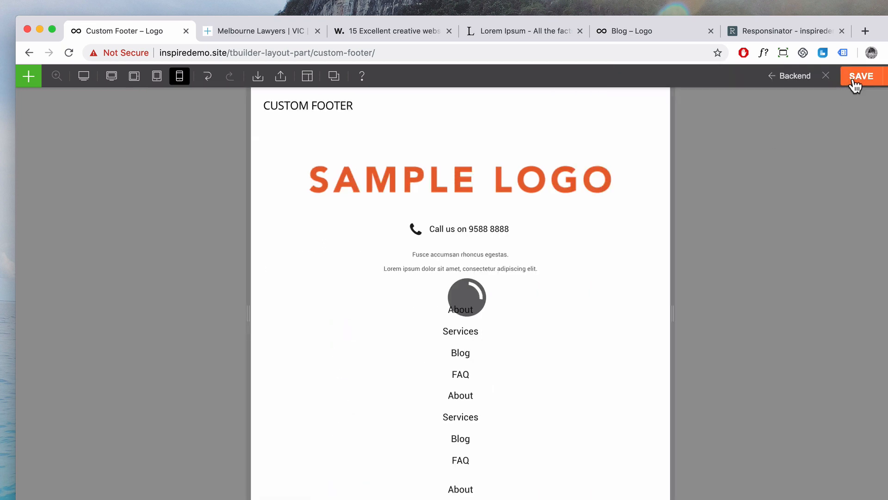
{"action": "left_click", "coordinate": [824, 77]}
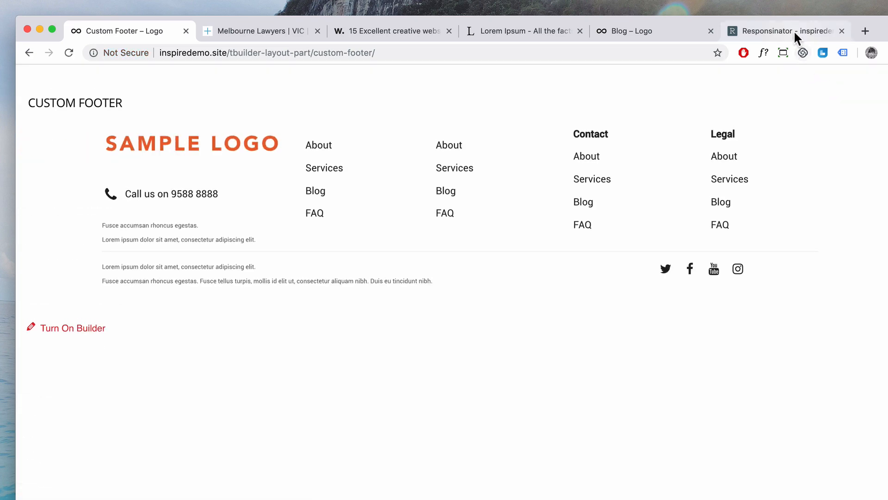
- Switch to the Responsinator preview and examine the footer's phone layout from the logo down to the social icons
{"action": "left_click", "coordinate": [793, 31]}
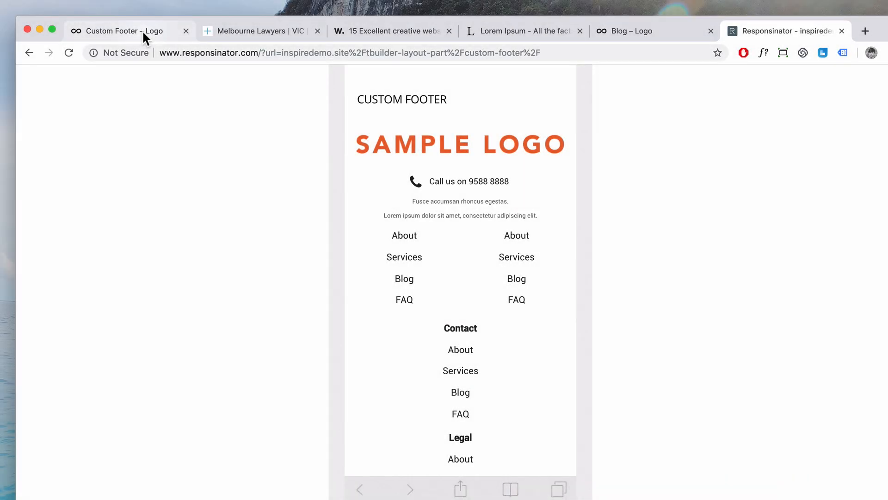
{"action": "scroll", "coordinate": [427, 237], "scroll_direction": "down", "scroll_amount": 5}
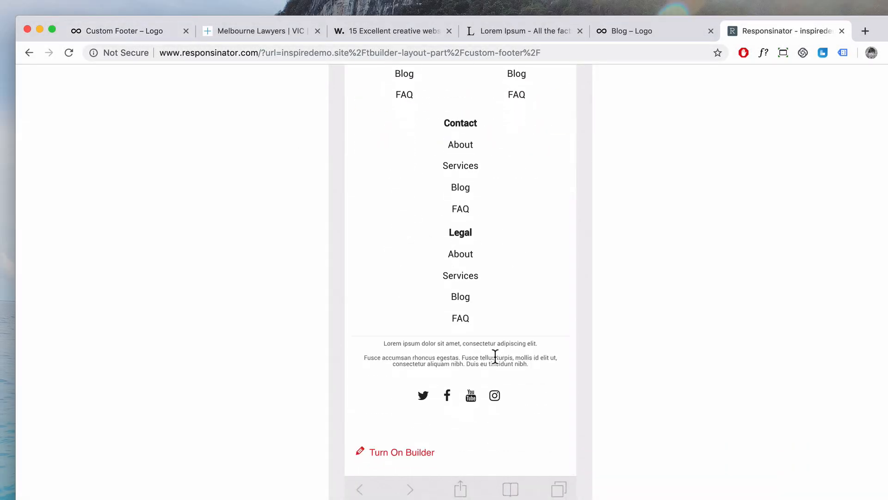
{"action": "scroll", "coordinate": [500, 343], "scroll_direction": "up", "scroll_amount": 3}
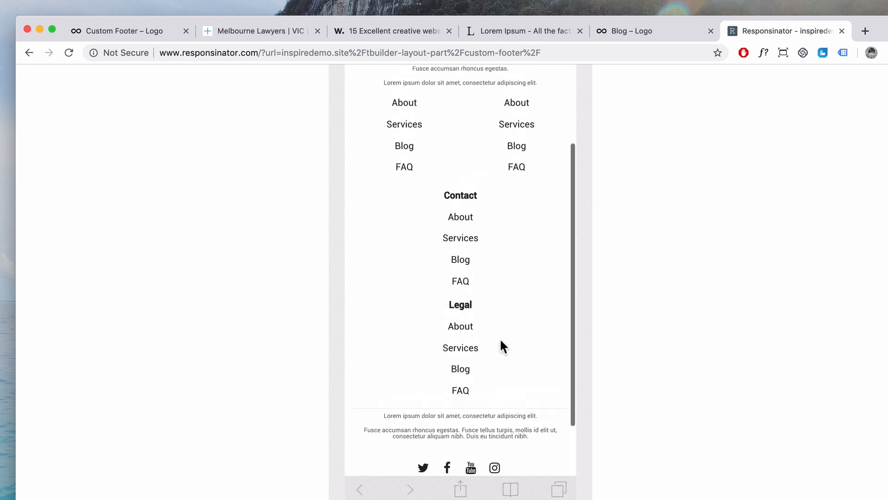
{"action": "scroll", "coordinate": [457, 188], "scroll_direction": "up", "scroll_amount": 5}
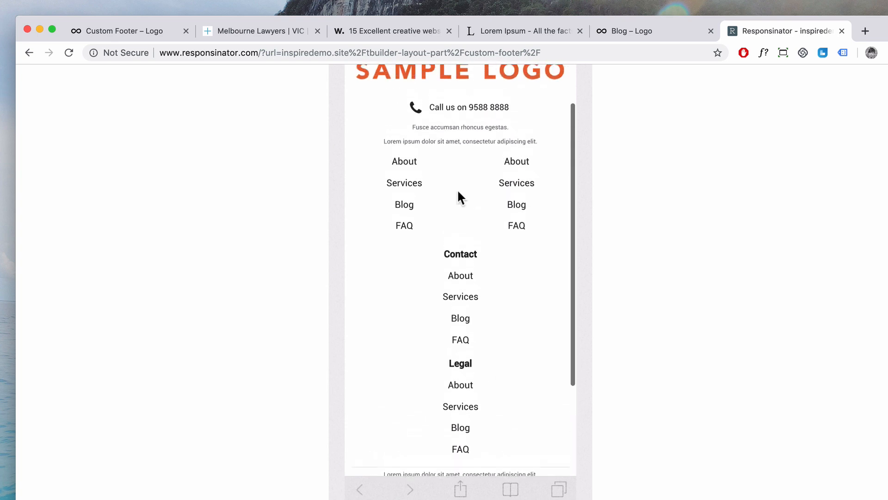
- Return to the custom footer page, narrow the browser window to phone width to examine the responsive layout, and widen it again
{"action": "left_click", "coordinate": [158, 28]}
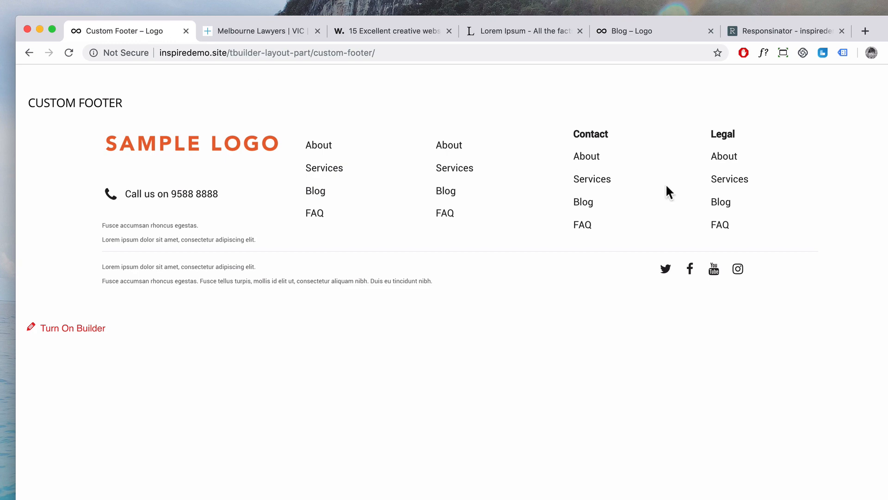
{"action": "left_click_drag", "start_coordinate": [883, 163], "coordinate": [248, 184]}
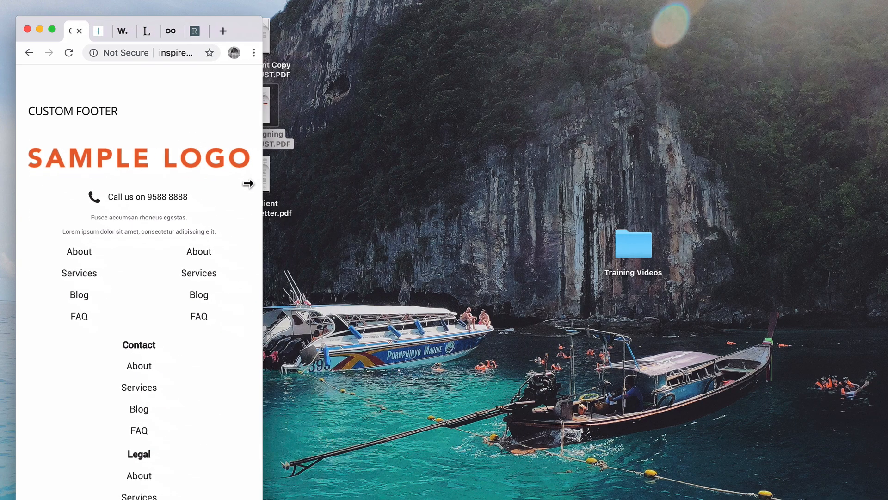
{"action": "scroll", "coordinate": [208, 198], "scroll_direction": "down", "scroll_amount": 5}
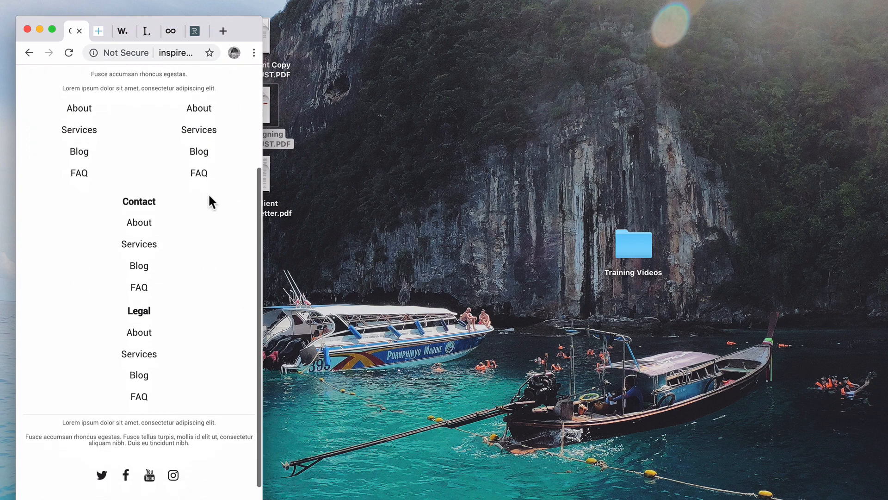
{"action": "scroll", "coordinate": [207, 193], "scroll_direction": "up", "scroll_amount": 5}
{"action": "scroll", "coordinate": [209, 196], "scroll_direction": "down", "scroll_amount": 3}
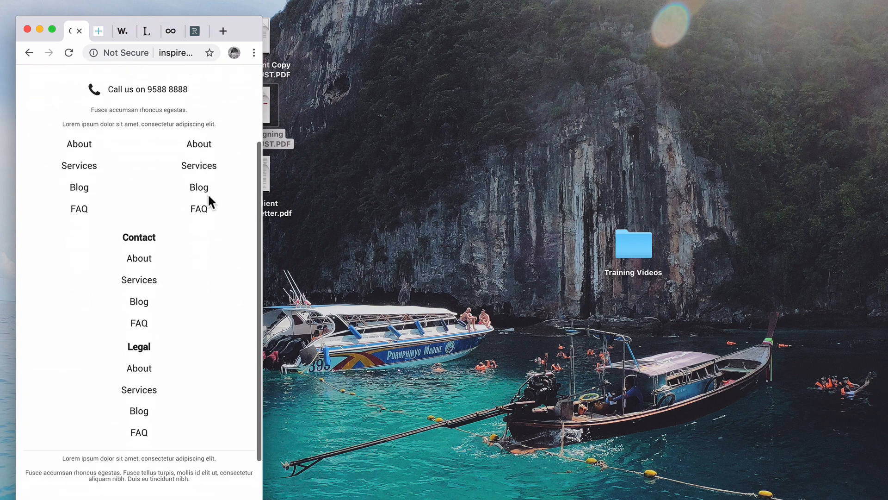
{"action": "scroll", "coordinate": [209, 197], "scroll_direction": "up", "scroll_amount": 3}
{"action": "left_click_drag", "start_coordinate": [262, 181], "coordinate": [824, 182]}
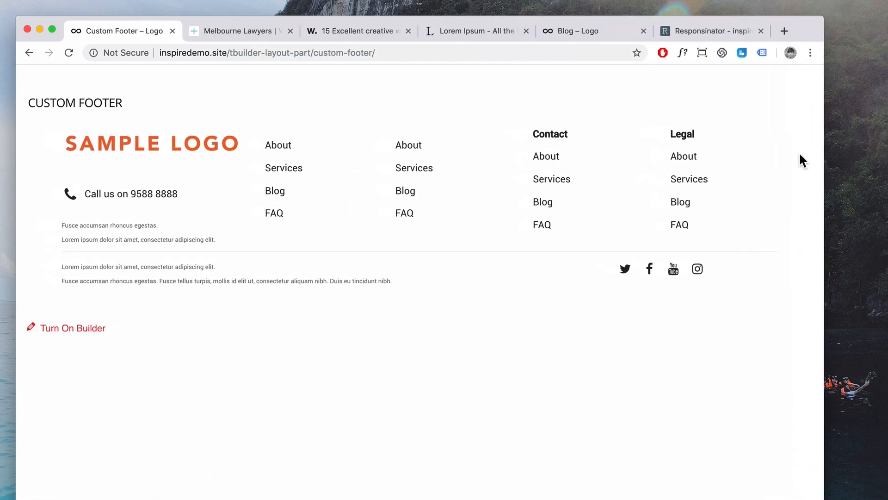
{"action": "left_click", "coordinate": [702, 52]}
{"action": "scroll", "coordinate": [620, 222], "scroll_direction": "down", "scroll_amount": 3}
{"action": "left_click", "coordinate": [621, 231]}
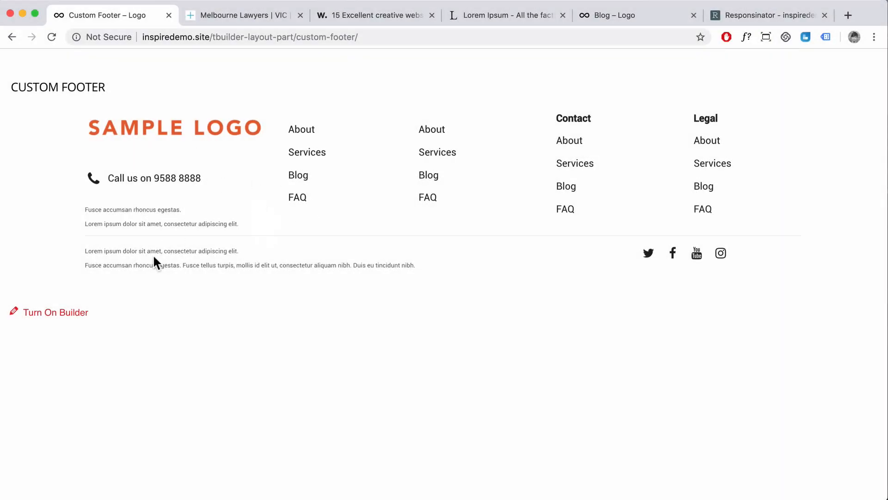
- Open the custom footer in the builder's backend editor and copy its shortcode [themify_layout_part id="178"]
{"action": "left_click", "coordinate": [67, 319]}
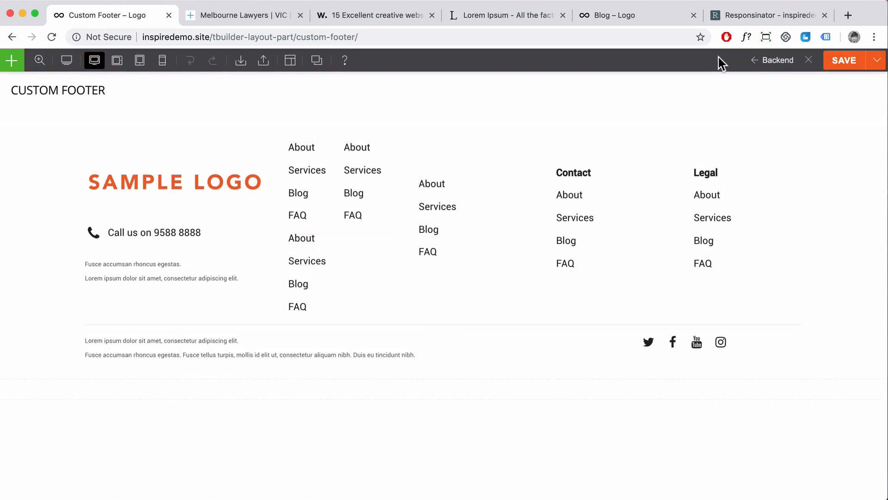
{"action": "left_click", "coordinate": [779, 62]}
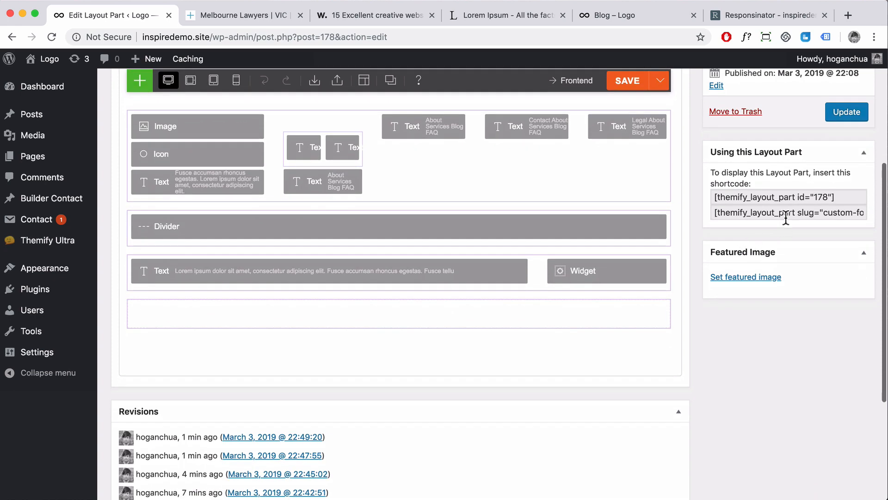
{"action": "left_click_drag", "start_coordinate": [841, 197], "coordinate": [694, 195]}
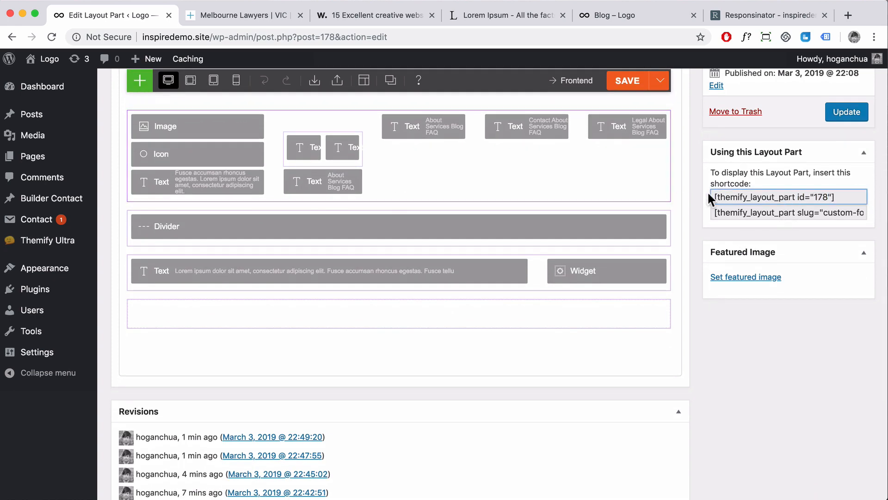
{"action": "left_click", "coordinate": [715, 196]}
{"action": "right_click", "coordinate": [734, 195]}
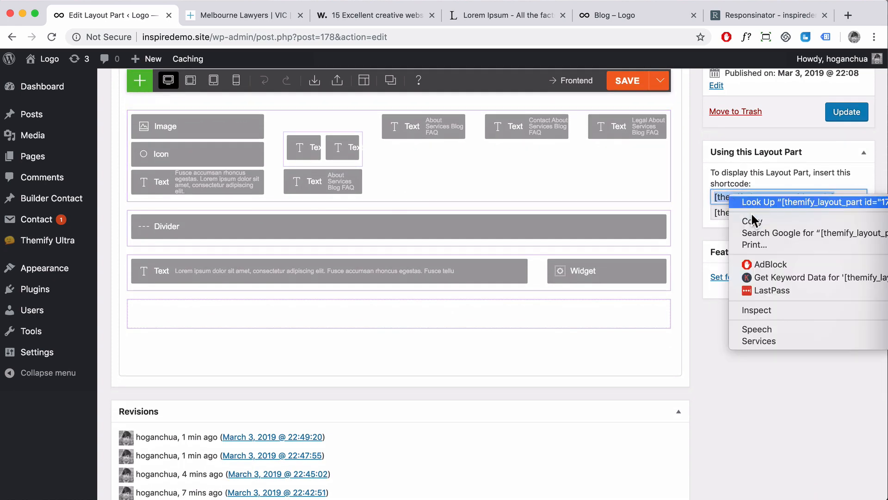
{"action": "left_click", "coordinate": [754, 218]}
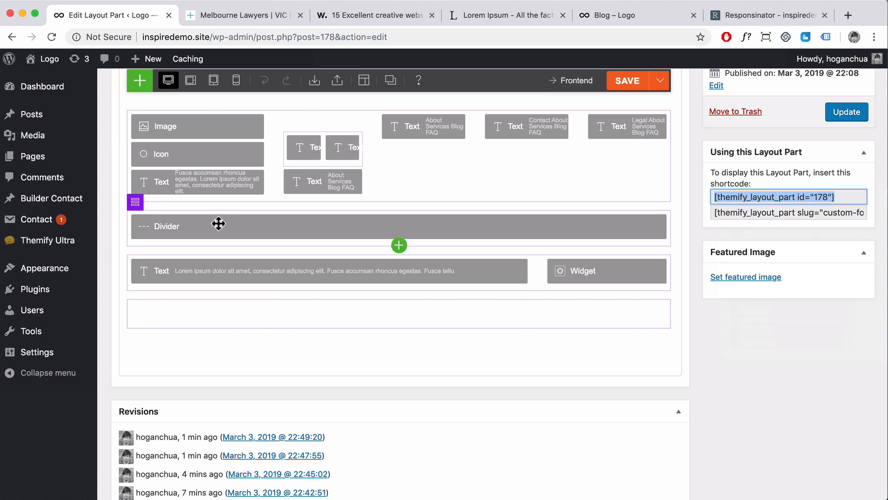
- Go to the Hook Content section of the Themify Settings and open the map of hook locations
{"action": "mouse_move", "coordinate": [57, 246]}
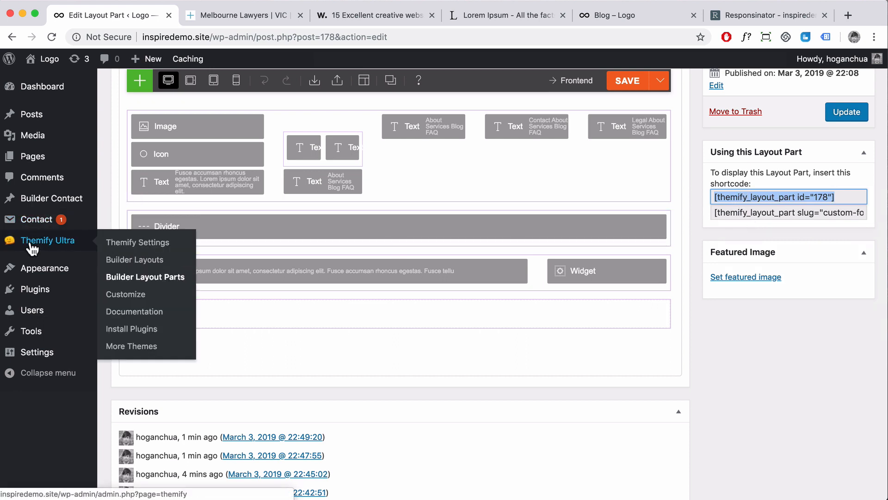
{"action": "left_click", "coordinate": [134, 244]}
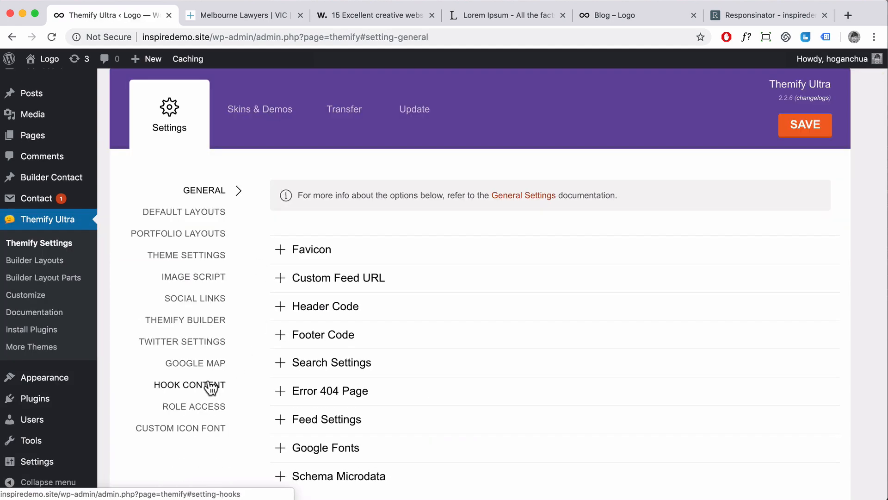
{"action": "left_click", "coordinate": [210, 386]}
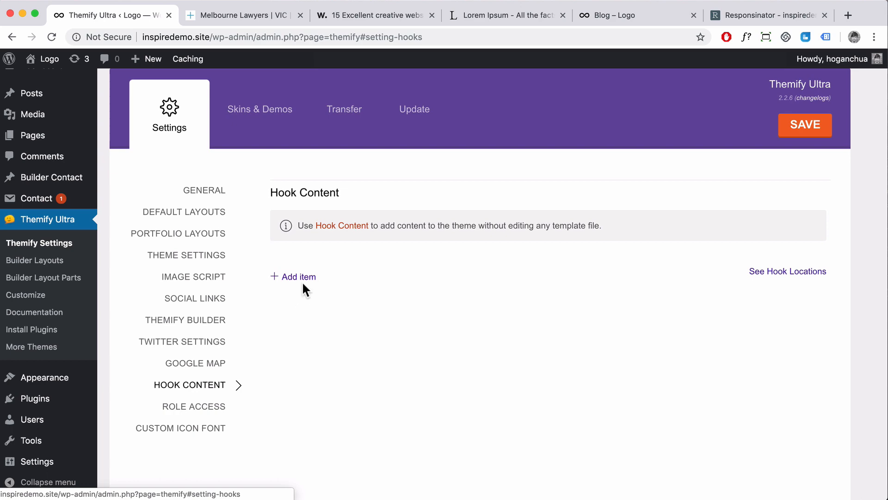
{"action": "left_click", "coordinate": [772, 274]}
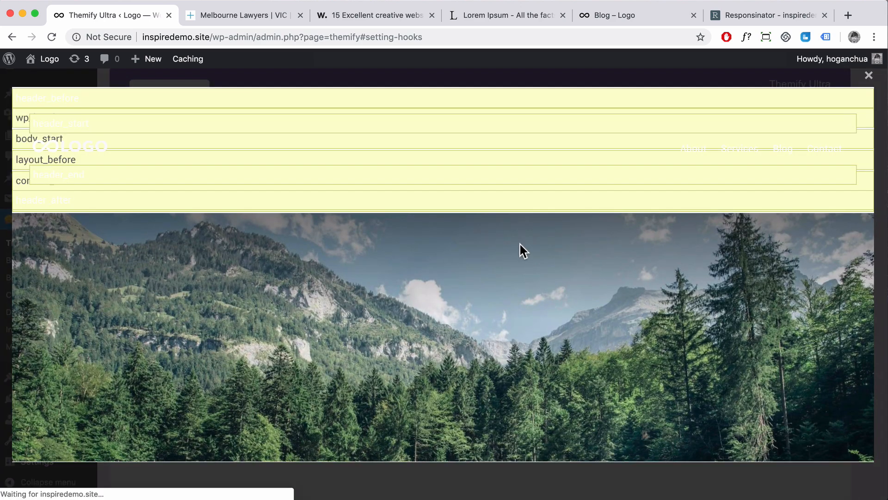
- Look through the hook locations map down to the wp_footer hook at the end of the page and close the map
{"action": "scroll", "coordinate": [488, 254], "scroll_direction": "down", "scroll_amount": 20}
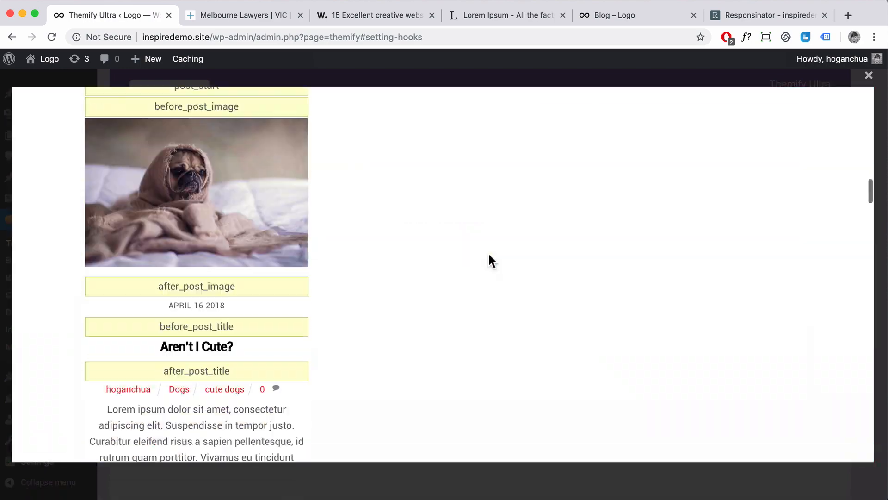
{"action": "scroll", "coordinate": [488, 252], "scroll_direction": "down", "scroll_amount": 15}
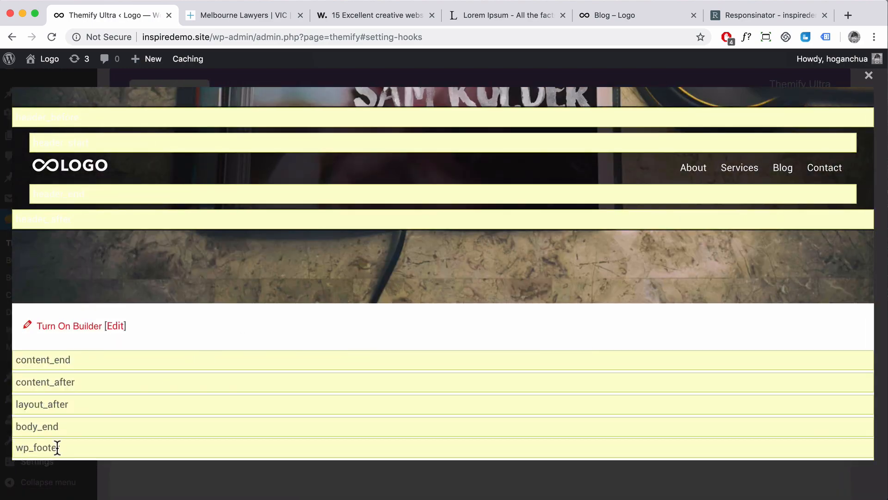
{"action": "left_click_drag", "start_coordinate": [60, 448], "coordinate": [12, 450]}
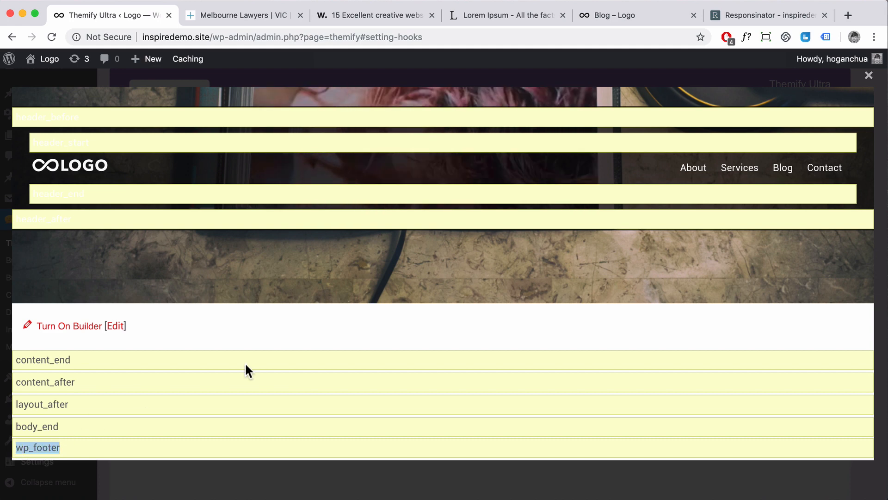
{"action": "left_click", "coordinate": [867, 79]}
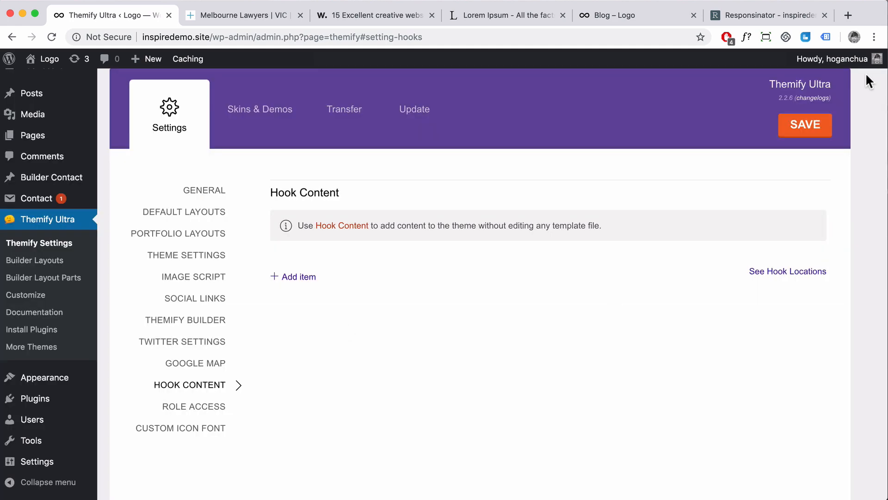
- Add a hook content item with wp_footer as its hook location
{"action": "left_click", "coordinate": [290, 278]}
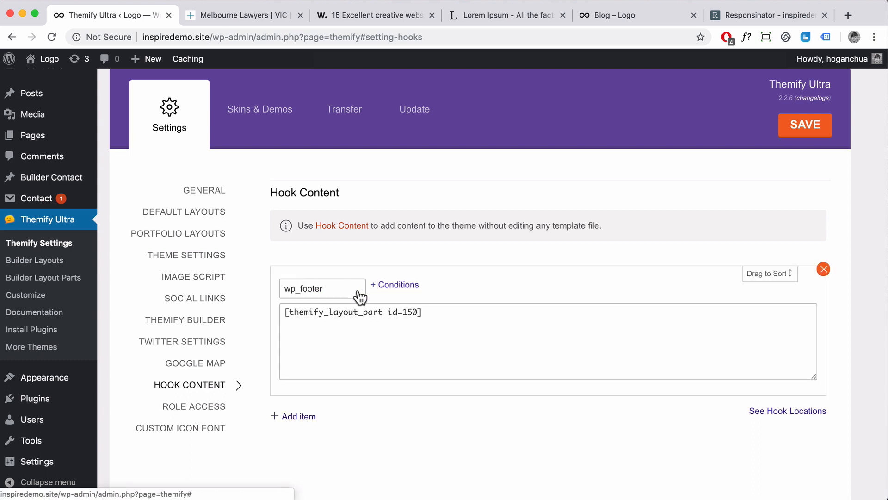
{"action": "left_click", "coordinate": [324, 292]}
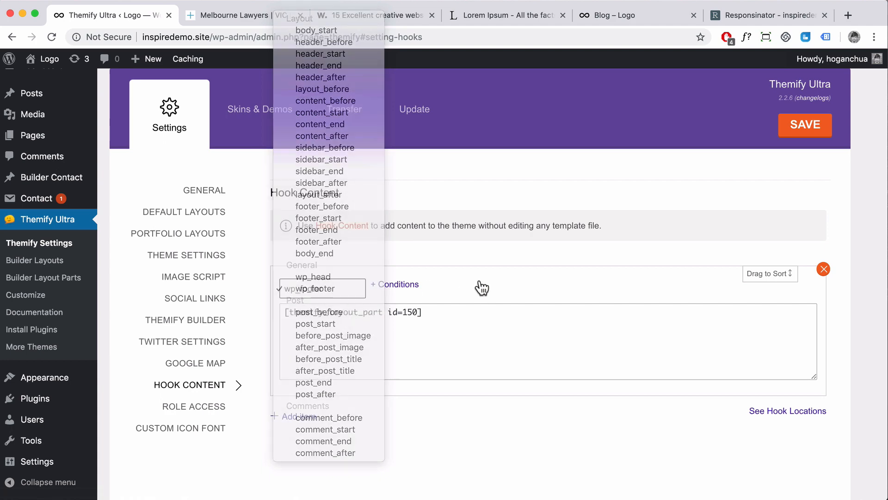
{"action": "left_click", "coordinate": [322, 291]}
{"action": "left_click", "coordinate": [314, 292]}
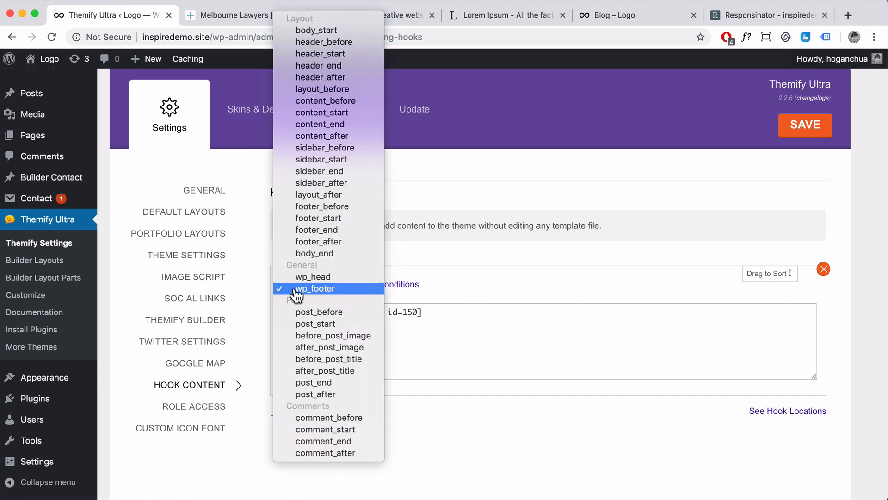
{"action": "left_click", "coordinate": [429, 316]}
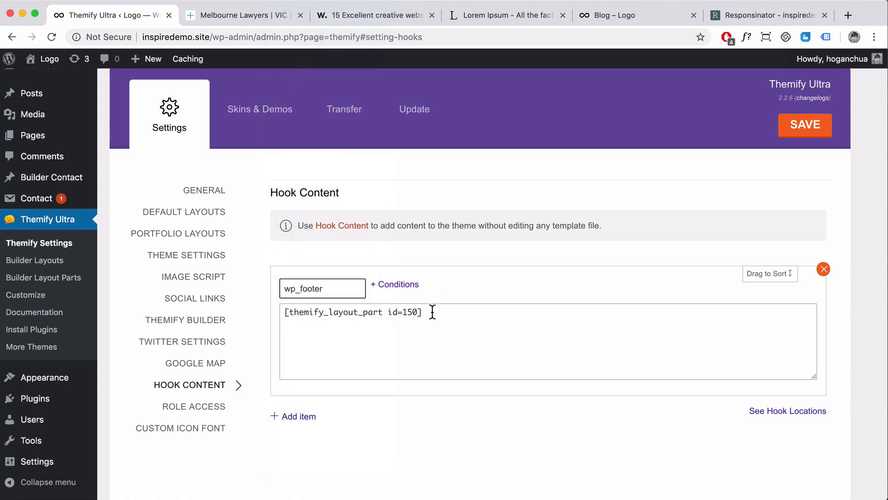
- Replace the wp_footer item's content with the copied shortcode [themify_layout_part id="178"] and save the theme settings
{"action": "left_click_drag", "start_coordinate": [433, 311], "coordinate": [276, 316]}
{"action": "key", "text": "super+v"}
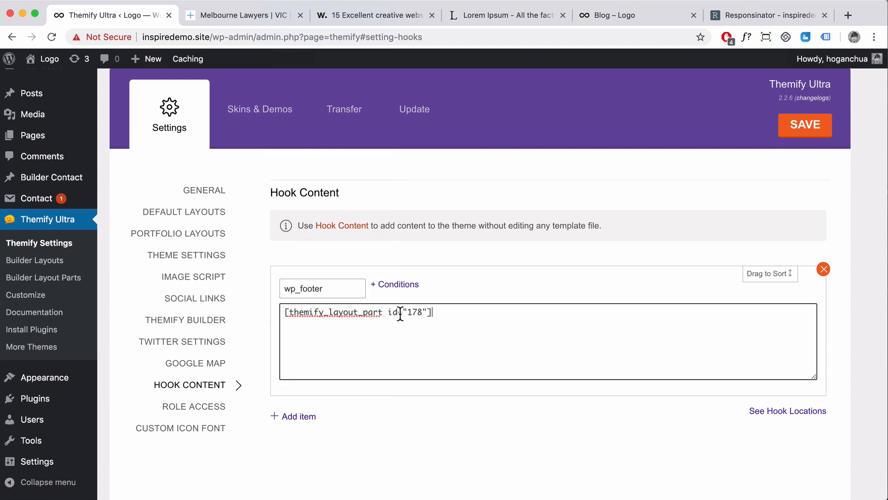
{"action": "left_click", "coordinate": [792, 135]}
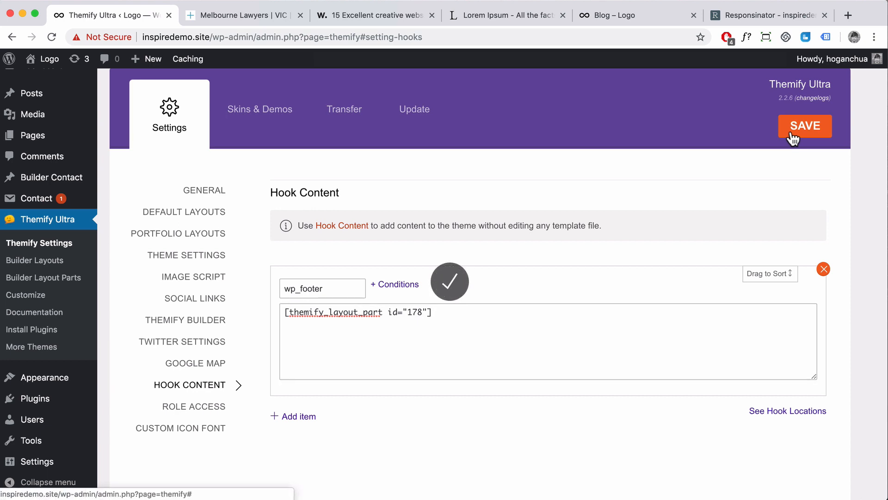
- Visit the live site and examine the custom footer at the end of the home page
{"action": "mouse_move", "coordinate": [28, 61]}
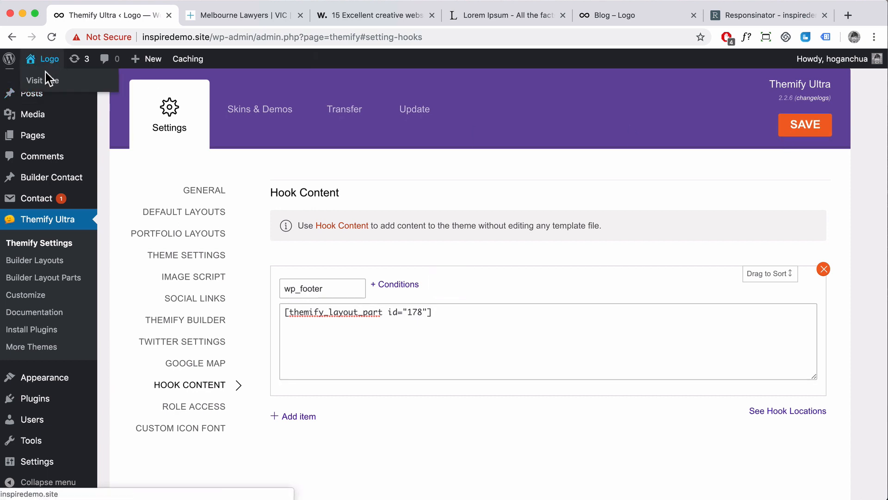
{"action": "left_click", "coordinate": [43, 82]}
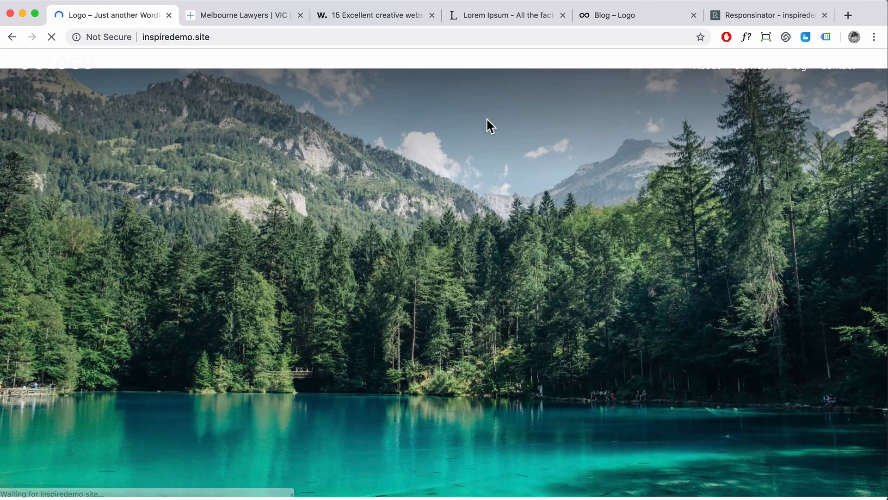
{"action": "scroll", "coordinate": [465, 197], "scroll_direction": "down", "scroll_amount": 15}
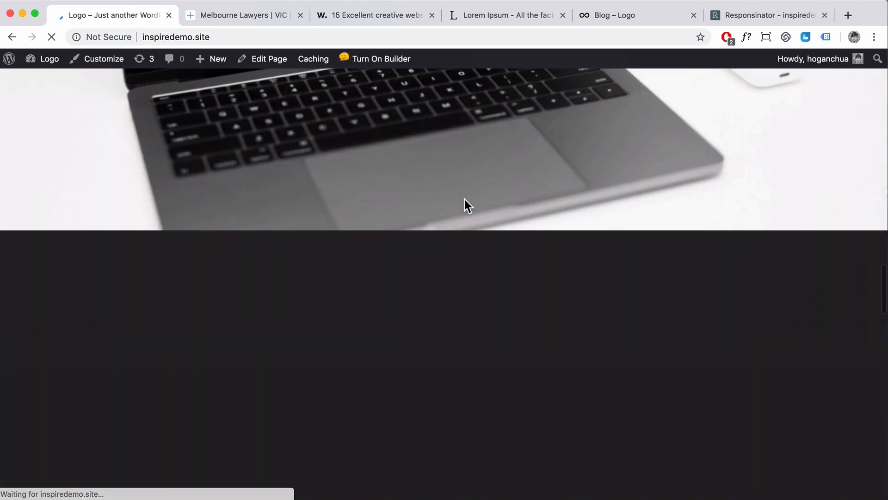
{"action": "scroll", "coordinate": [464, 197], "scroll_direction": "down", "scroll_amount": 10}
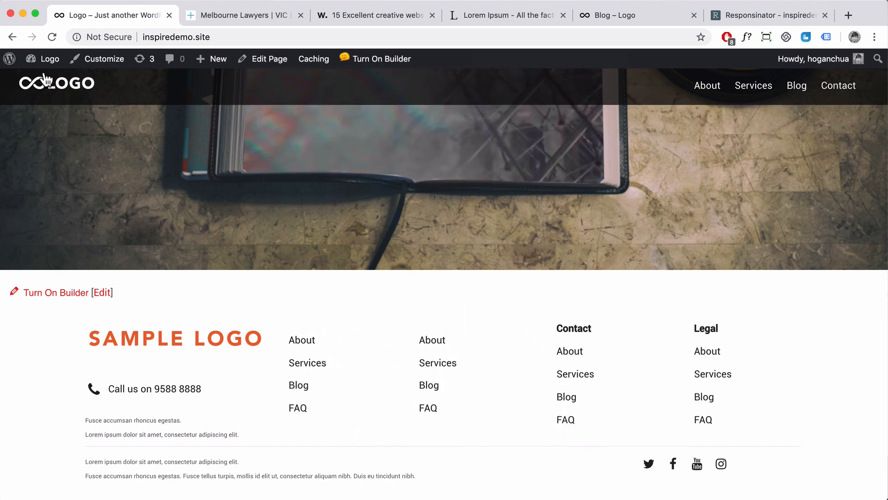
- Open the site customizer, return to the home page and check the footer below the last section again
{"action": "mouse_move", "coordinate": [46, 64]}
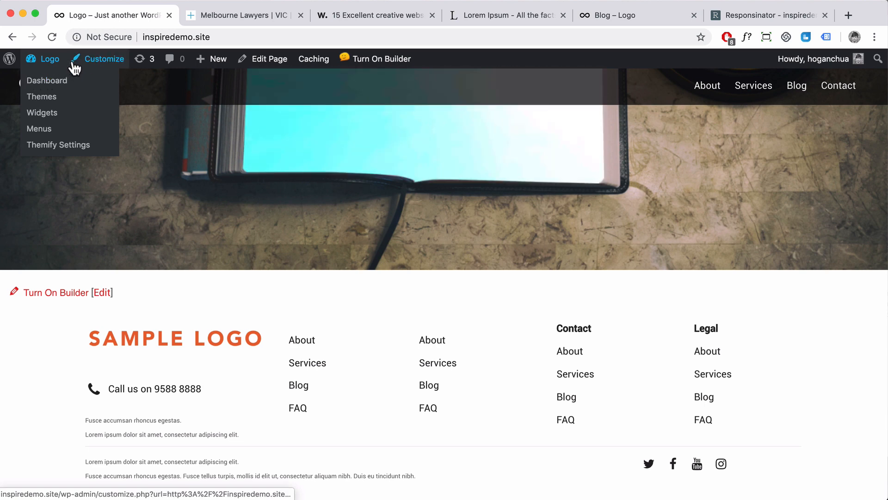
{"action": "left_click", "coordinate": [95, 64]}
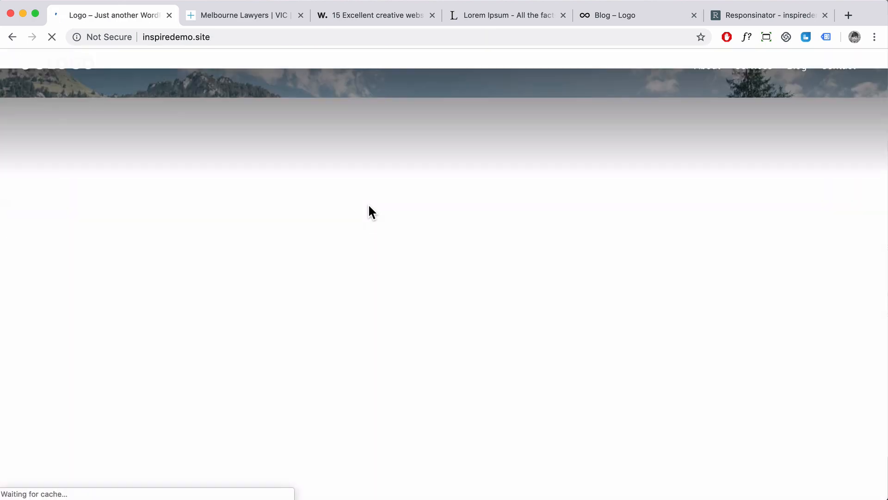
{"action": "scroll", "coordinate": [367, 211], "scroll_direction": "down", "scroll_amount": 20}
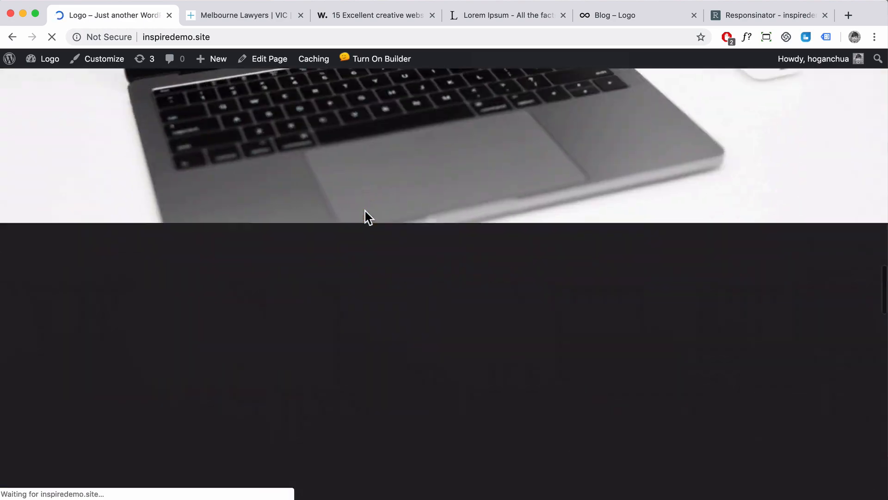
{"action": "scroll", "coordinate": [365, 211], "scroll_direction": "down", "scroll_amount": 10}
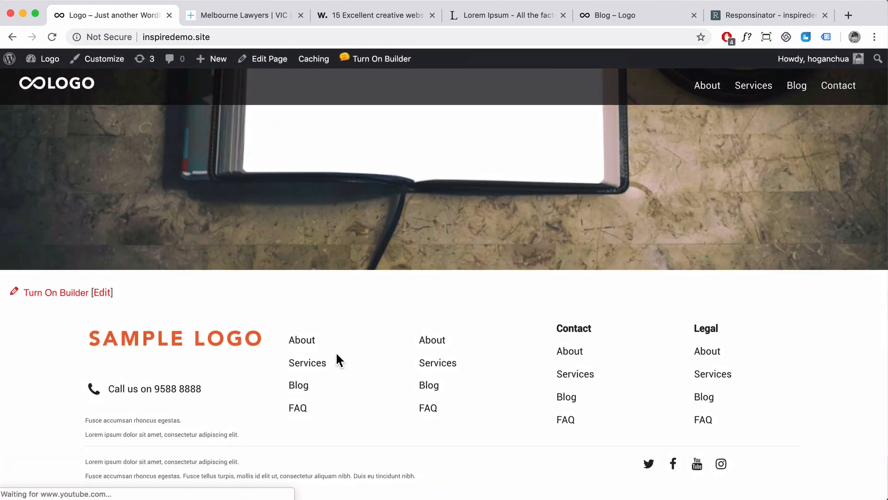